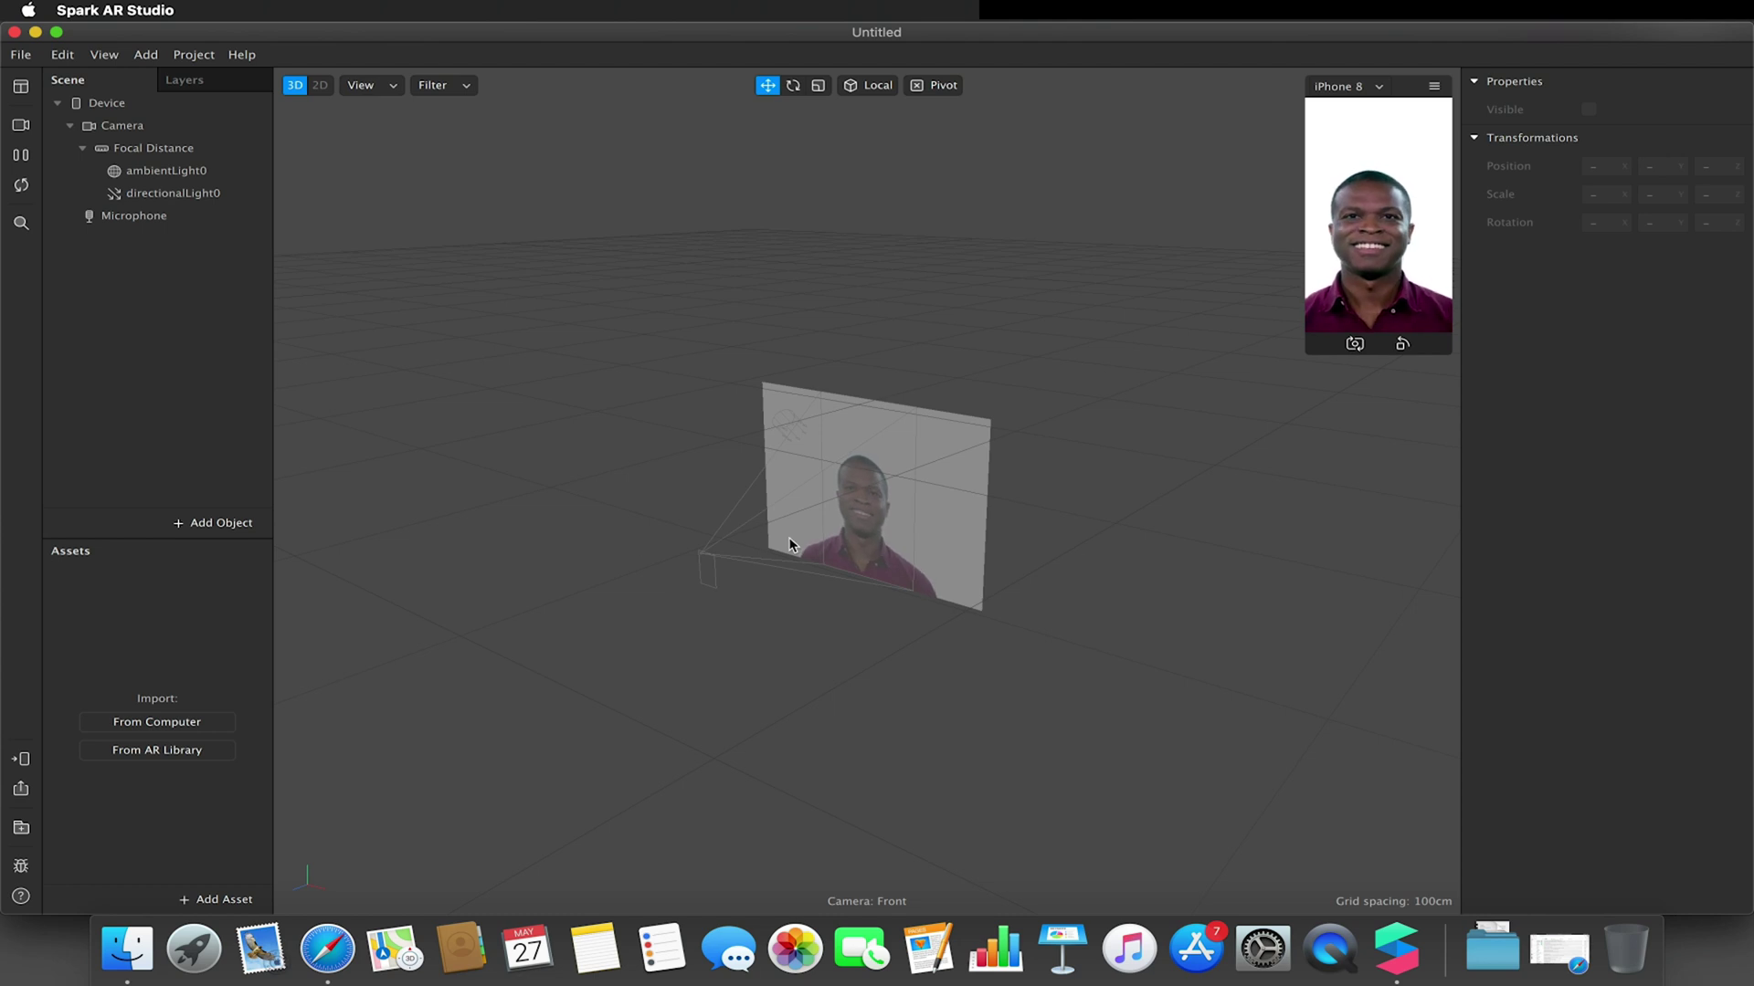
Add a Face Tracker to the scene.
{"action": "left_click", "coordinate": [207, 526]}
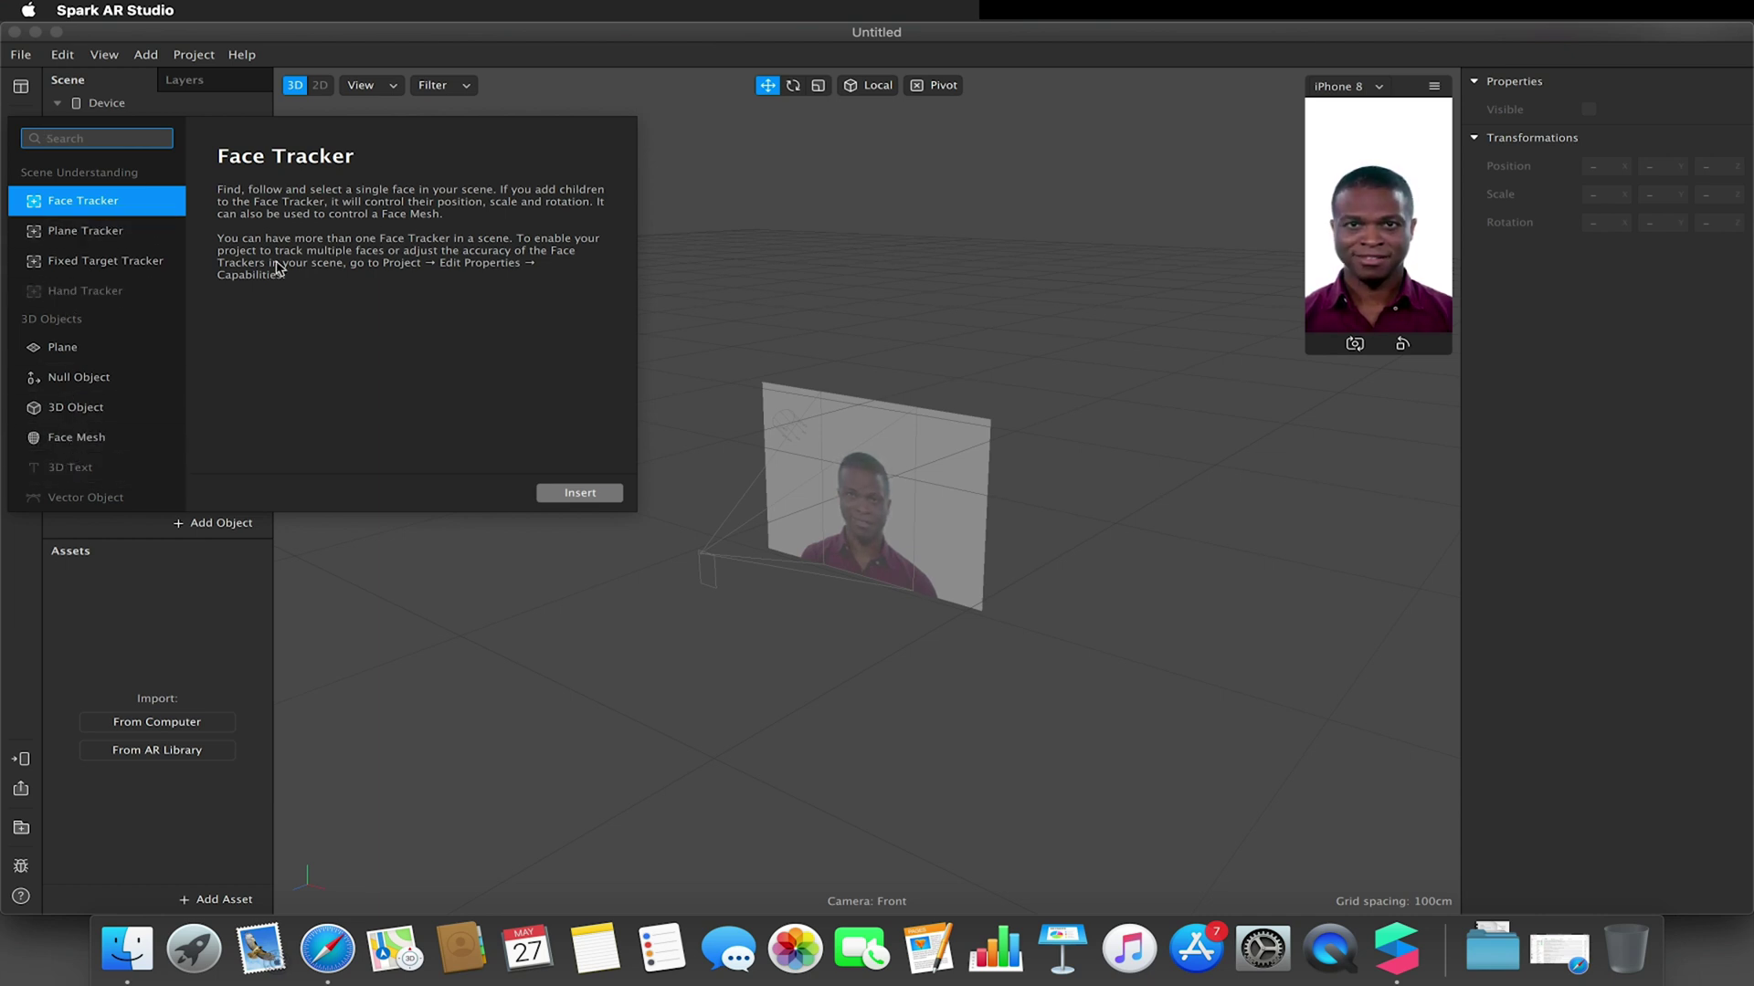
{"action": "left_click", "coordinate": [577, 493]}
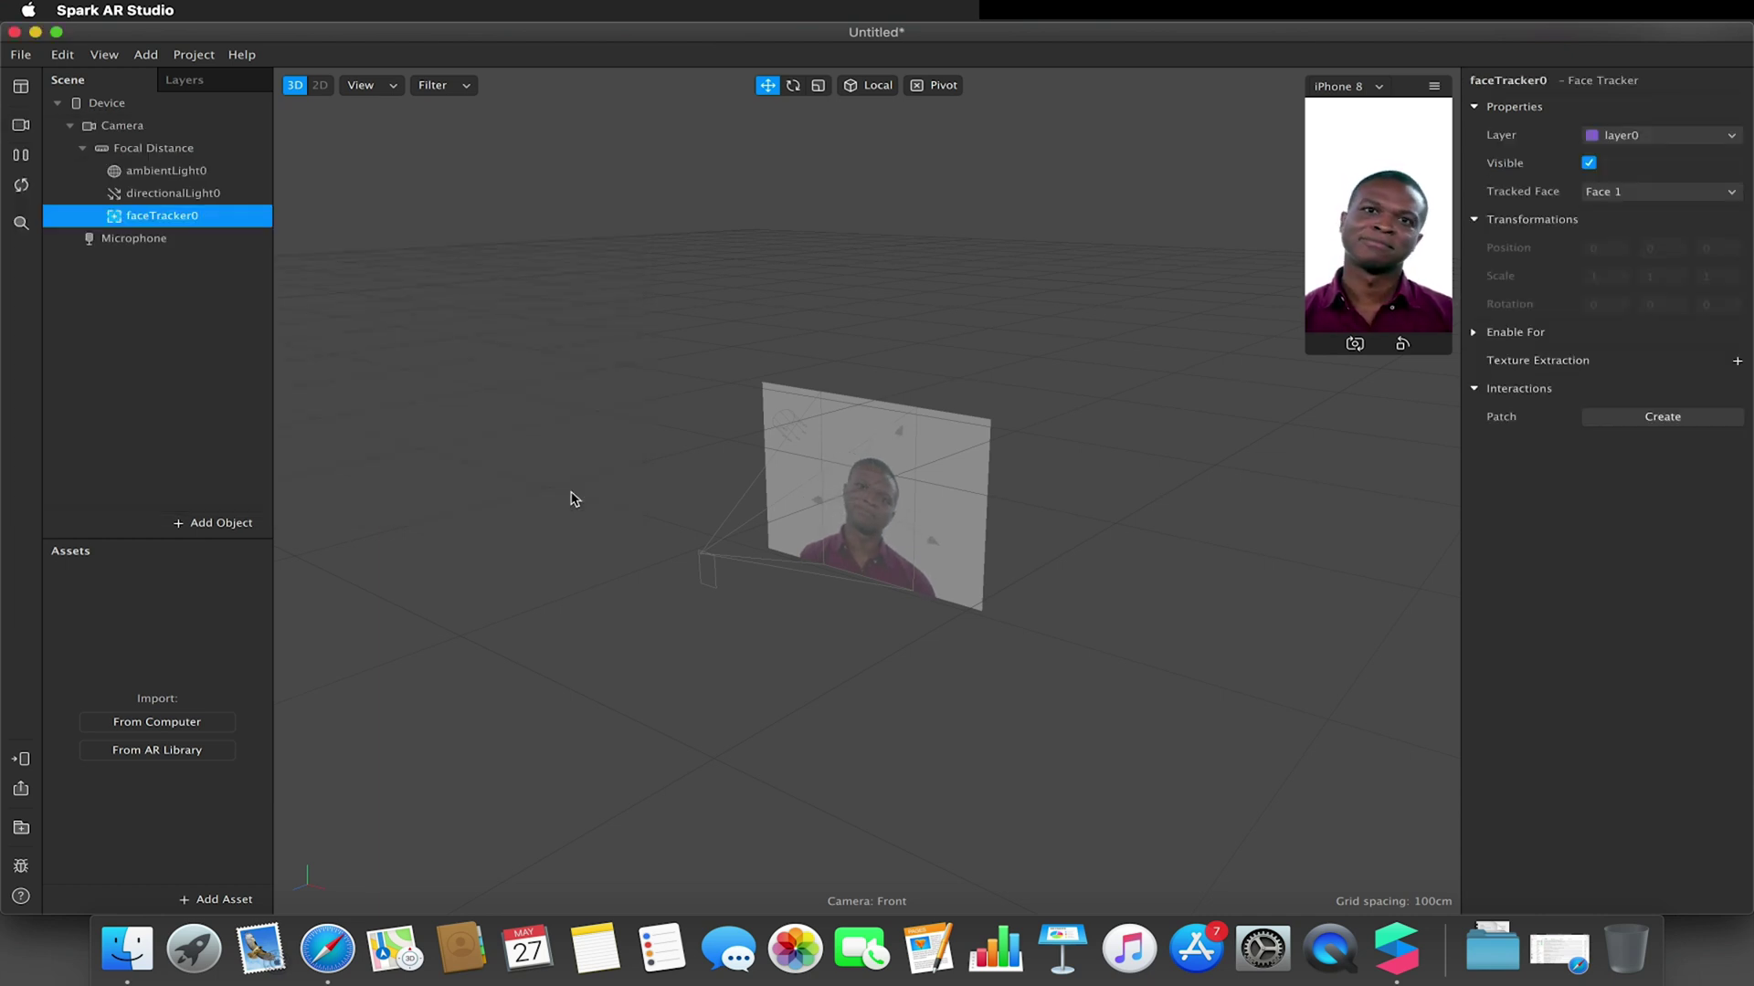
Import the free Dodecahedron Primitive from the 3D Shapes collection of the AR Library.
{"action": "left_click", "coordinate": [137, 752]}
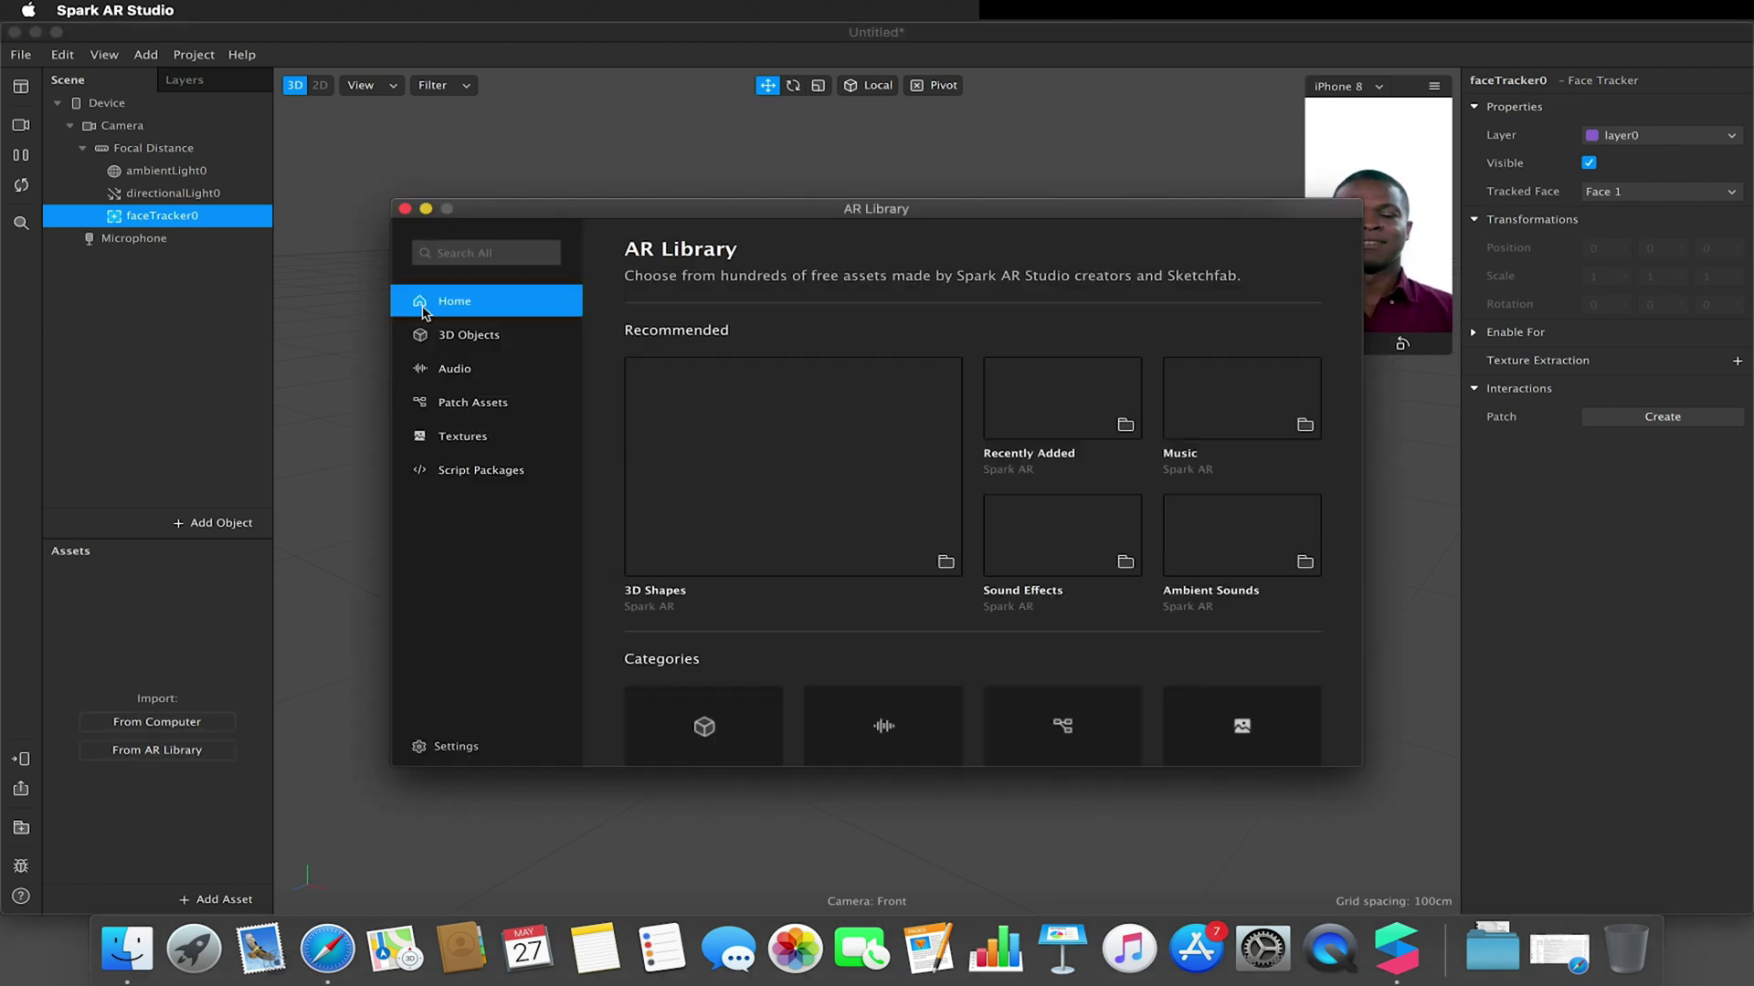
{"action": "left_click", "coordinate": [443, 332]}
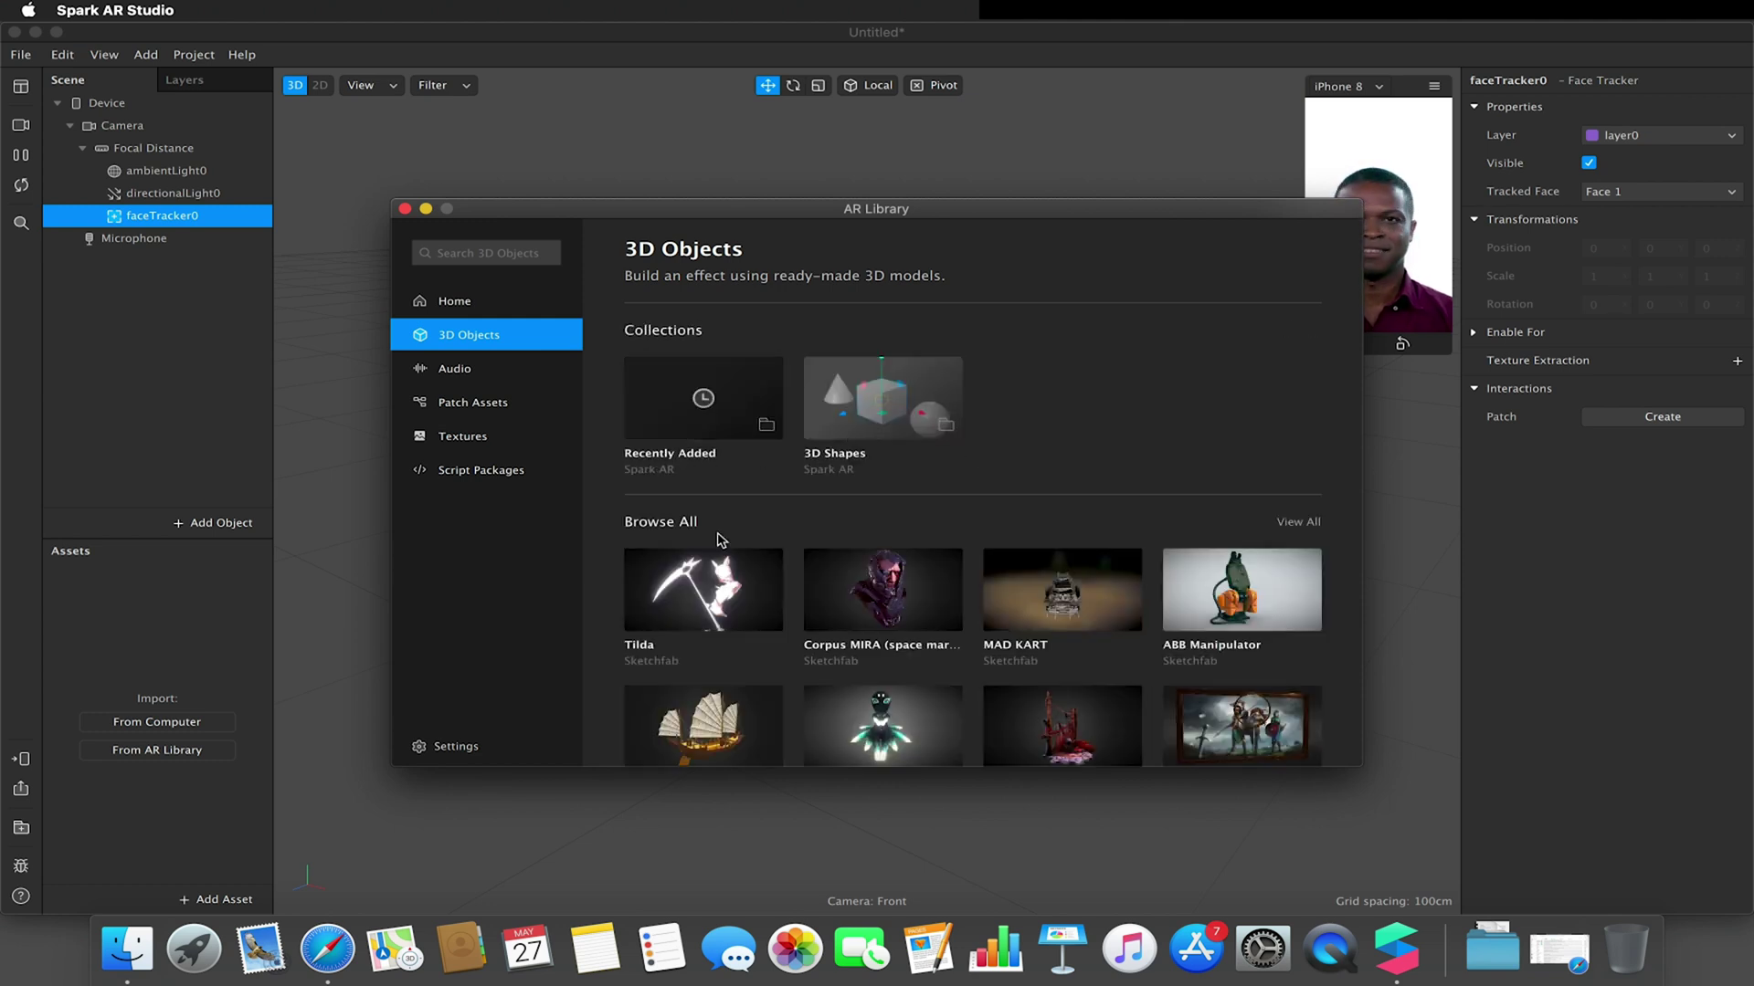
{"action": "left_click", "coordinate": [859, 425]}
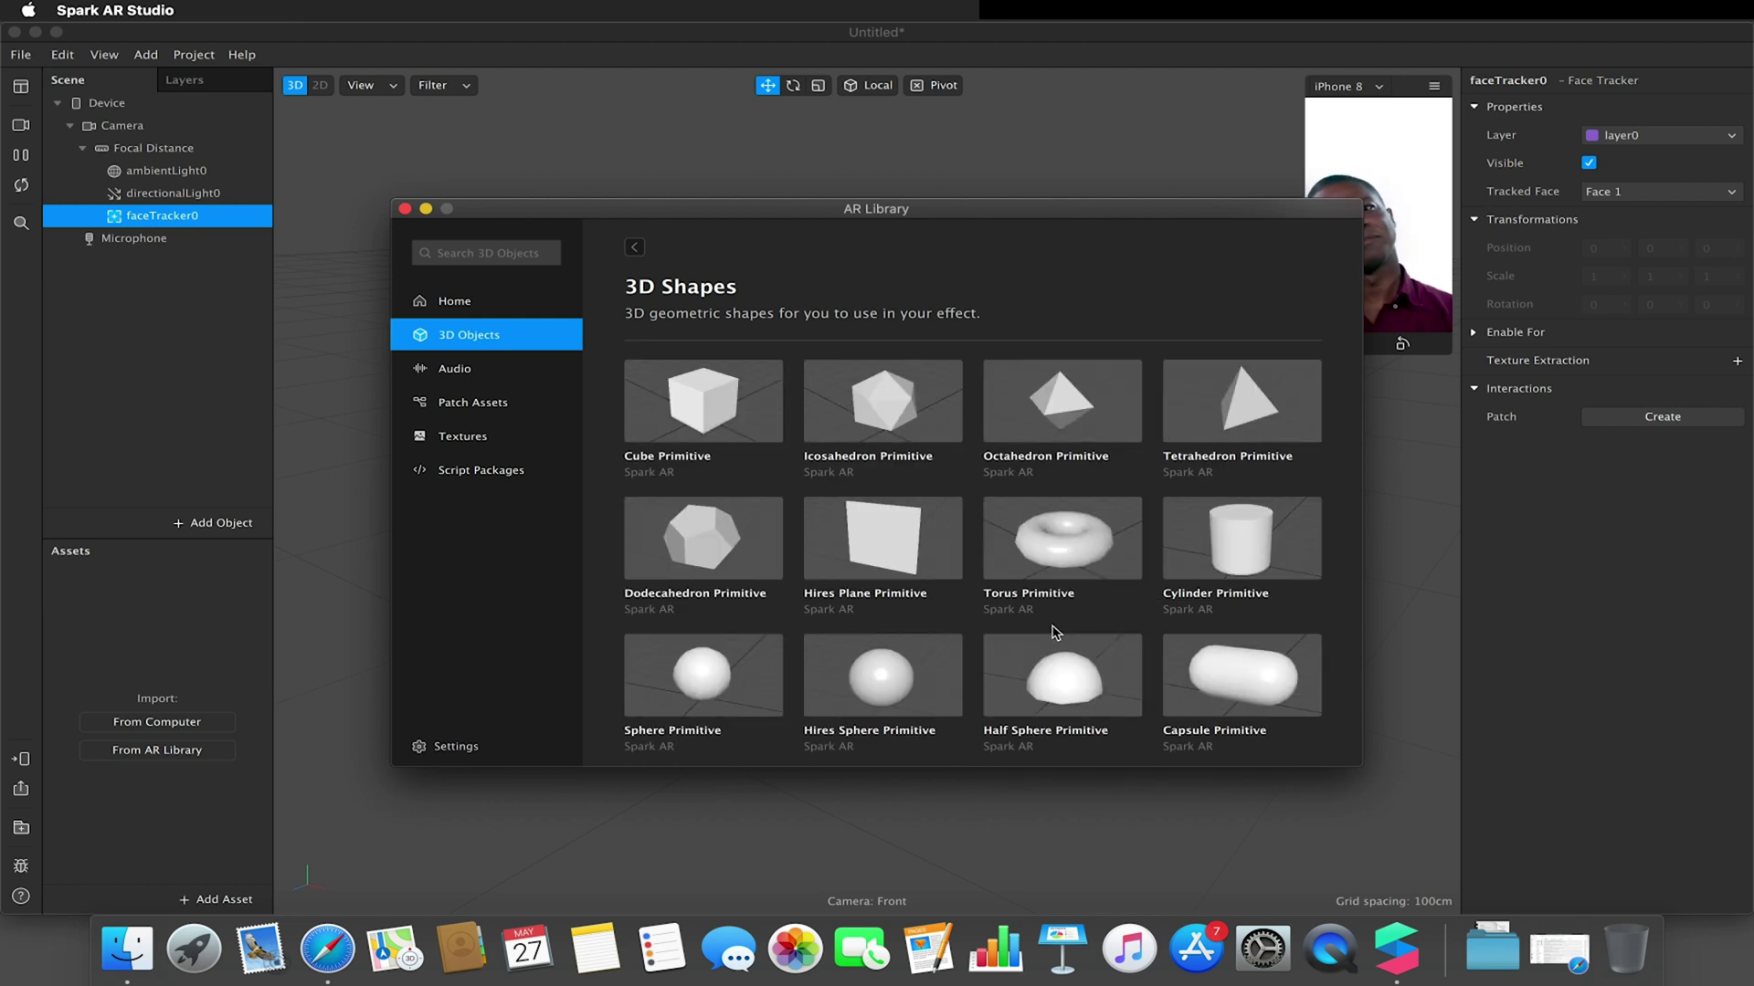
{"action": "scroll", "coordinate": [1056, 630], "scroll_direction": "down", "scroll_amount": 3}
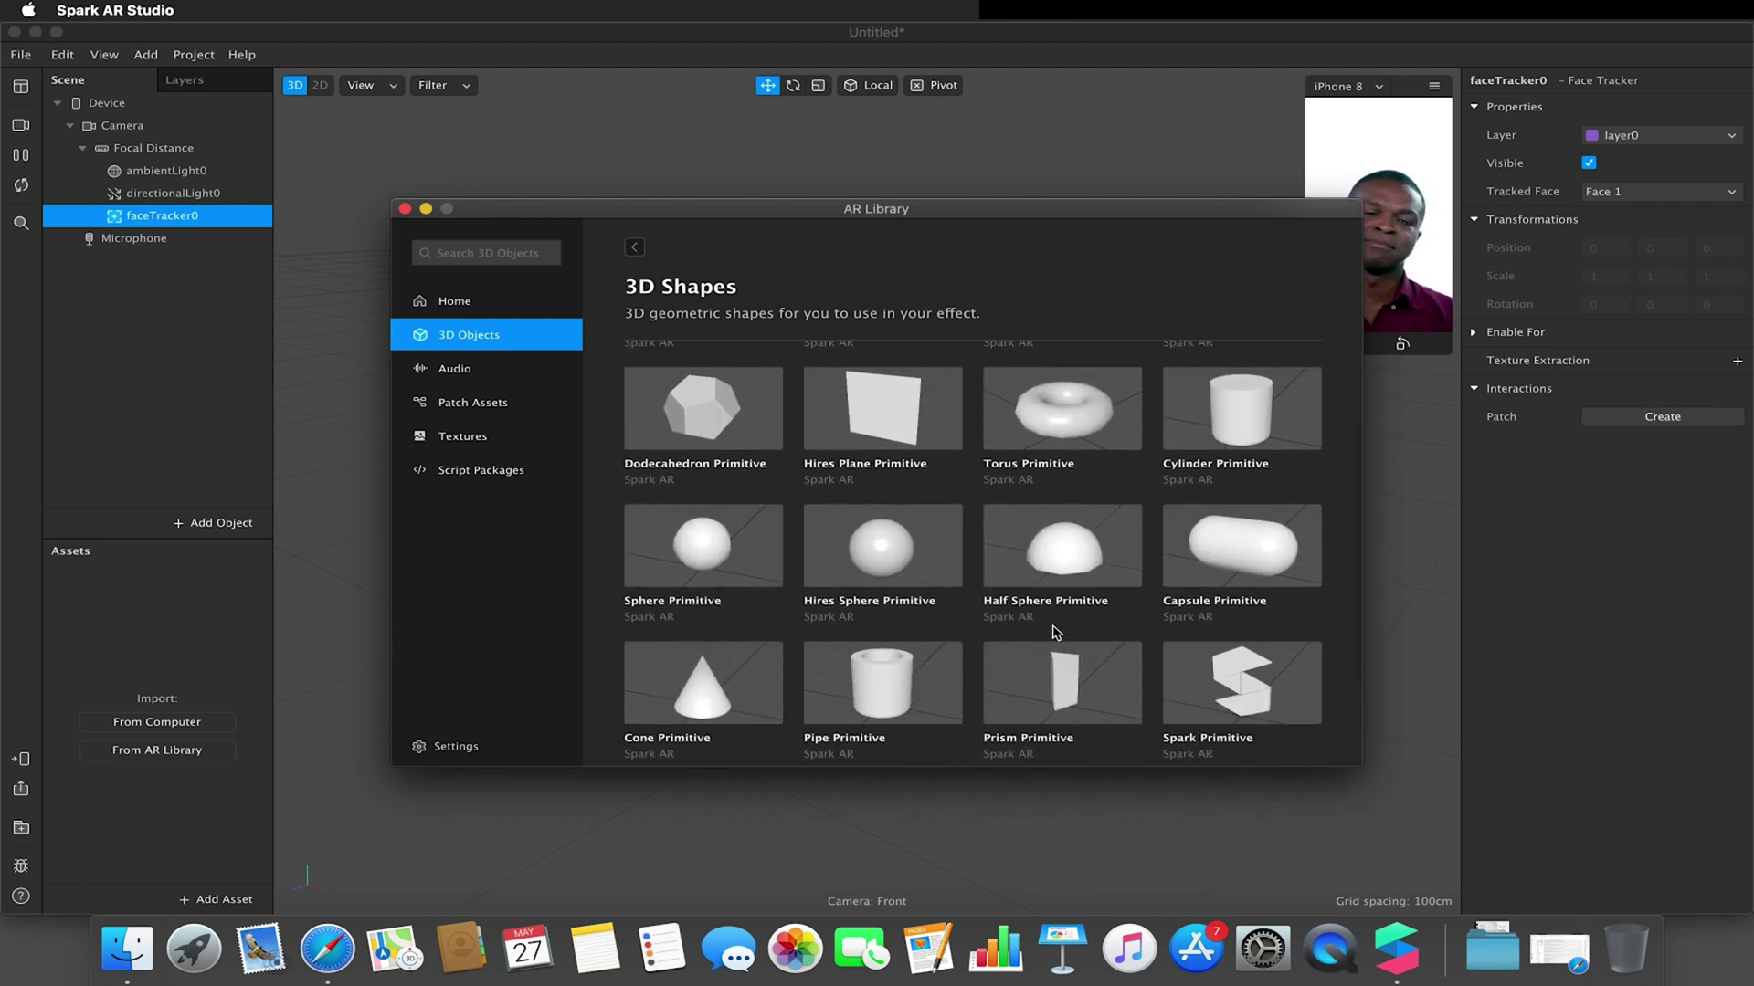
{"action": "scroll", "coordinate": [1056, 630], "scroll_direction": "up", "scroll_amount": 3}
{"action": "left_click", "coordinate": [673, 546]}
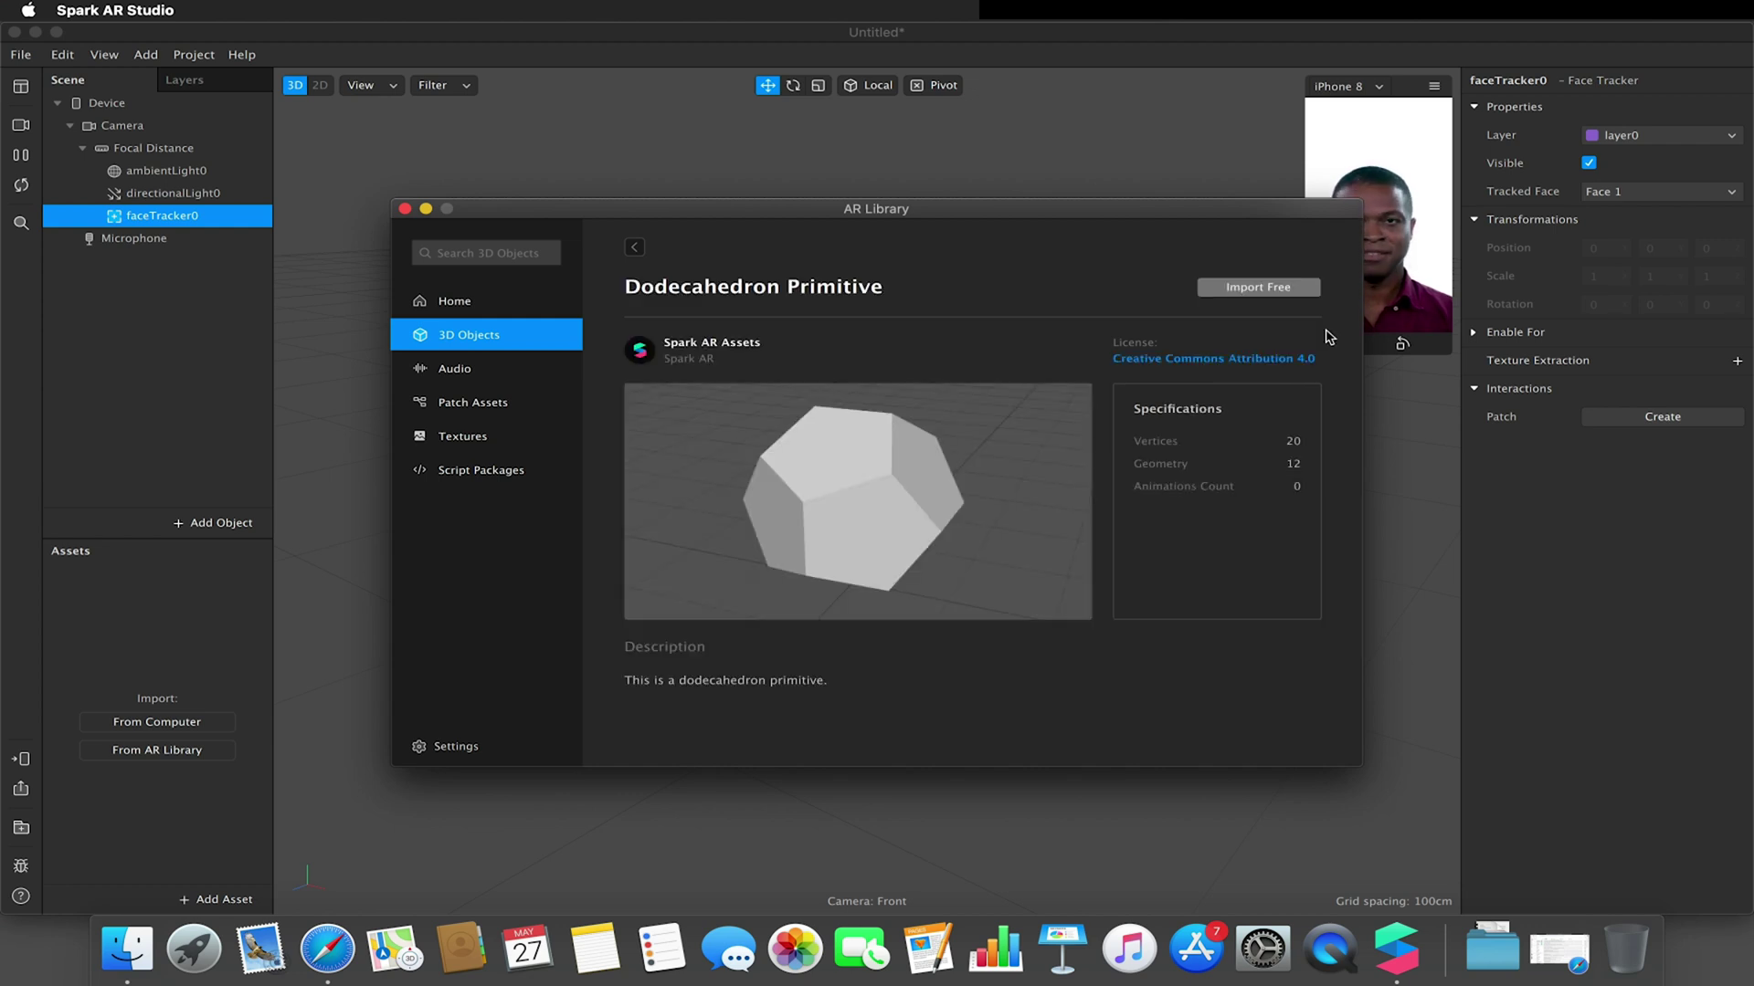
{"action": "left_click", "coordinate": [1273, 290]}
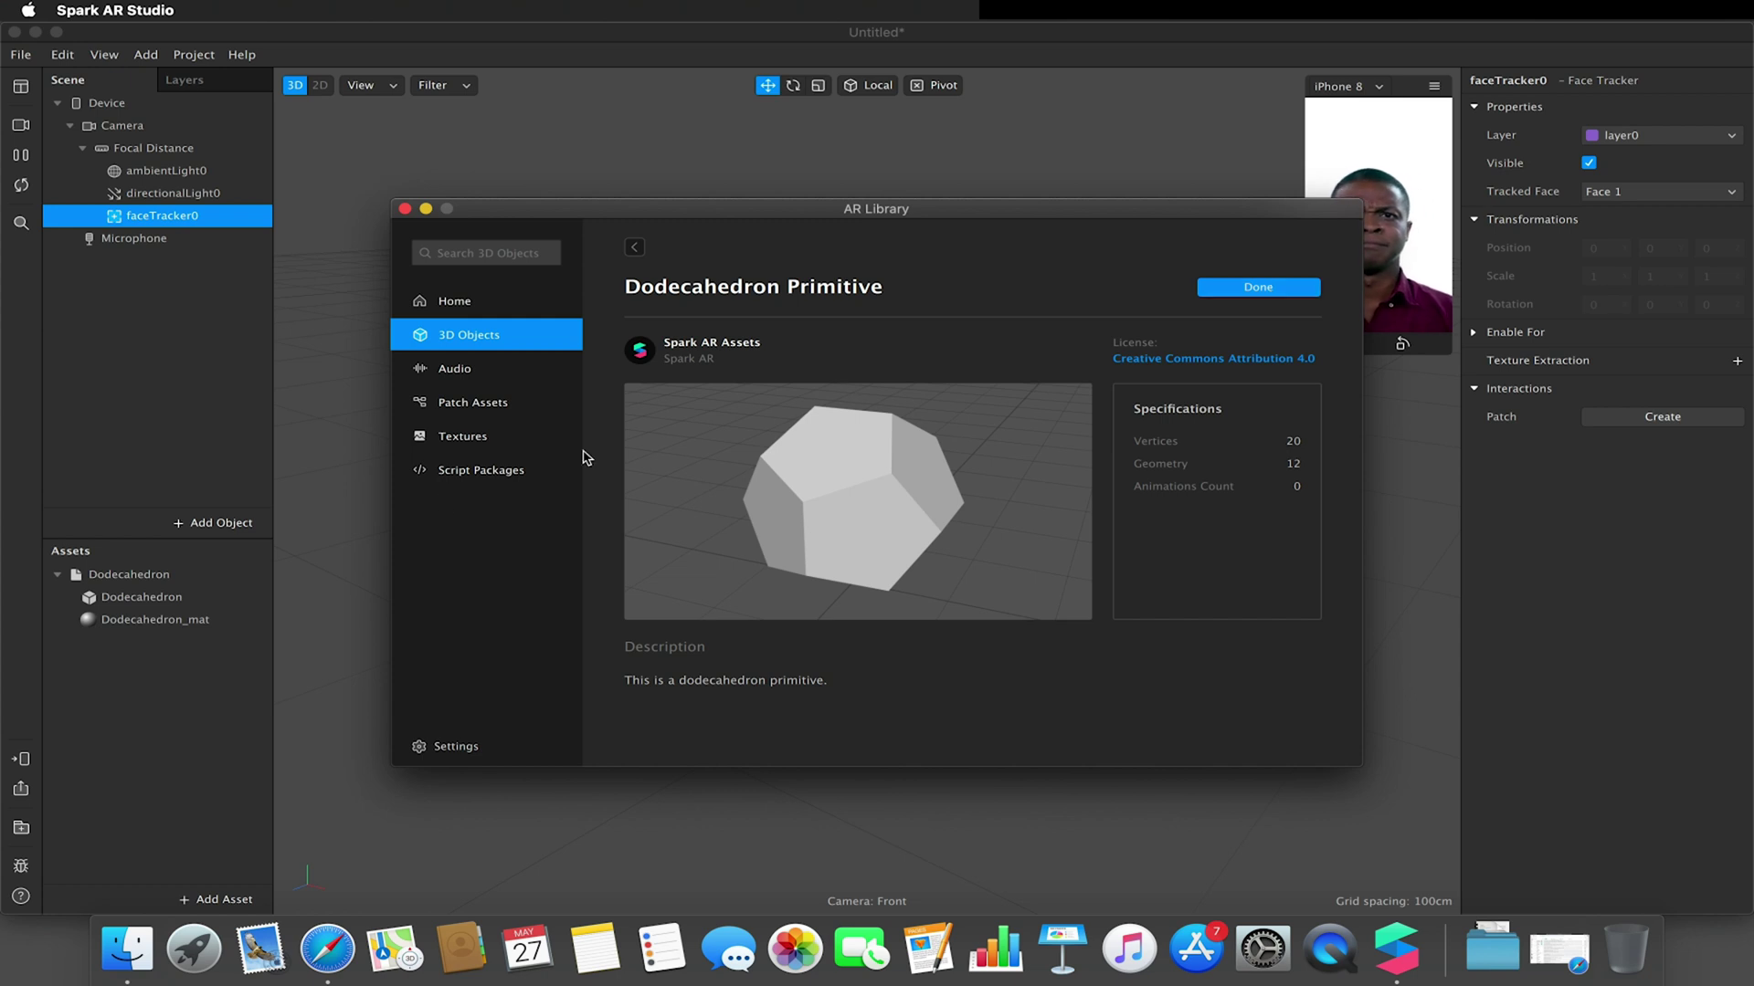
Place the imported Dodecahedron under faceTracker0 and move it up so it sits above the person's head.
{"action": "left_click", "coordinate": [179, 575]}
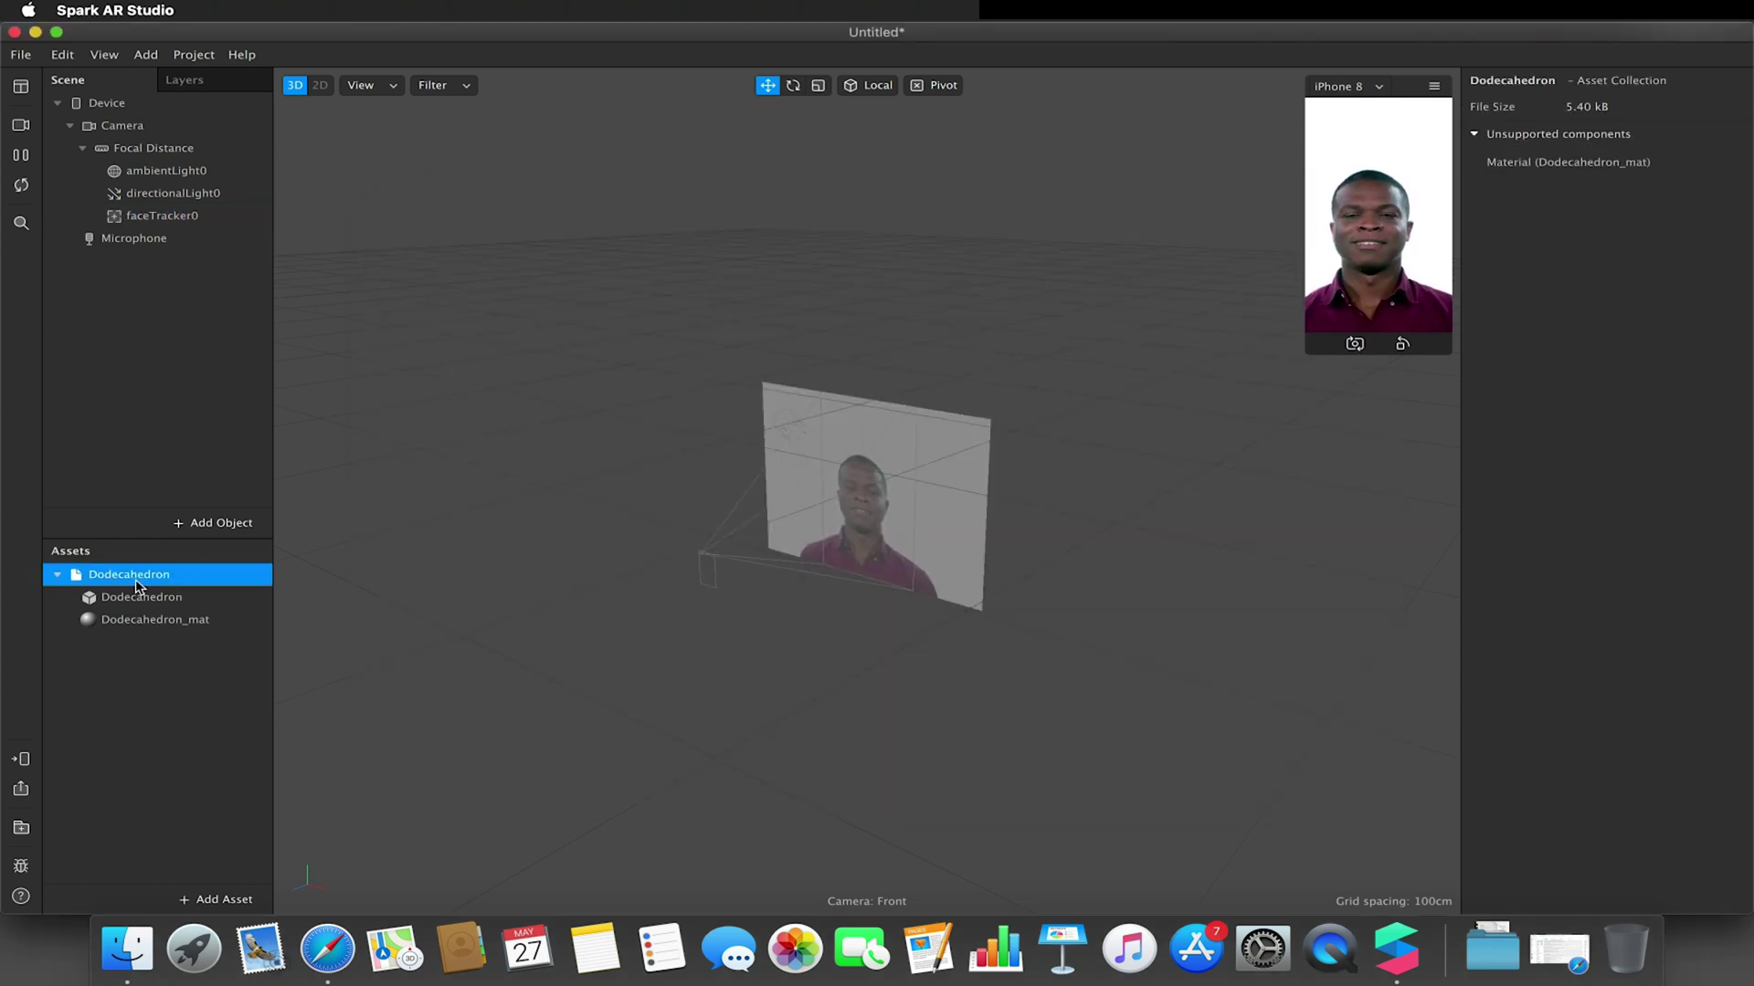
{"action": "left_click_drag", "start_coordinate": [137, 585], "coordinate": [160, 217]}
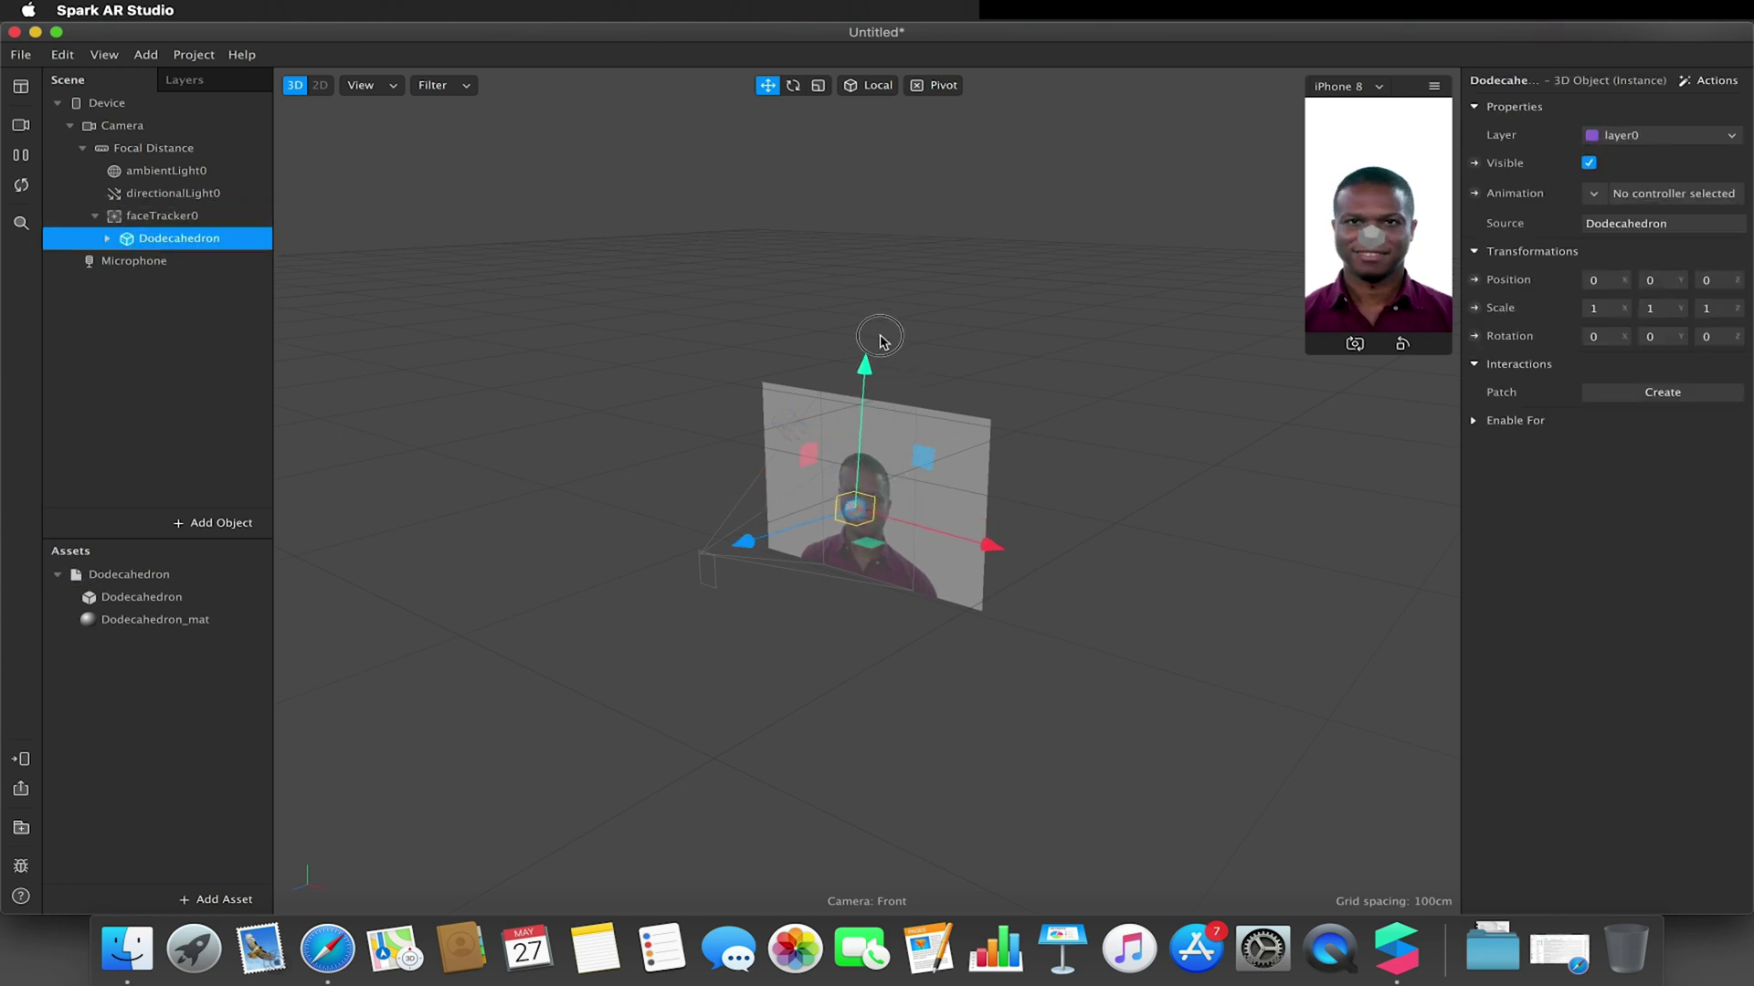
{"action": "left_click_drag", "start_coordinate": [847, 376], "coordinate": [868, 309]}
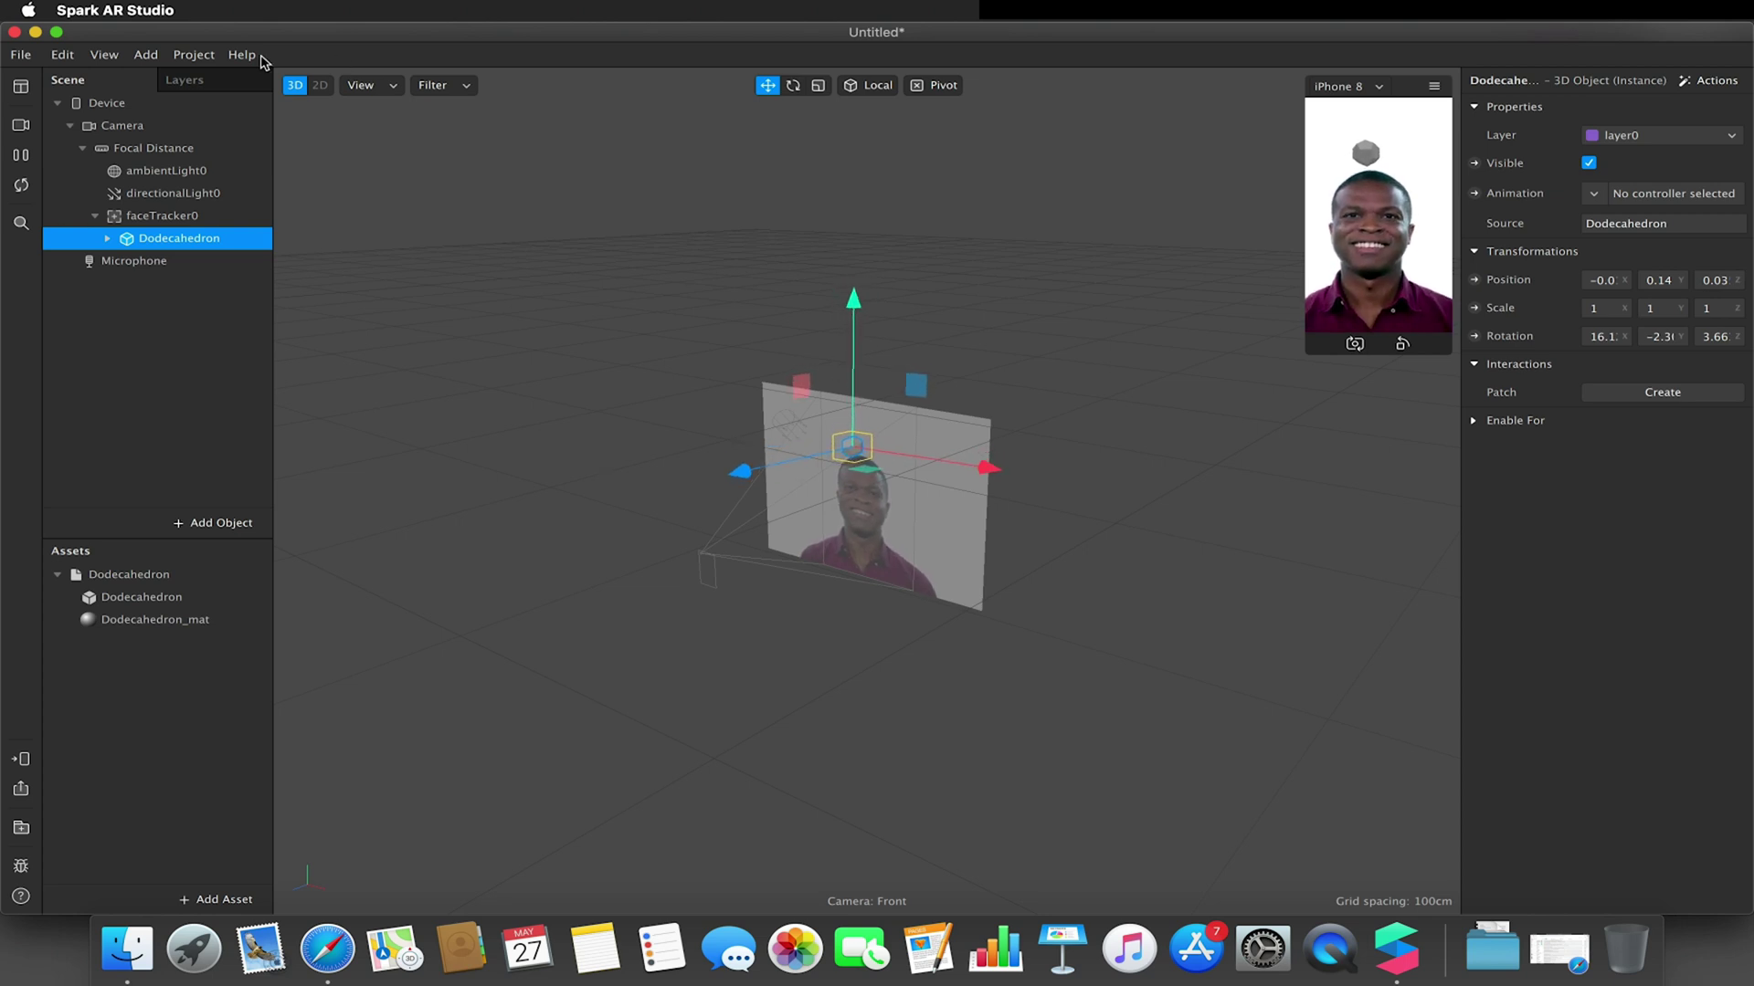
Show the Patch Editor and enlarge it to about half of the workspace height.
{"action": "left_click", "coordinate": [108, 55]}
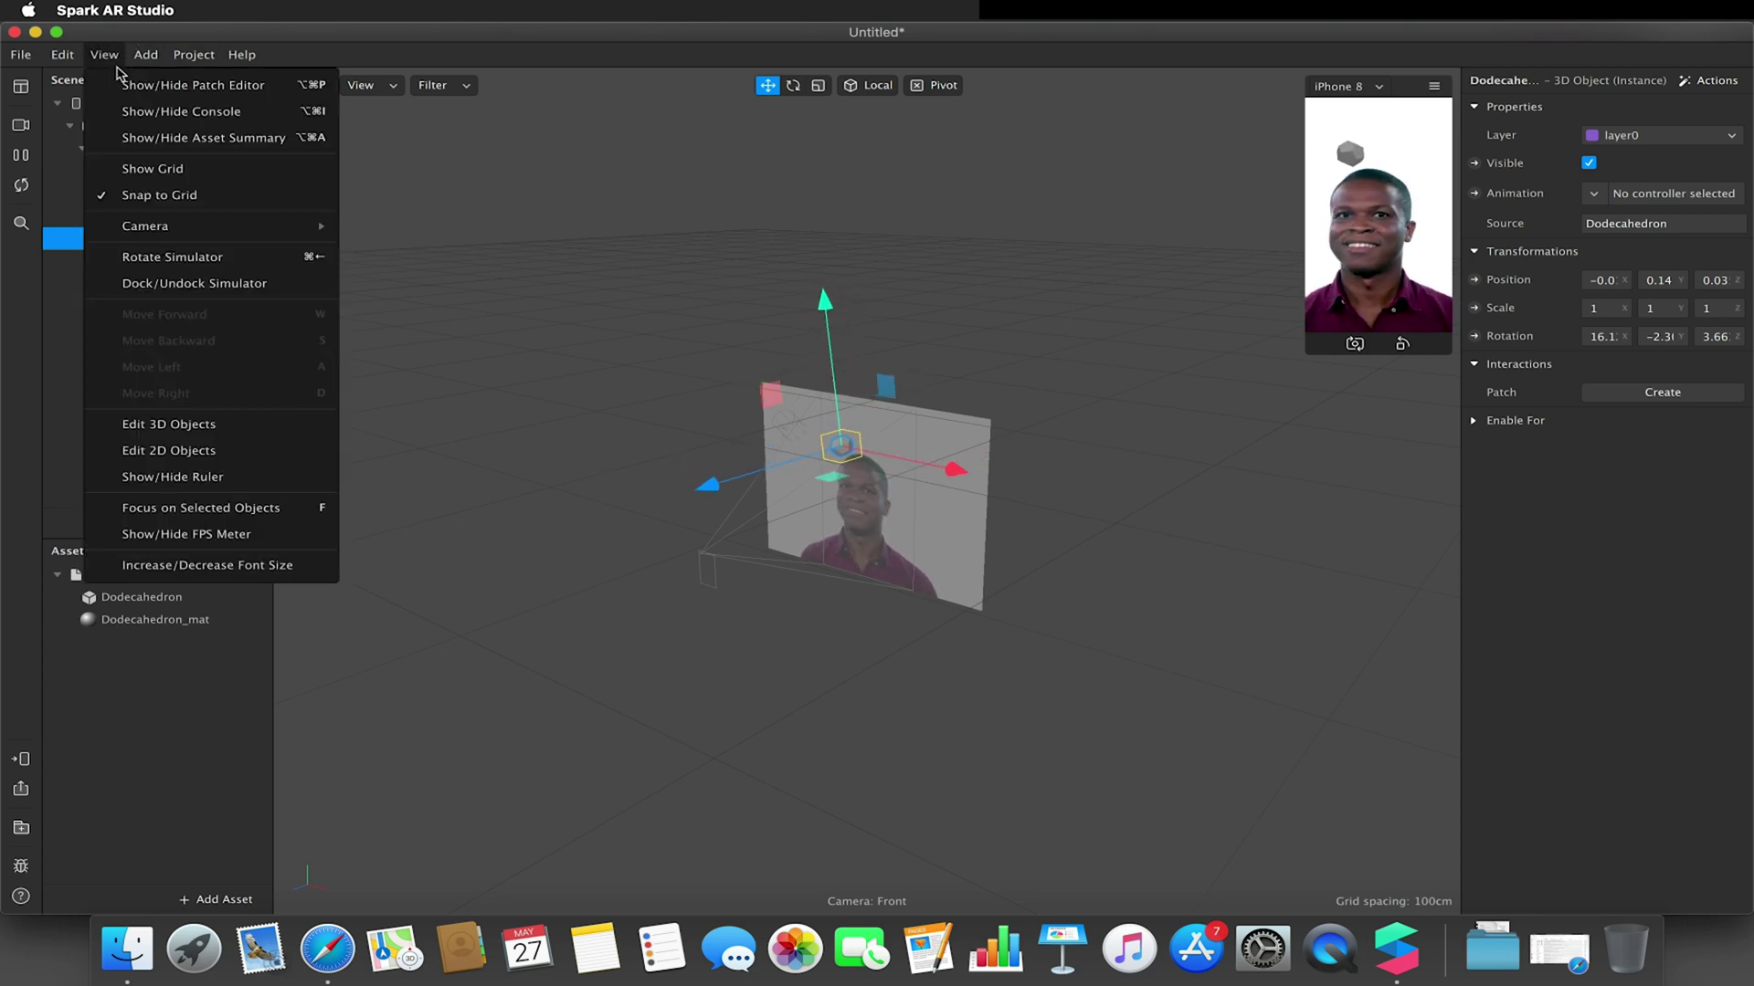
{"action": "left_click", "coordinate": [137, 85]}
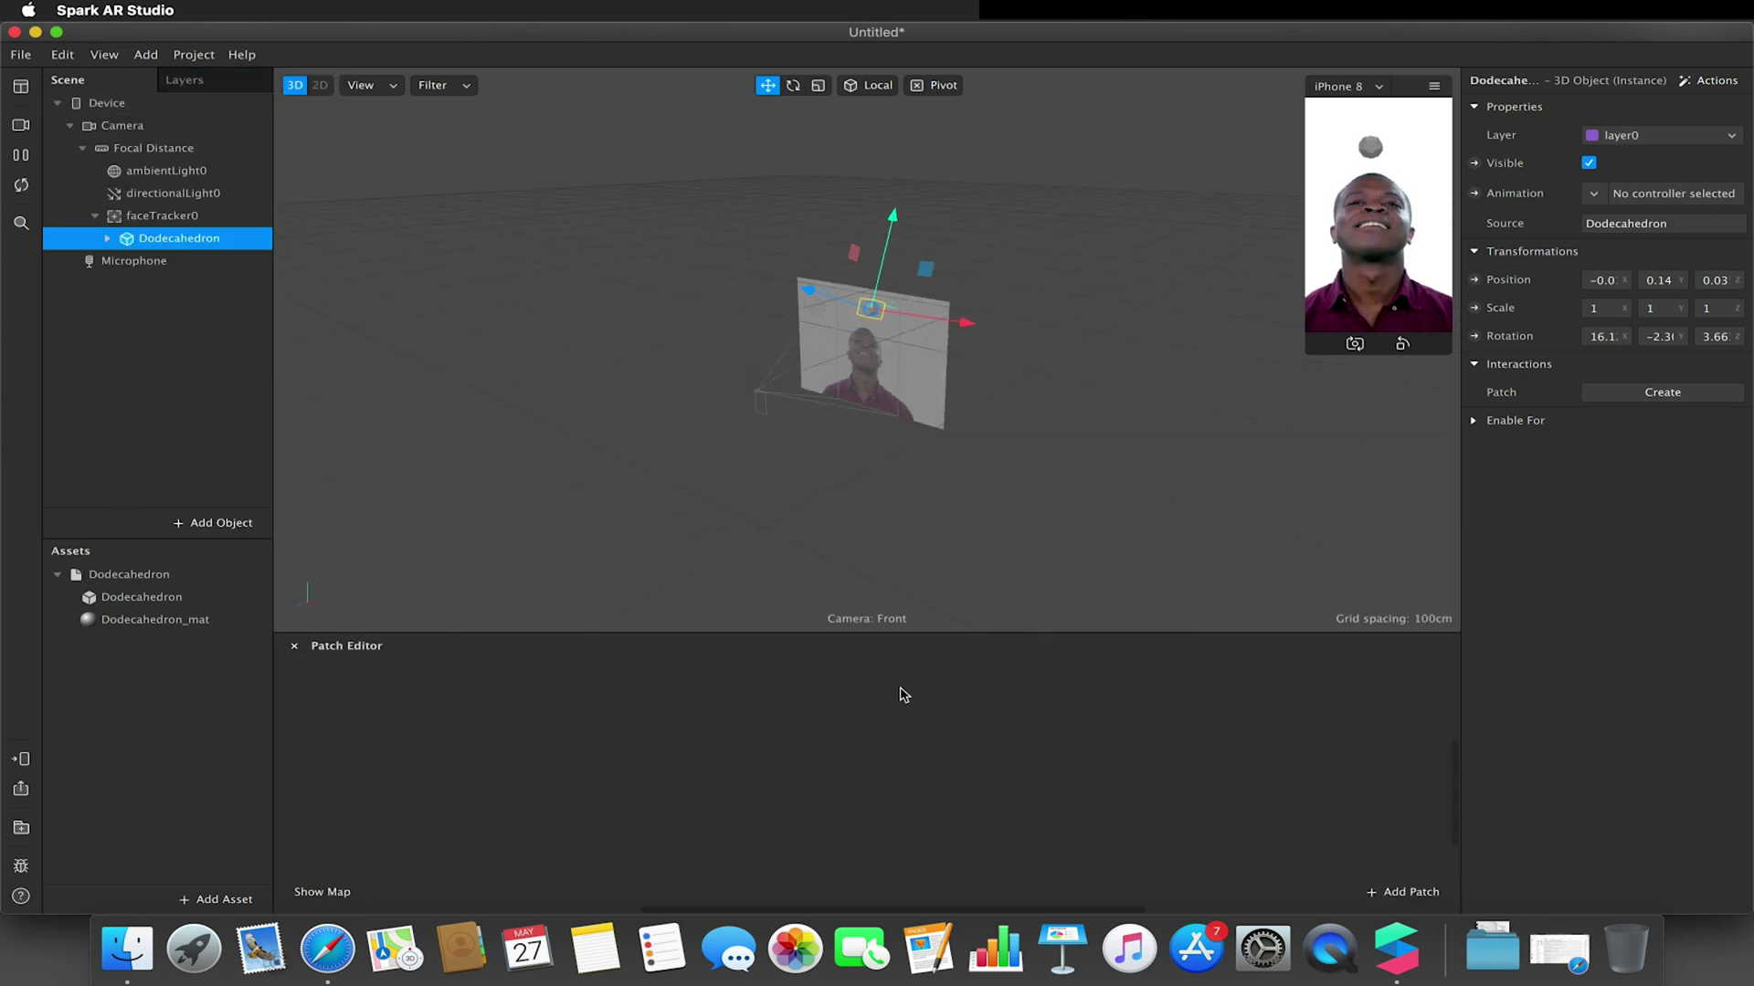
{"action": "left_click_drag", "start_coordinate": [754, 632], "coordinate": [814, 422]}
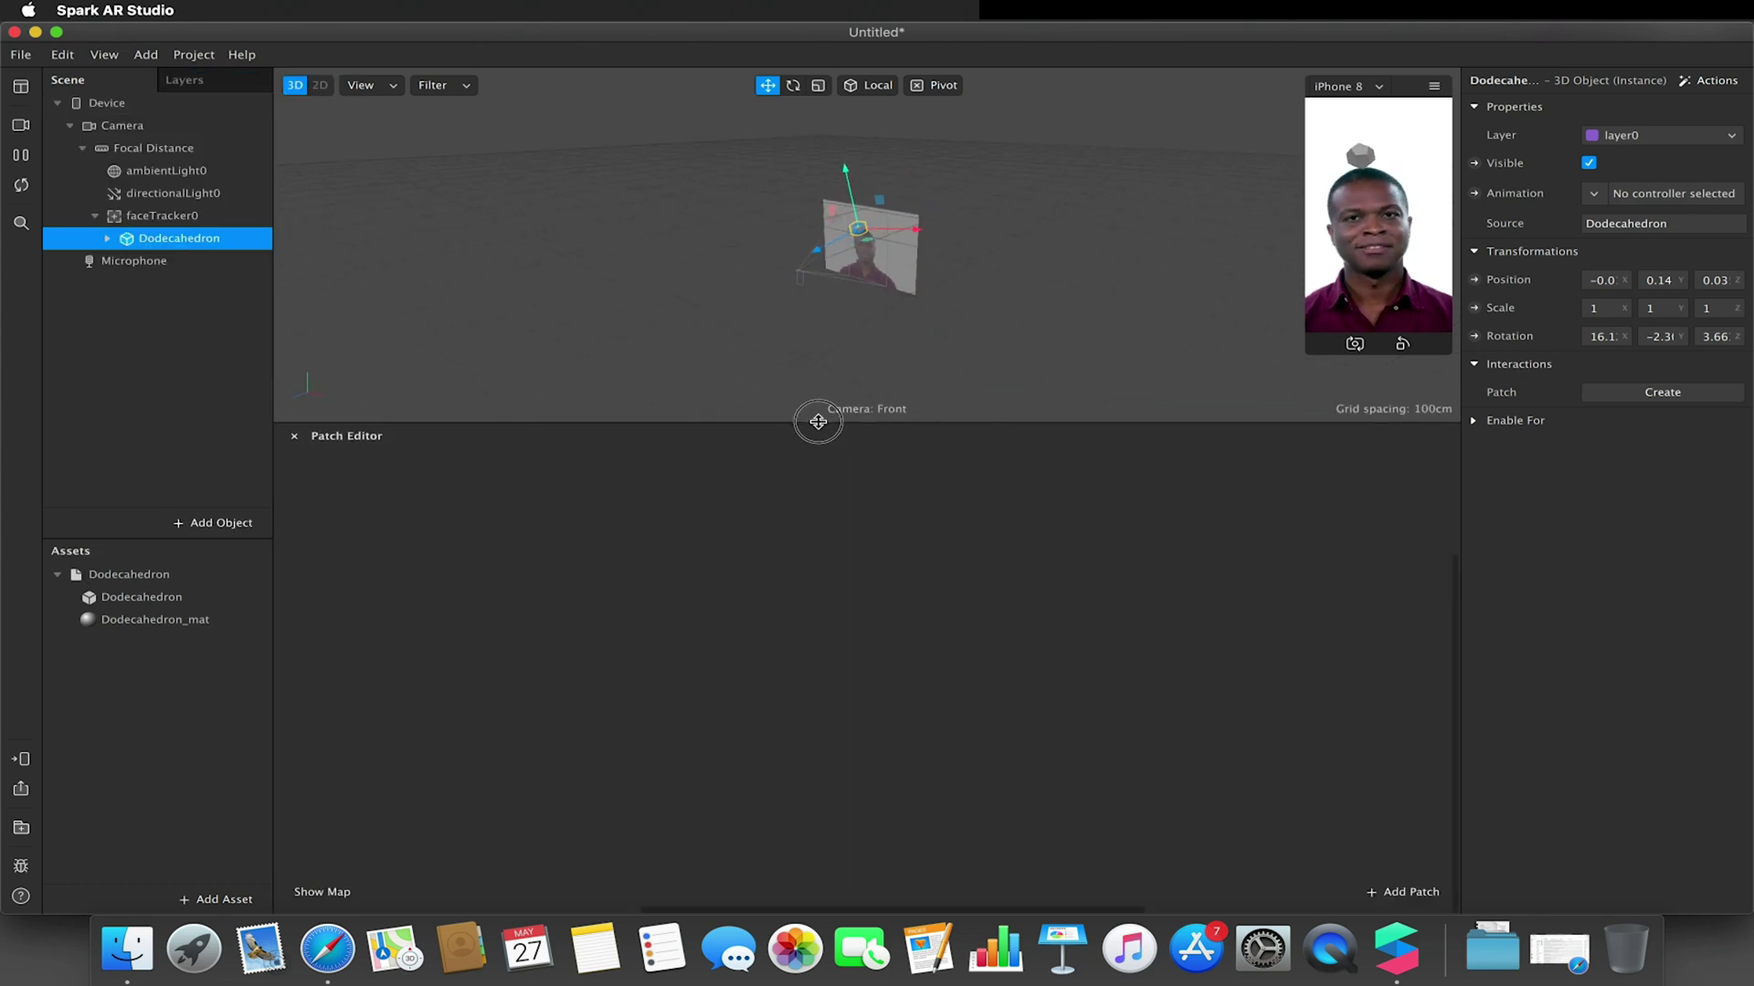
Add an Audio Analyzer patch to the patch graph.
{"action": "right_click", "coordinate": [807, 599]}
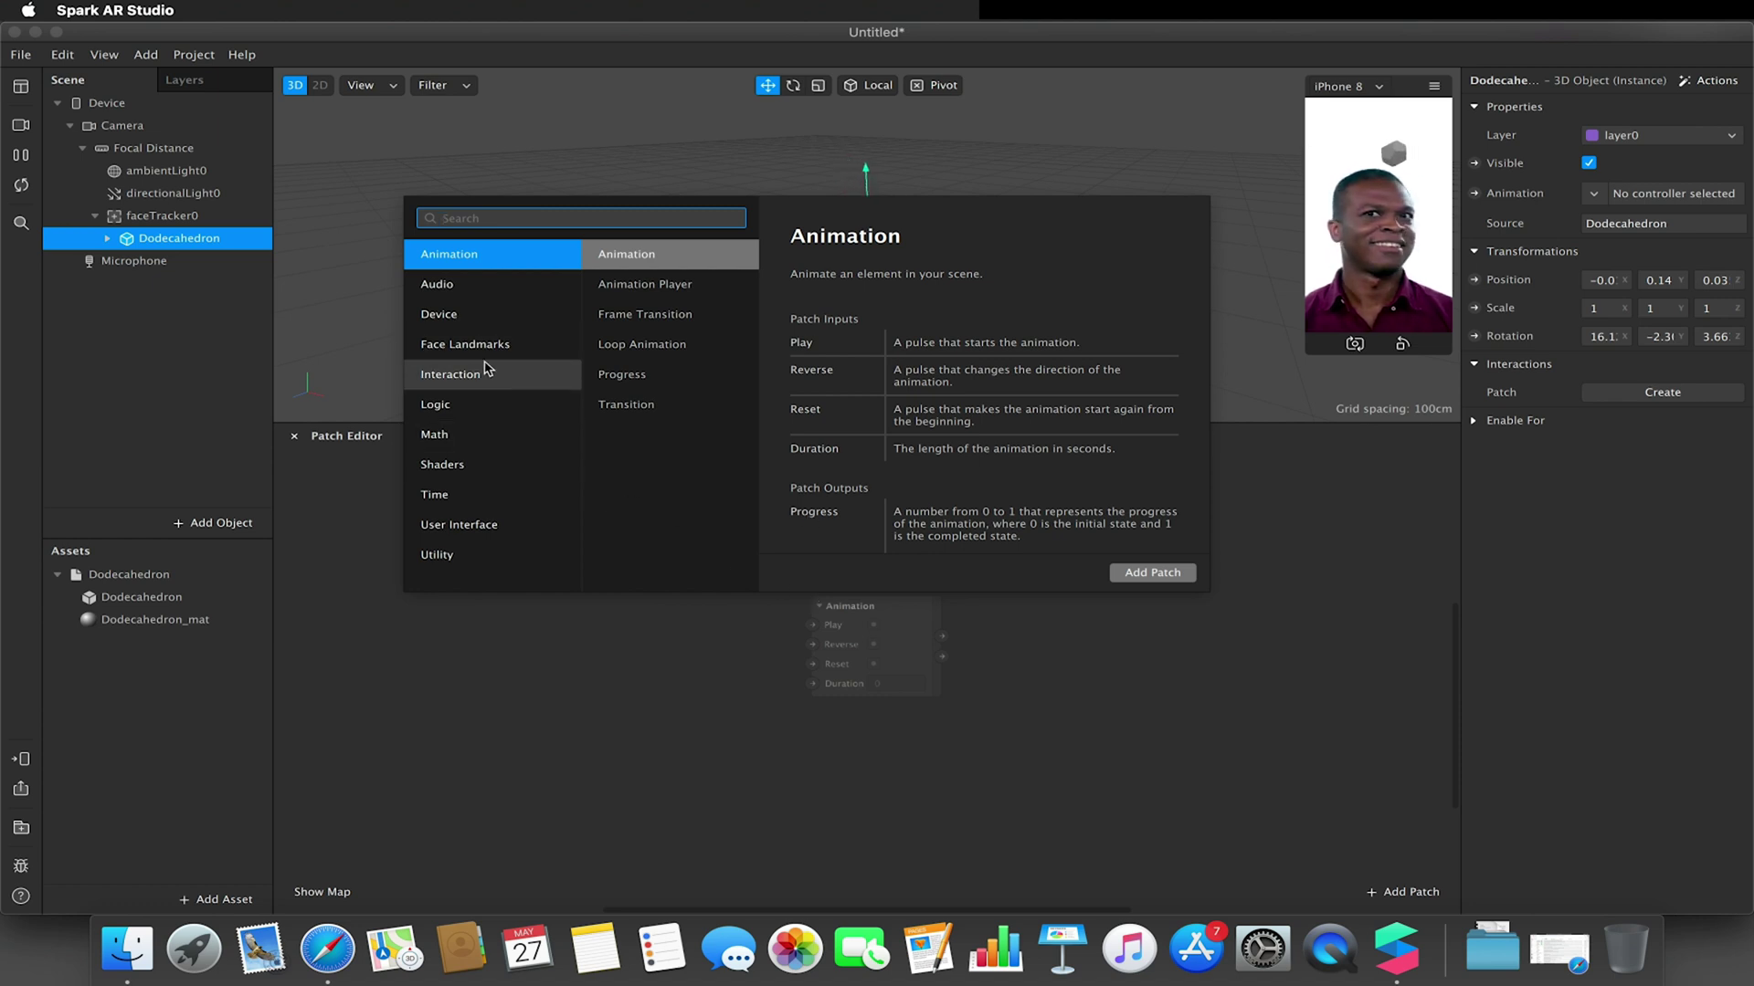
{"action": "left_click", "coordinate": [483, 285]}
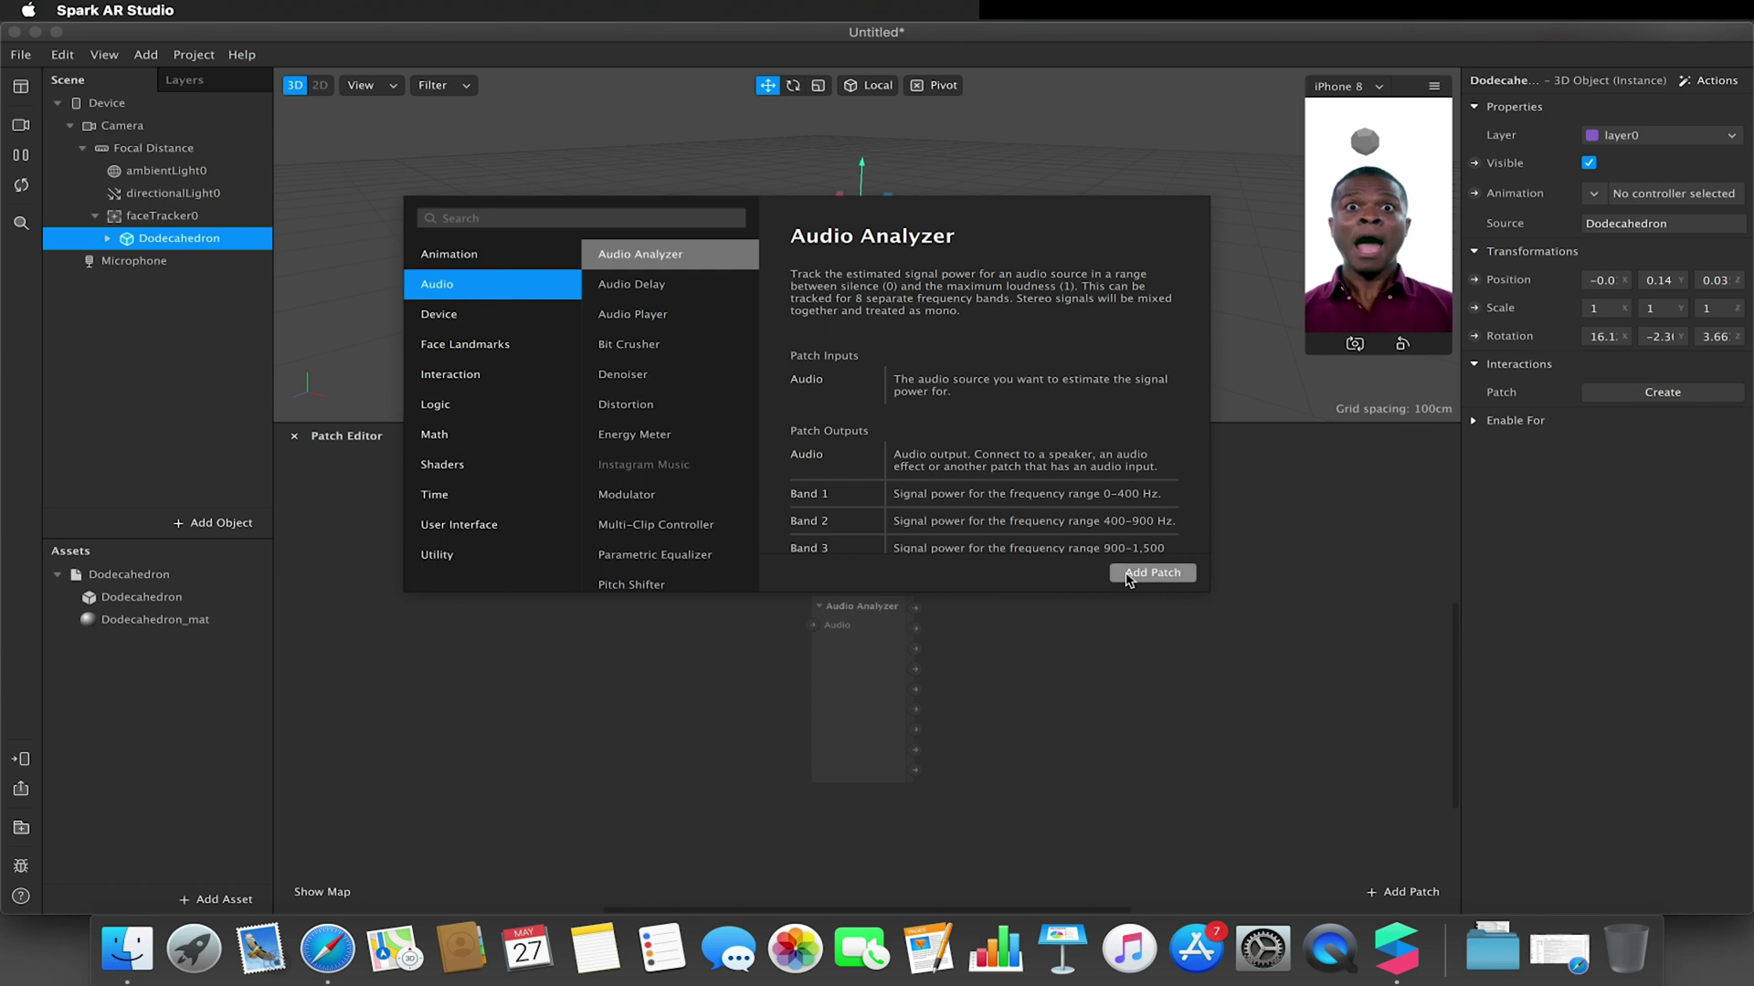
{"action": "left_click", "coordinate": [1138, 573]}
{"action": "left_click", "coordinate": [869, 674]}
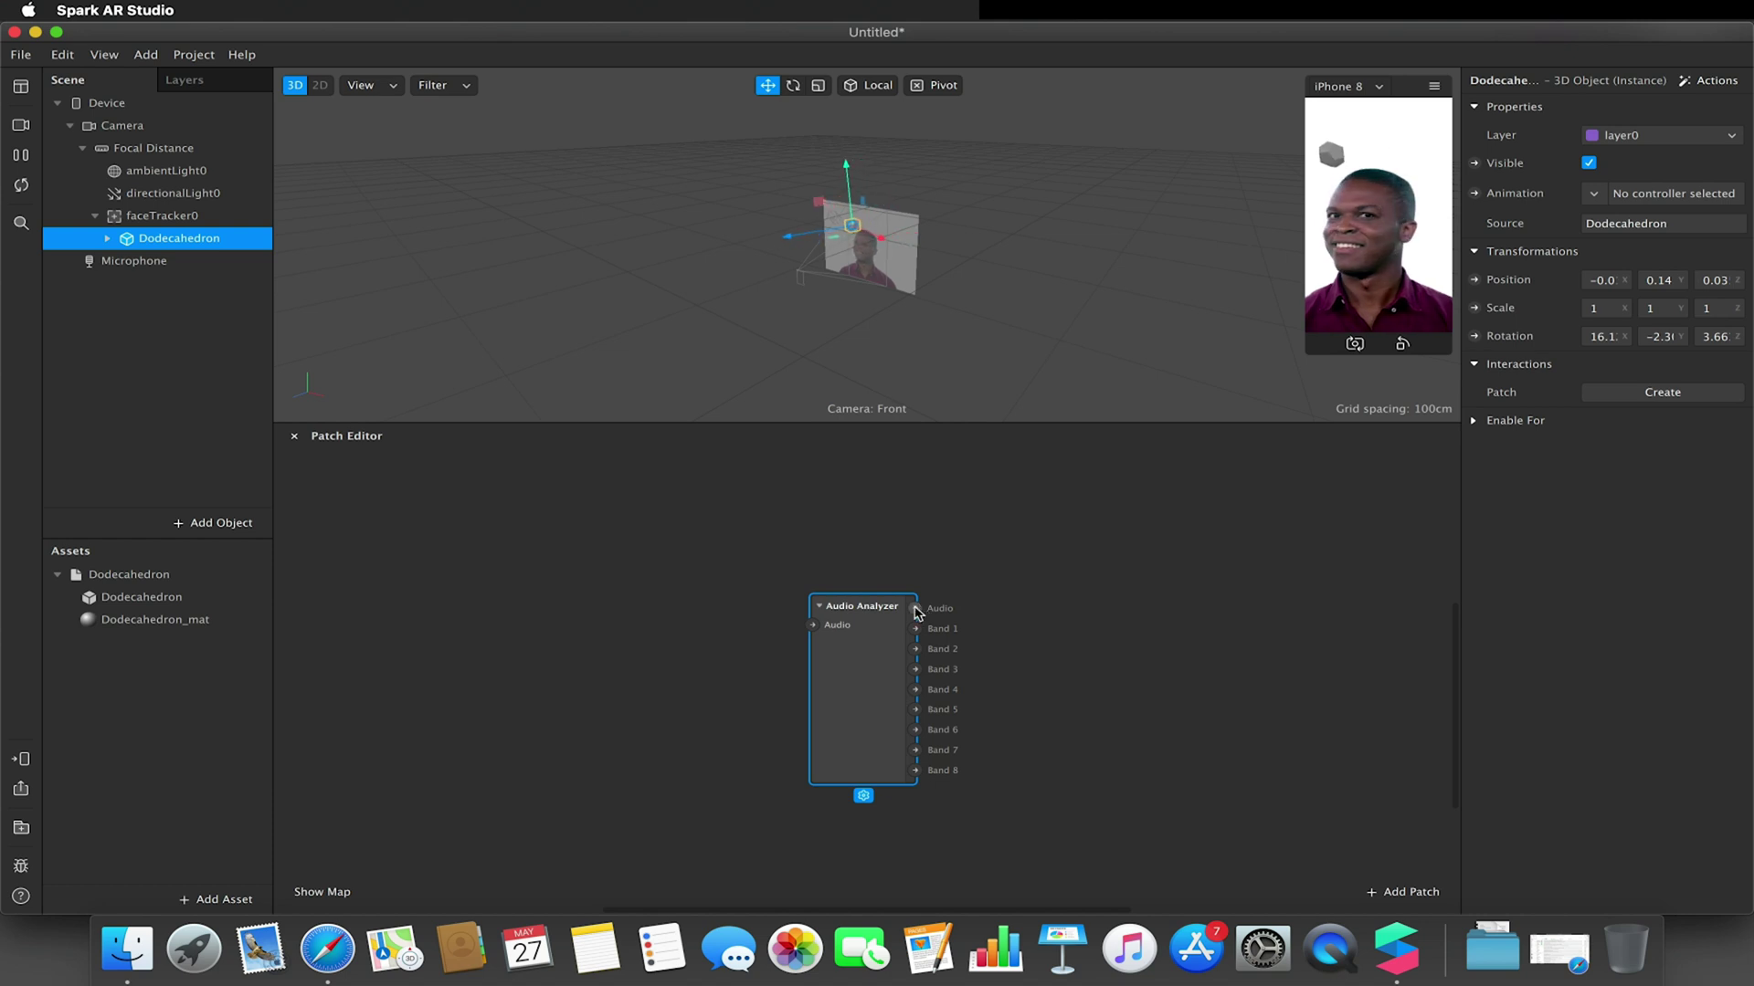
Examine the Audio Analyzer's compatible output patches and read its patch information on the outputs and frequency bands.
{"action": "left_click_drag", "start_coordinate": [916, 608], "coordinate": [1051, 585]}
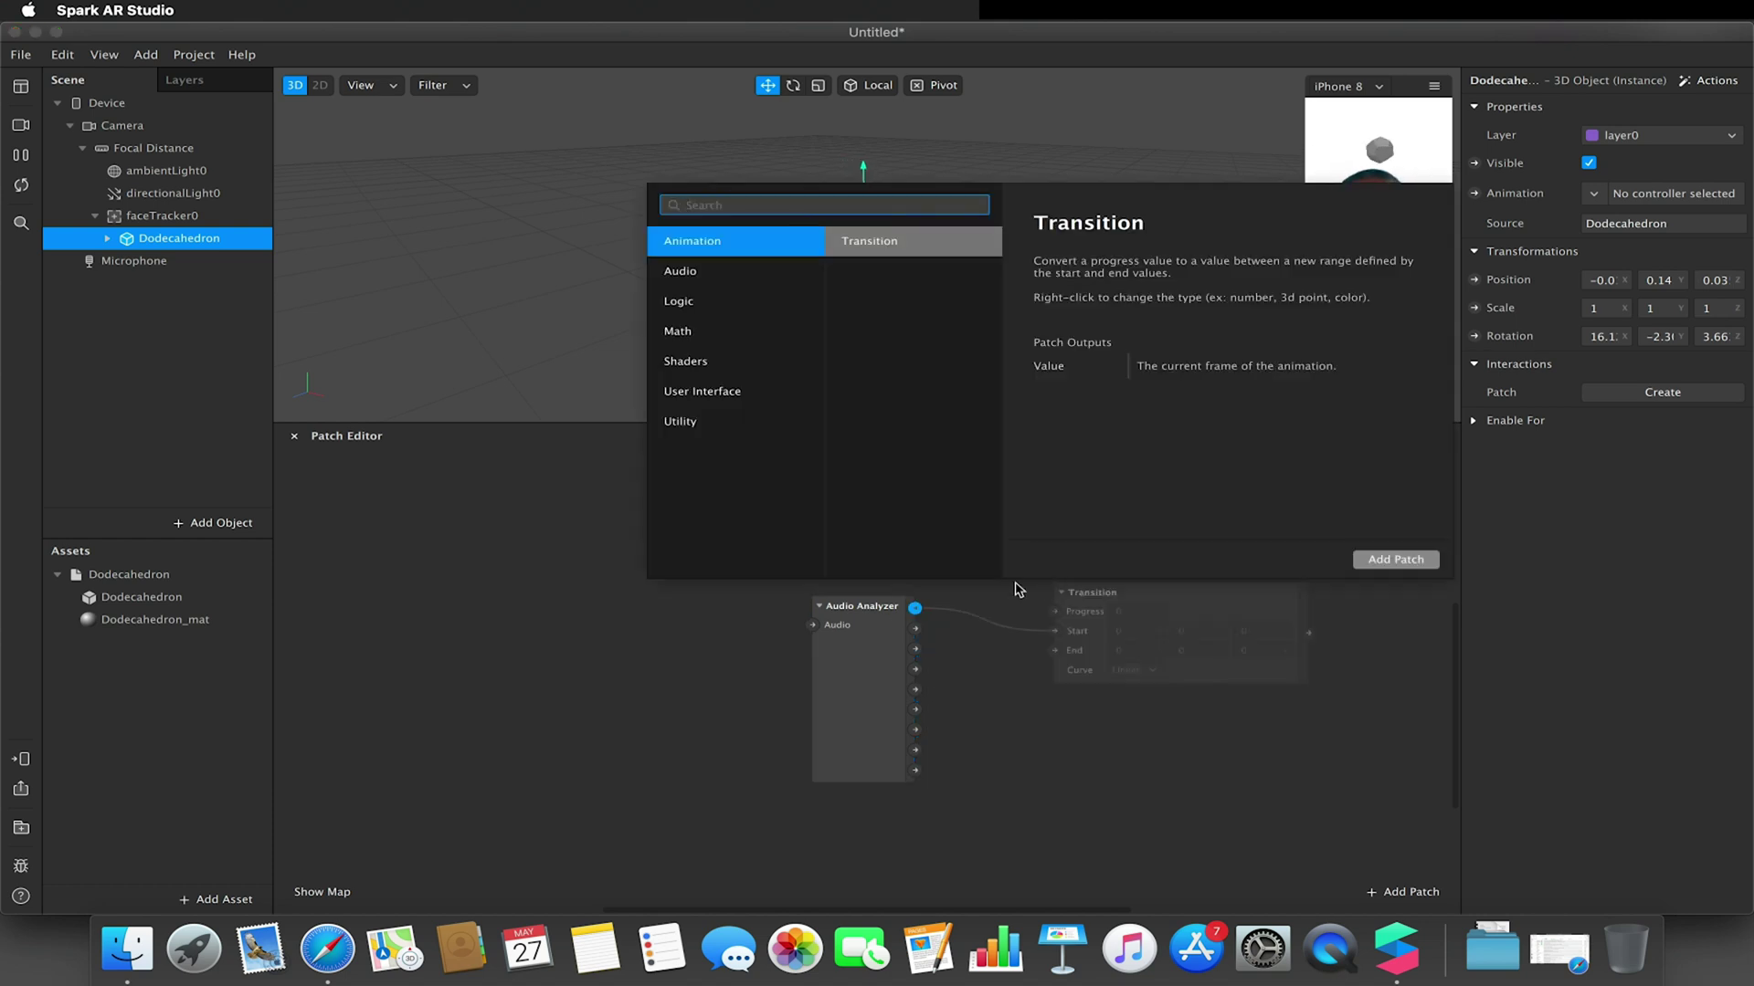
{"action": "left_click", "coordinate": [1032, 594]}
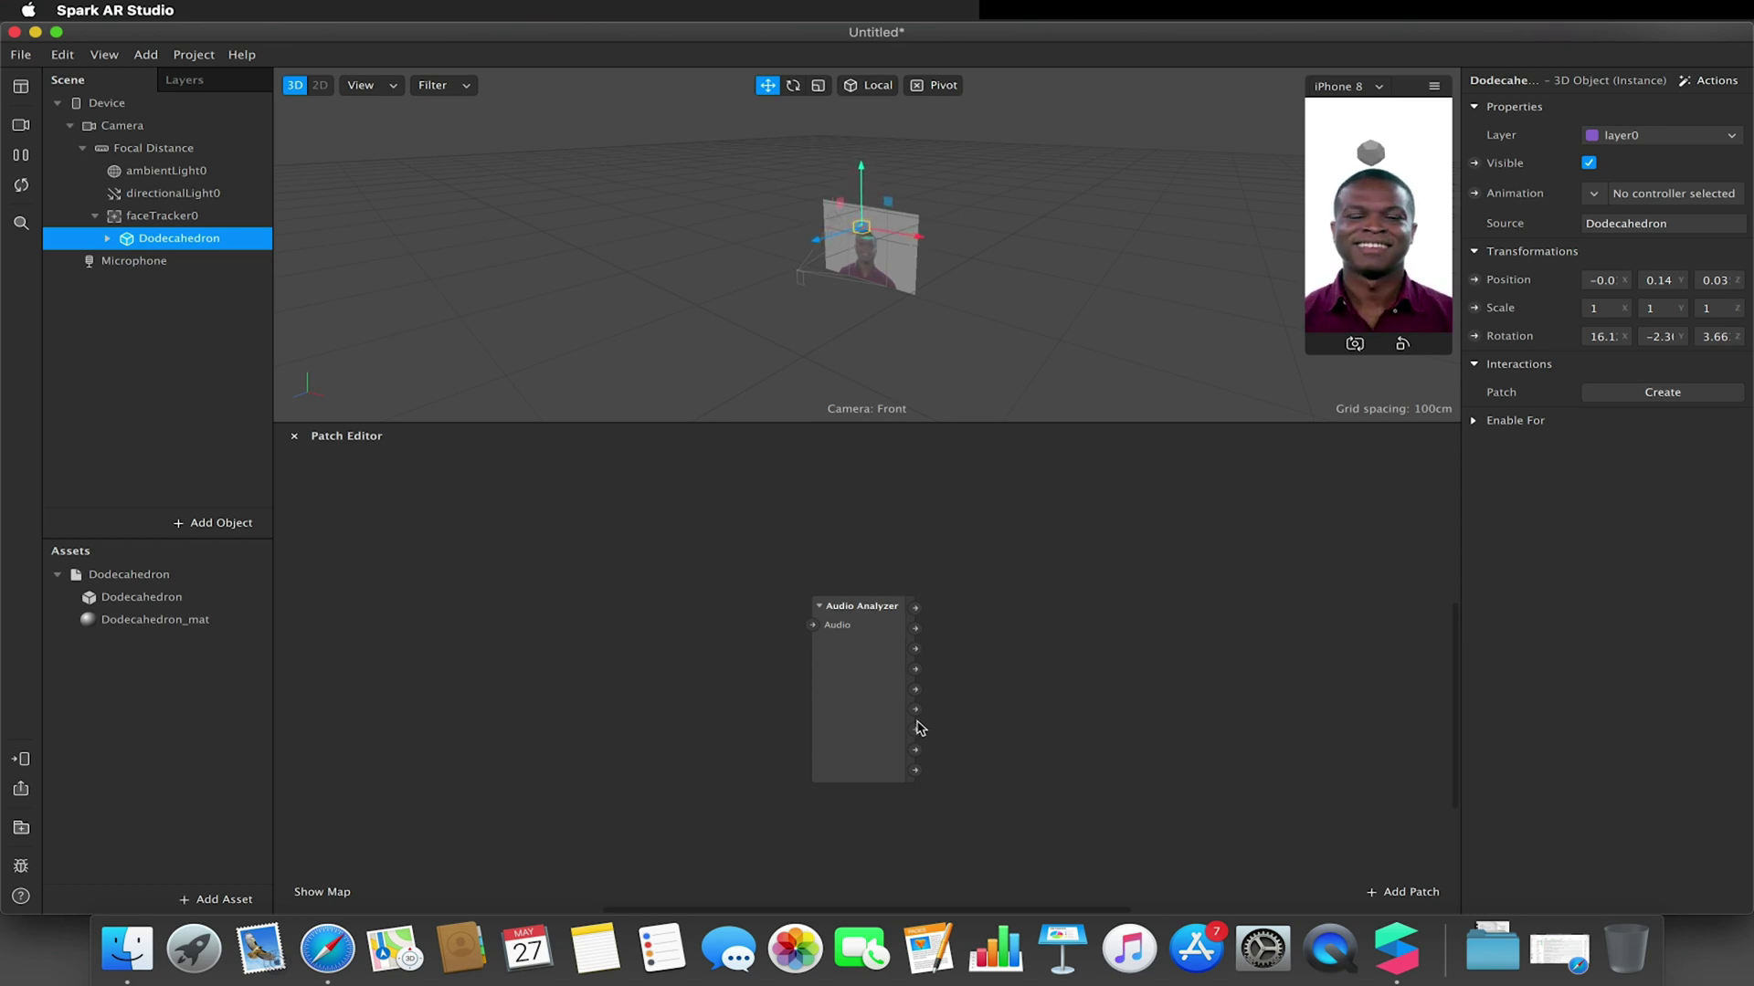
{"action": "left_click", "coordinate": [881, 637]}
{"action": "right_click", "coordinate": [880, 635]}
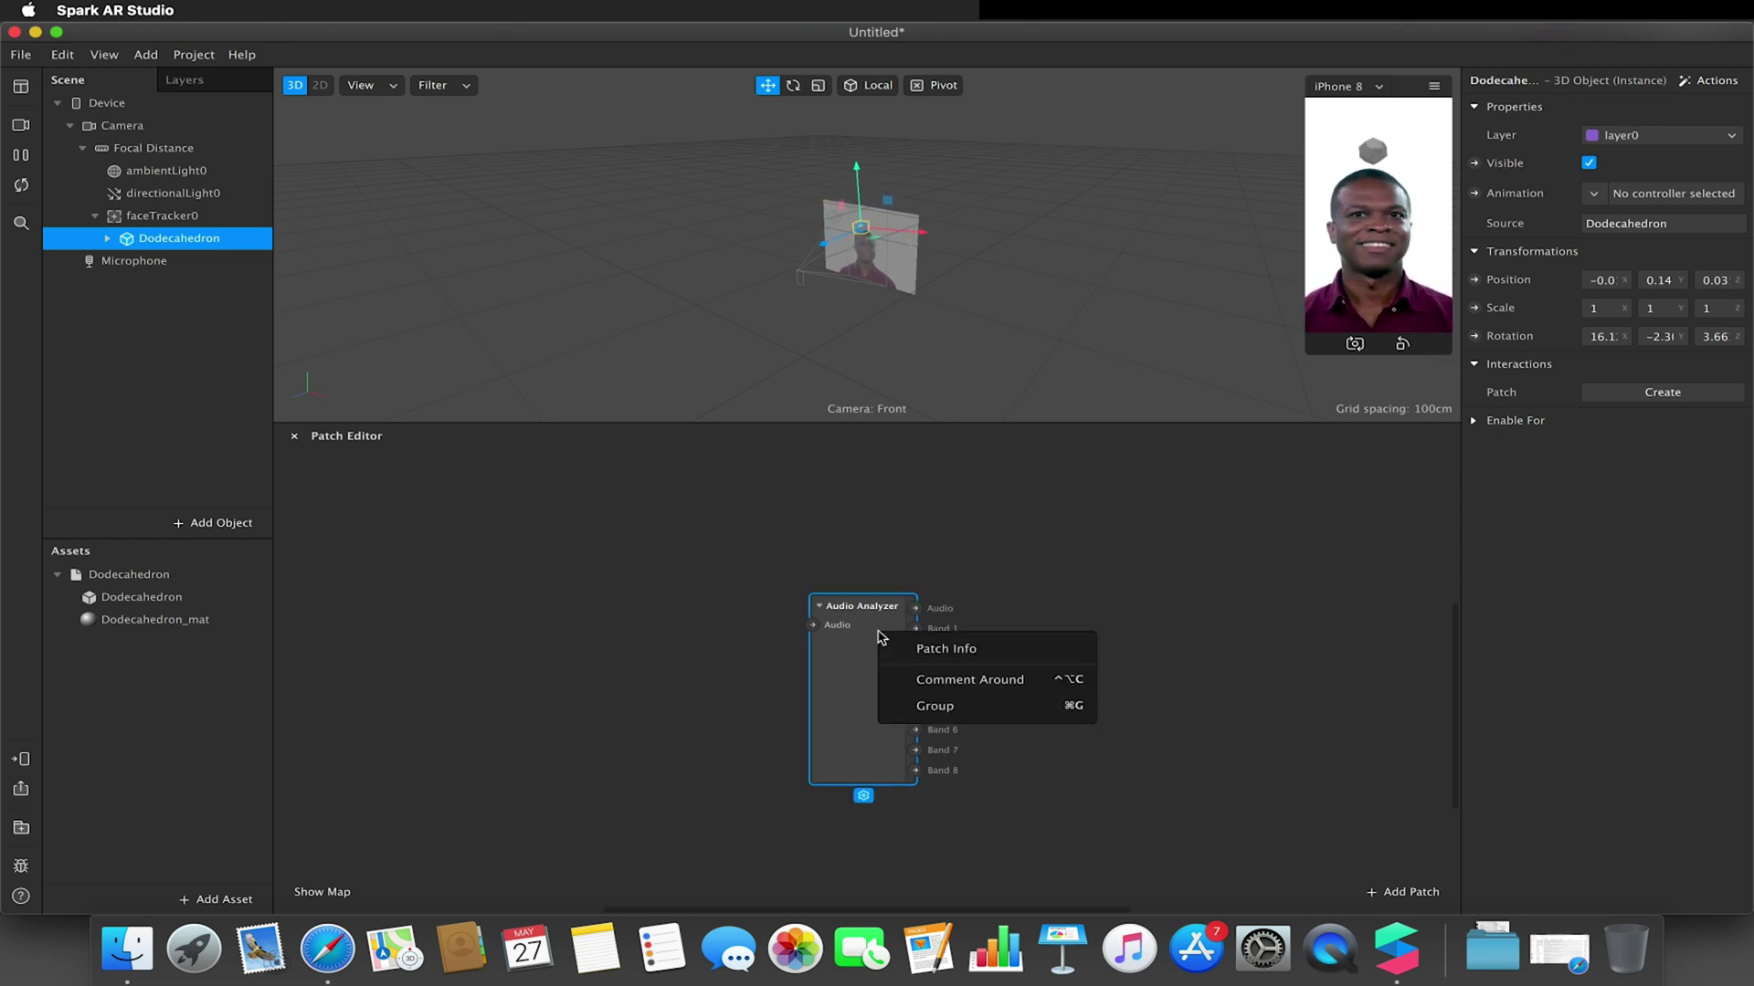
{"action": "left_click", "coordinate": [900, 649]}
{"action": "scroll", "coordinate": [758, 502], "scroll_direction": "down", "scroll_amount": 5}
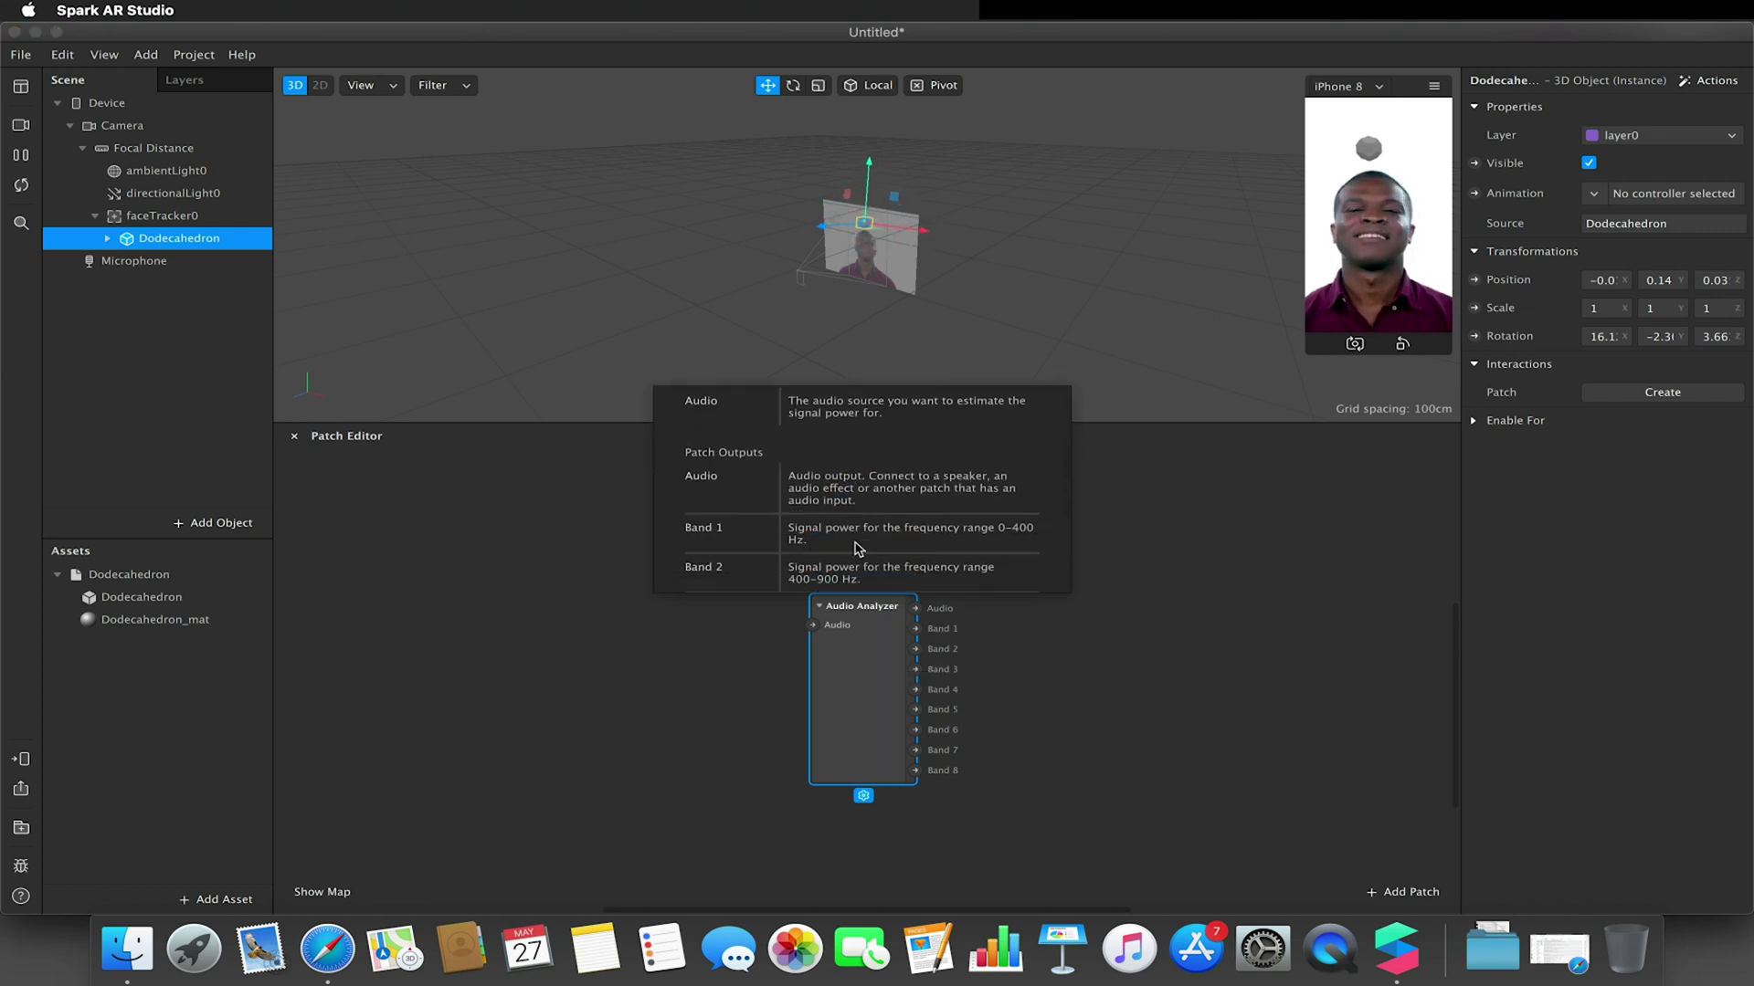
{"action": "scroll", "coordinate": [805, 560], "scroll_direction": "down", "scroll_amount": 3}
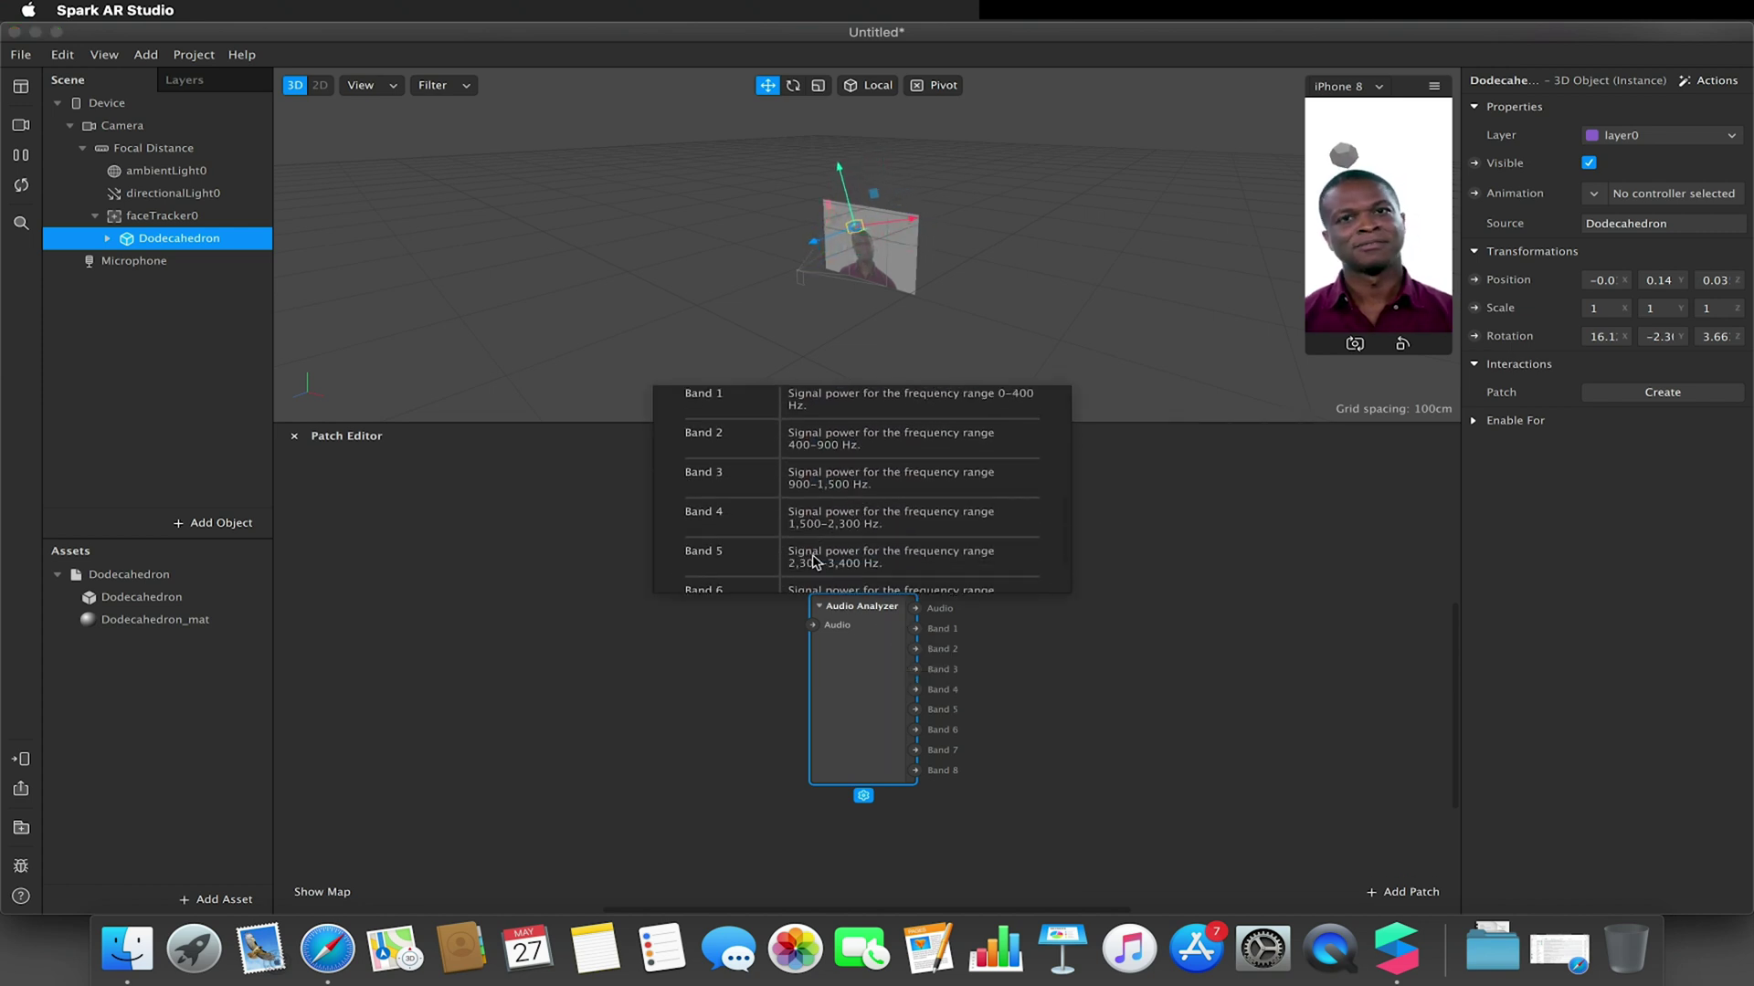
{"action": "left_click", "coordinate": [728, 664]}
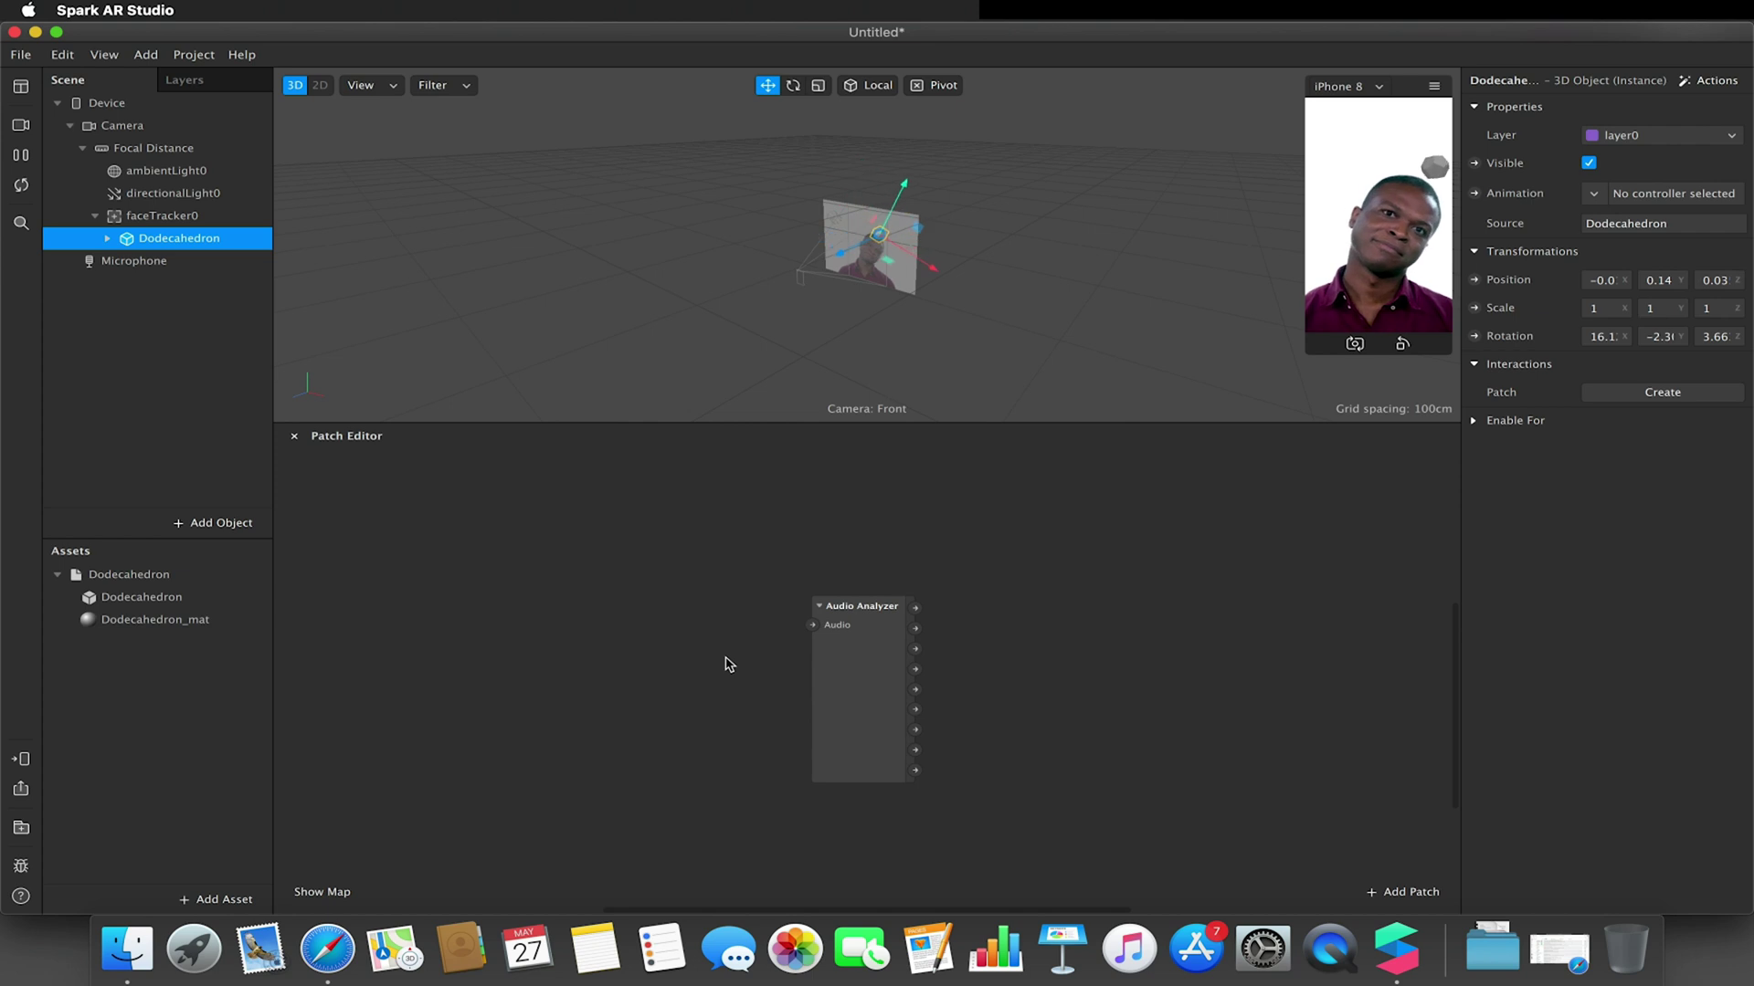
{"action": "right_click", "coordinate": [620, 597]}
{"action": "left_click", "coordinate": [589, 717]}
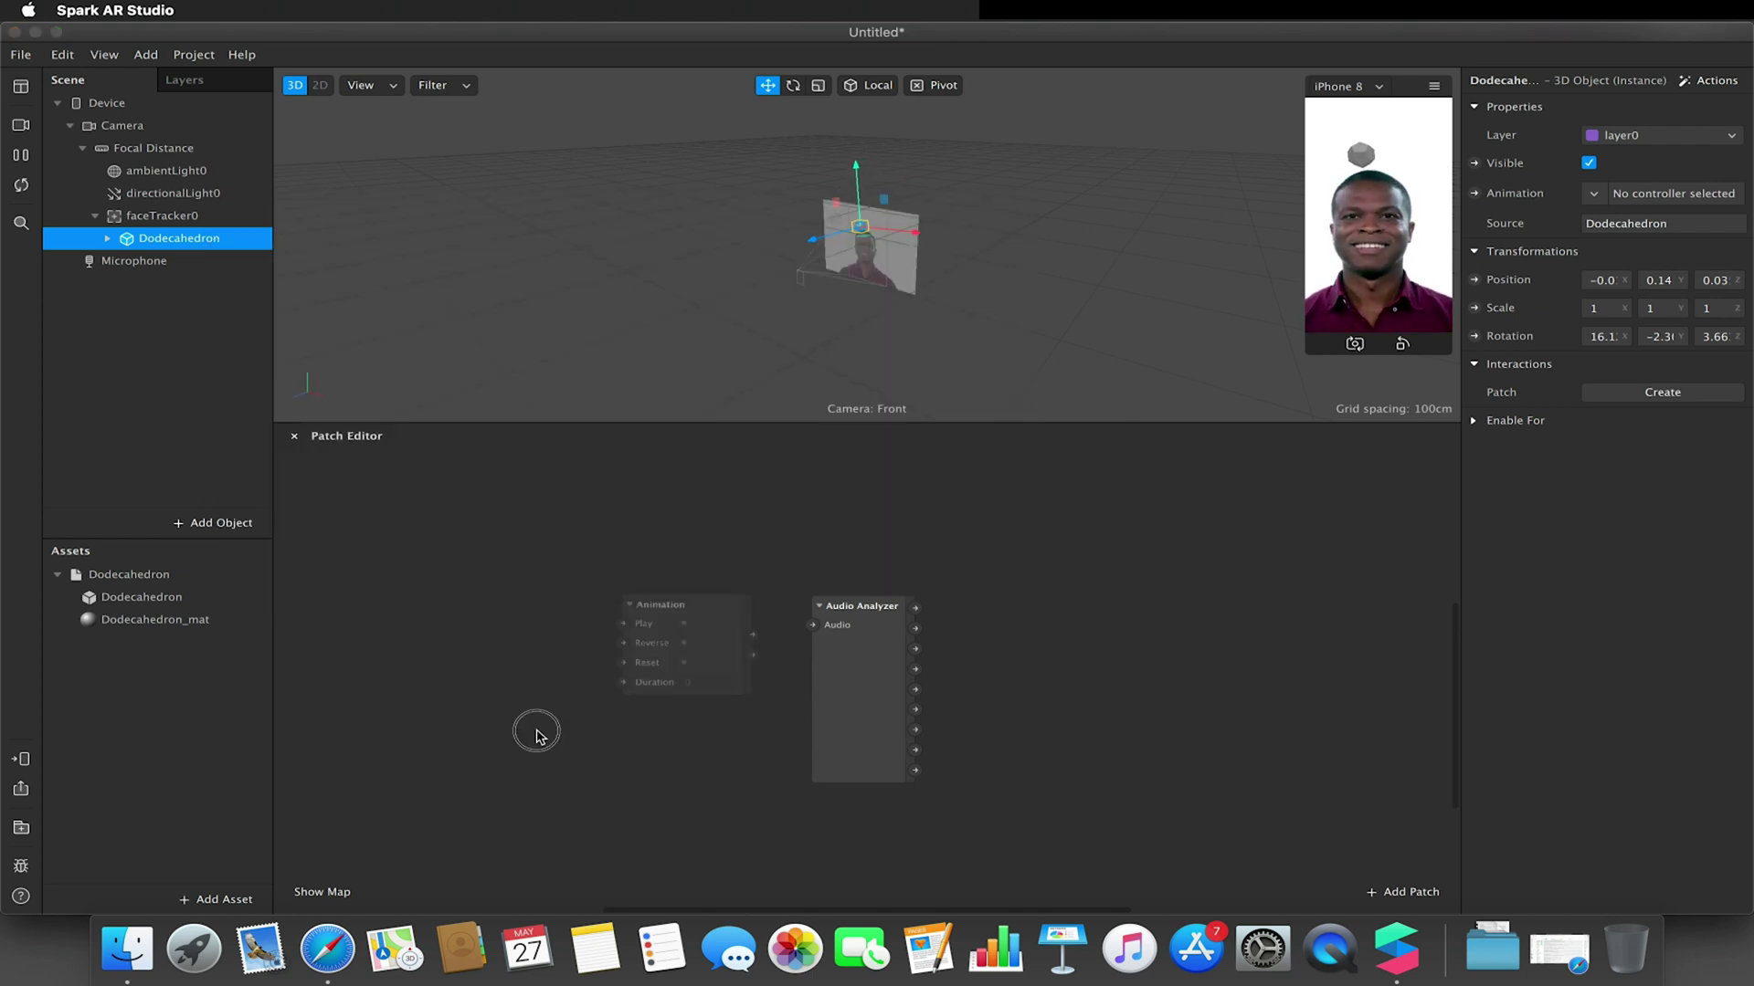
{"action": "right_click", "coordinate": [539, 736]}
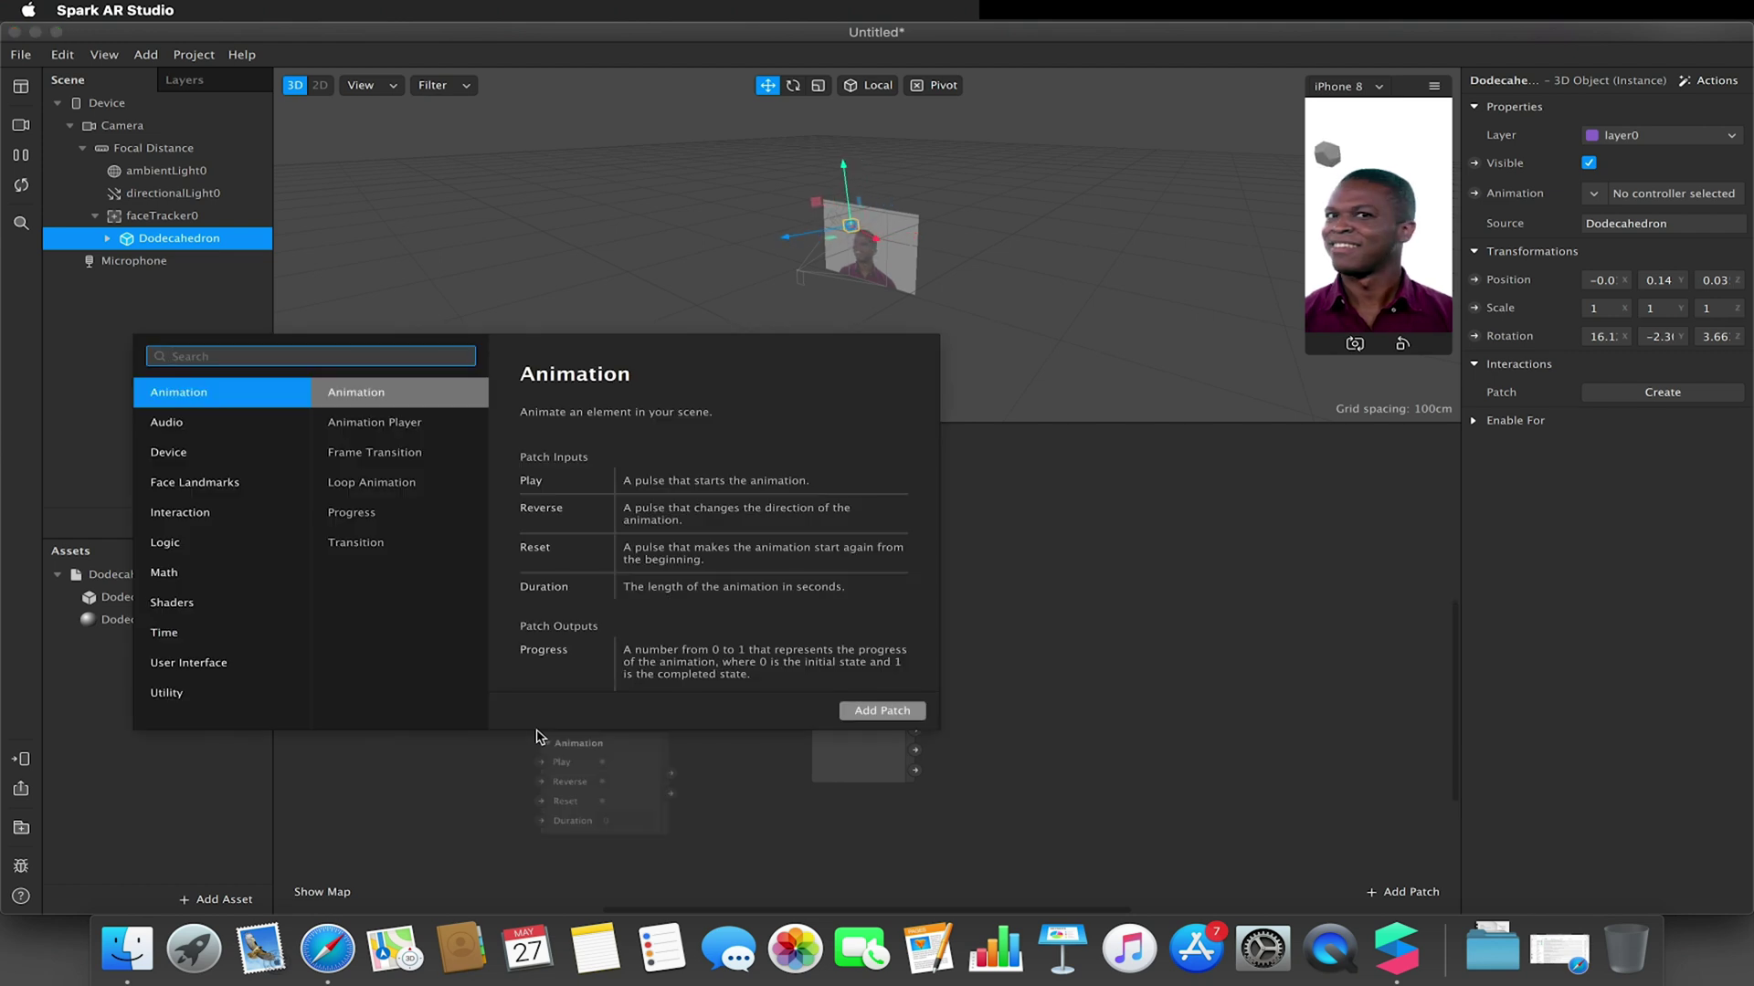
{"action": "left_click", "coordinate": [418, 820]}
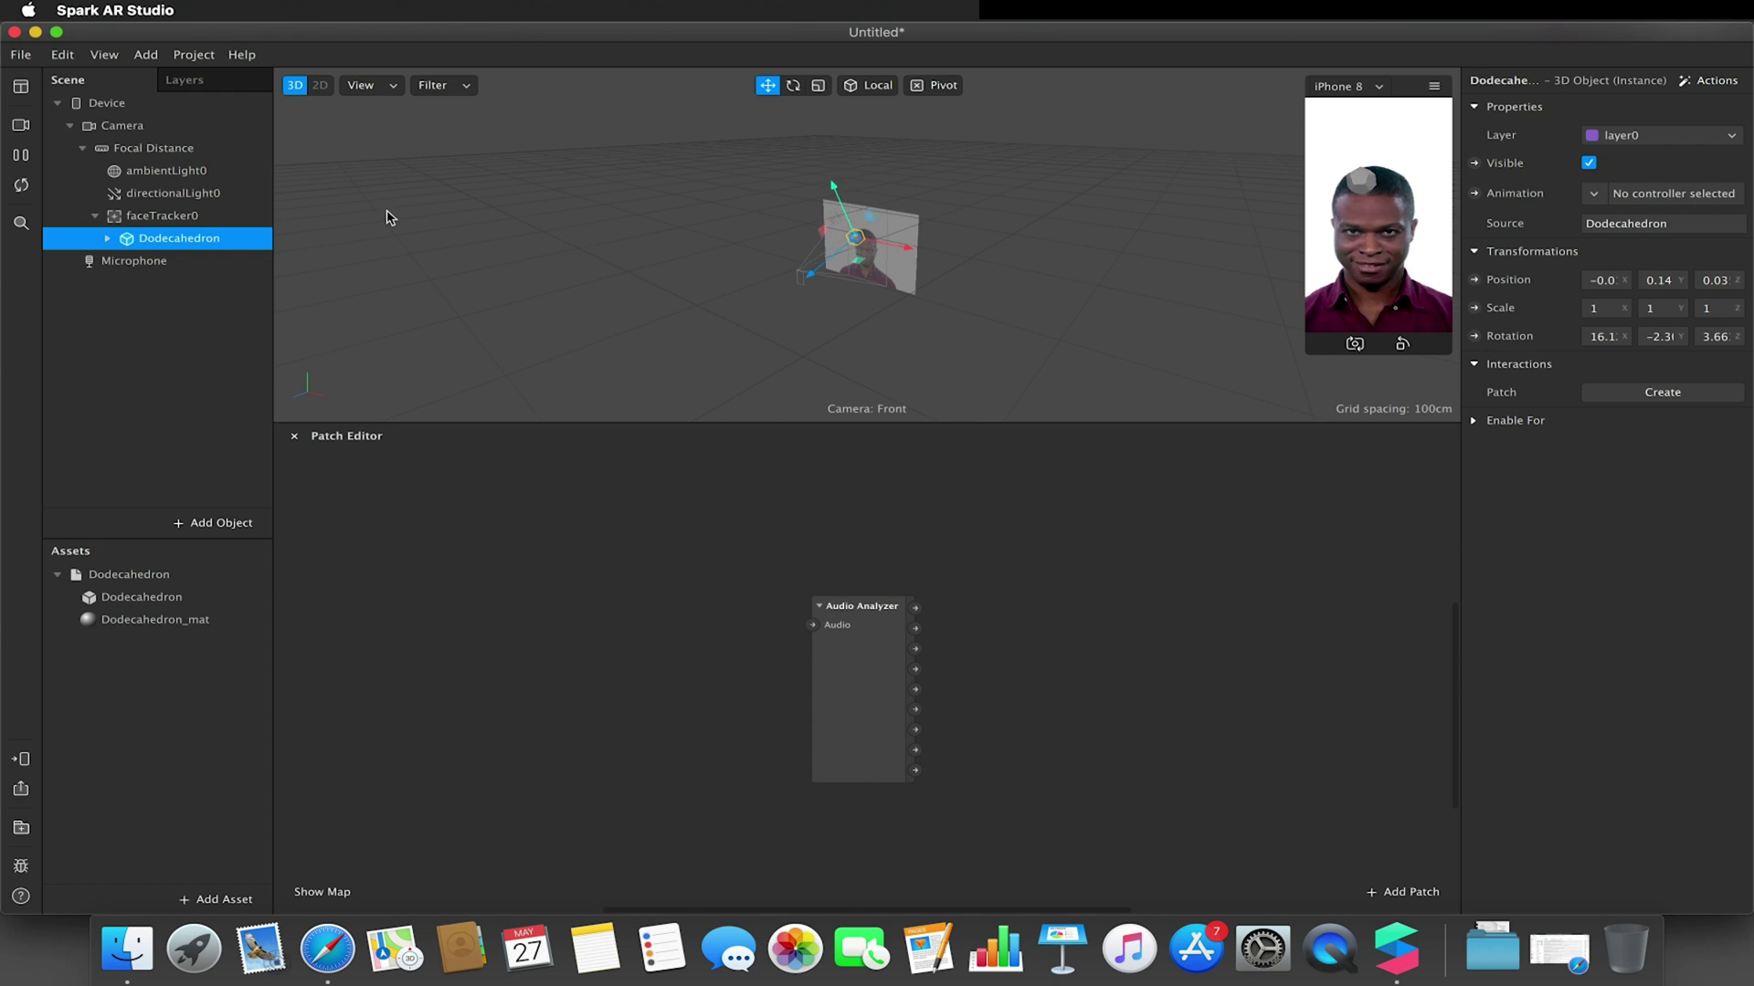
Bring the scene's Microphone into the patch graph and connect it to the Audio Analyzer's Audio input.
{"action": "left_click", "coordinate": [132, 105]}
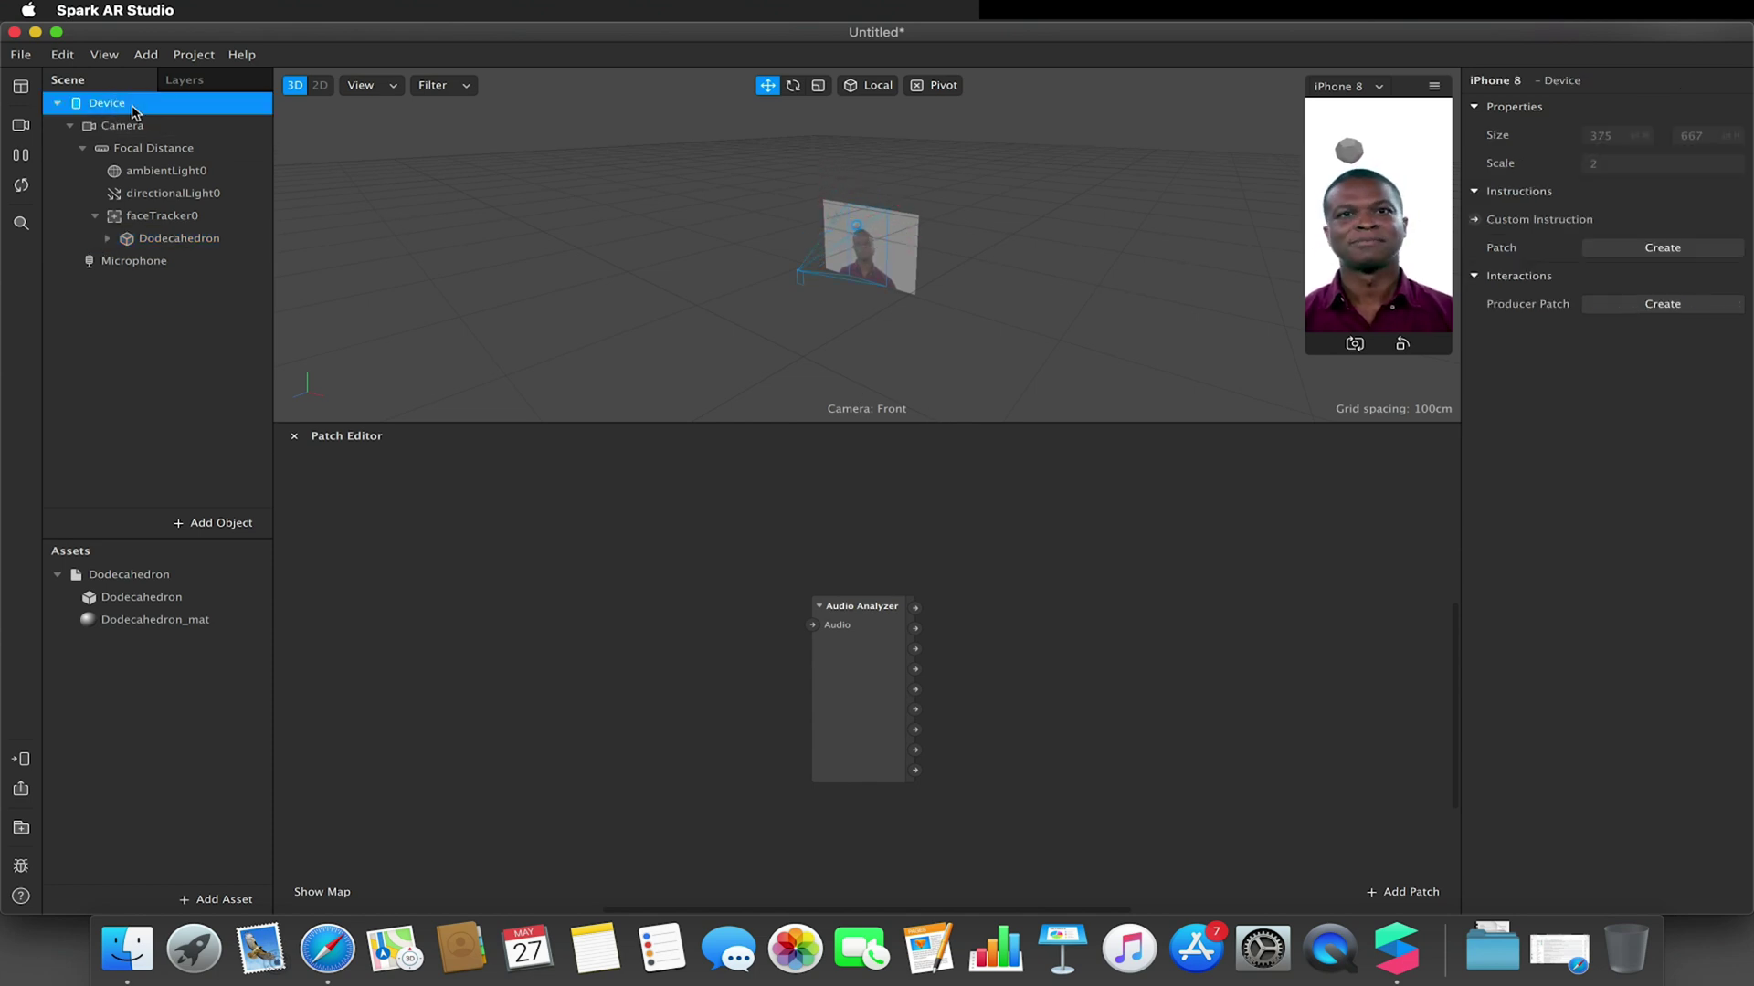
{"action": "left_click", "coordinate": [113, 263]}
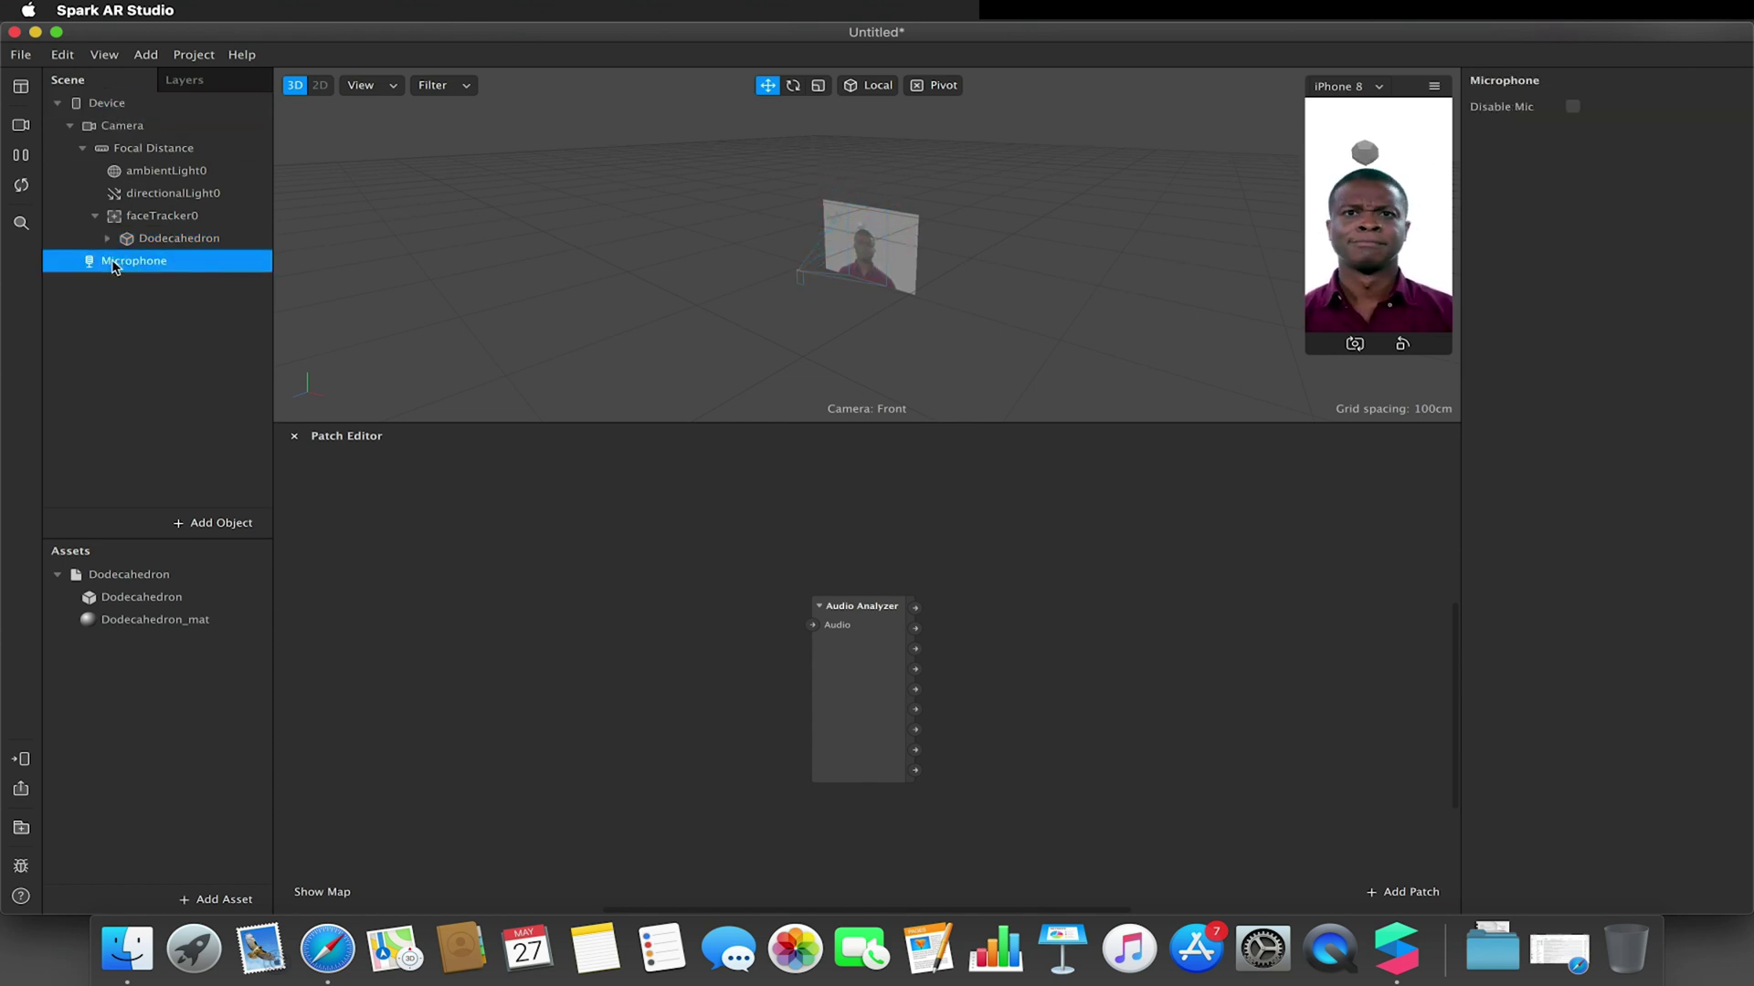
{"action": "left_click_drag", "start_coordinate": [111, 265], "coordinate": [813, 626]}
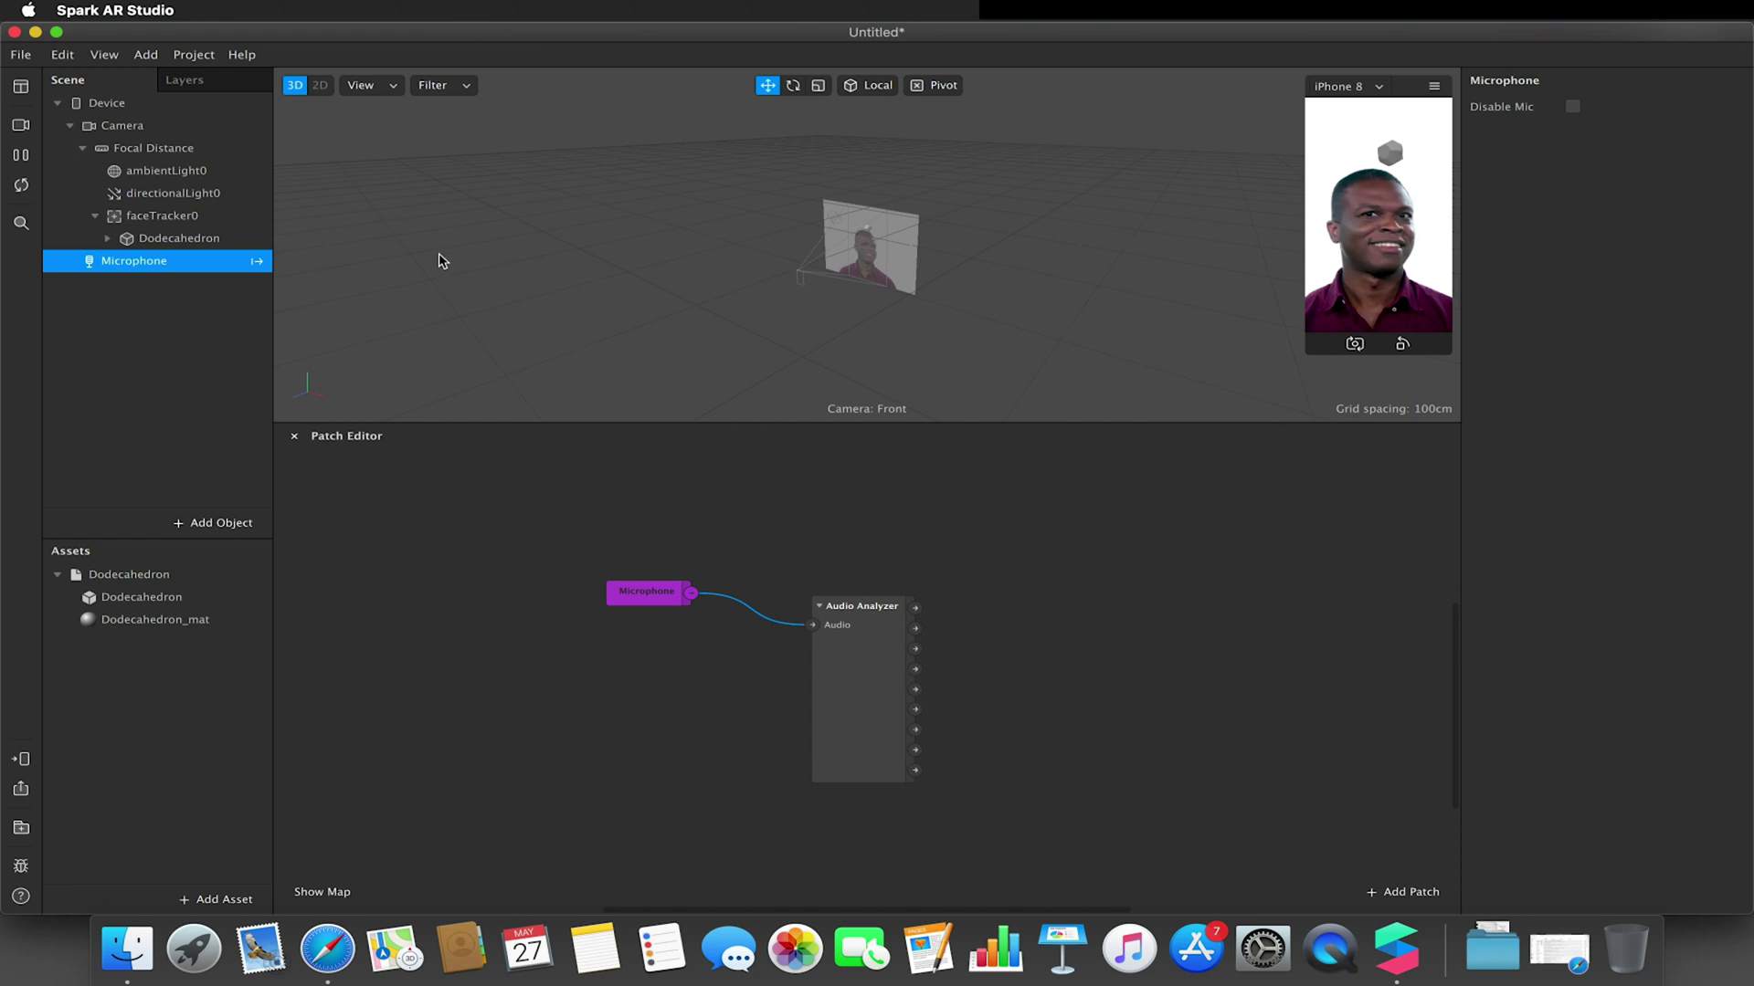
Insert a Speaker object into the scene and set its audio source to Microphone.
{"action": "left_click", "coordinate": [216, 523]}
{"action": "scroll", "coordinate": [108, 442], "scroll_direction": "down", "scroll_amount": 4}
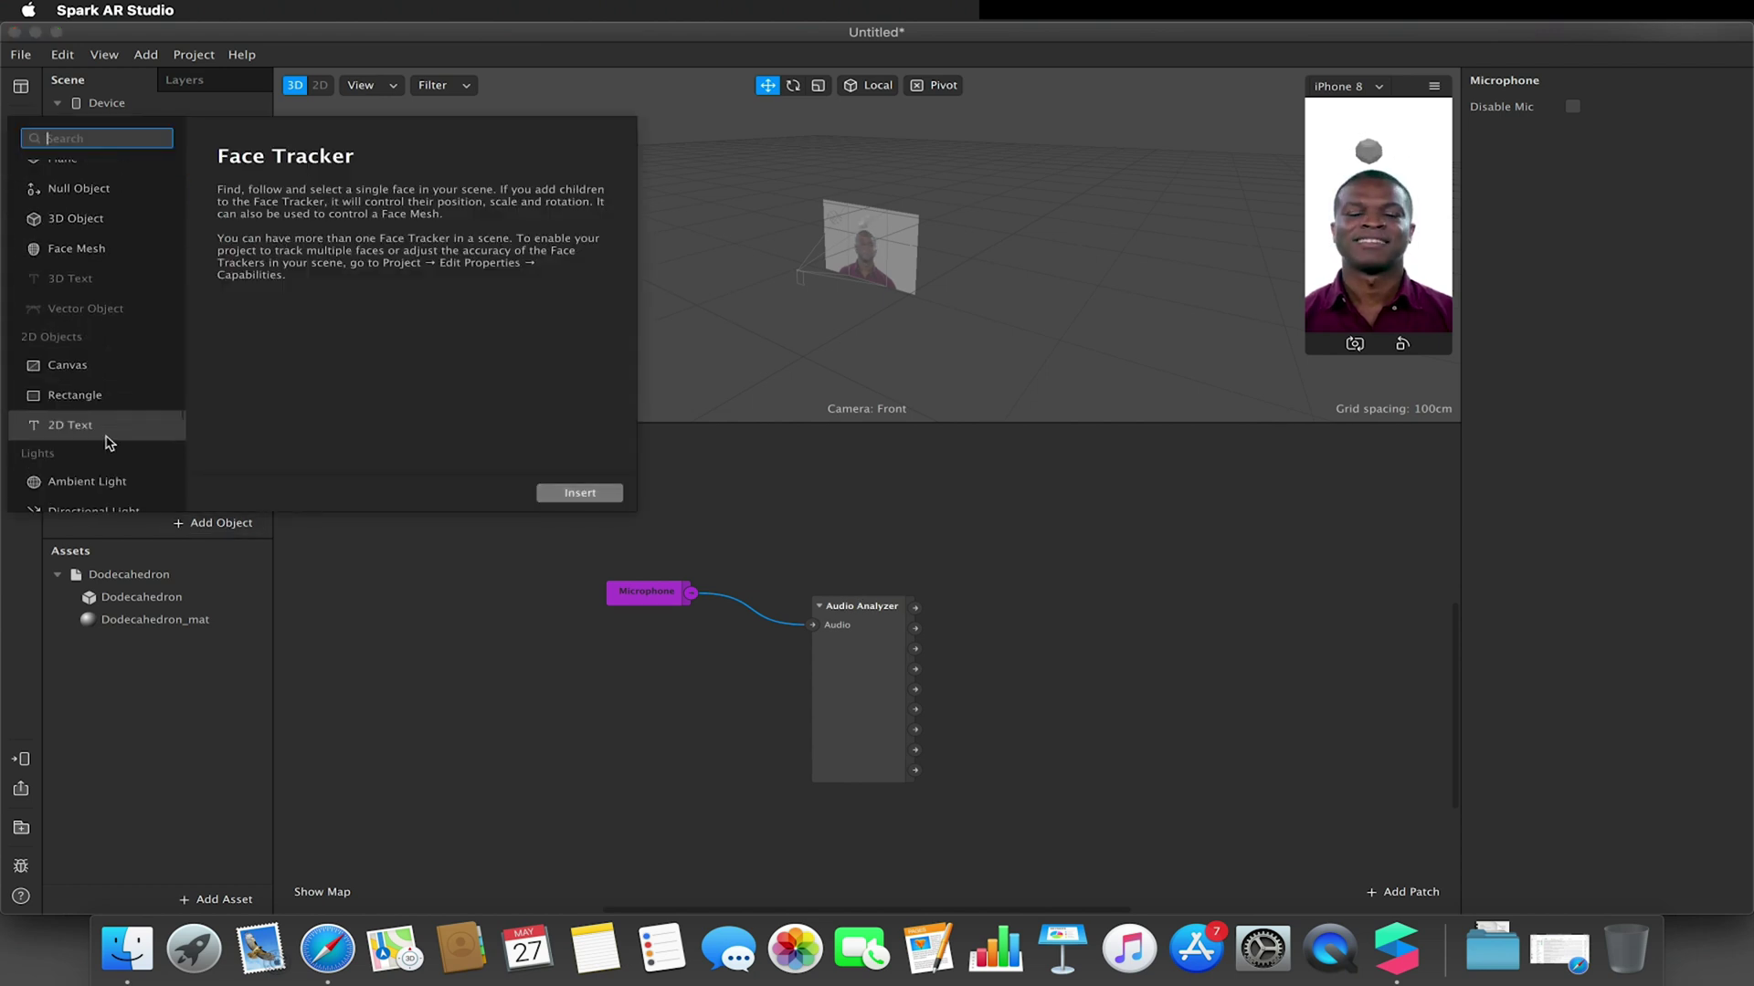
{"action": "scroll", "coordinate": [107, 442], "scroll_direction": "down", "scroll_amount": 3}
{"action": "left_click", "coordinate": [97, 469]}
{"action": "left_click", "coordinate": [566, 493]}
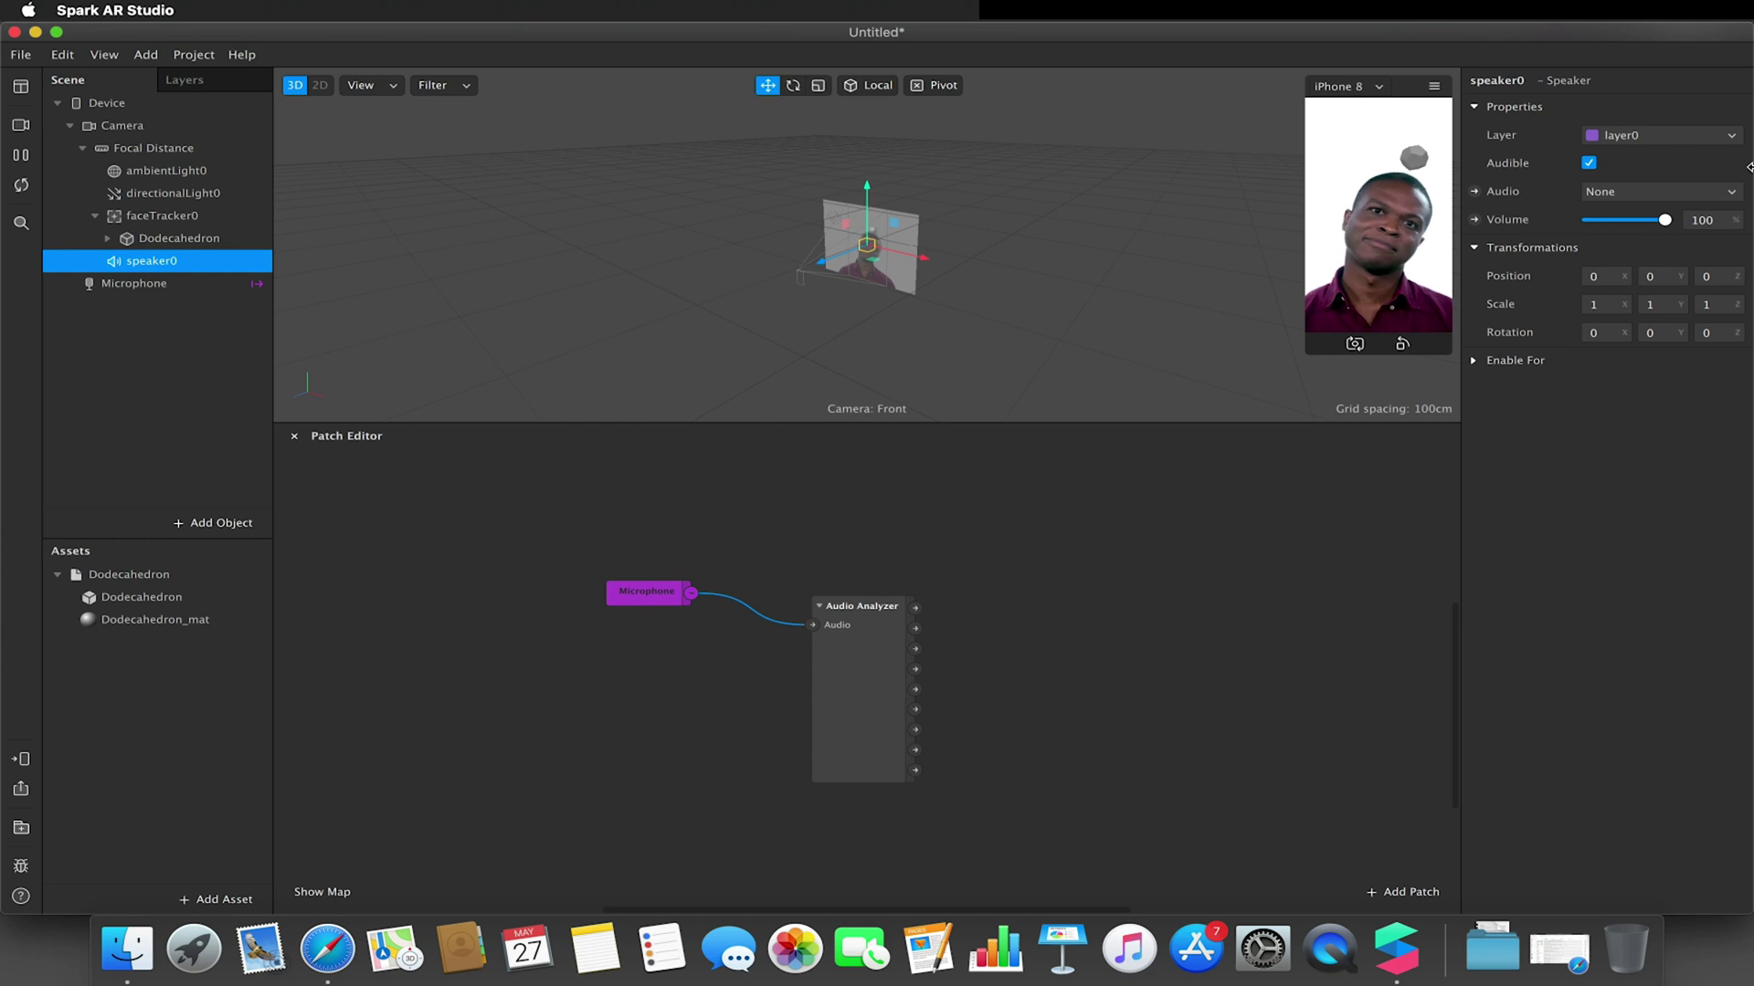
{"action": "left_click", "coordinate": [1649, 191]}
{"action": "left_click", "coordinate": [1635, 207]}
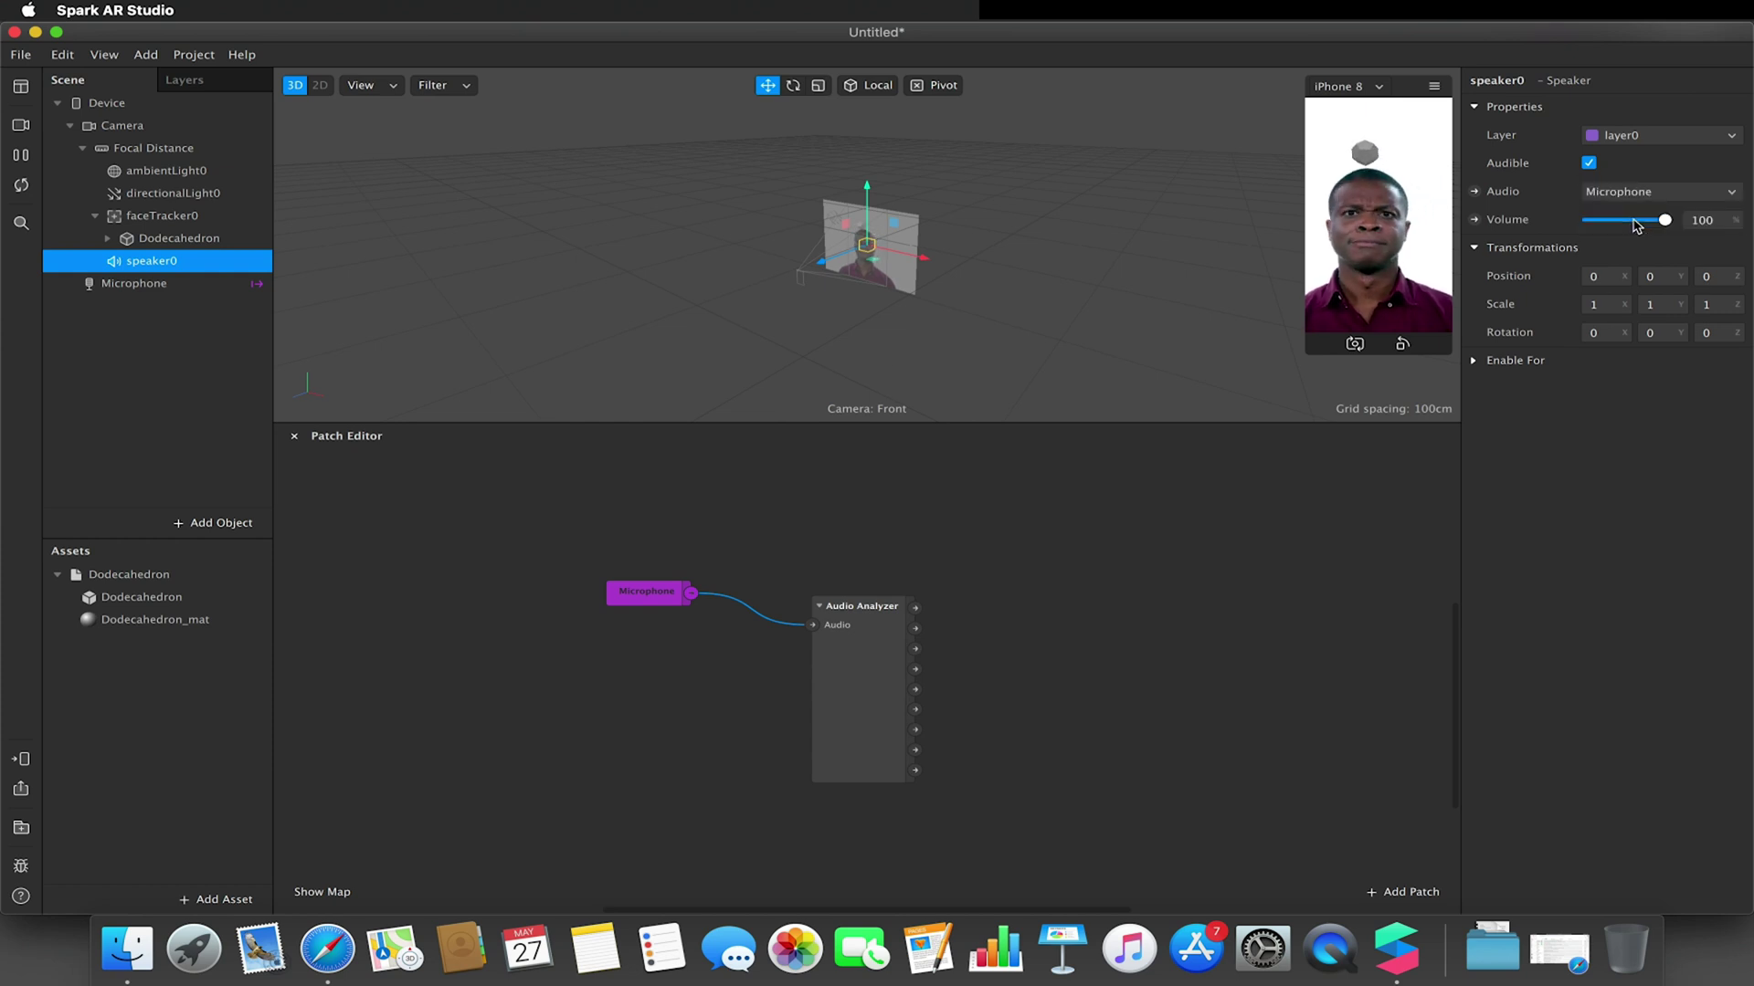
Create a patch for the speaker's Audio property and connect the Audio Analyzer's Audio output to it.
{"action": "left_click", "coordinate": [1474, 192]}
{"action": "left_click_drag", "start_coordinate": [909, 703], "coordinate": [989, 607]}
{"action": "left_click", "coordinate": [1014, 601]}
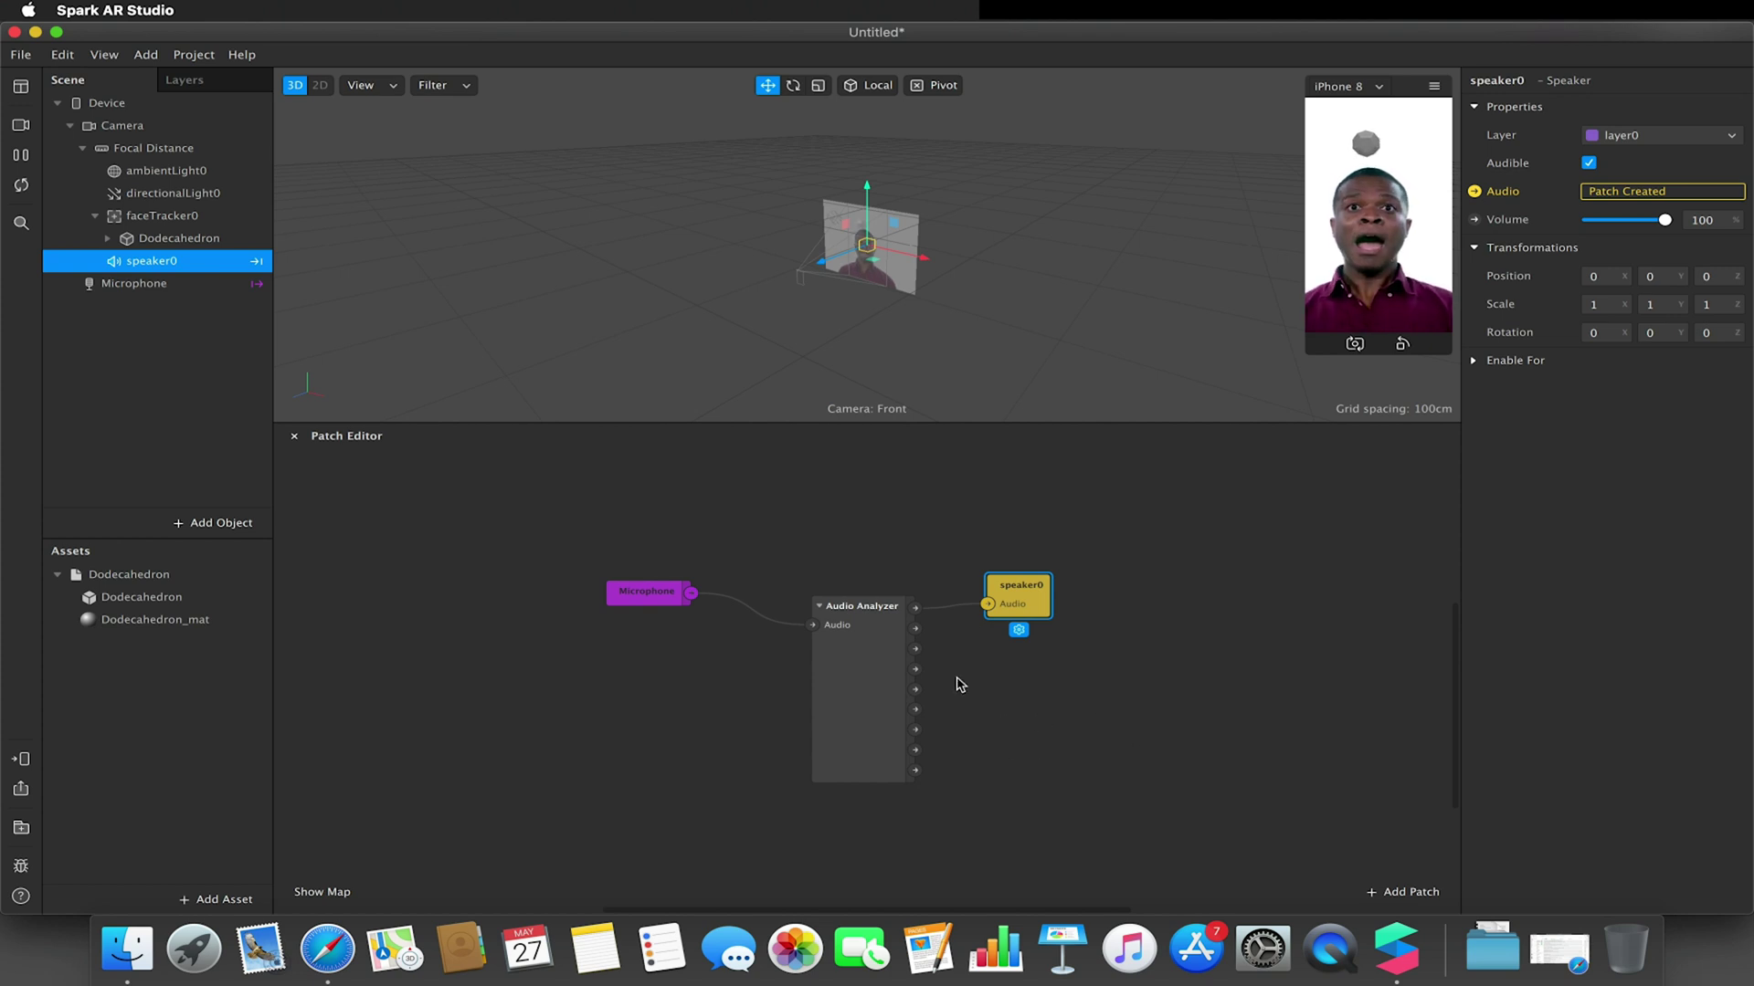
Delete the Microphone and speaker0 patches from the patch graph, keeping only the Audio Analyzer.
{"action": "left_click", "coordinate": [639, 595]}
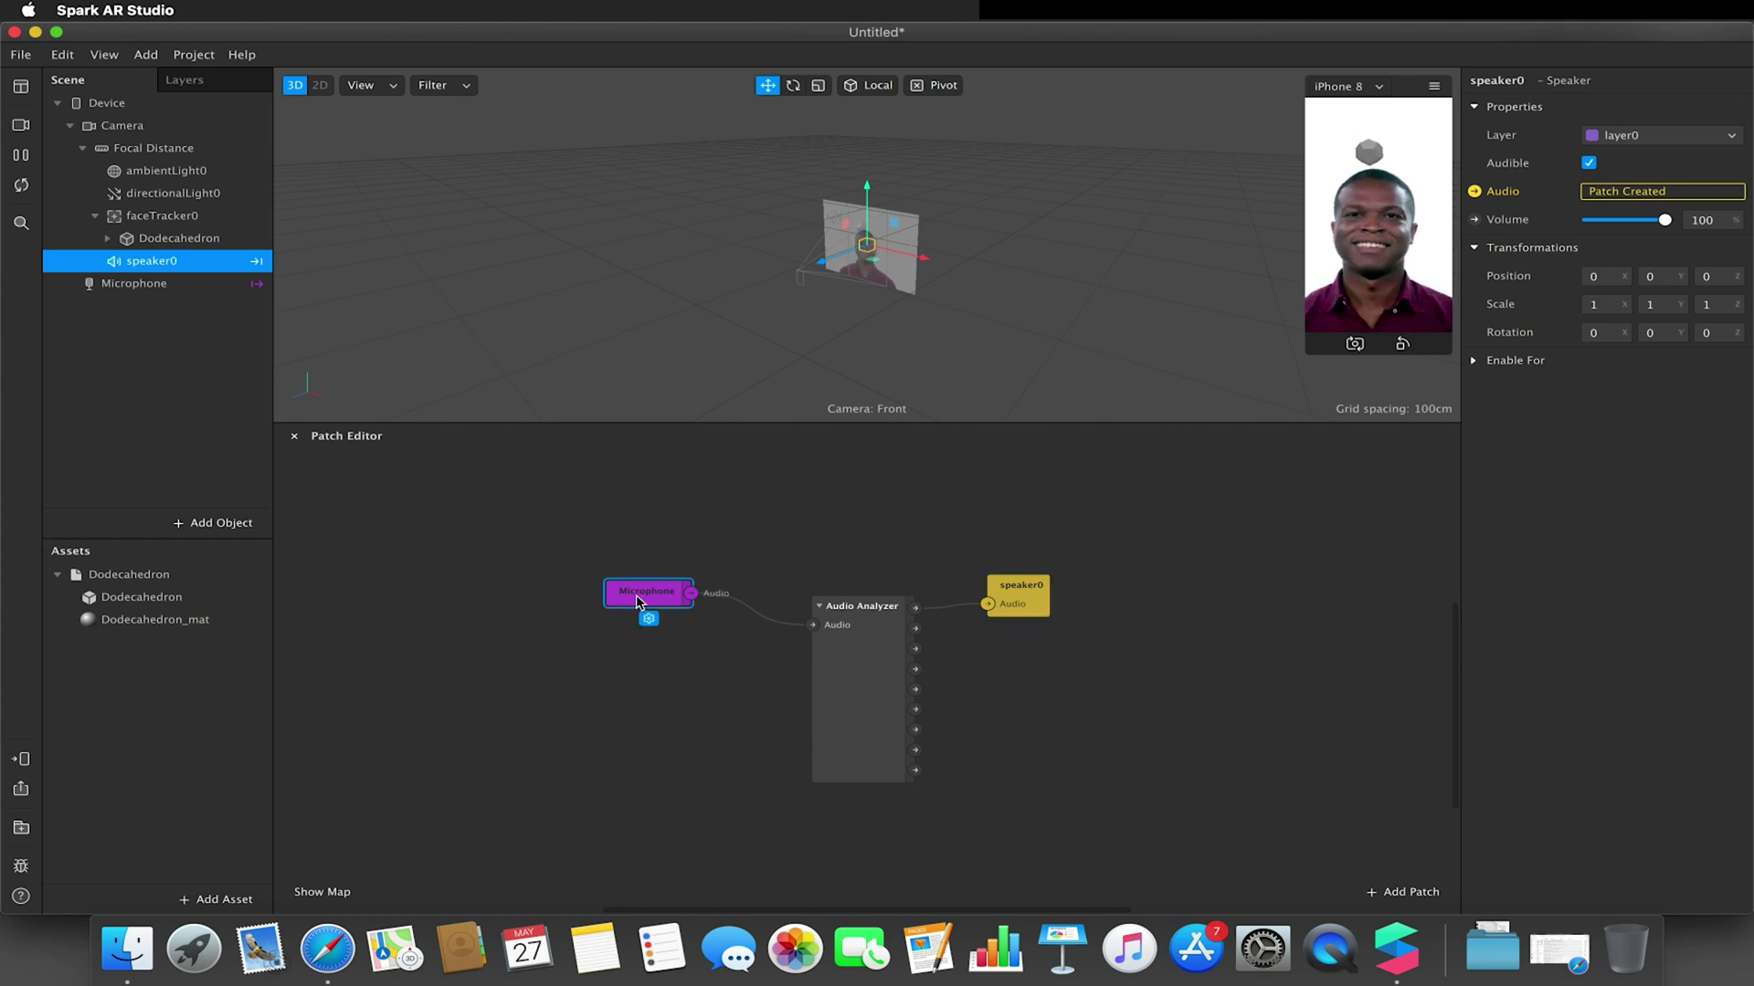
{"action": "key", "text": "BackSpace"}
{"action": "left_click", "coordinate": [1022, 593]}
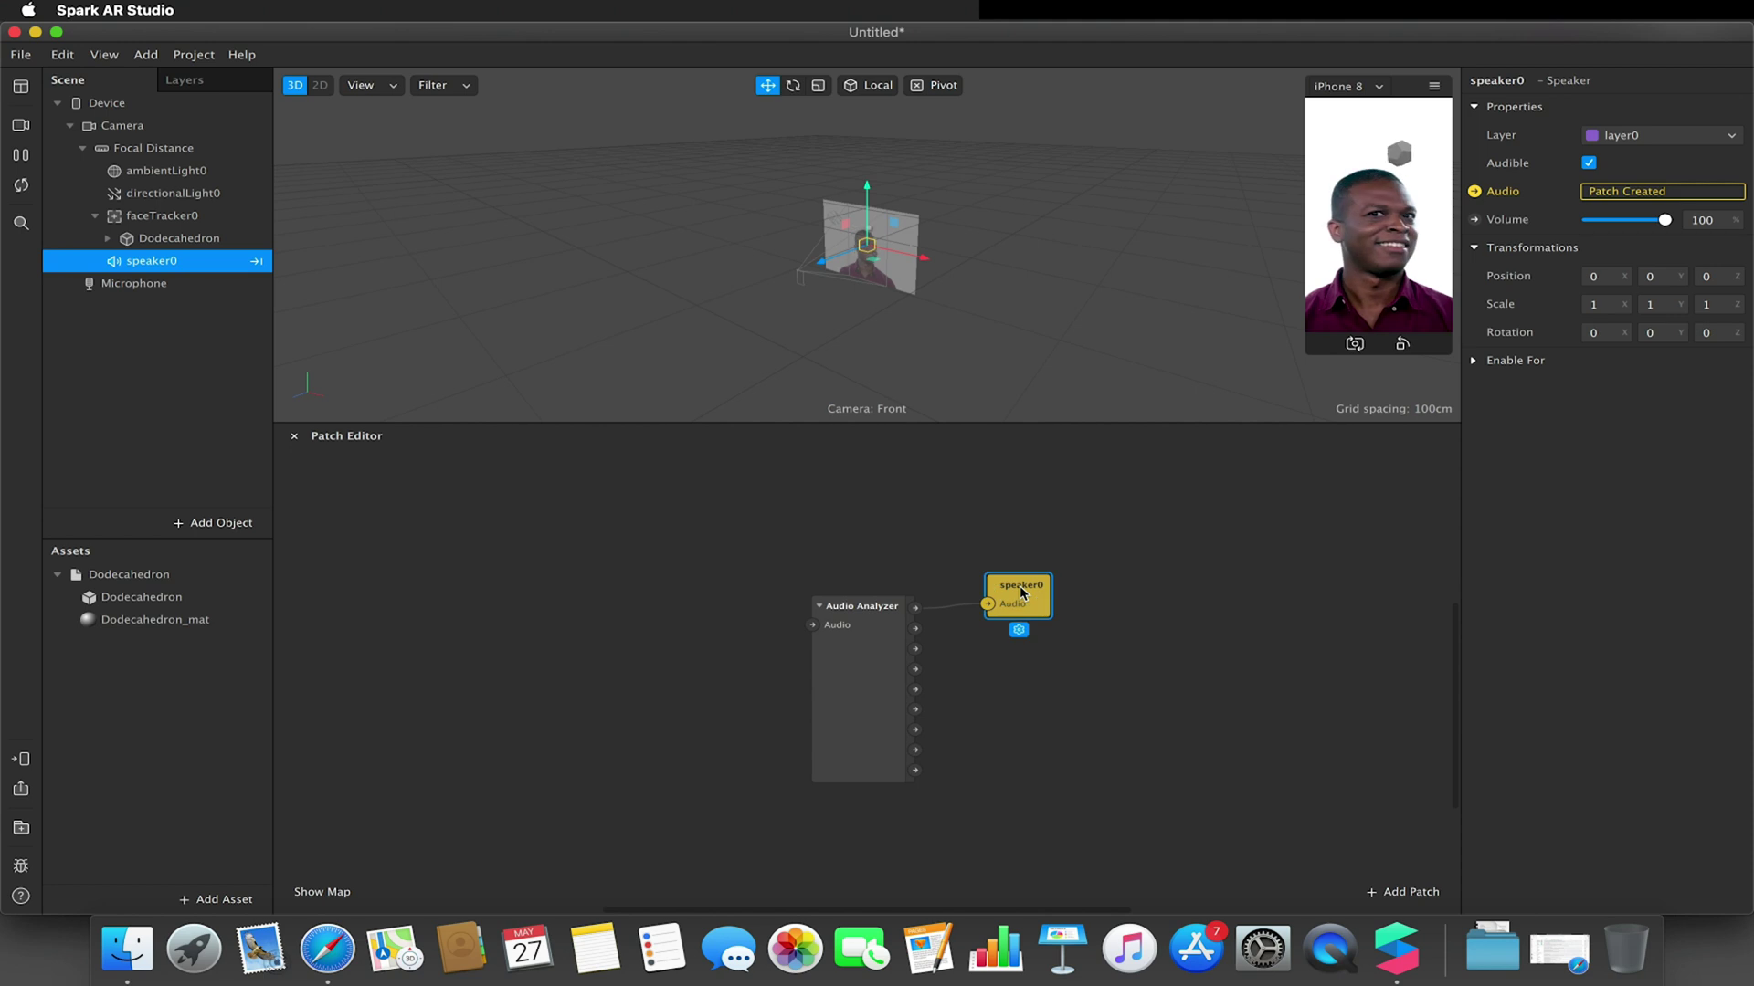
{"action": "key", "text": "BackSpace"}
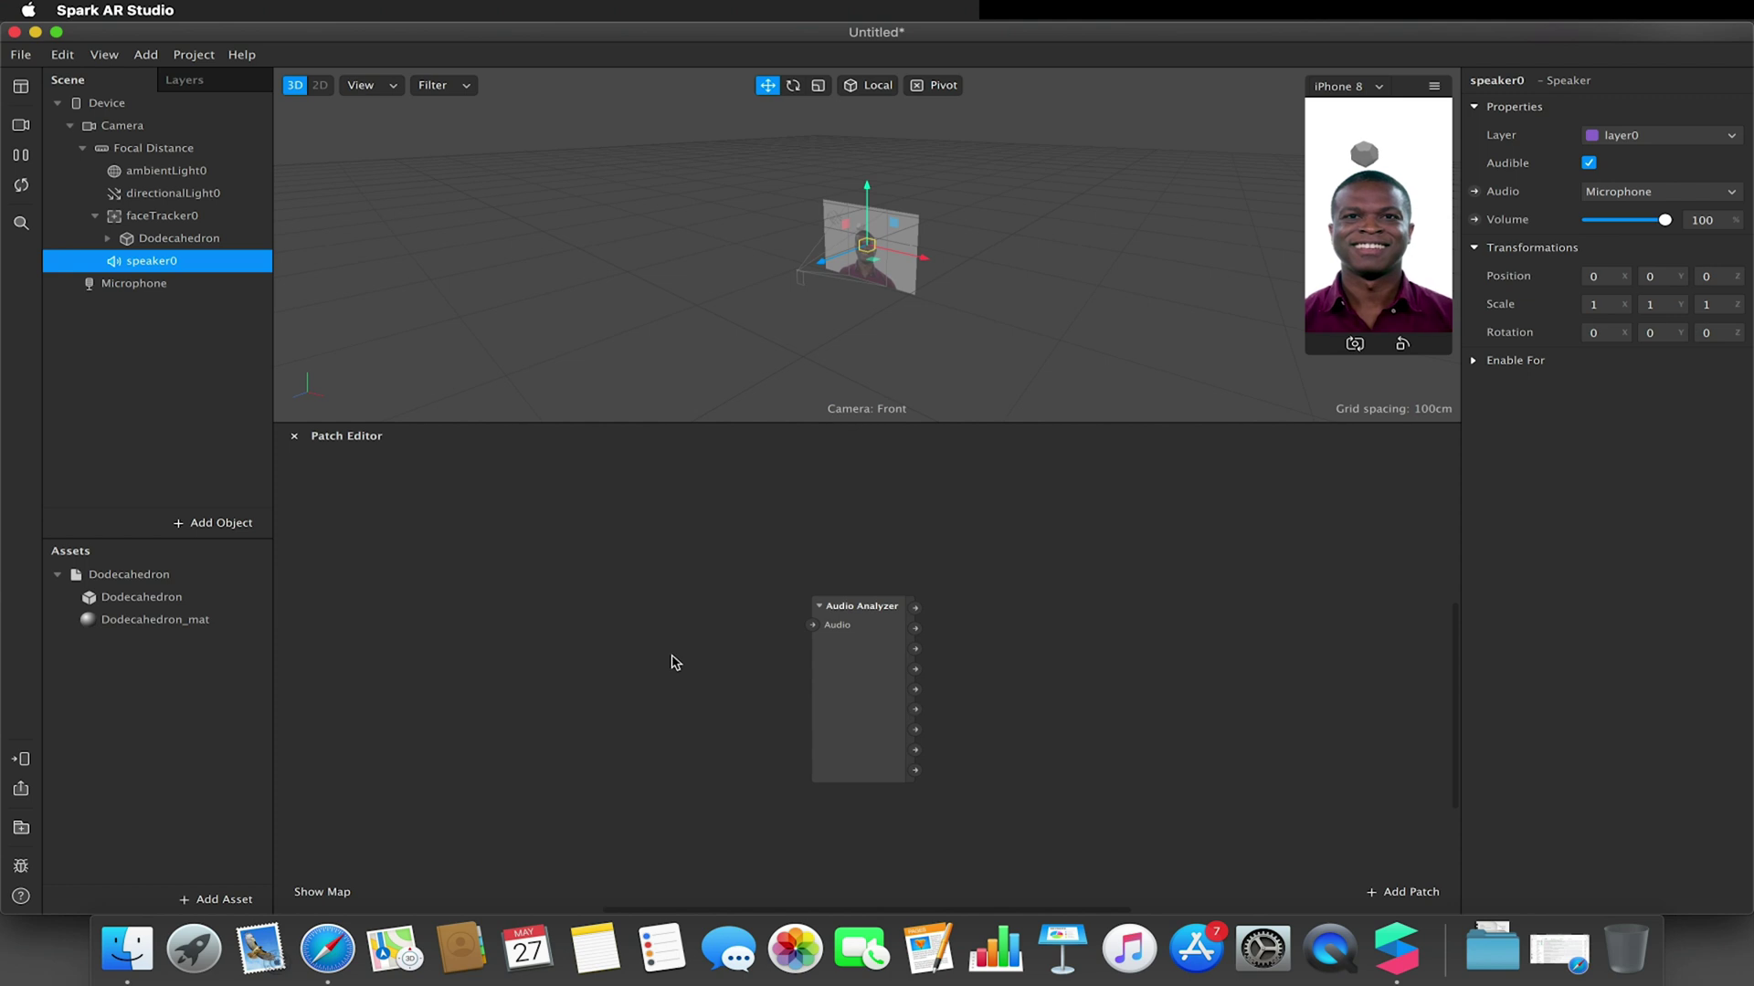
Import the "90s Sitcom Theme Intro 01" audio clip from the AR Library into the project's assets.
{"action": "left_click", "coordinate": [219, 899]}
{"action": "left_click", "coordinate": [332, 643]}
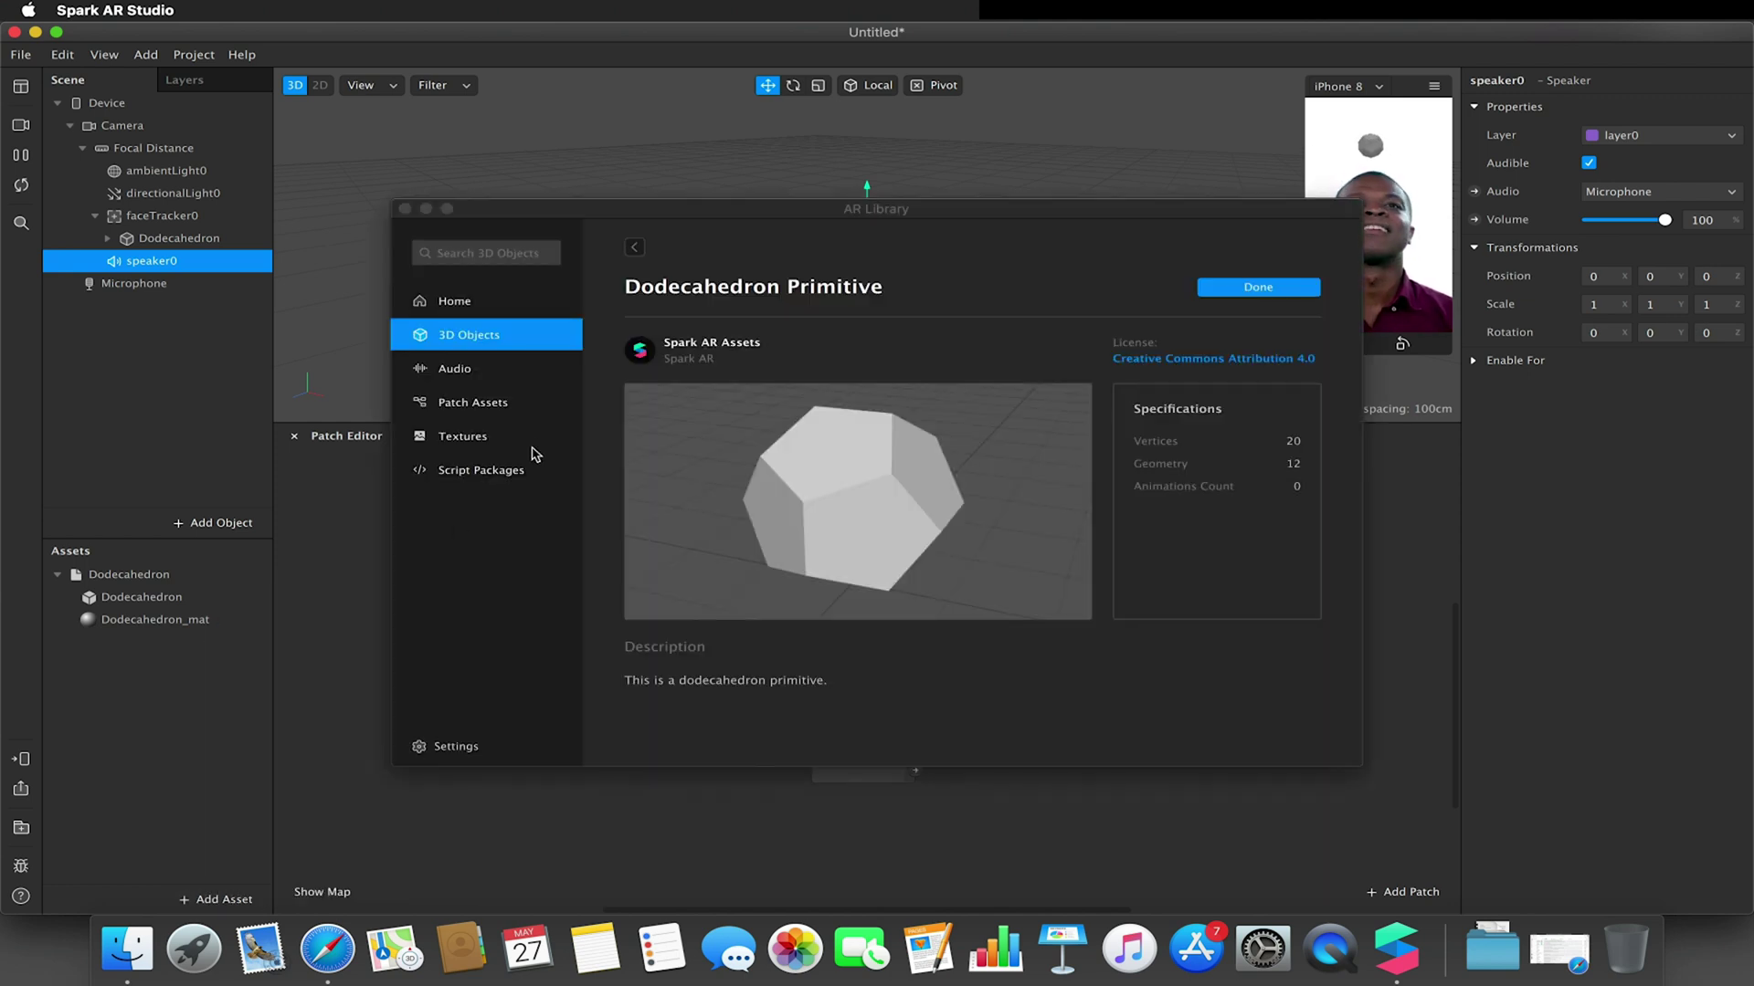
{"action": "left_click", "coordinate": [448, 369]}
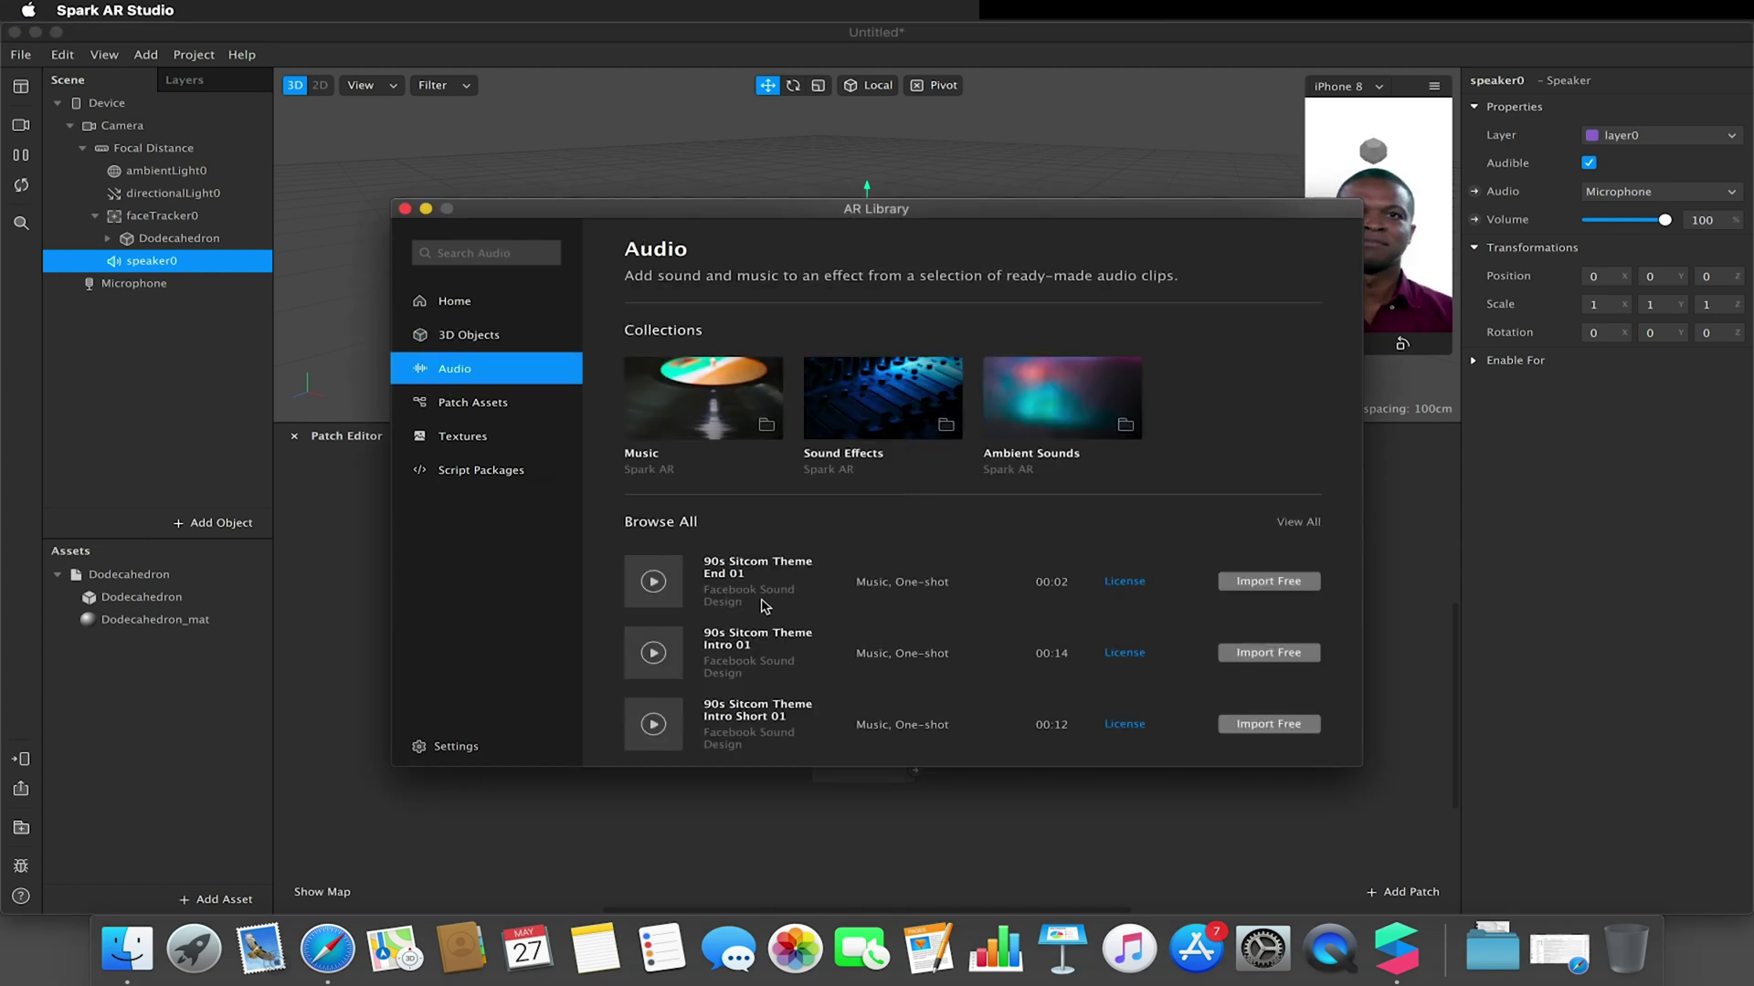
{"action": "left_click", "coordinate": [1250, 658]}
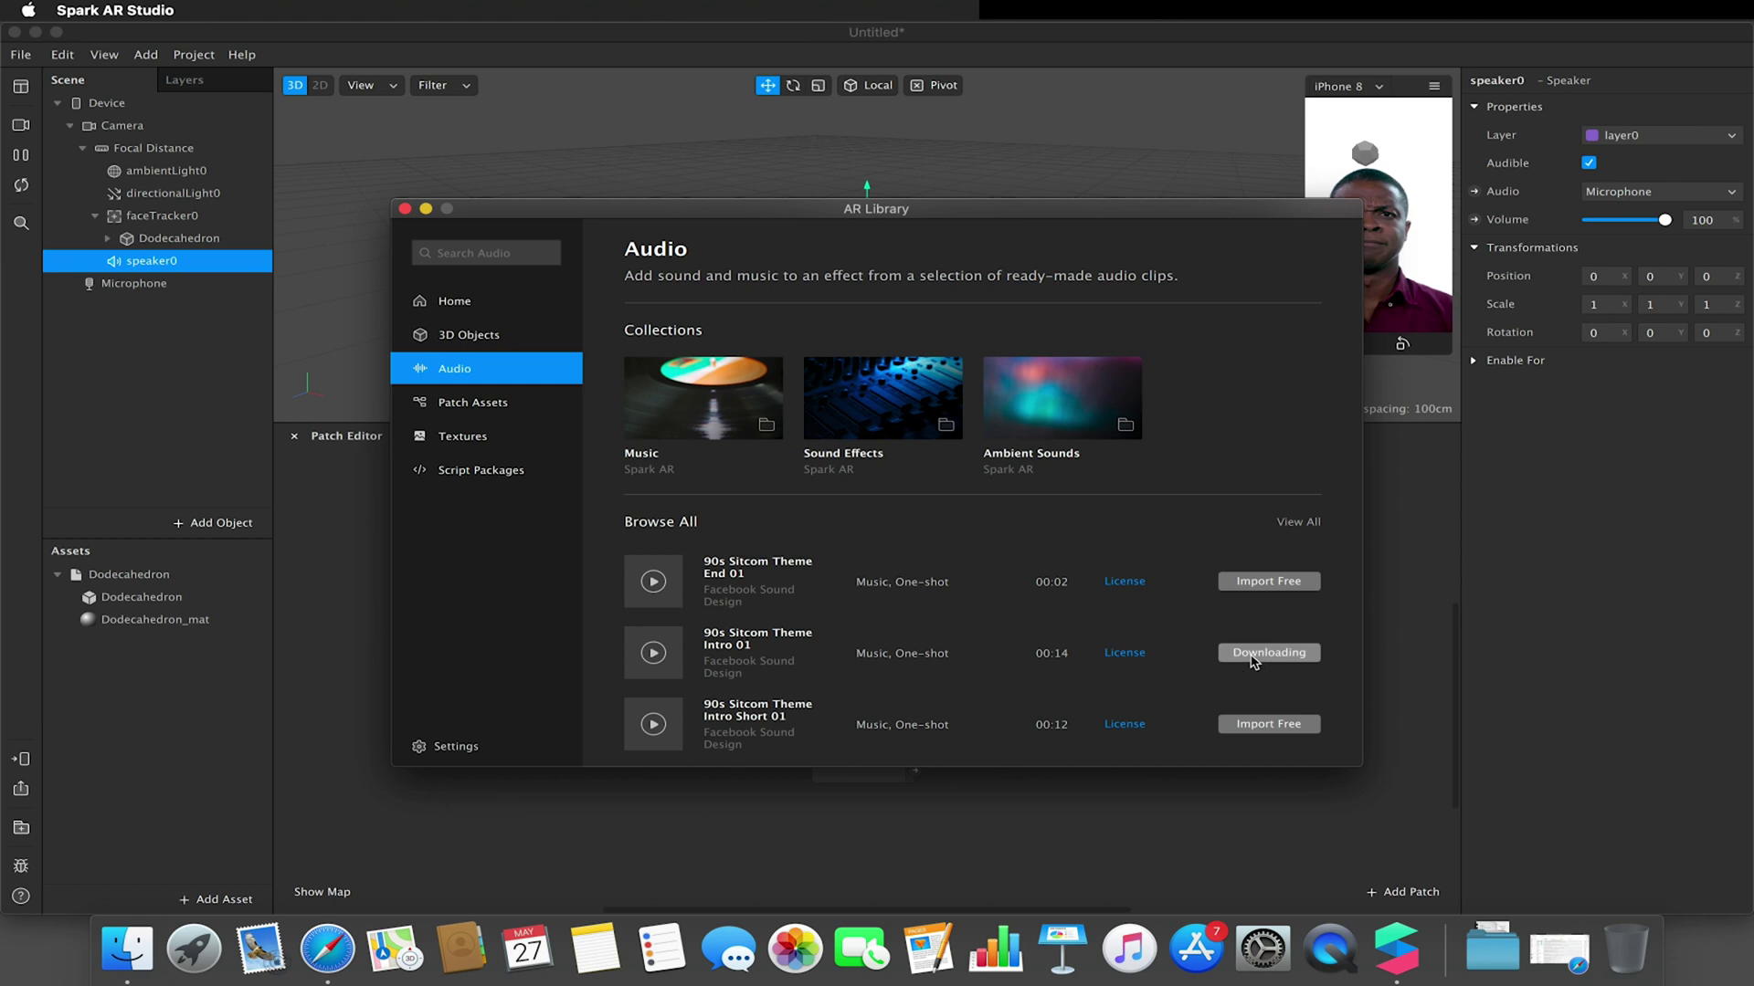
{"action": "left_click", "coordinate": [626, 831]}
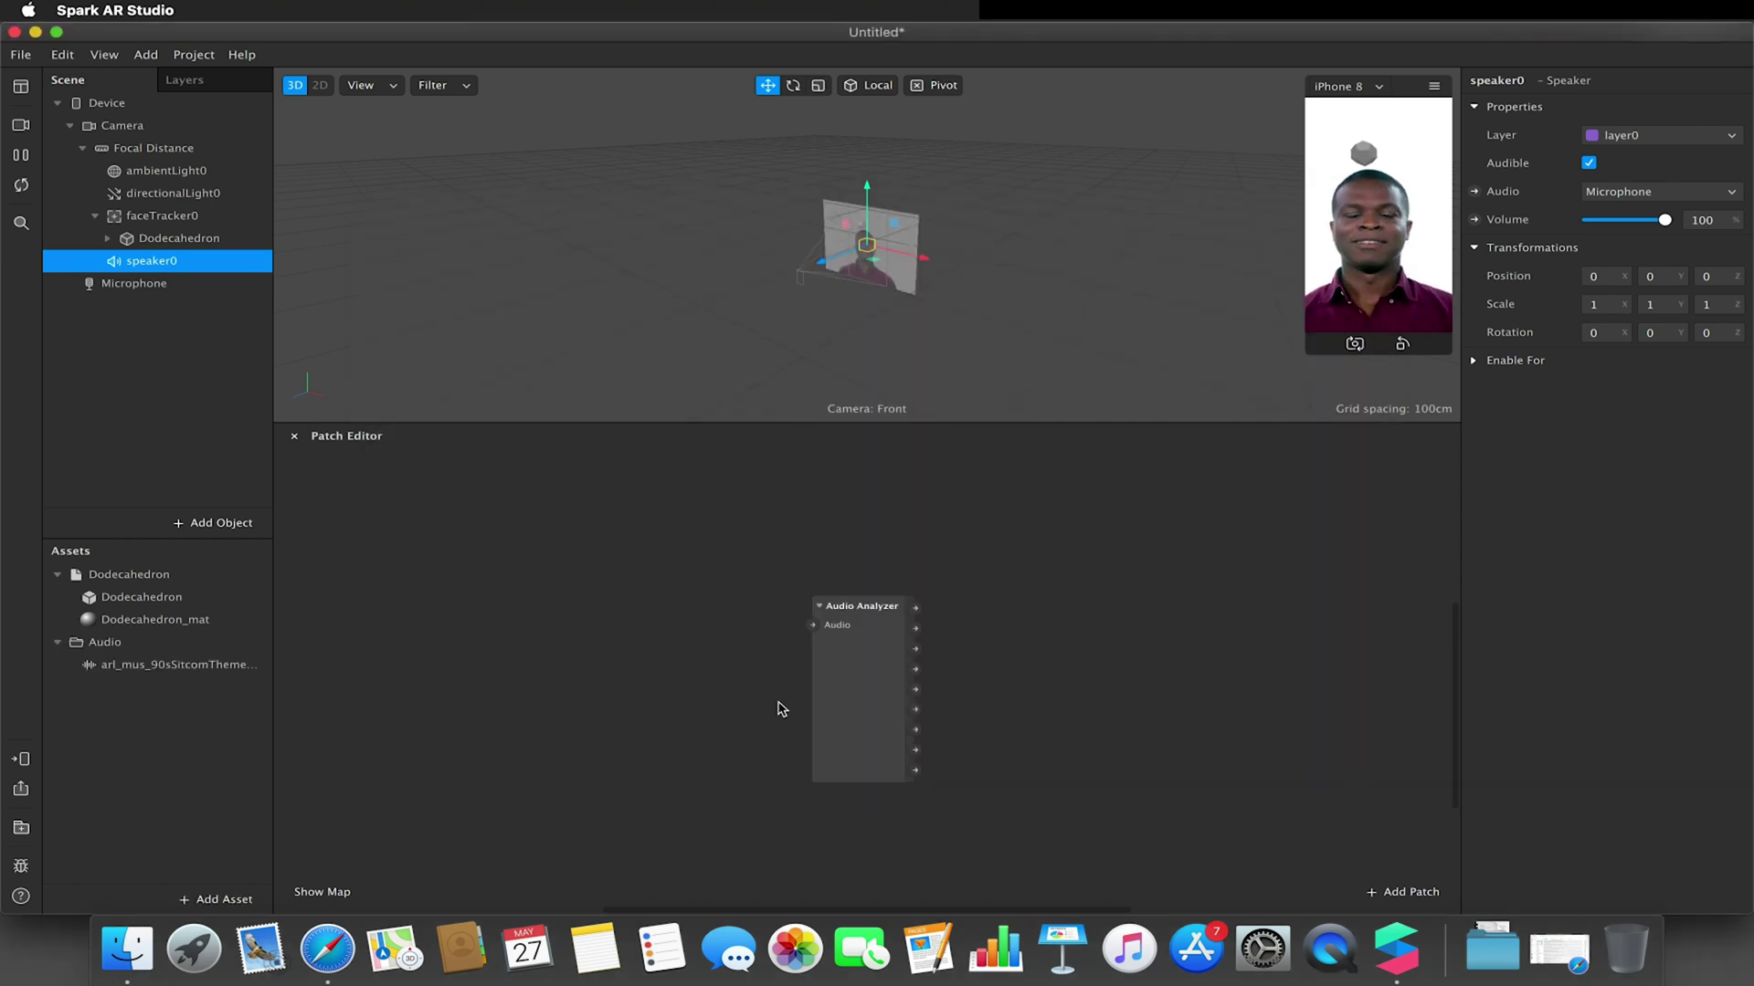
Create multi-clip patches for the imported sitcom theme clip and arrange the clip, controller and Audio Player patches before the Audio Analyzer.
{"action": "left_click", "coordinate": [122, 681]}
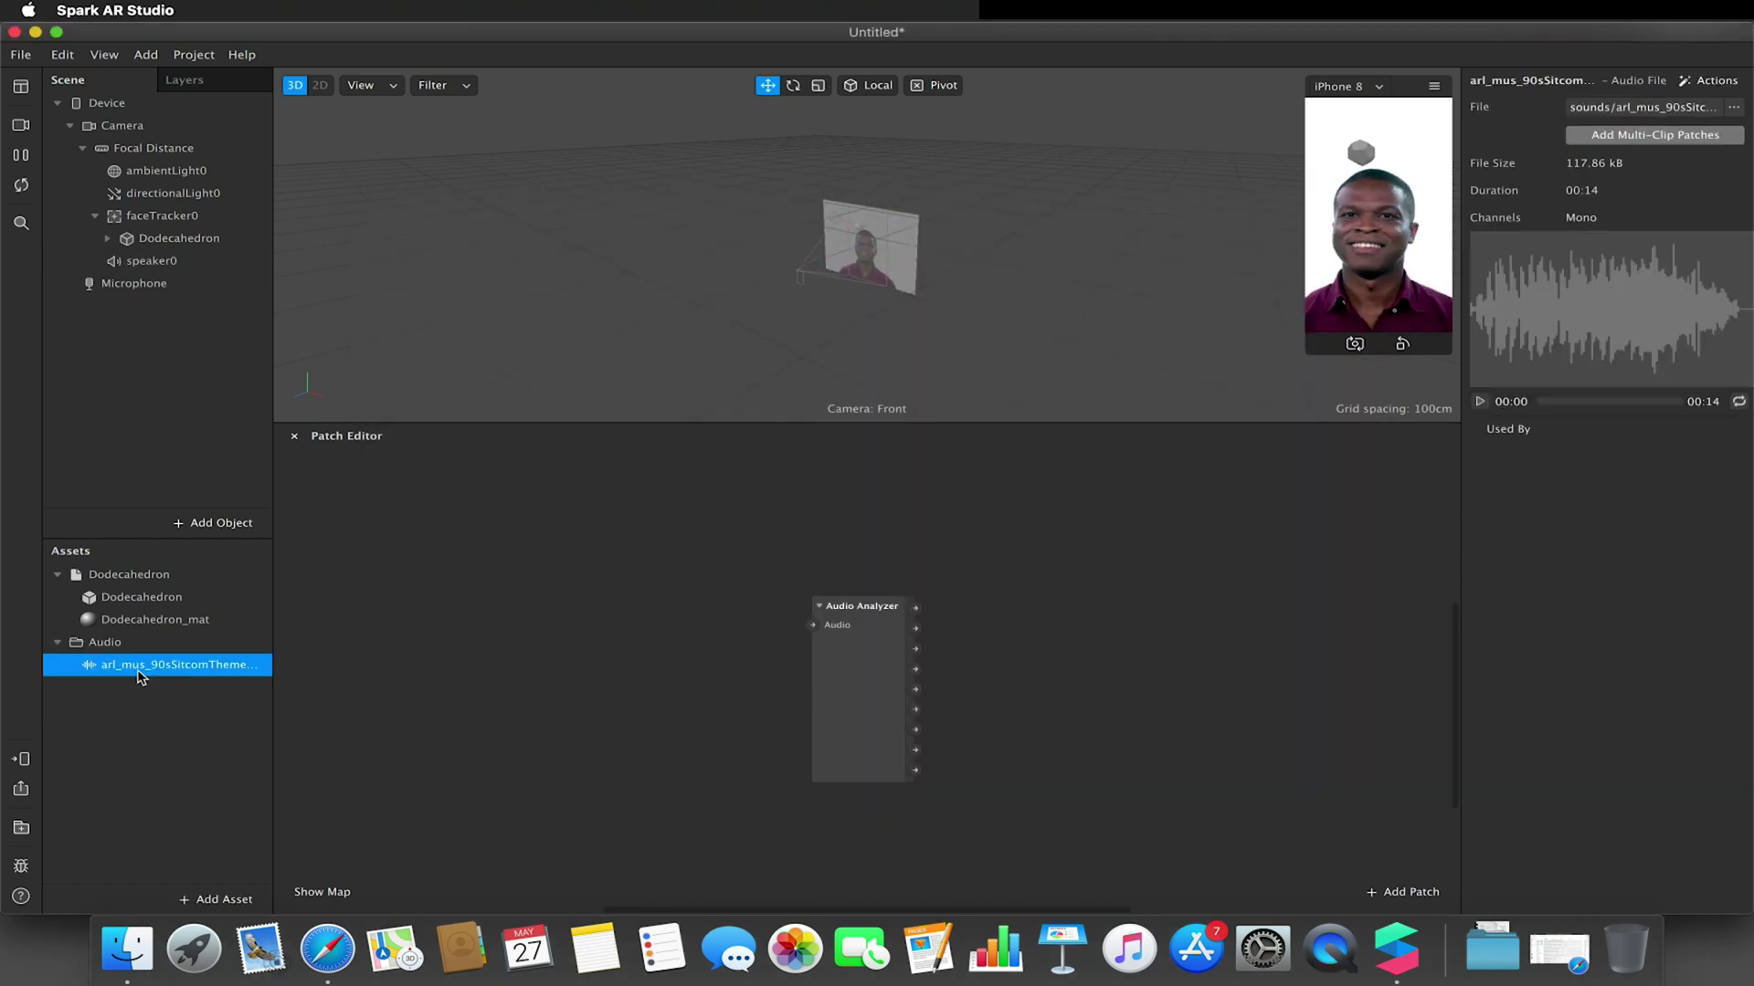
{"action": "left_click", "coordinate": [1642, 137]}
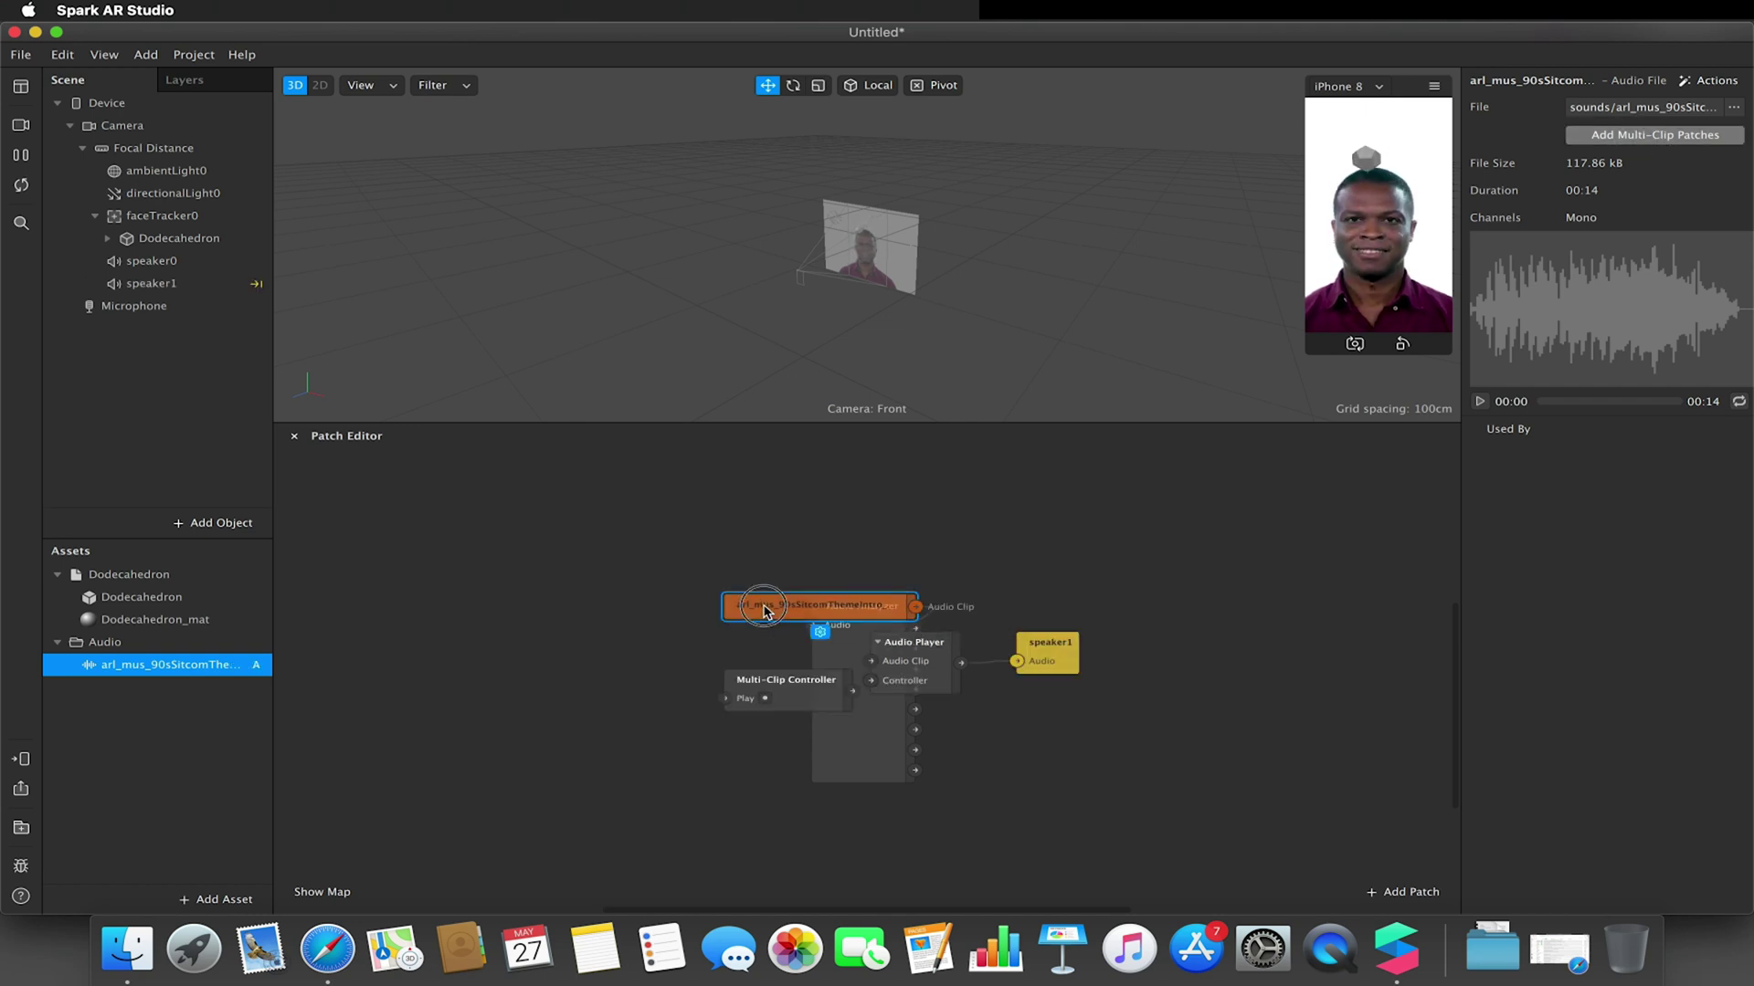
{"action": "left_click_drag", "start_coordinate": [766, 610], "coordinate": [350, 568]}
{"action": "left_click_drag", "start_coordinate": [865, 660], "coordinate": [589, 619]}
{"action": "left_click_drag", "start_coordinate": [765, 687], "coordinate": [418, 651]}
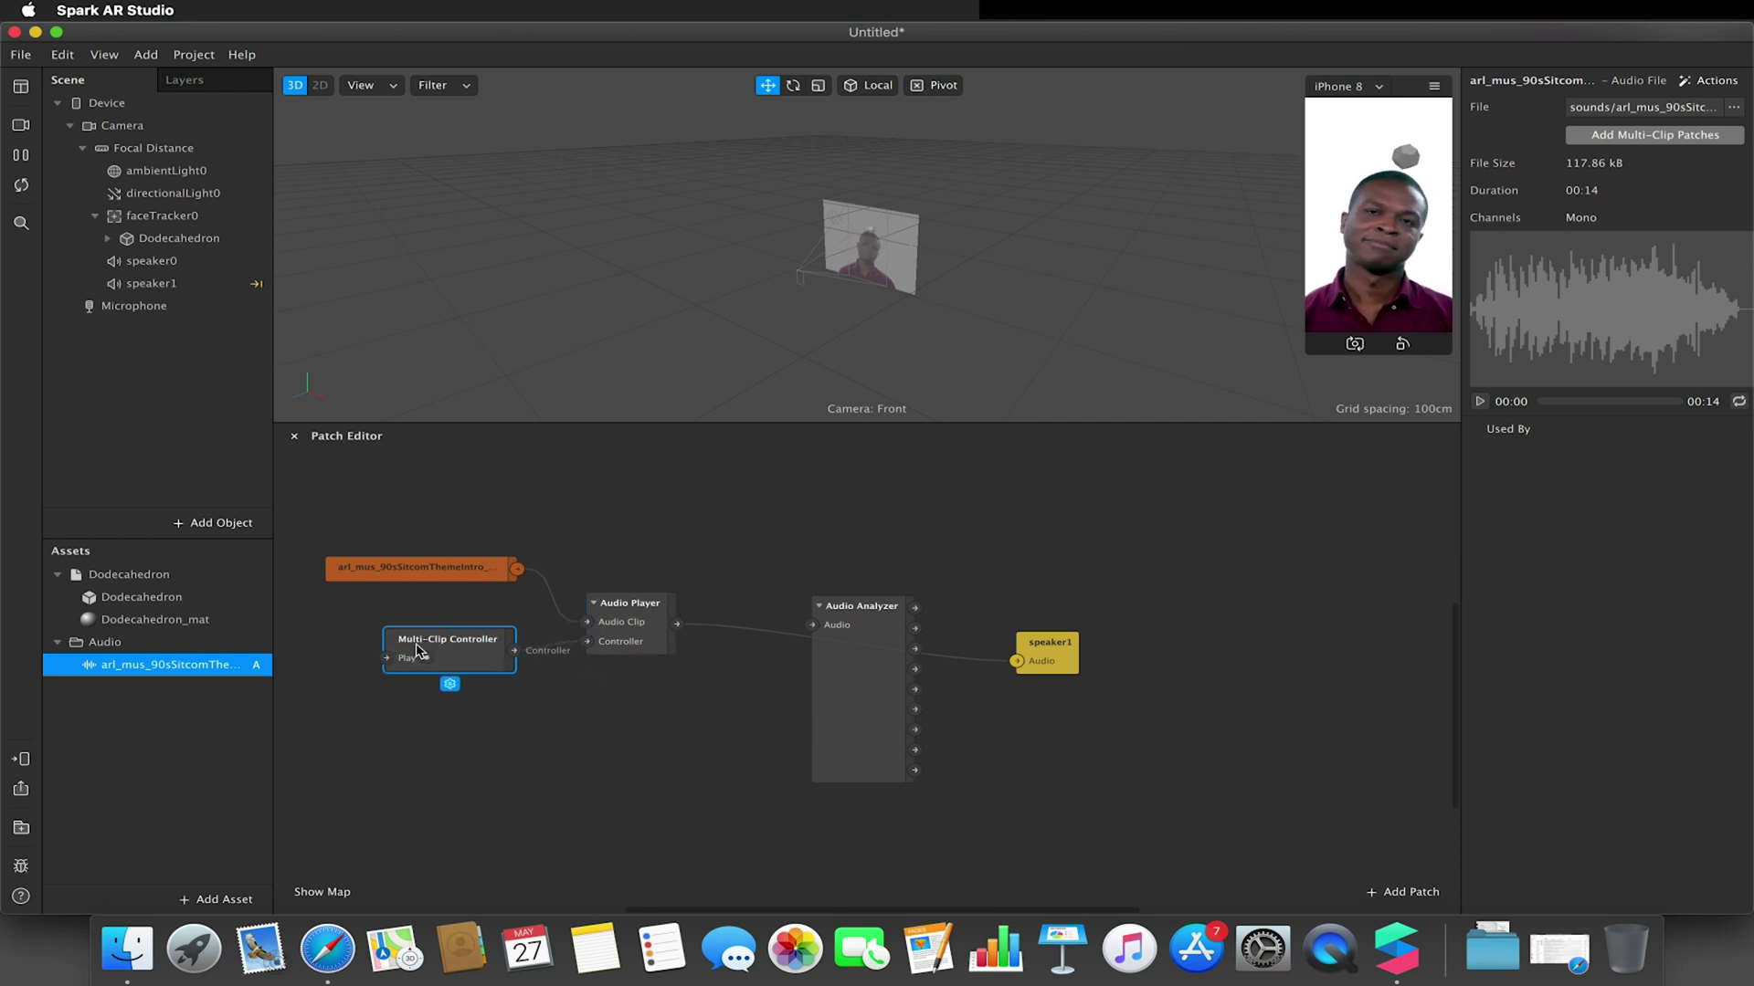
Route the Audio Player through the Audio Analyzer's Audio input and output into the speaker1 patch, placing speaker1 beside the analyzer.
{"action": "left_click_drag", "start_coordinate": [1021, 653], "coordinate": [1050, 595]}
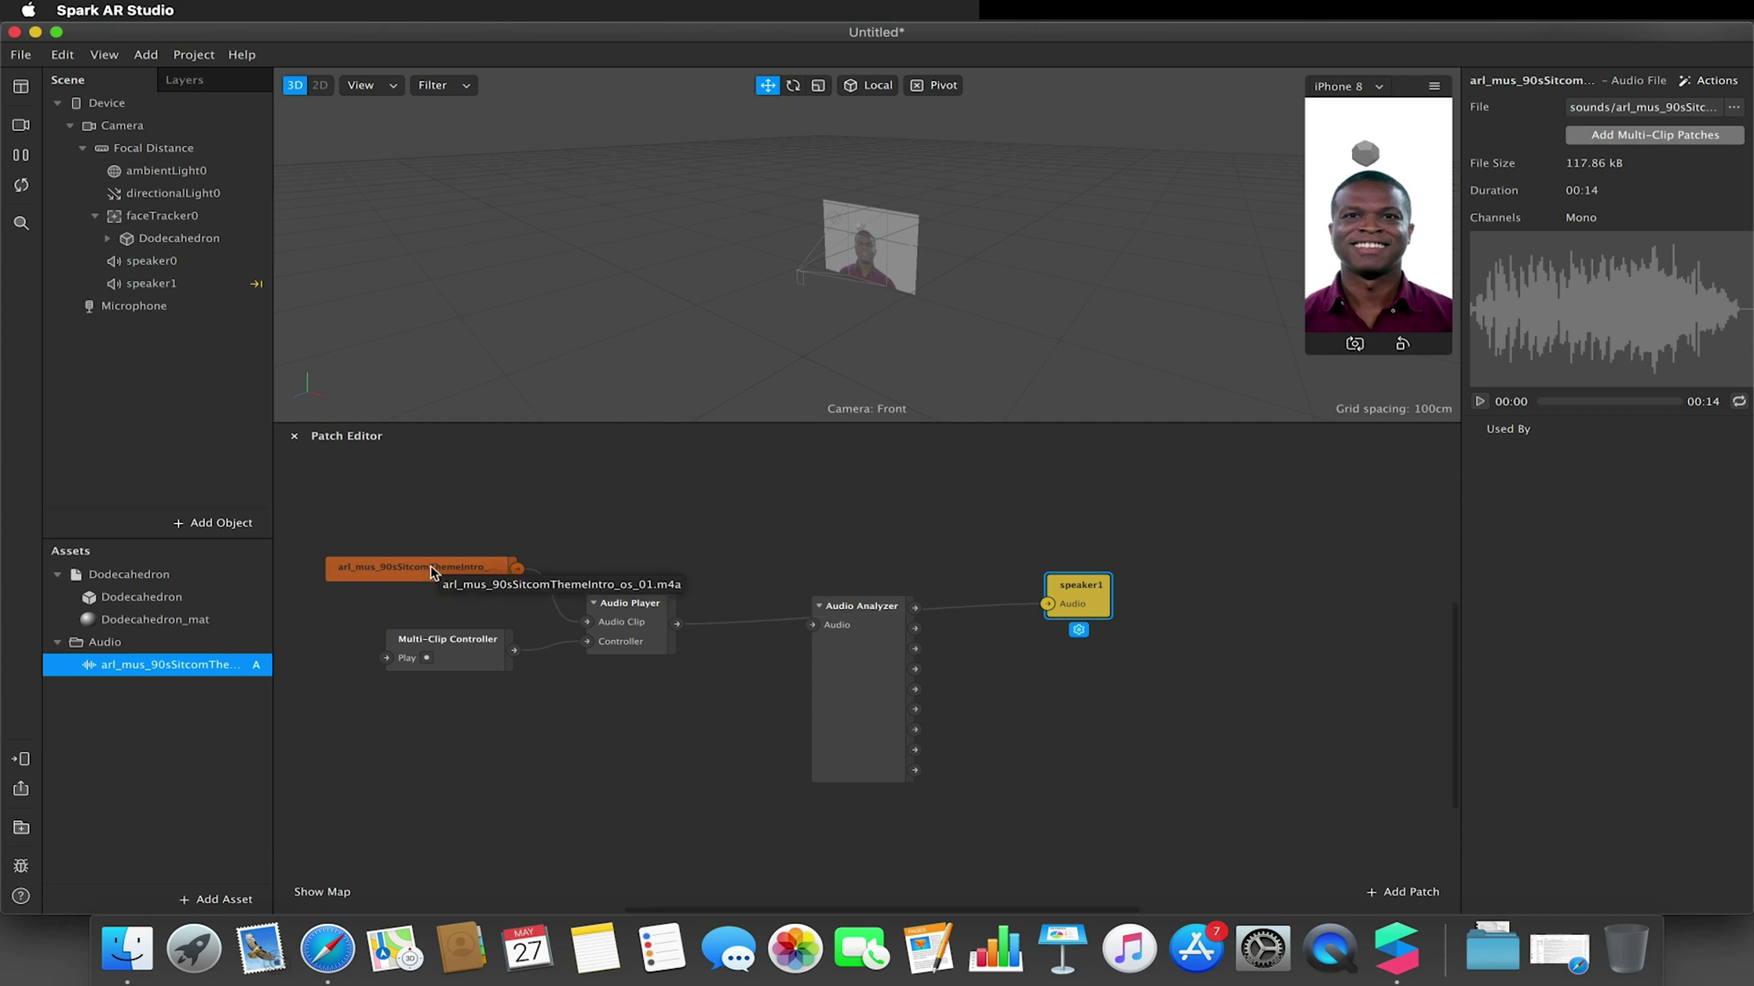
{"action": "left_click_drag", "start_coordinate": [911, 614], "coordinate": [1051, 607]}
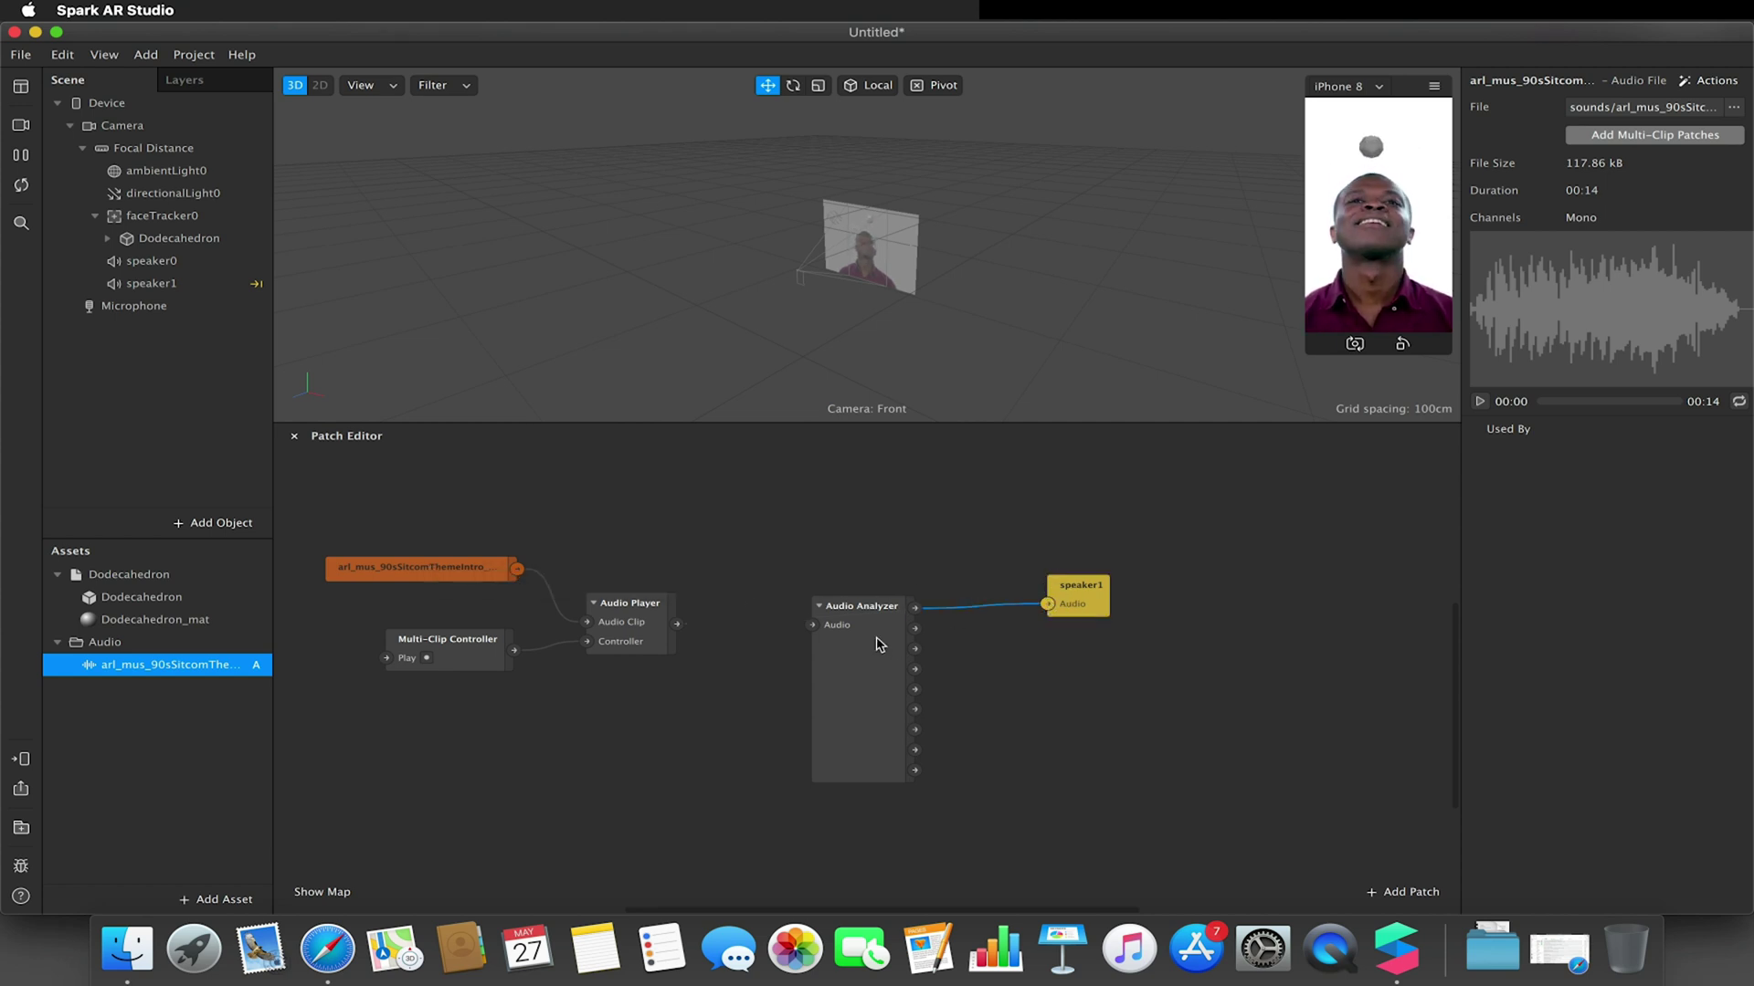
{"action": "left_click_drag", "start_coordinate": [677, 624], "coordinate": [818, 631]}
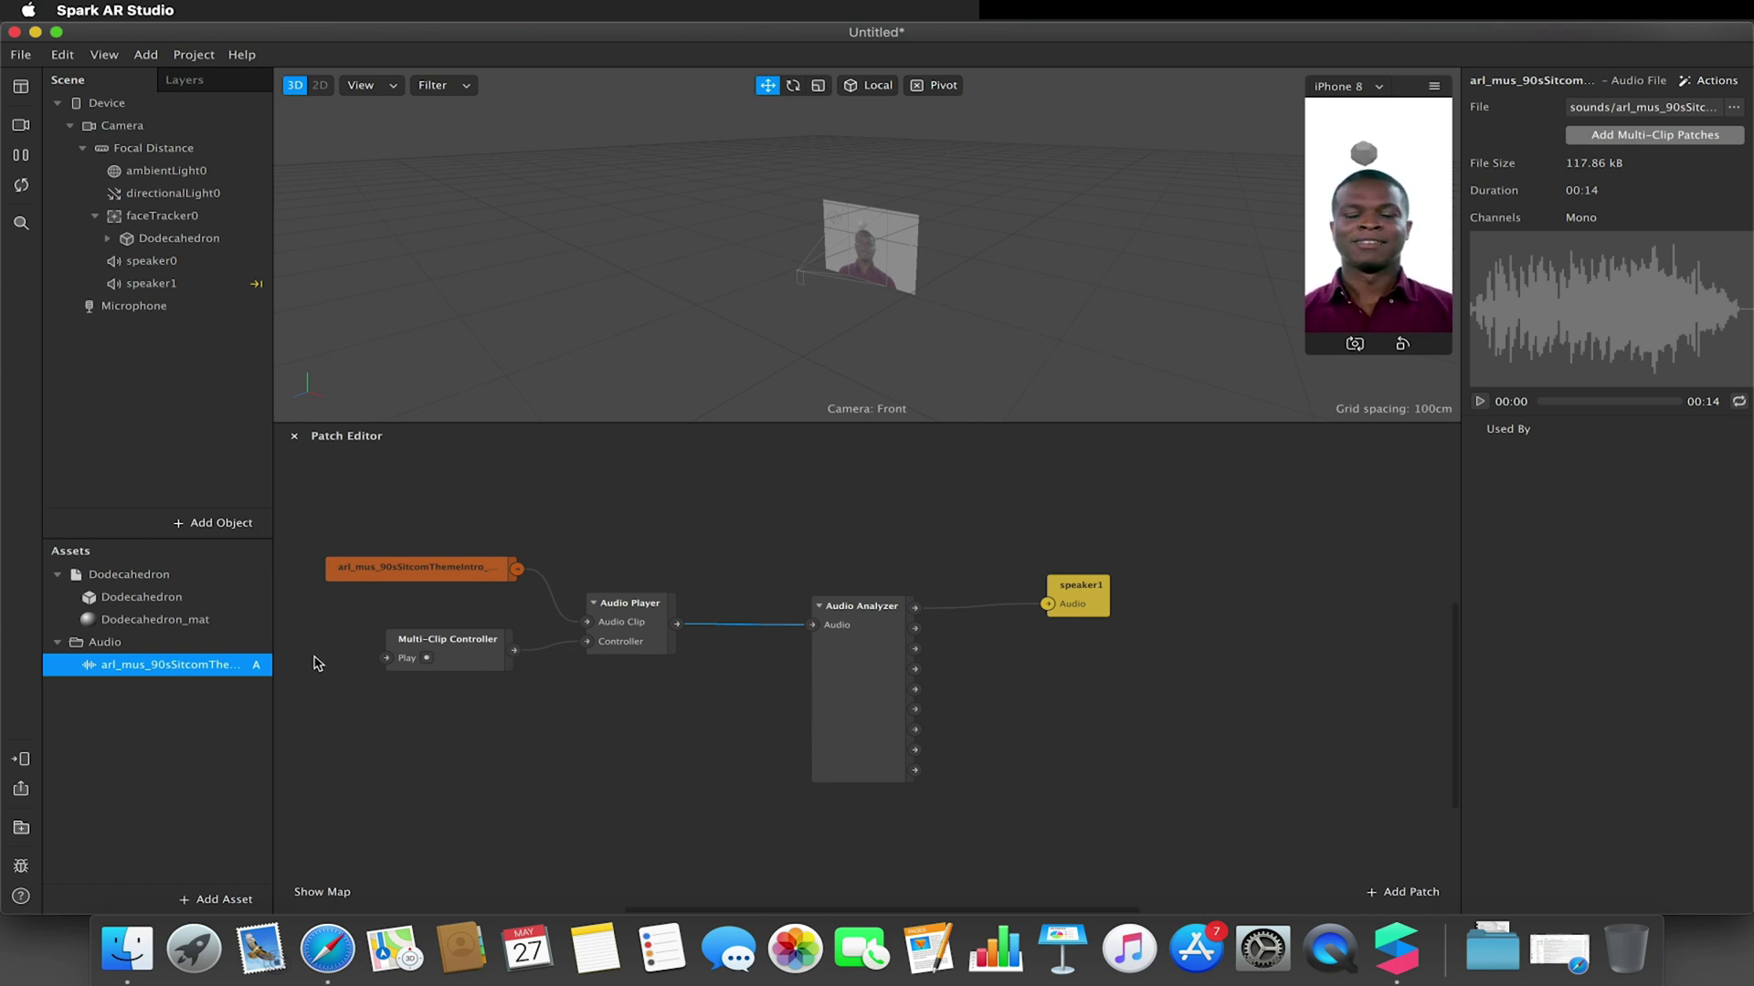
{"action": "scroll", "coordinate": [333, 640], "scroll_direction": "left", "scroll_amount": 5}
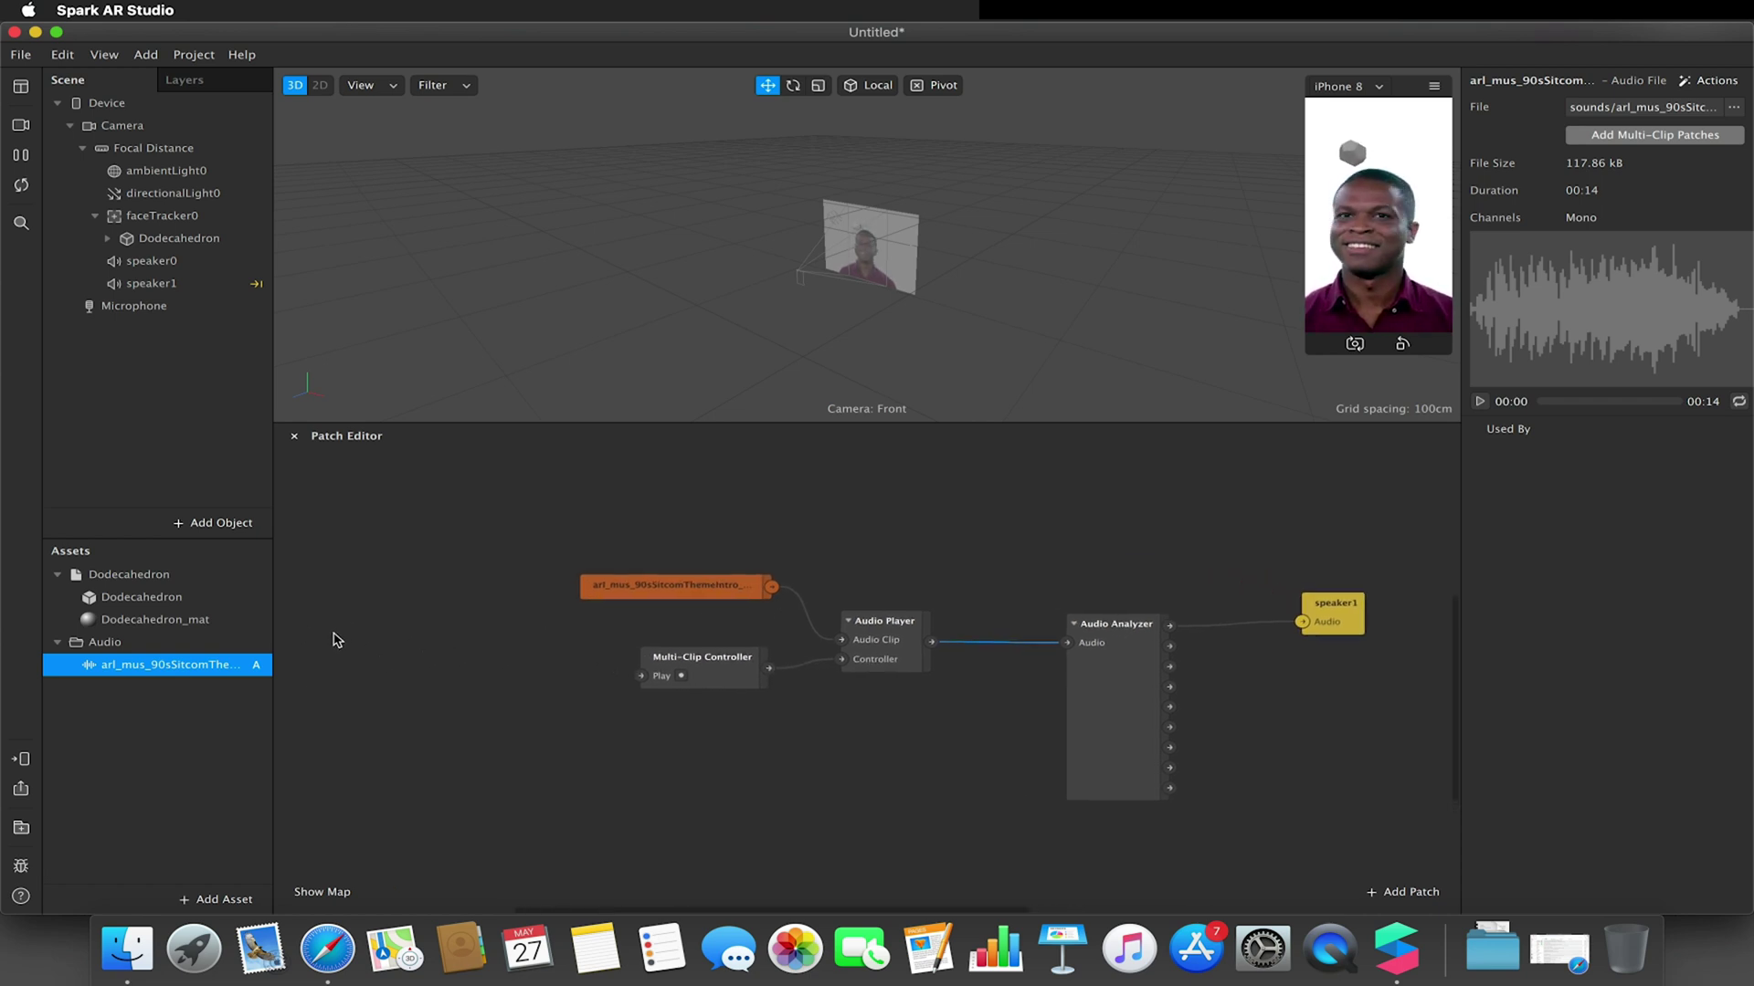
{"action": "left_click", "coordinate": [115, 106]}
{"action": "left_click_drag", "start_coordinate": [102, 110], "coordinate": [391, 621]}
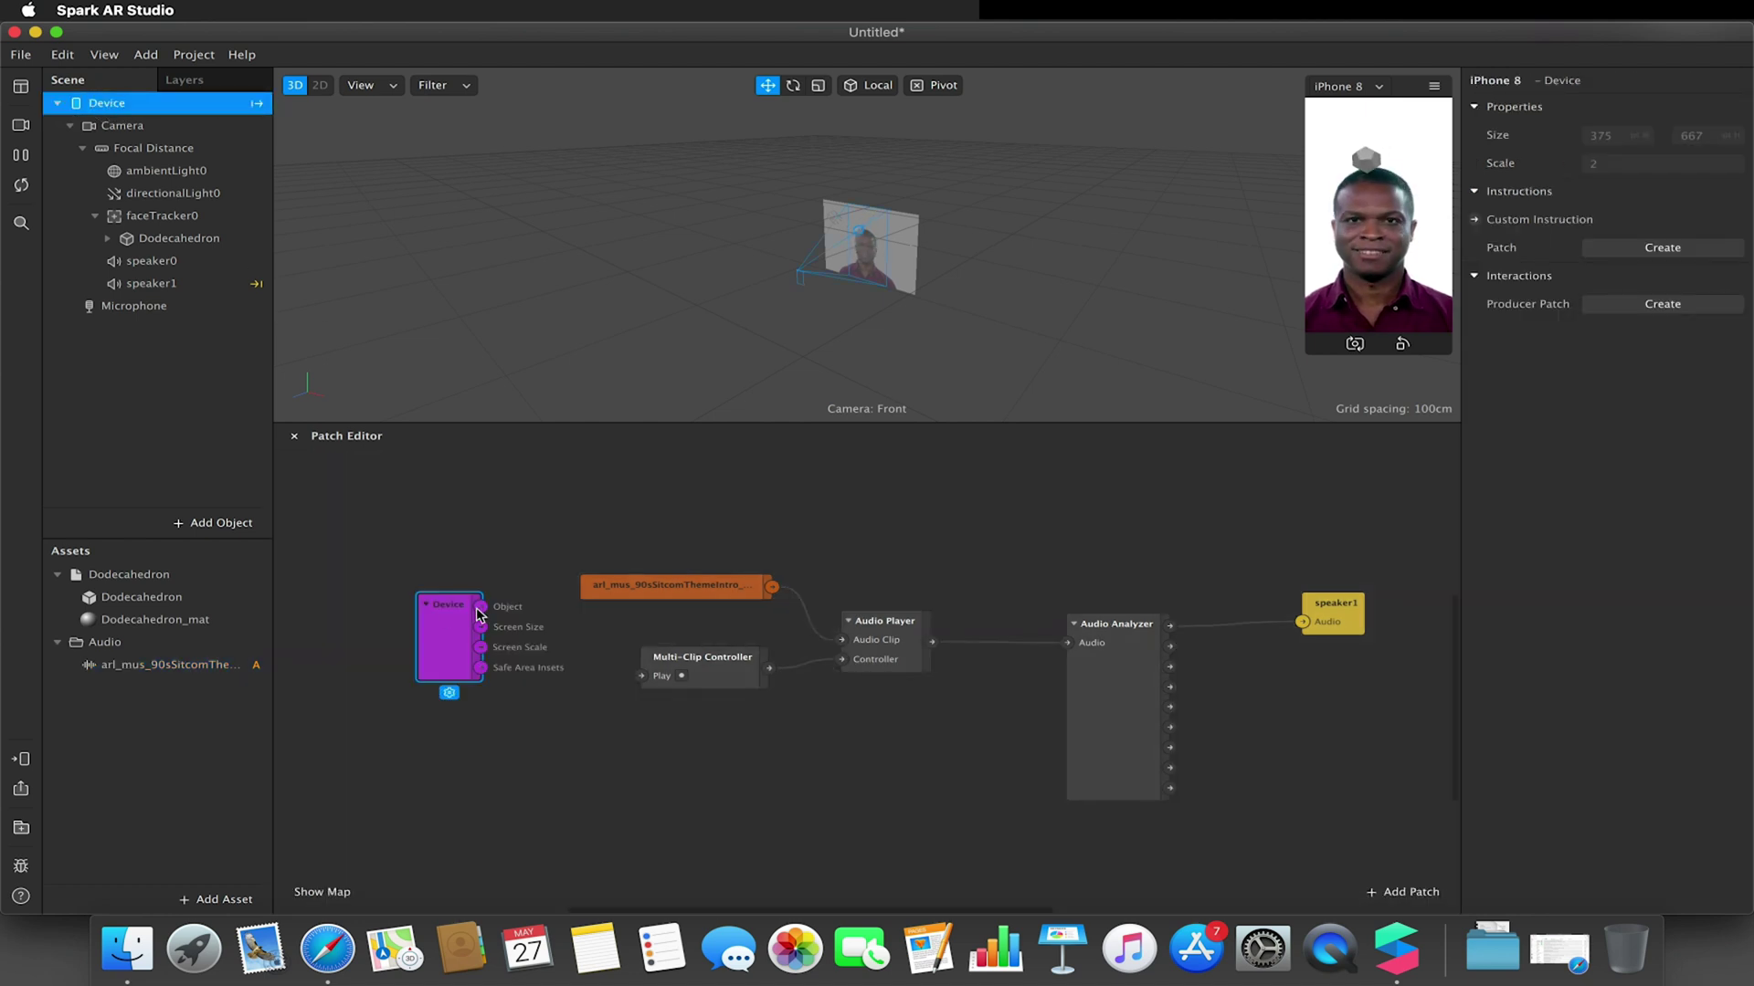
{"action": "left_click", "coordinate": [465, 640]}
{"action": "key", "text": "BackSpace"}
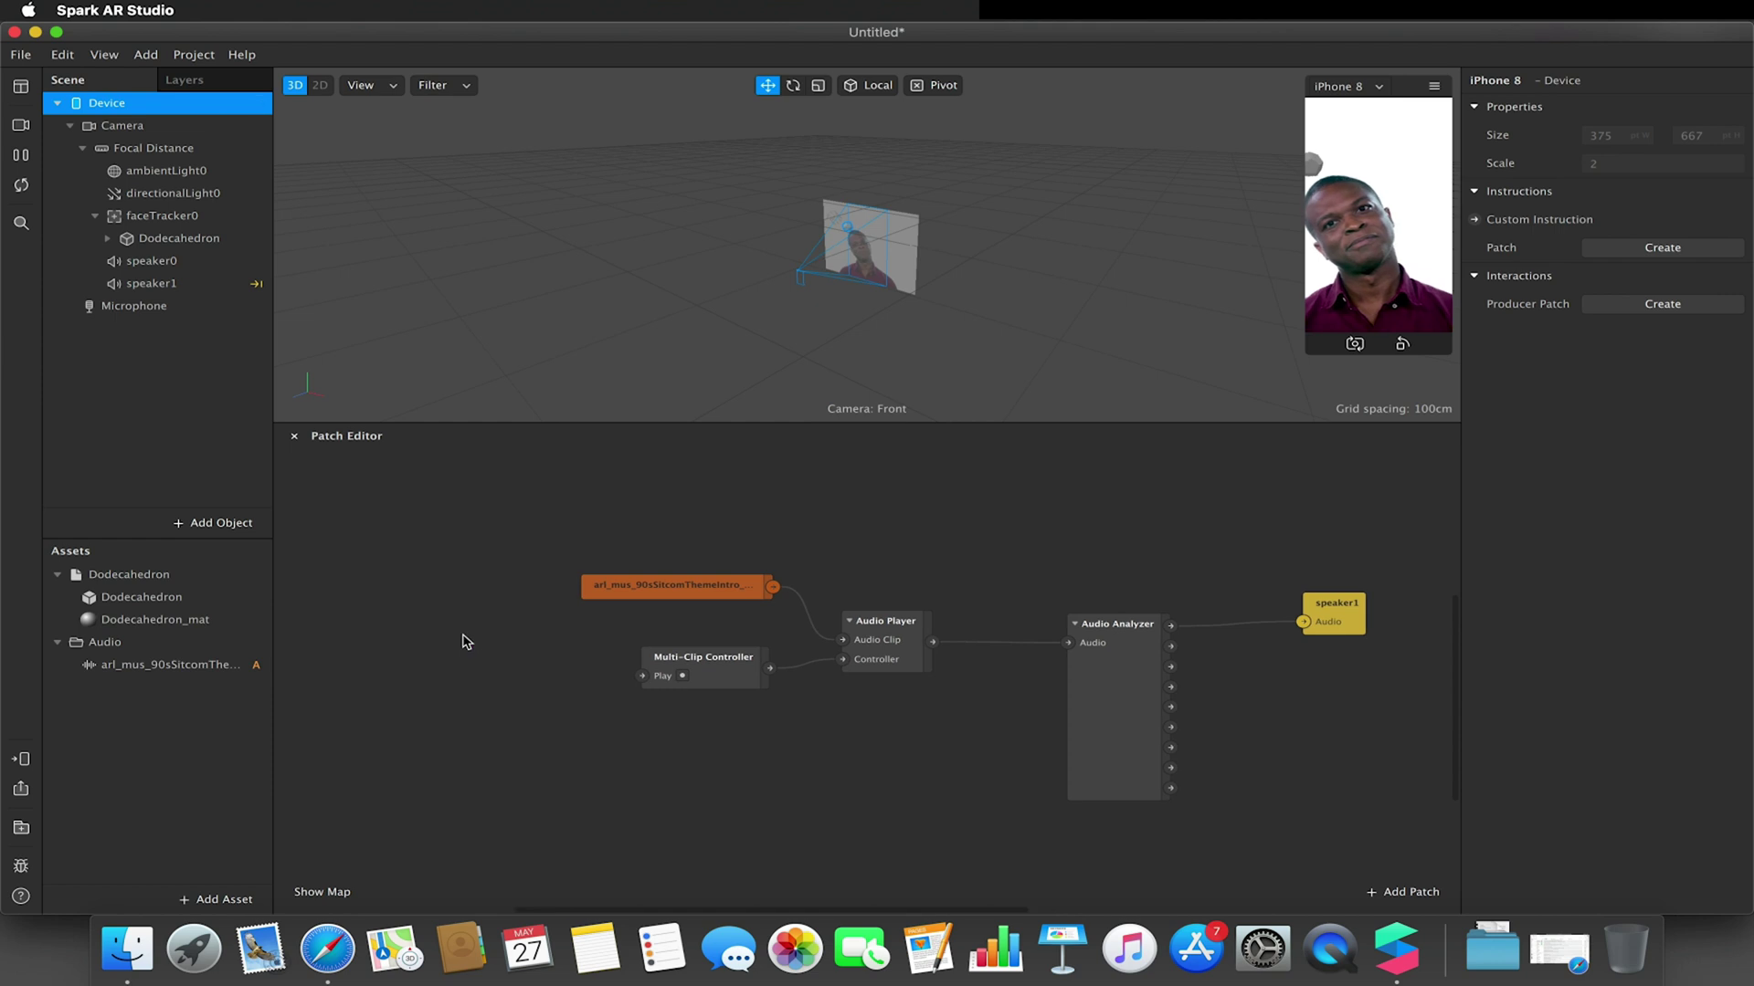
Try triggering the Multi-Clip Controller's Play from the camera's Video Recording output through a Pulse patch, and remove both patches.
{"action": "left_click_drag", "start_coordinate": [119, 125], "coordinate": [457, 671]}
{"action": "left_click_drag", "start_coordinate": [522, 721], "coordinate": [640, 683]}
{"action": "left_click_drag", "start_coordinate": [508, 687], "coordinate": [393, 667]}
{"action": "left_click_drag", "start_coordinate": [624, 660], "coordinate": [497, 658]}
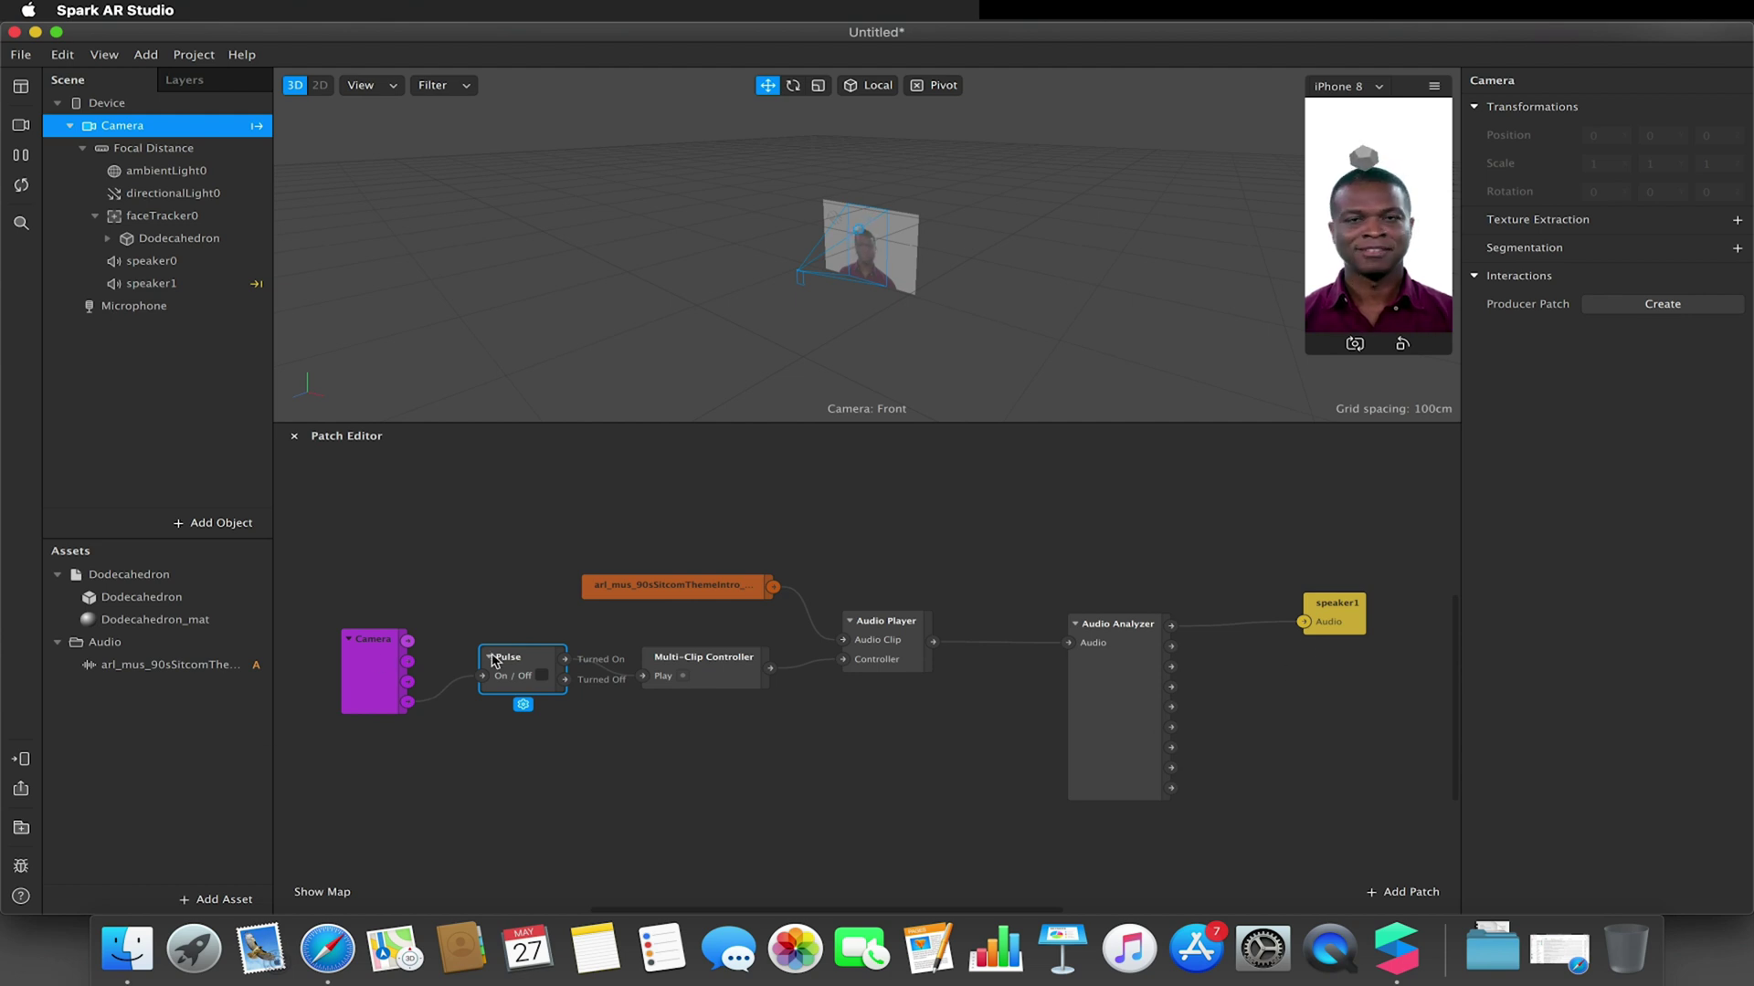
{"action": "left_click_drag", "start_coordinate": [331, 605], "coordinate": [519, 704]}
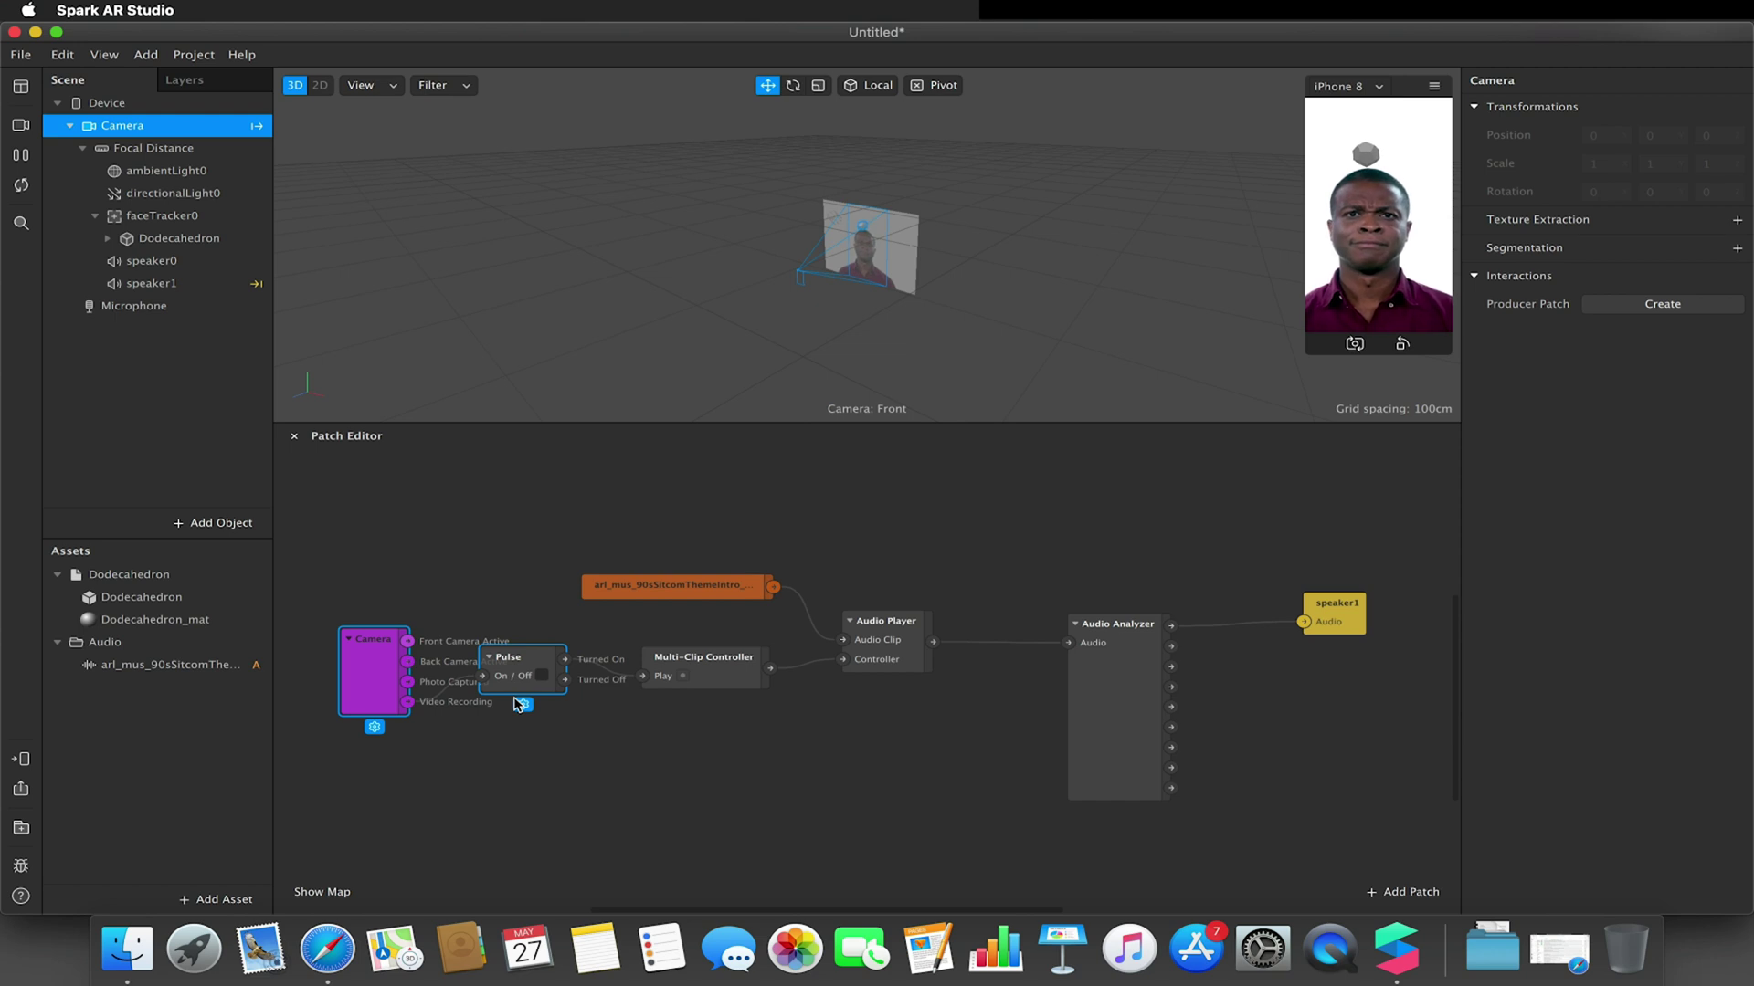
{"action": "key", "text": "BackSpace"}
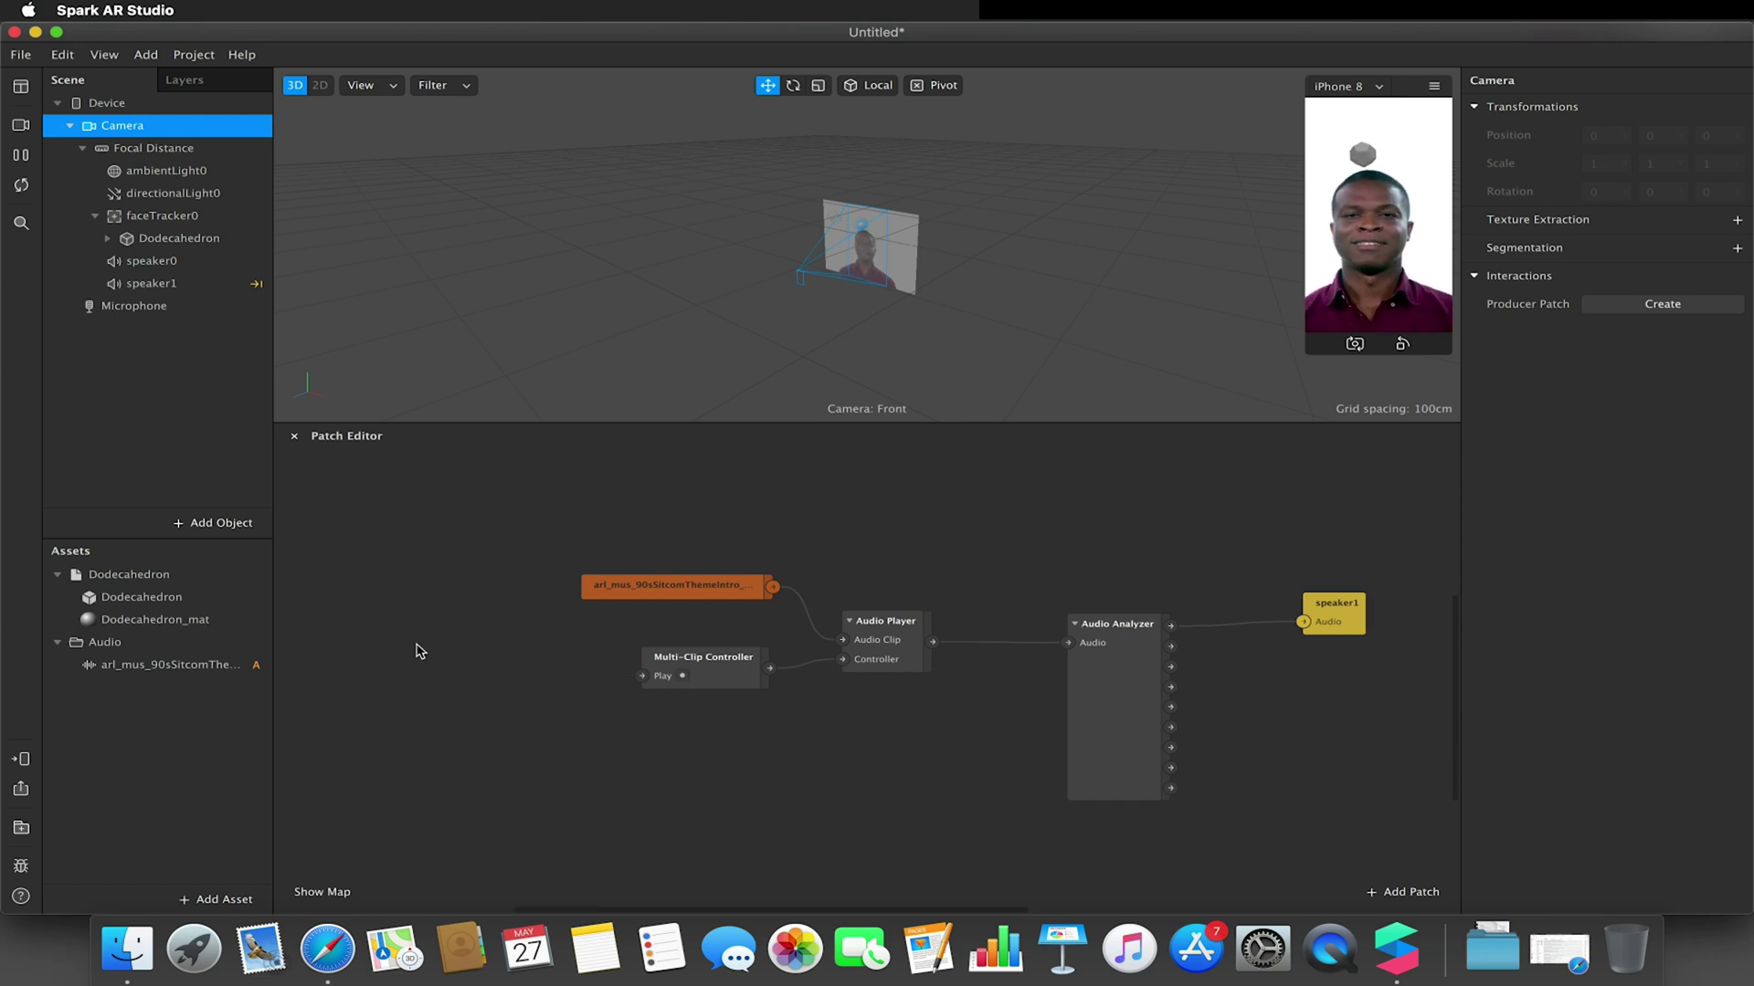
Add a Screen Tap patch and connect its Tap output to the Multi-Clip Controller's Play input.
{"action": "right_click", "coordinate": [455, 687]}
{"action": "type", "text": "screen"}
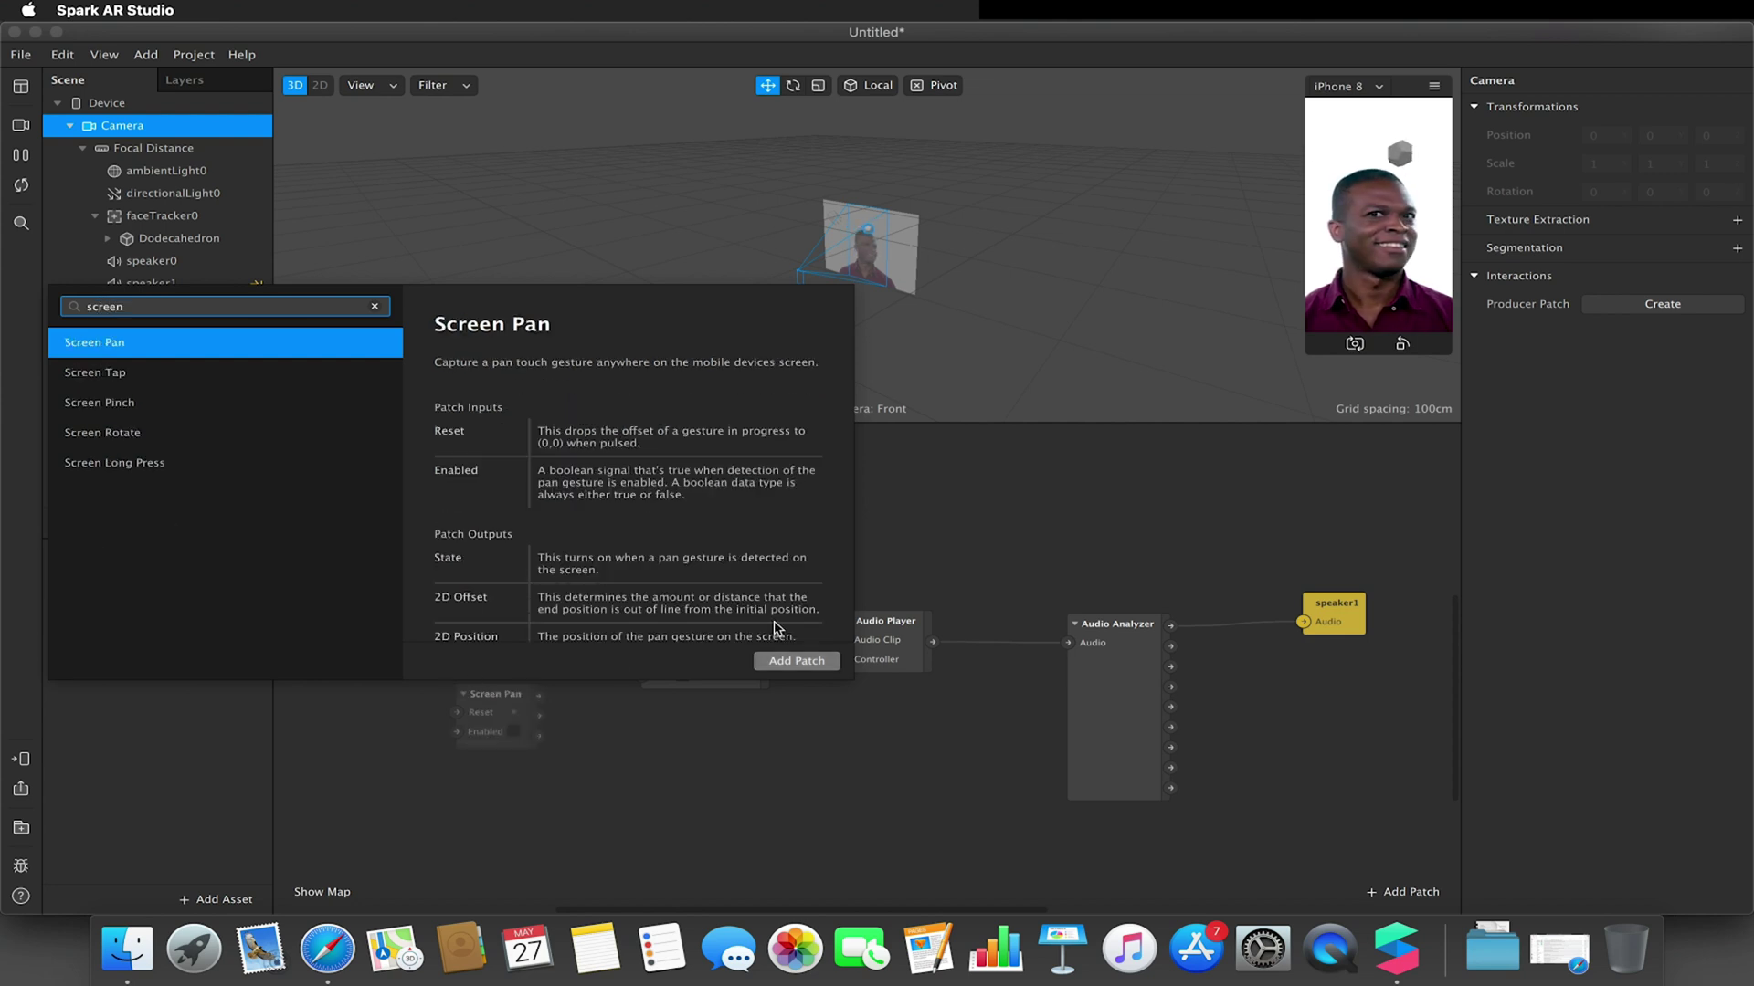
{"action": "left_click", "coordinate": [157, 365]}
{"action": "left_click", "coordinate": [813, 663]}
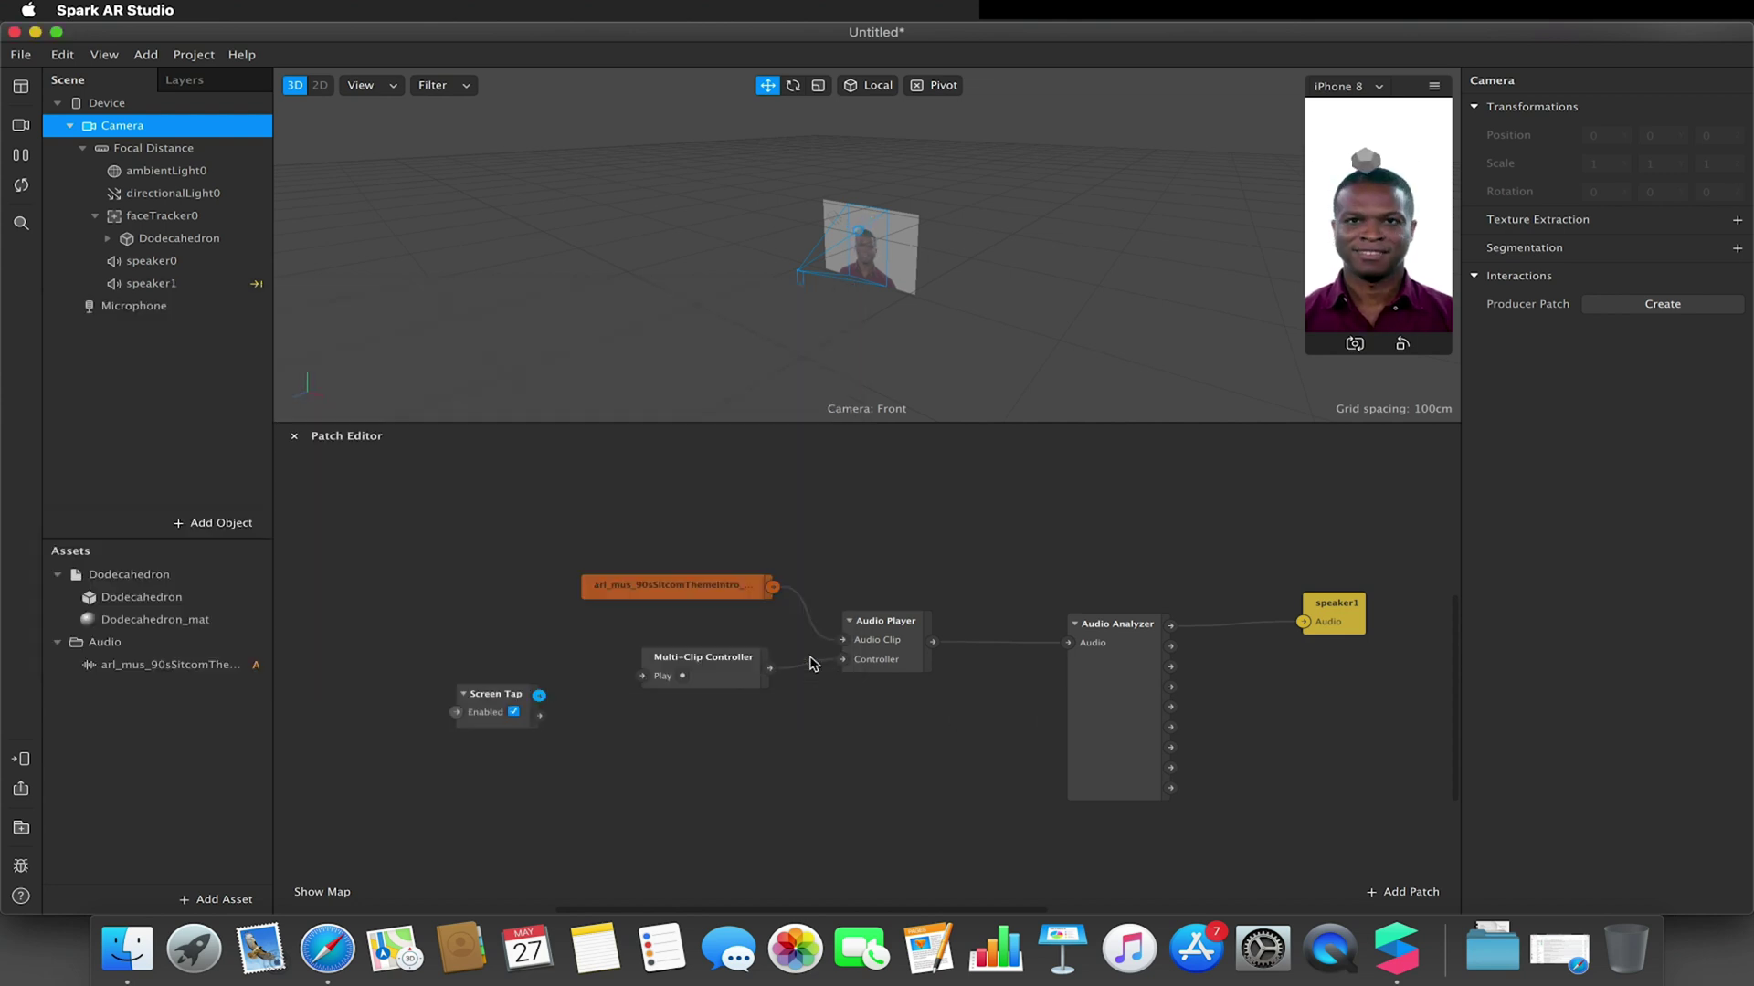
{"action": "left_click_drag", "start_coordinate": [539, 697], "coordinate": [642, 676]}
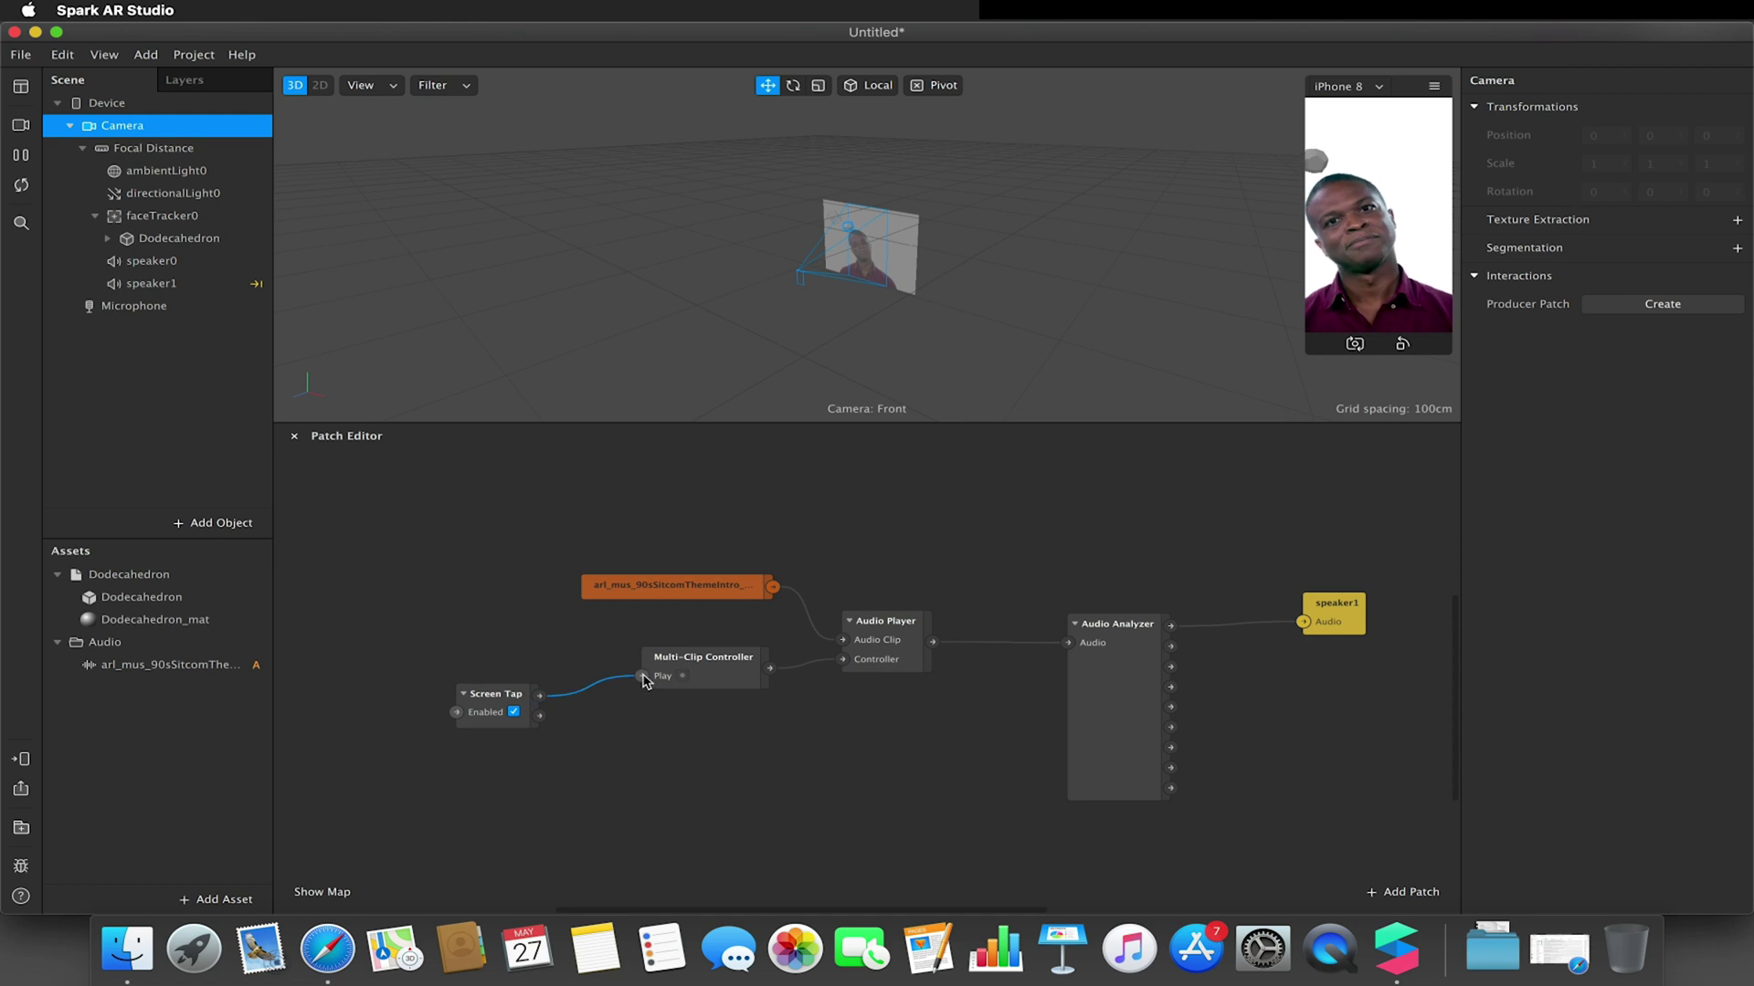
{"action": "left_click_drag", "start_coordinate": [495, 689], "coordinate": [458, 652]}
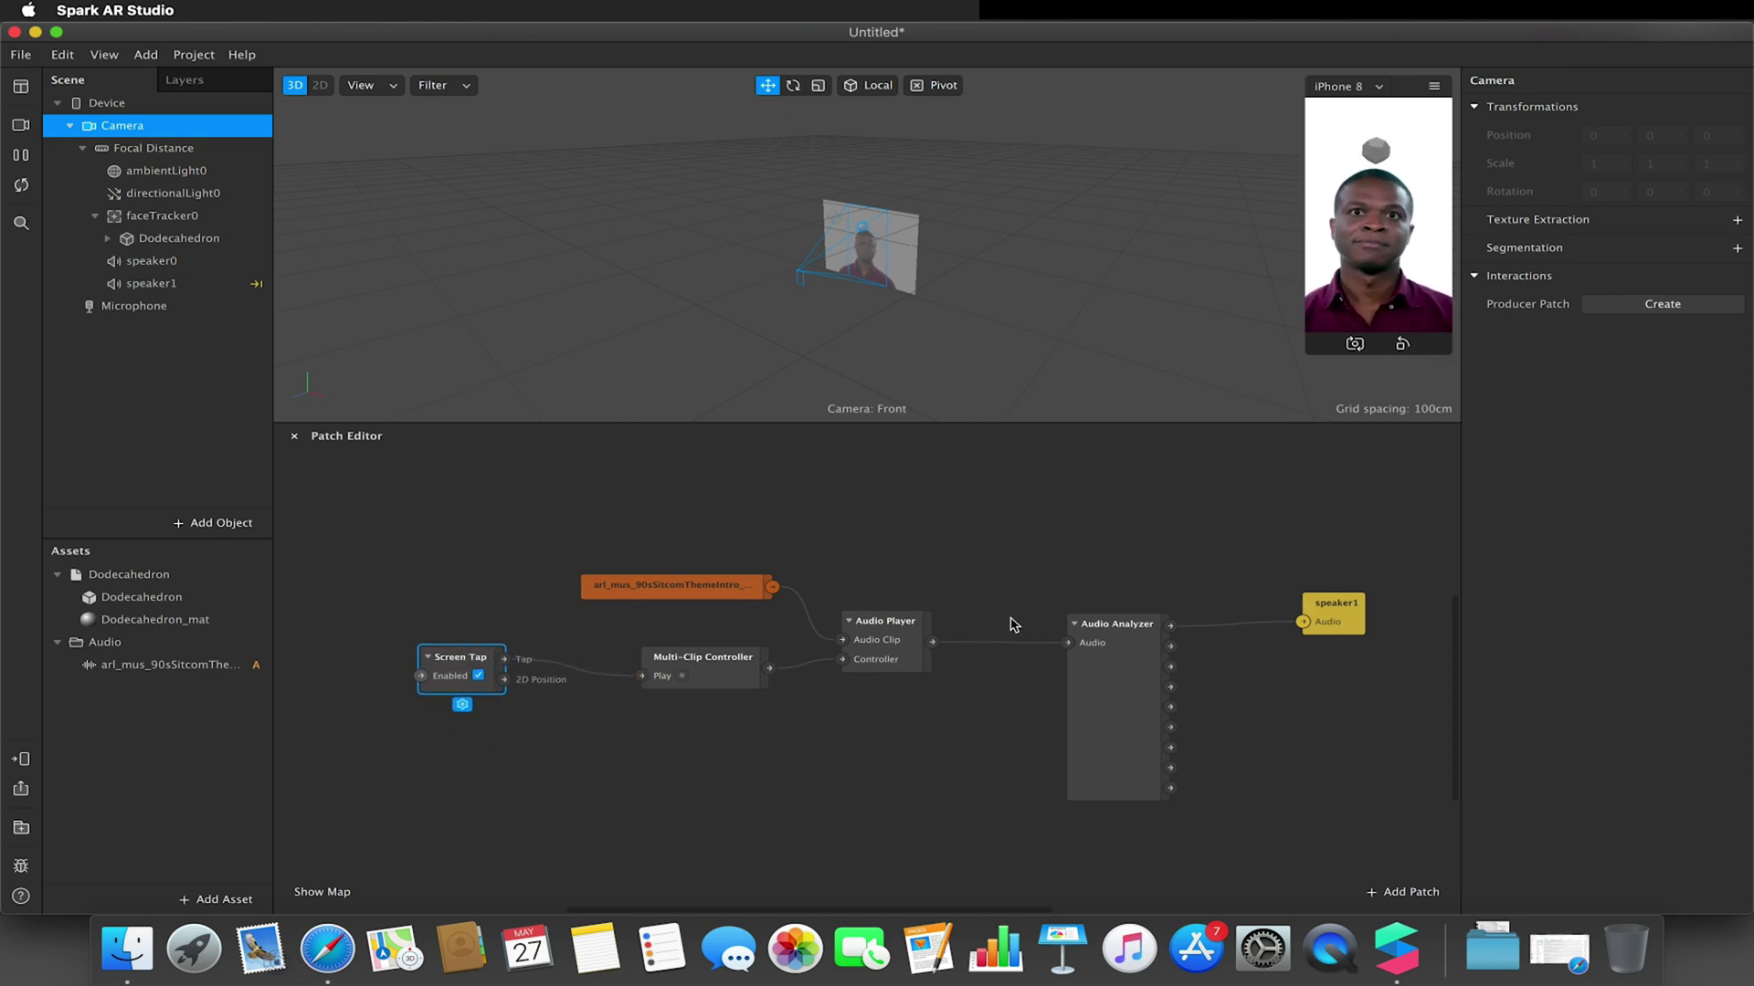
Insert an Animation patch above the Audio Analyzer in the patch graph.
{"action": "scroll", "coordinate": [1078, 592], "scroll_direction": "right", "scroll_amount": 5}
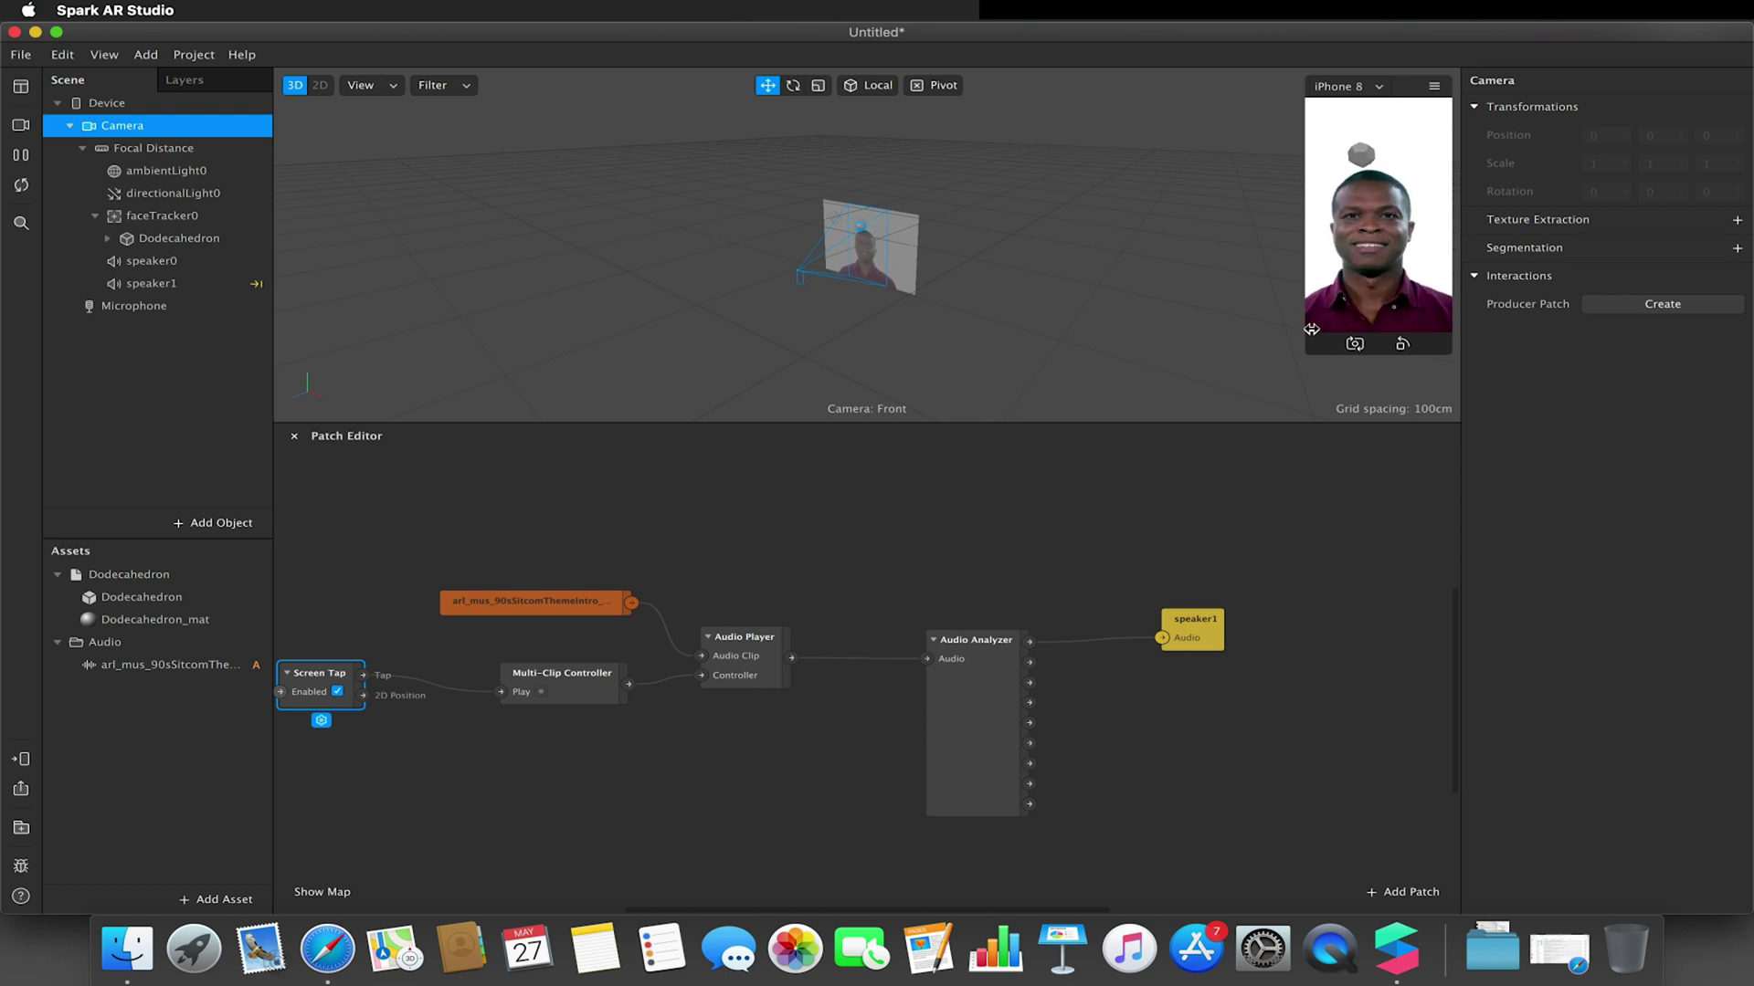
{"action": "right_click", "coordinate": [944, 574]}
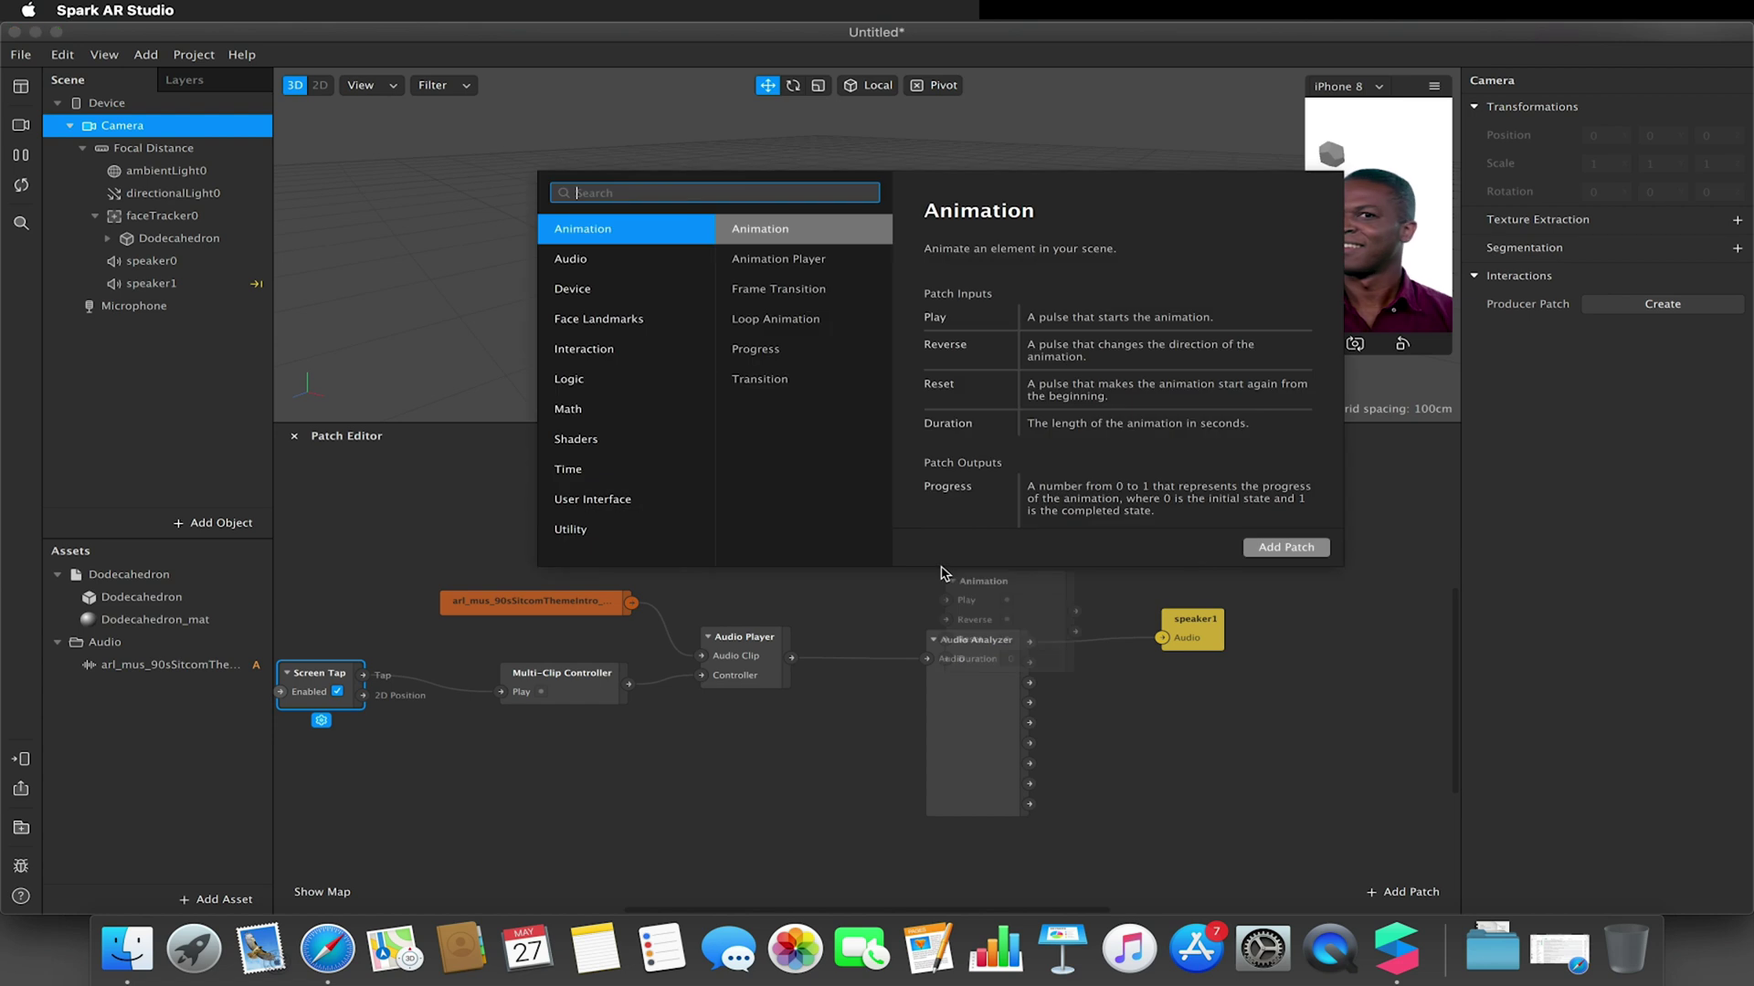
{"action": "type", "text": "ani"}
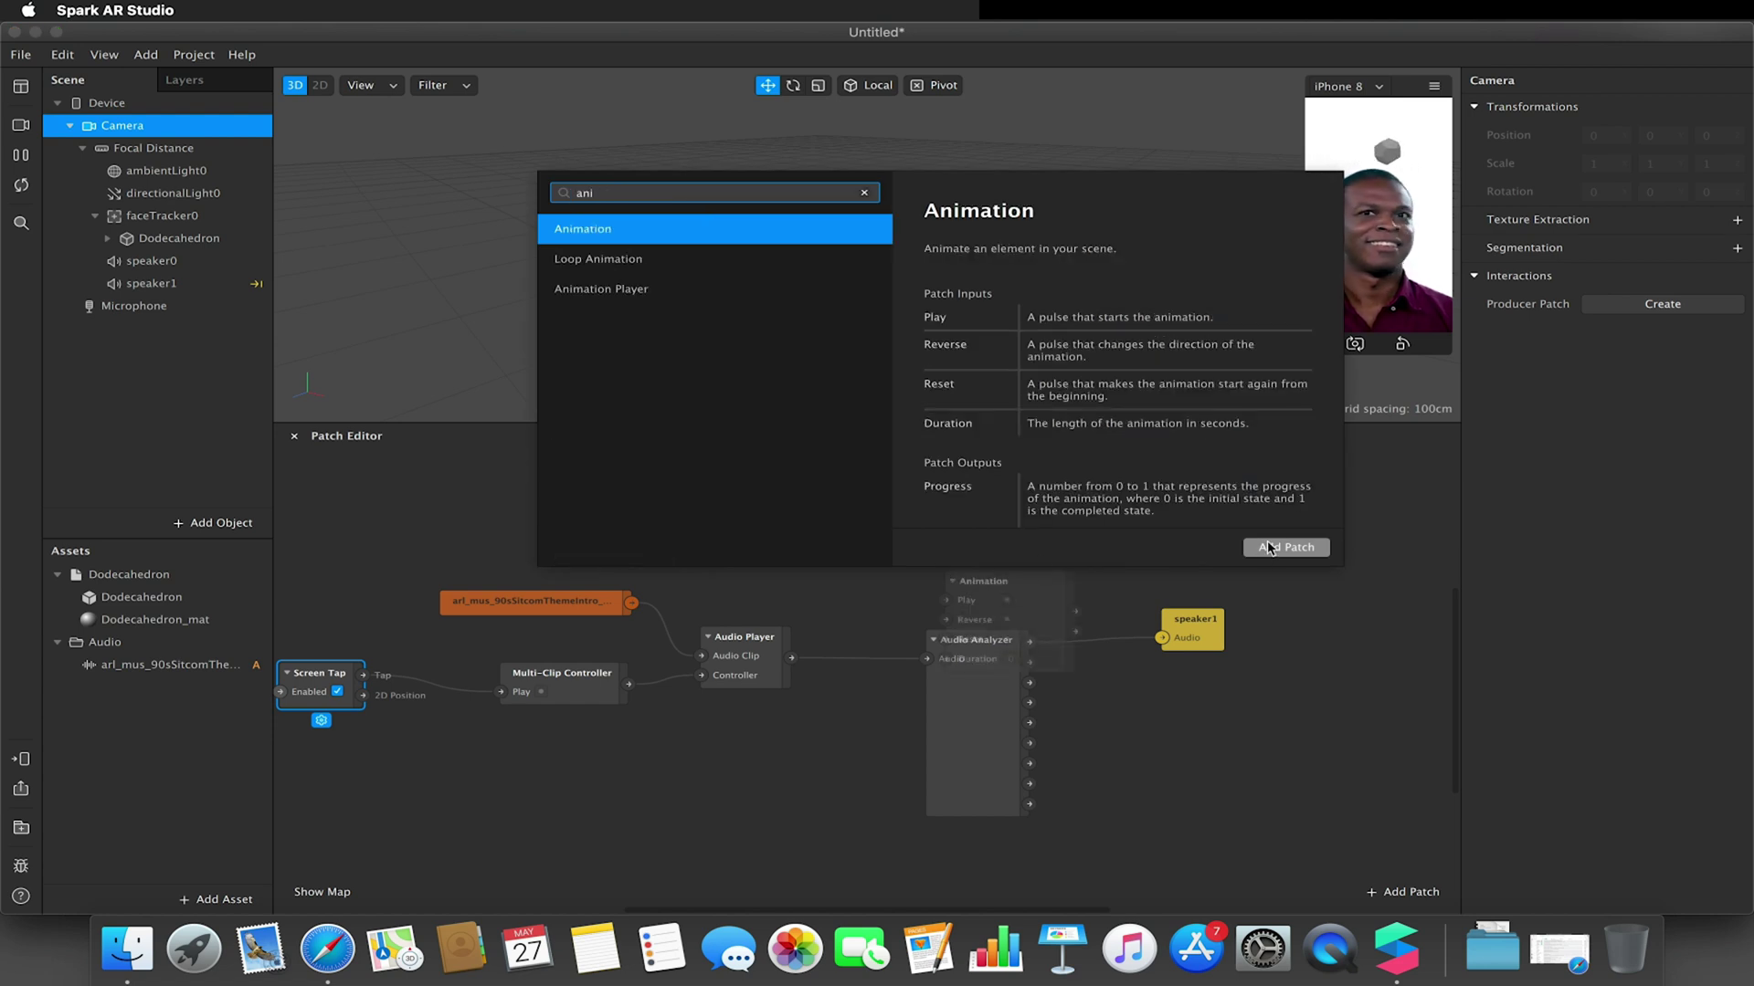
{"action": "left_click", "coordinate": [1268, 548]}
Create a Transition patch from the Animation patch's Progress output and place it beyond the Animation patch.
{"action": "left_click_drag", "start_coordinate": [1010, 583], "coordinate": [1142, 532]}
{"action": "type", "text": "tran"}
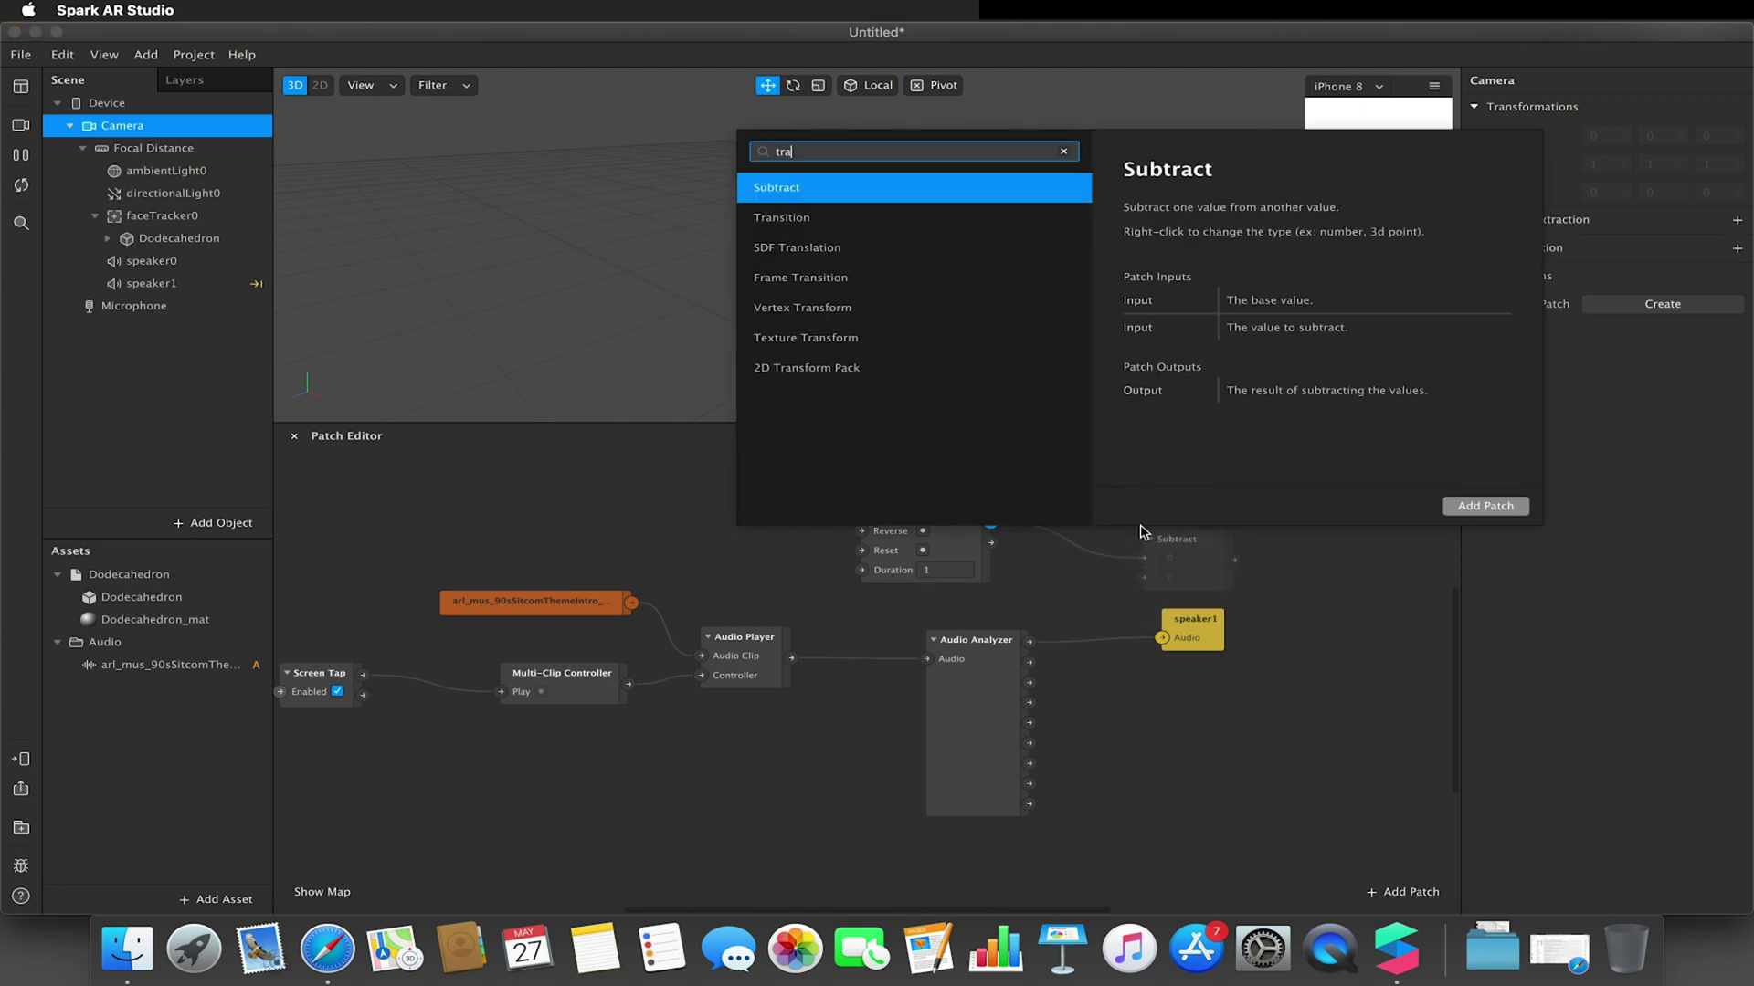
{"action": "left_click", "coordinate": [1481, 507]}
{"action": "left_click_drag", "start_coordinate": [1304, 553], "coordinate": [1335, 500]}
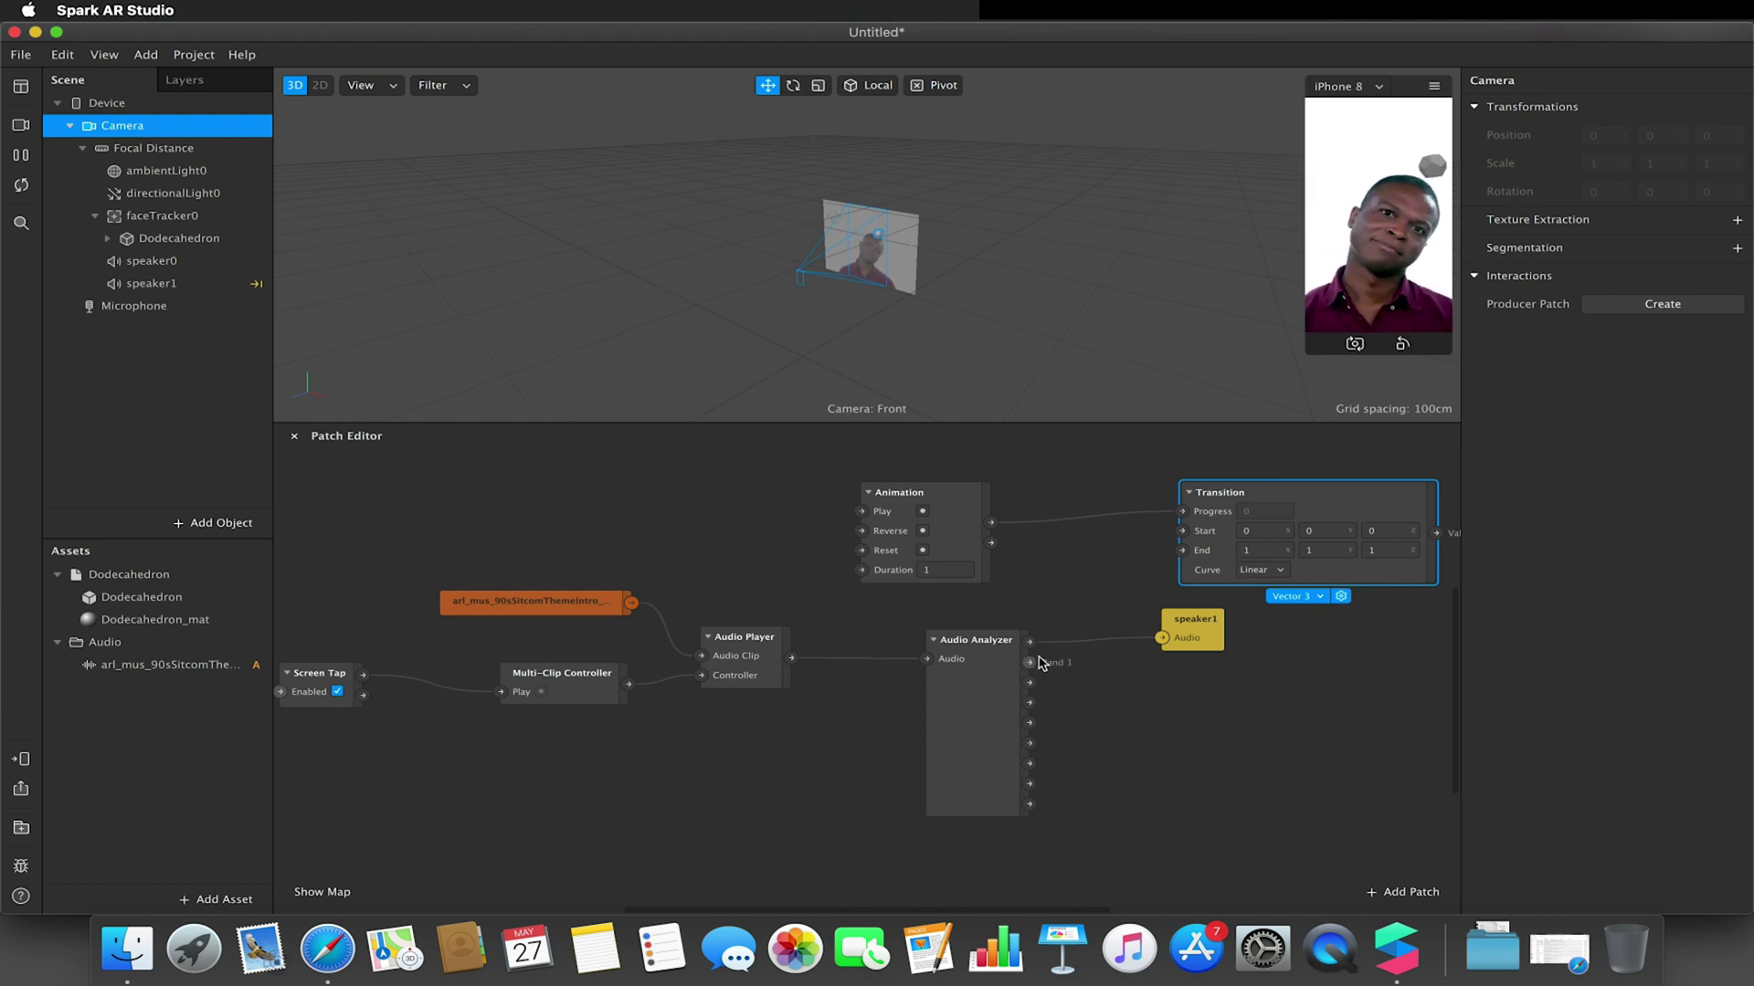
Feed the Audio Analyzer's Band 1 into all three inputs of a new Pack patch that drives the Transition's End value.
{"action": "left_click_drag", "start_coordinate": [1031, 664], "coordinate": [1142, 726]}
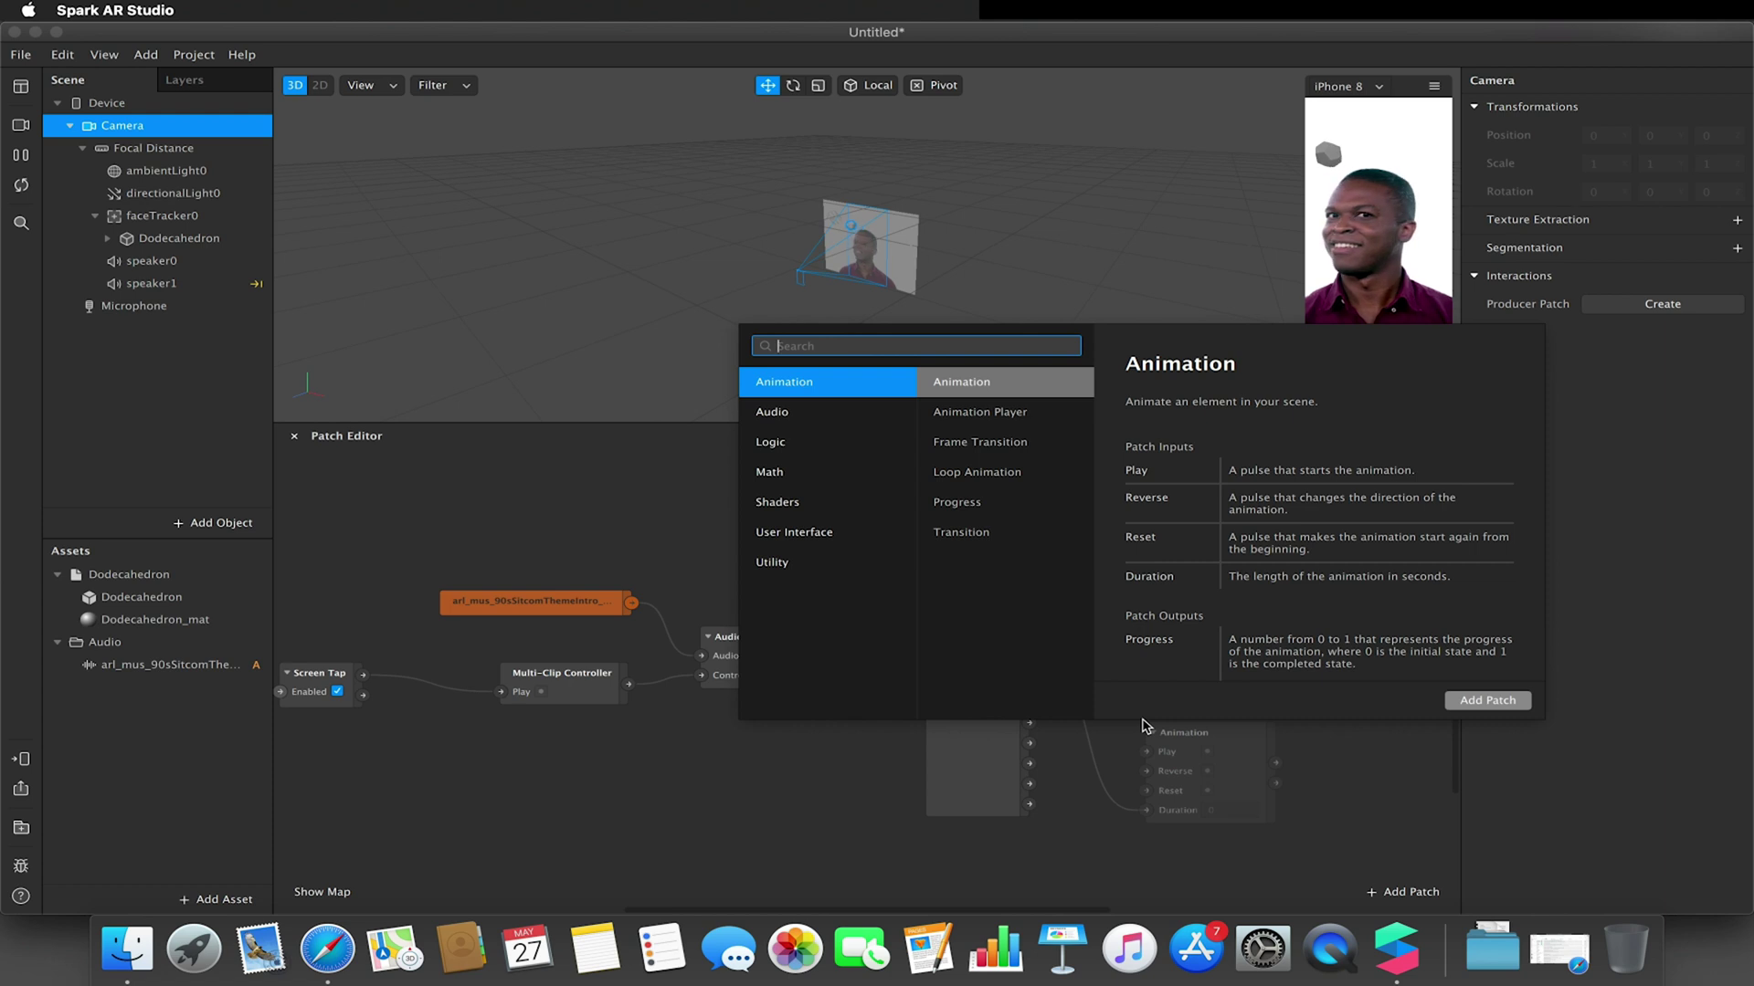
{"action": "type", "text": "pack"}
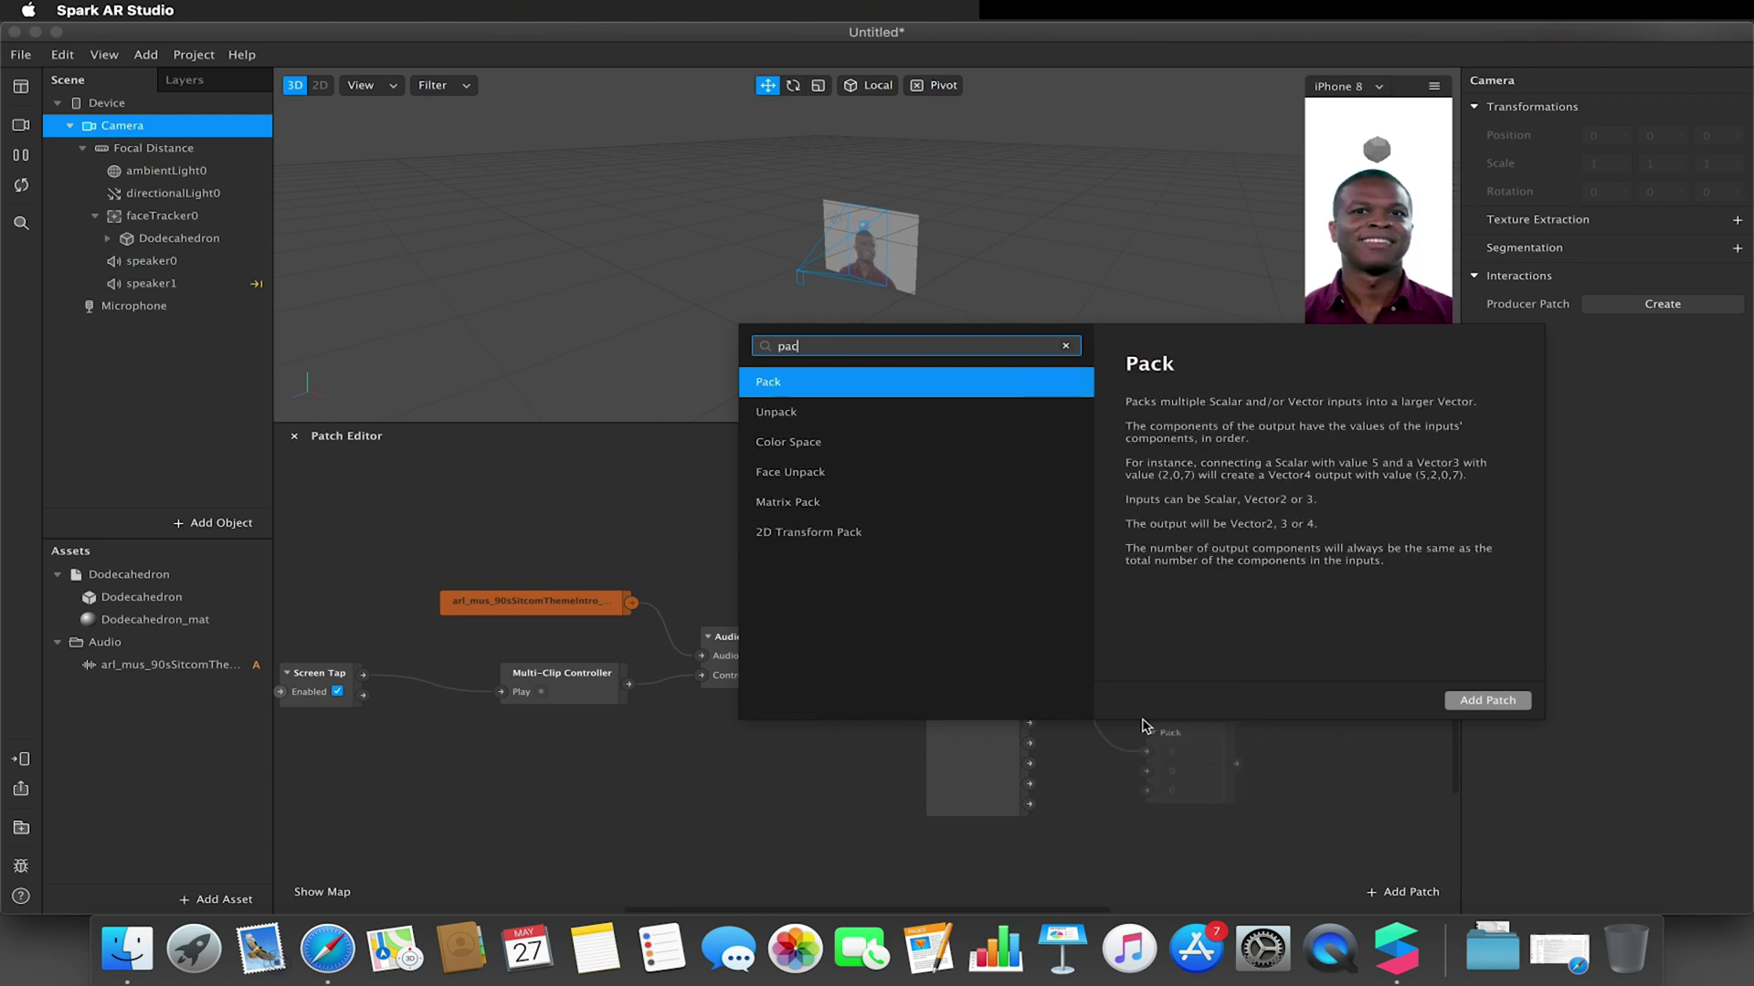
{"action": "left_click", "coordinate": [1484, 701]}
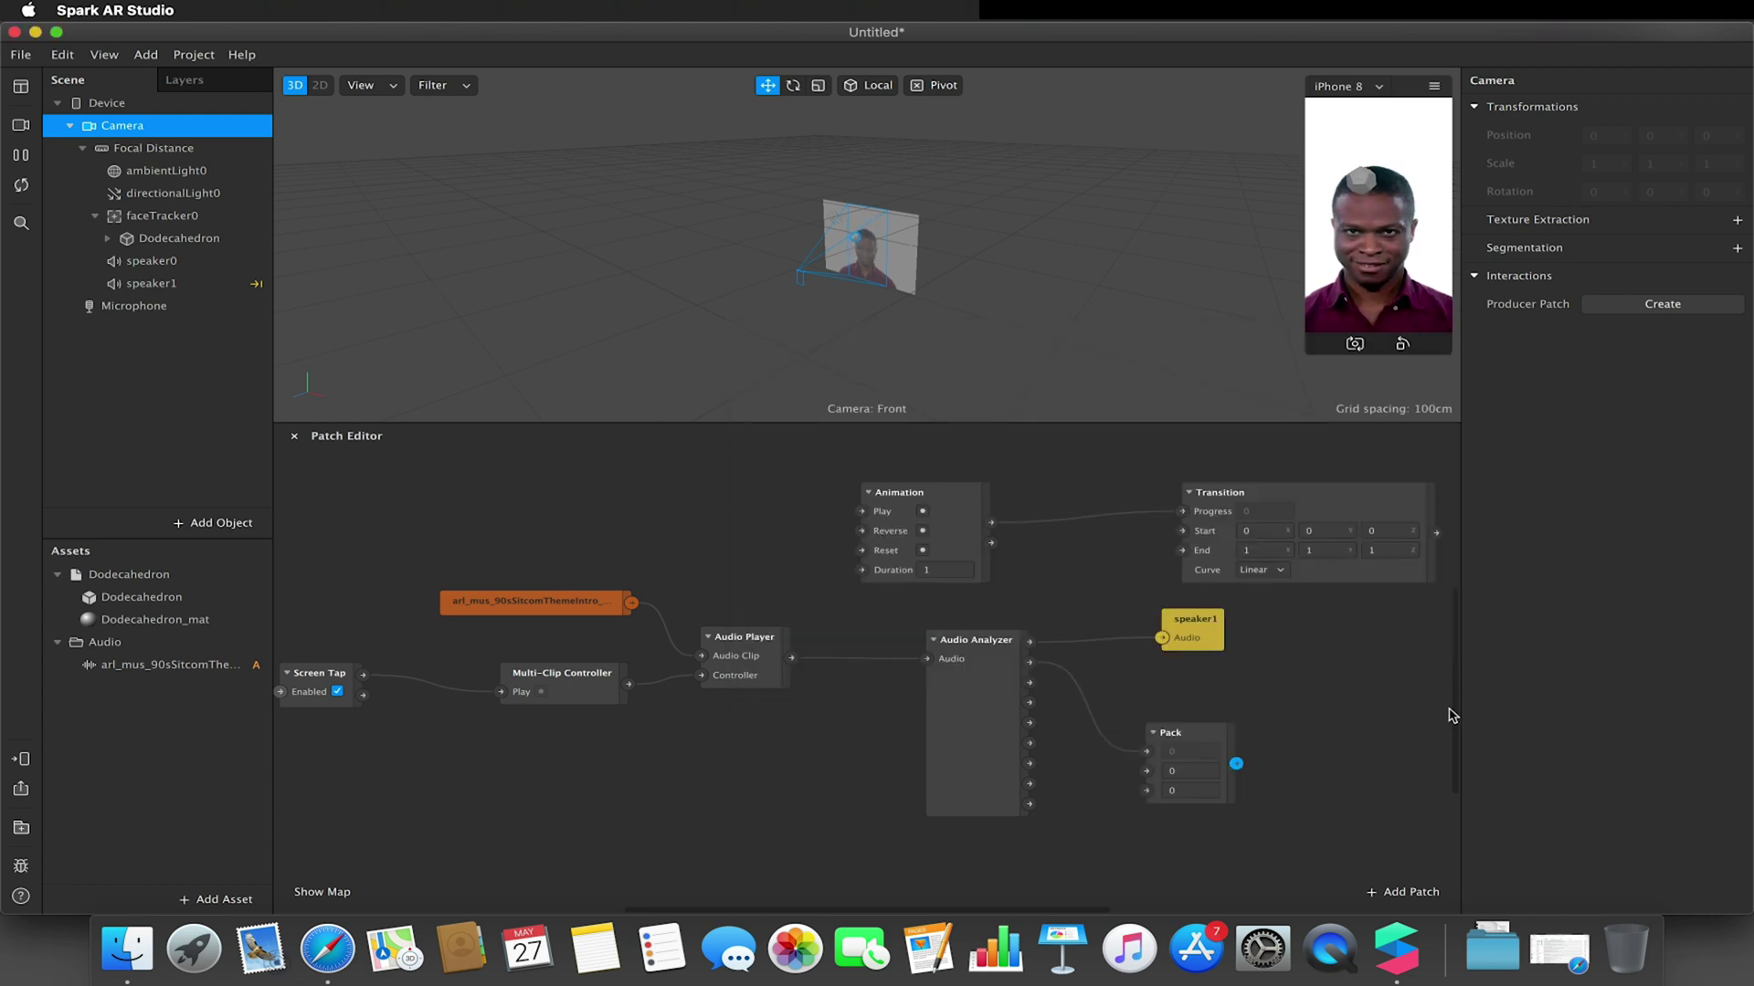
{"action": "left_click_drag", "start_coordinate": [1031, 663], "coordinate": [1146, 772]}
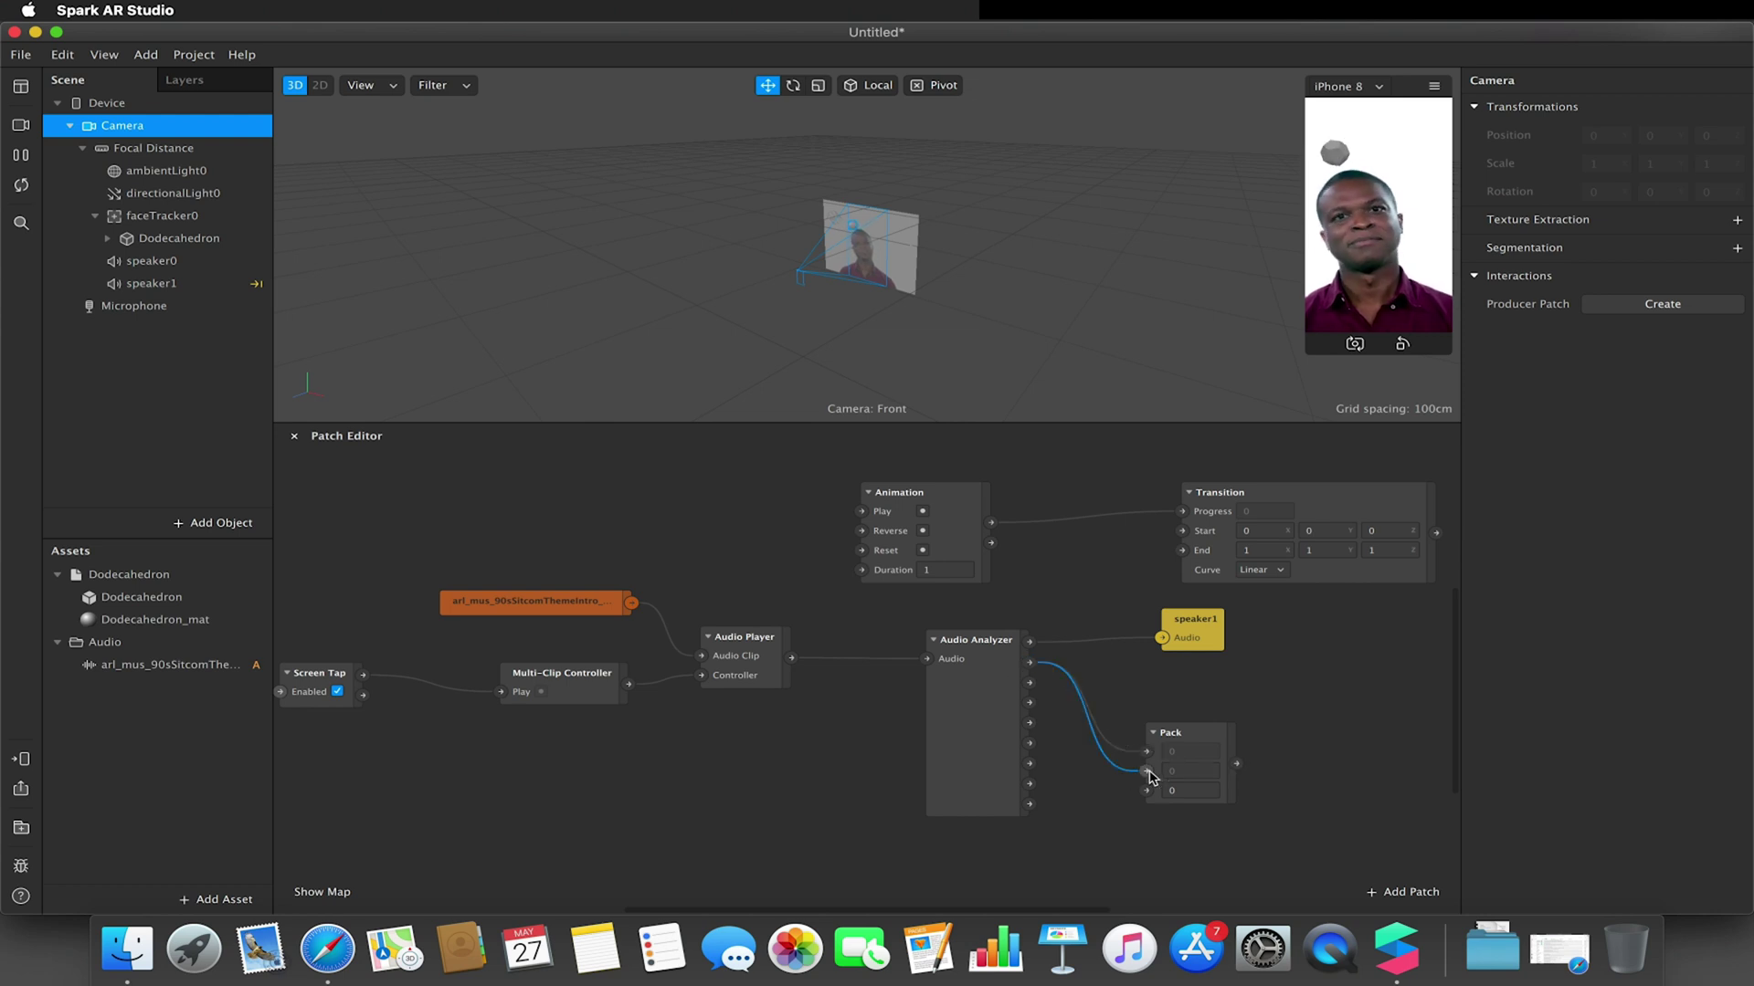
{"action": "left_click_drag", "start_coordinate": [1029, 663], "coordinate": [1183, 551]}
{"action": "left_click_drag", "start_coordinate": [1189, 634], "coordinate": [1087, 578]}
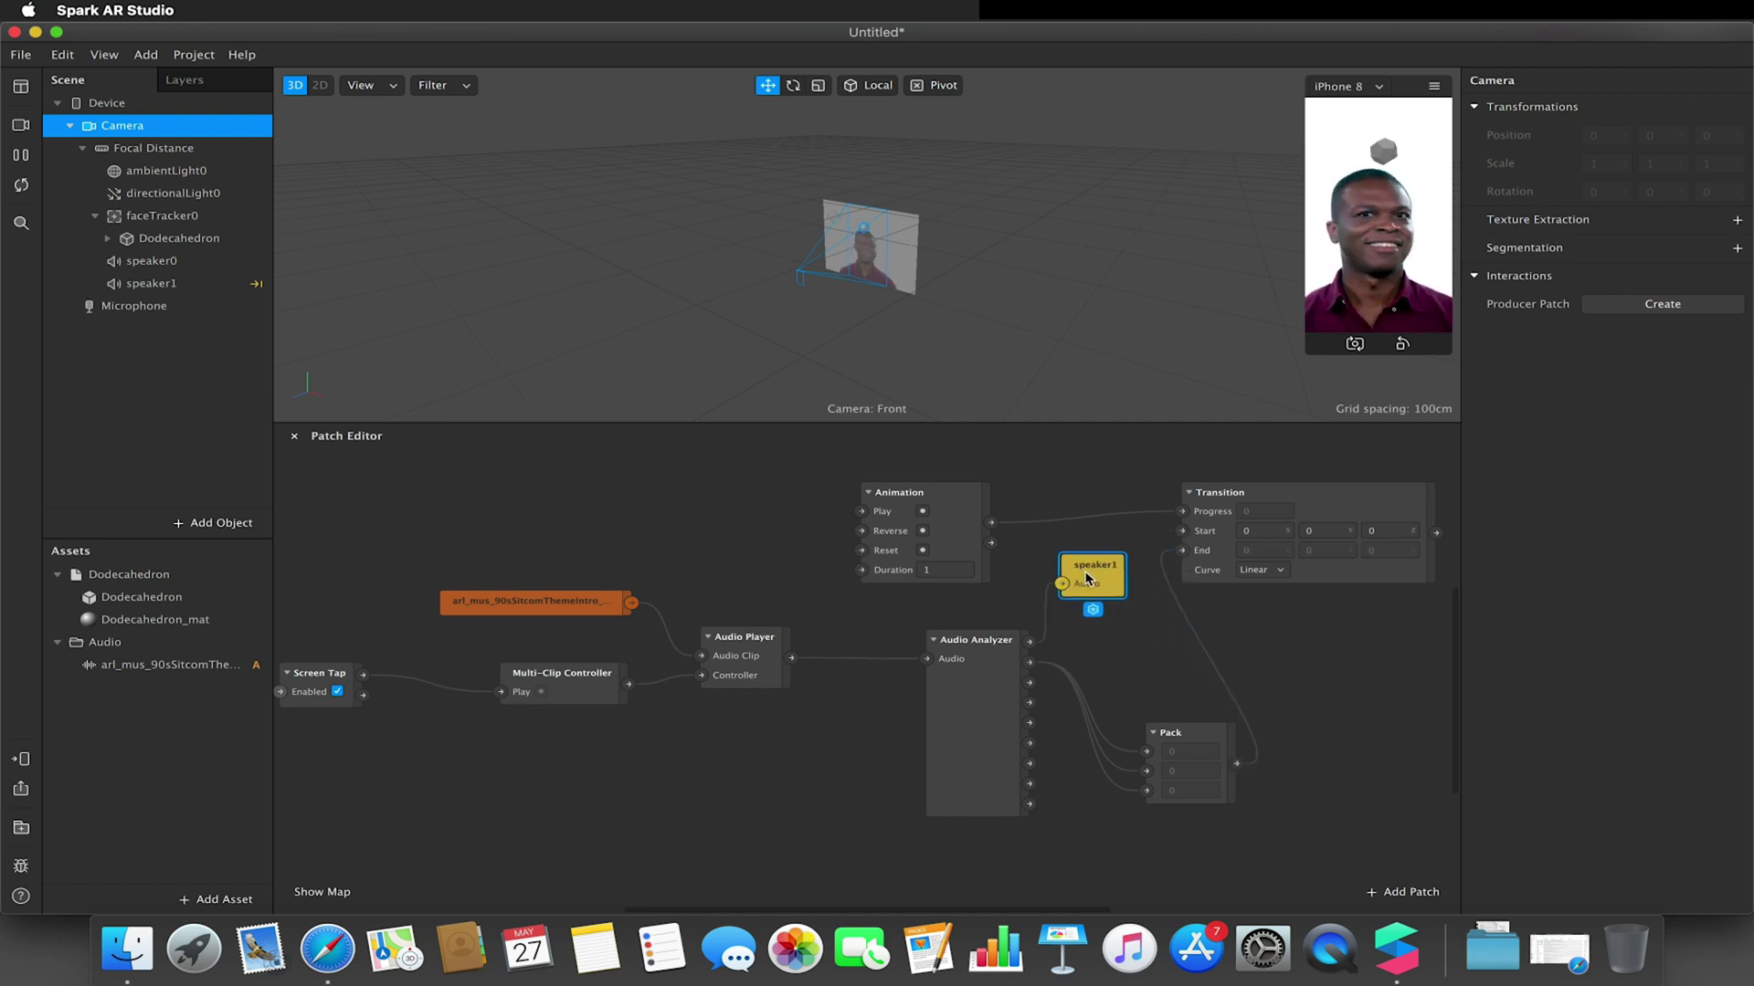
Turn on touch simulation in the device preview and simulate a tap to test the clip's playback and the analyzer's output.
{"action": "left_click", "coordinate": [1435, 85]}
{"action": "left_click", "coordinate": [1454, 117]}
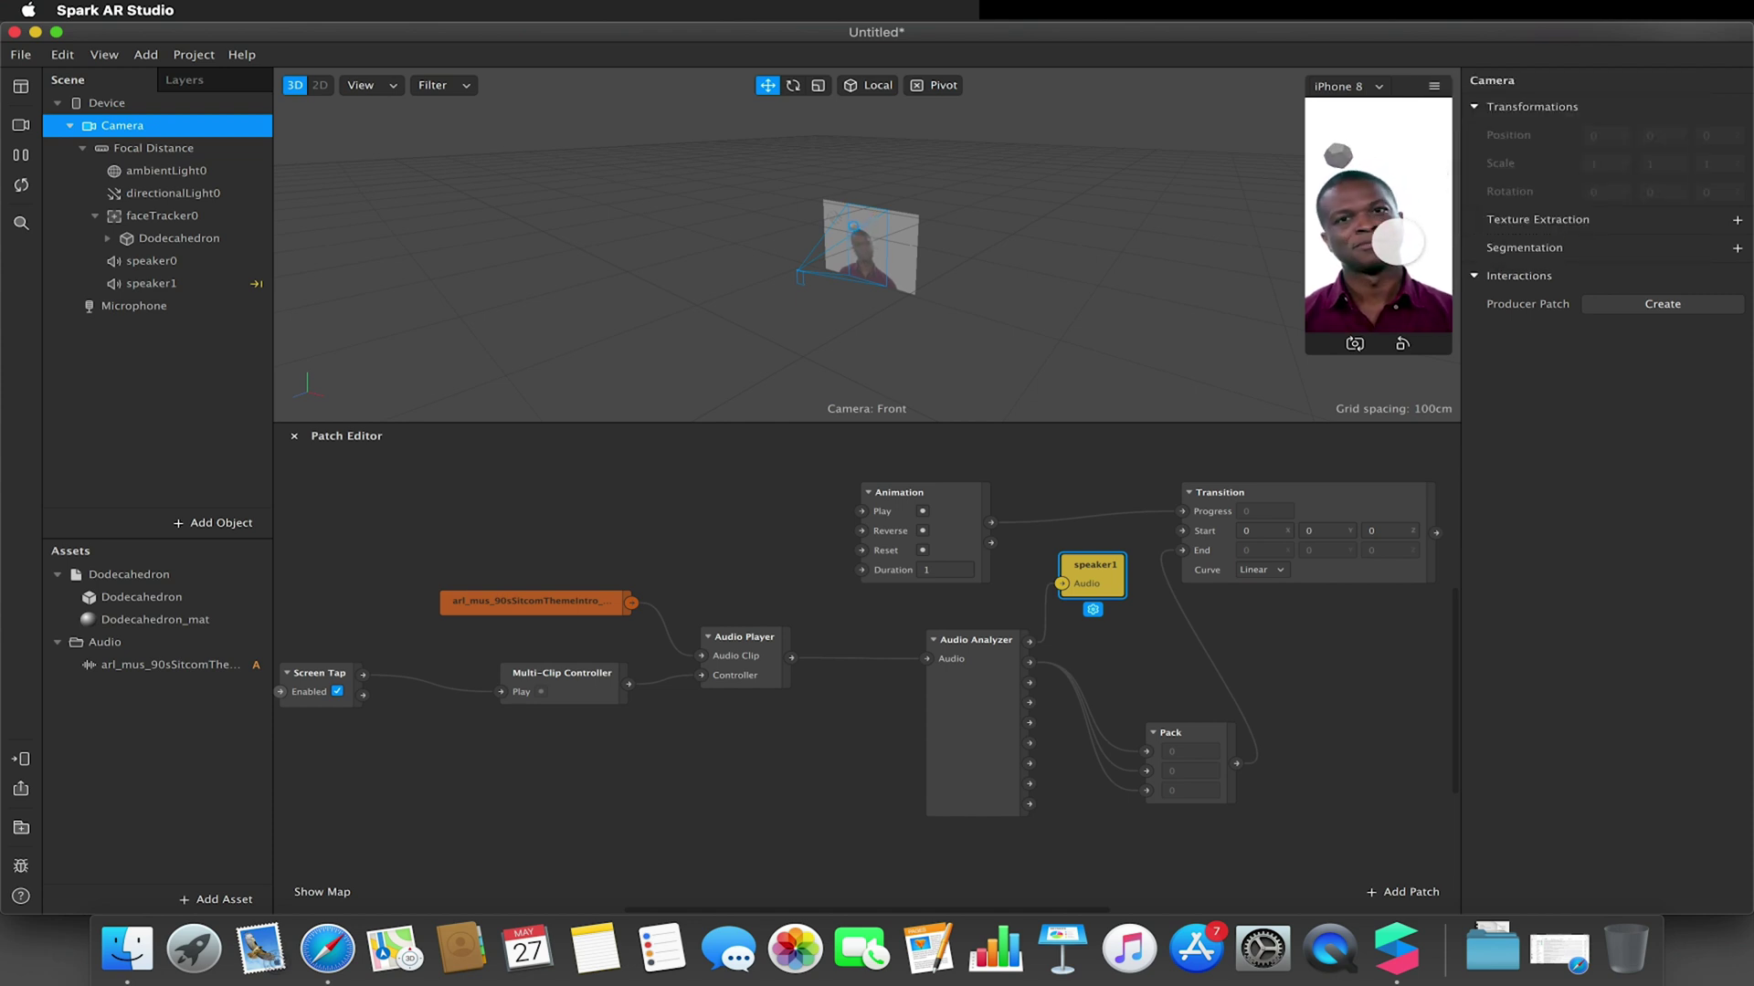
{"action": "left_click", "coordinate": [1398, 241]}
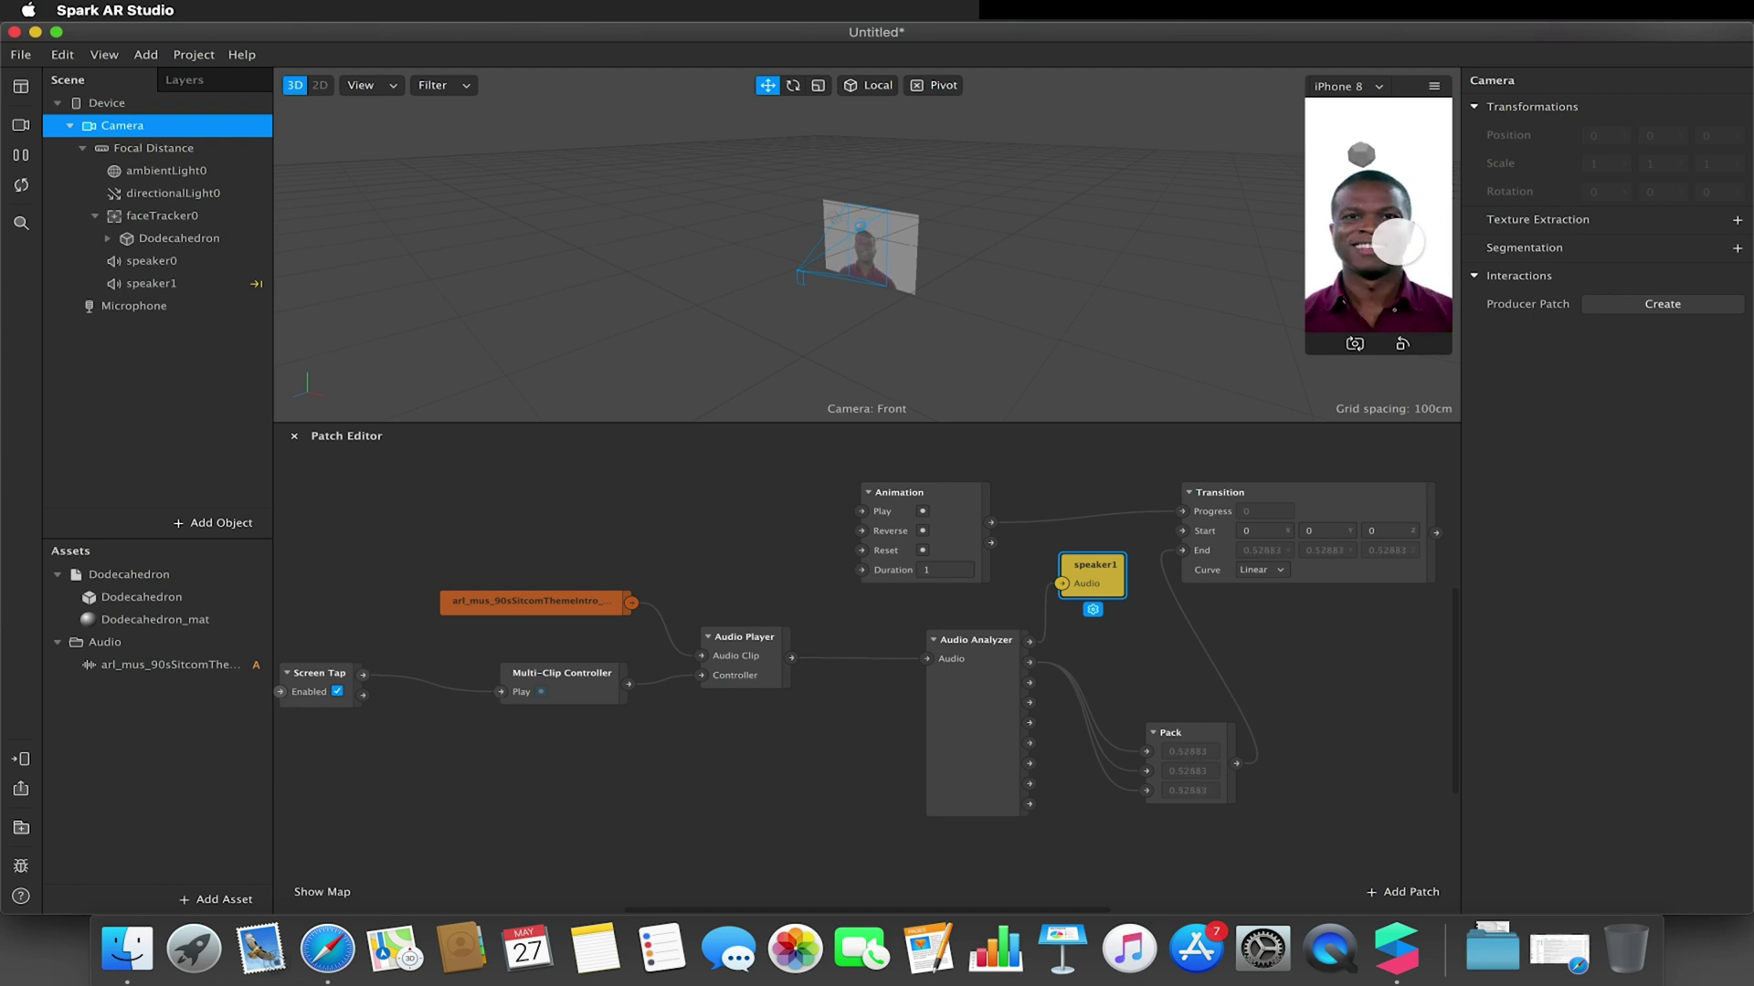
Pause the preview, drive a new Scale patch for the Dodecahedron from the Transition's output, and briefly play the preview to check it.
{"action": "left_click", "coordinate": [20, 154]}
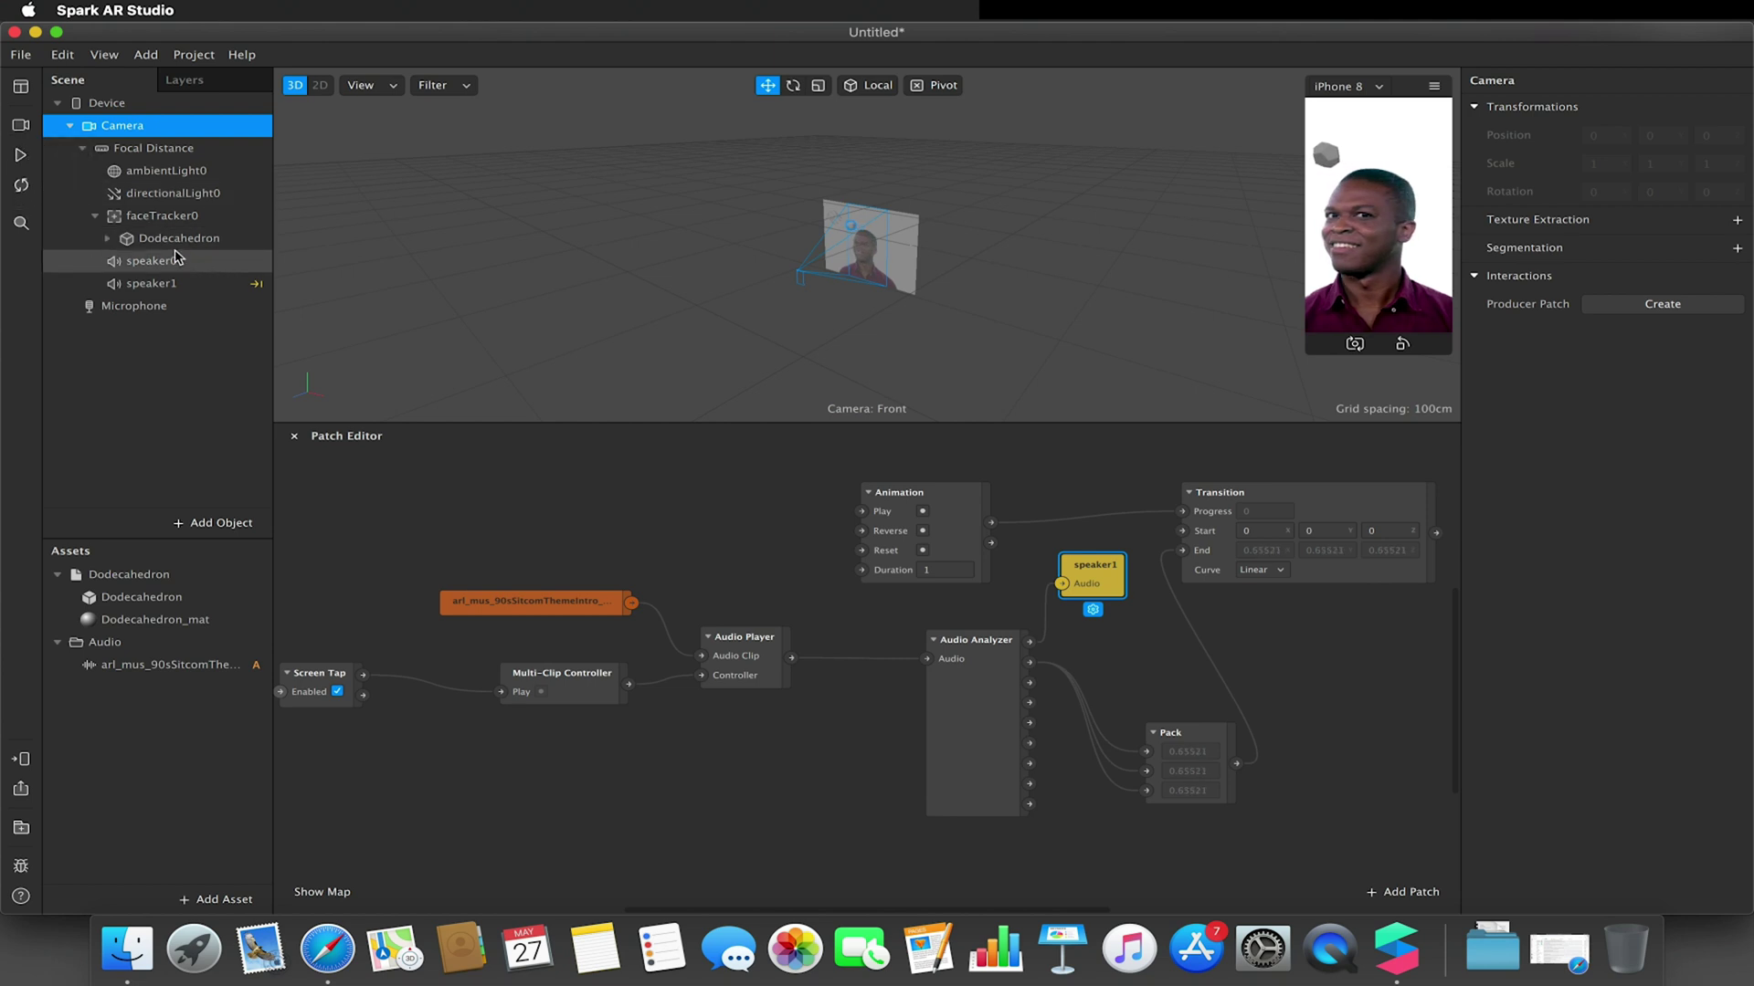
{"action": "left_click", "coordinate": [179, 244]}
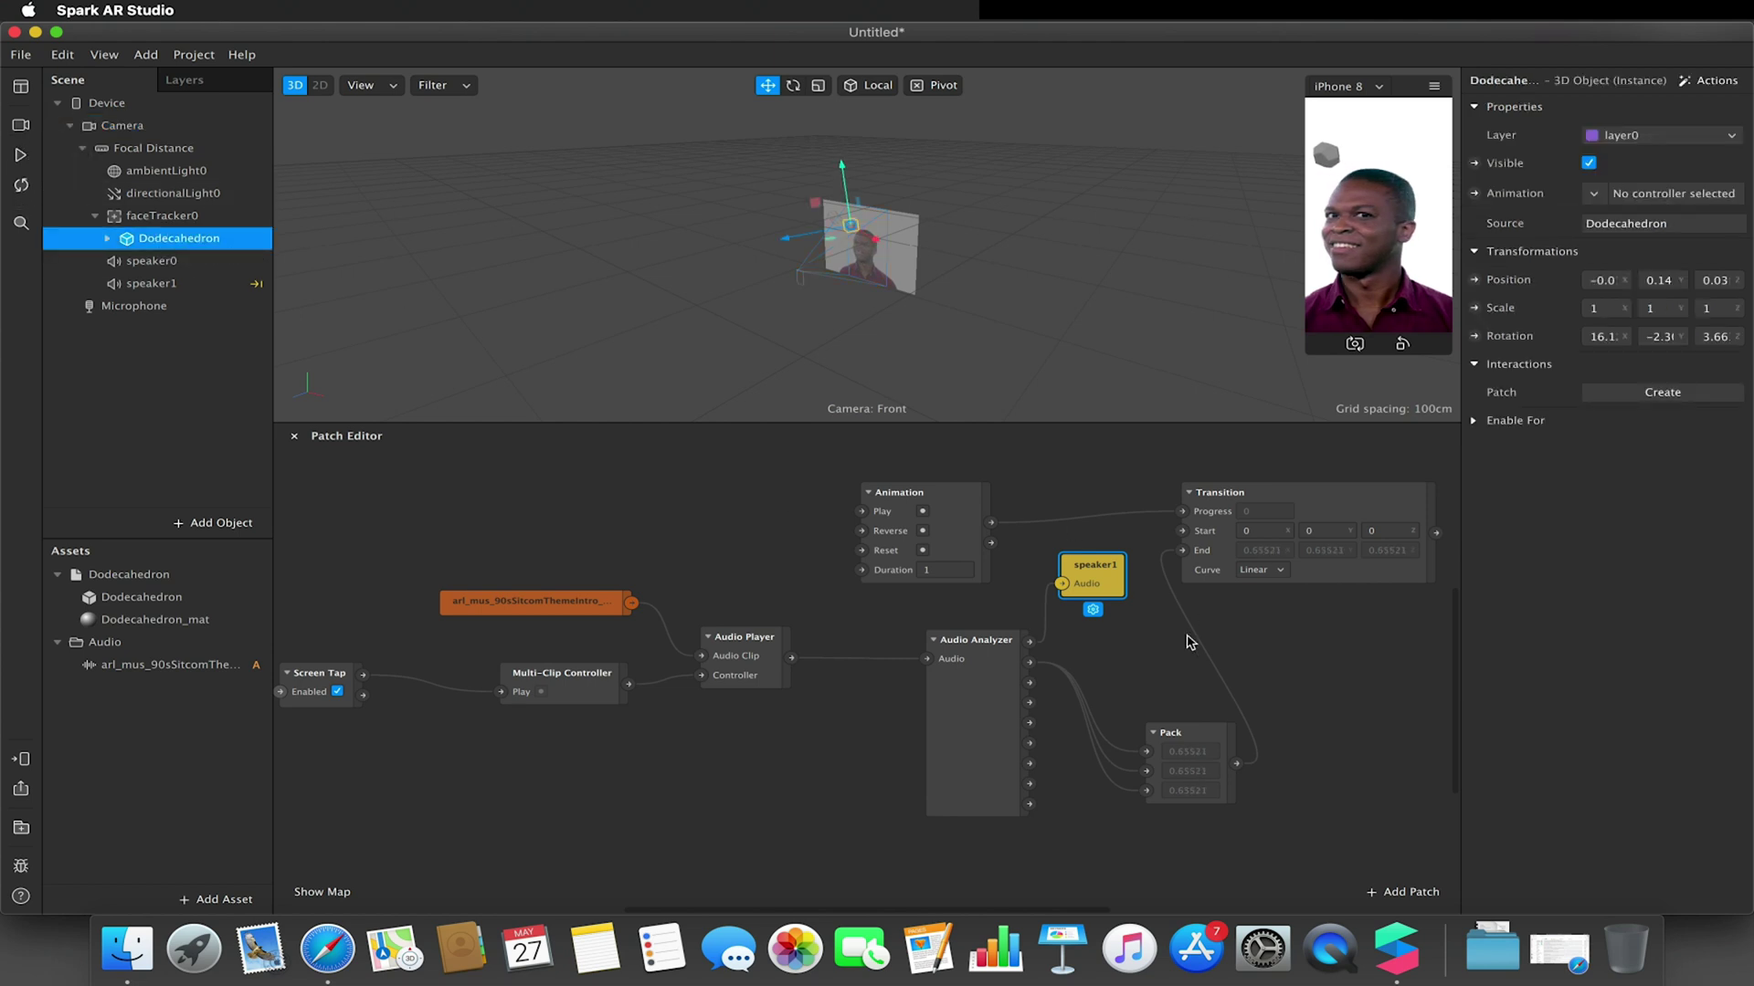
{"action": "scroll", "coordinate": [1192, 639], "scroll_direction": "right", "scroll_amount": 5}
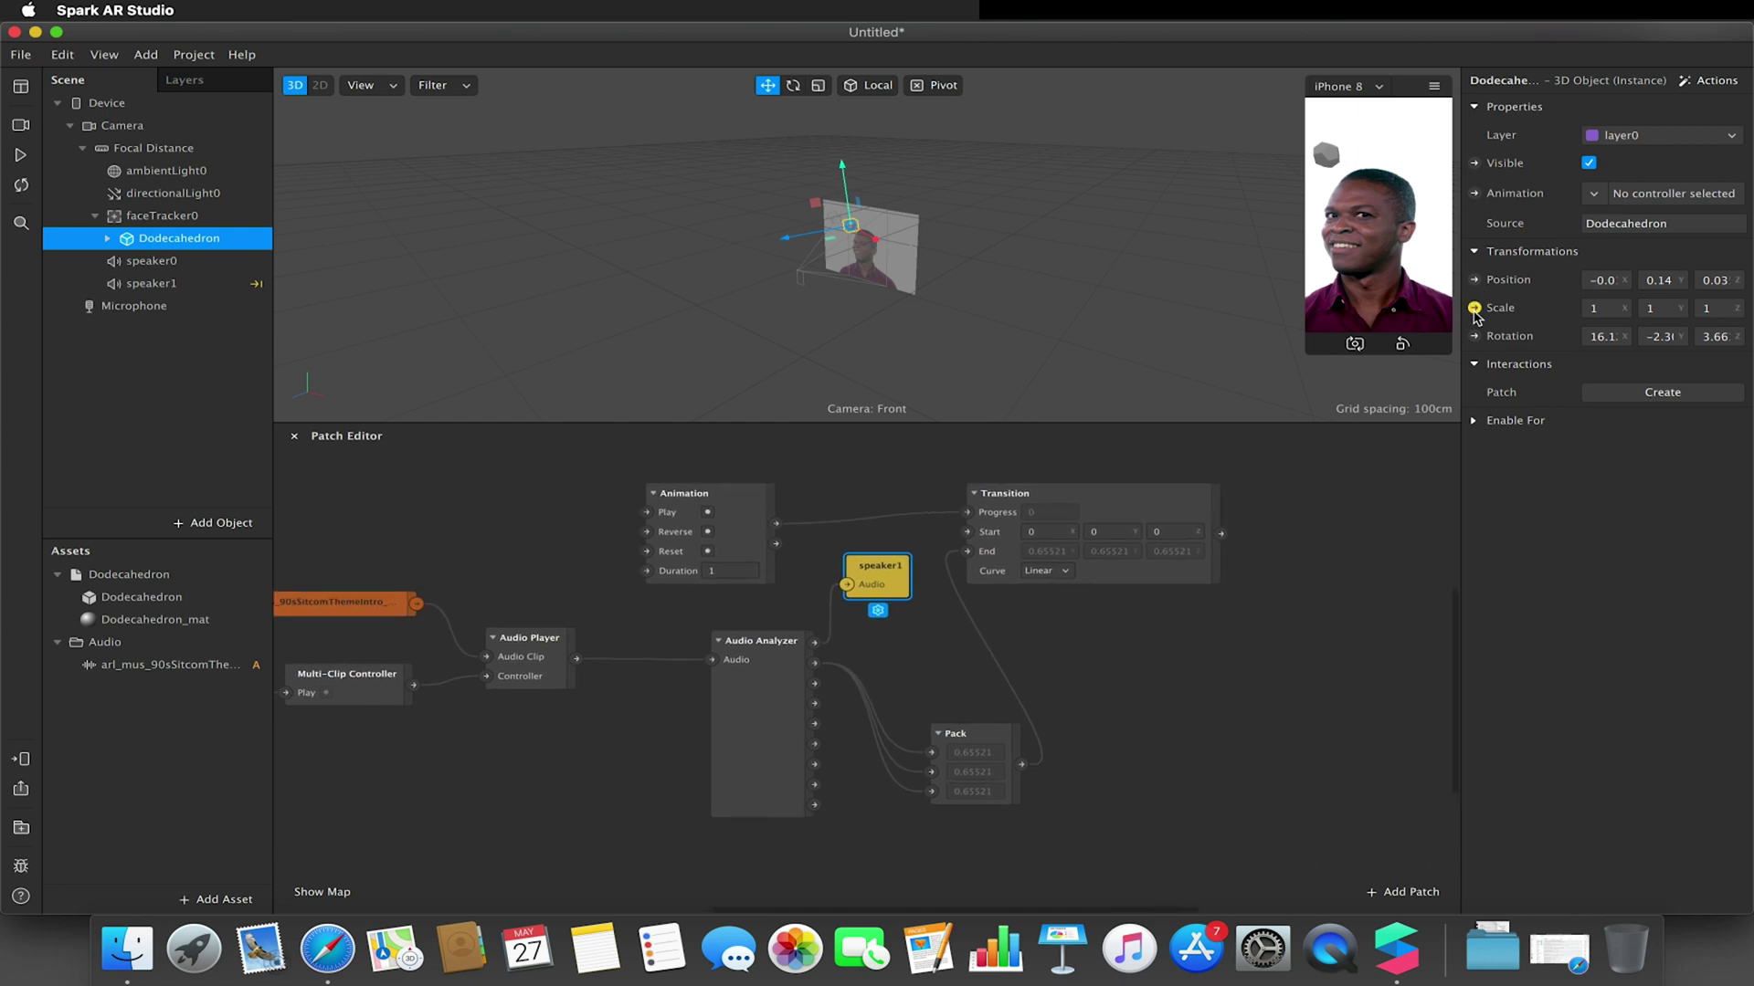
{"action": "left_click", "coordinate": [1474, 308]}
{"action": "left_click_drag", "start_coordinate": [950, 703], "coordinate": [1355, 541]}
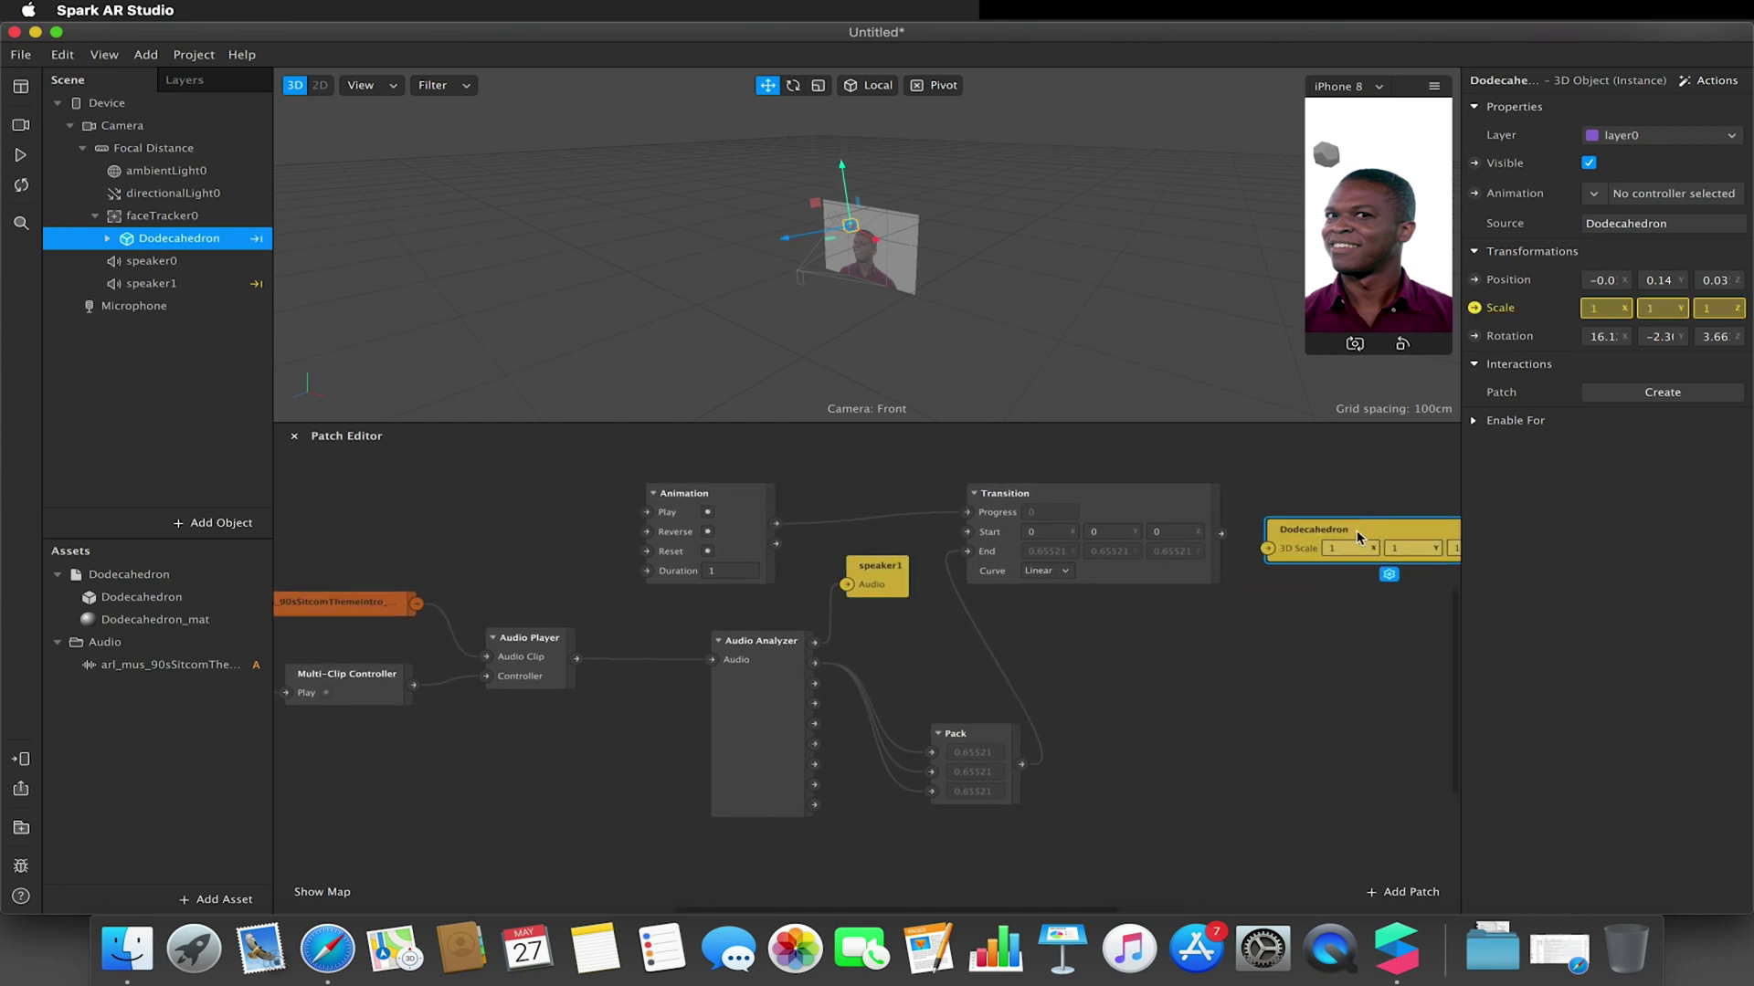
{"action": "left_click_drag", "start_coordinate": [1221, 534], "coordinate": [1267, 548]}
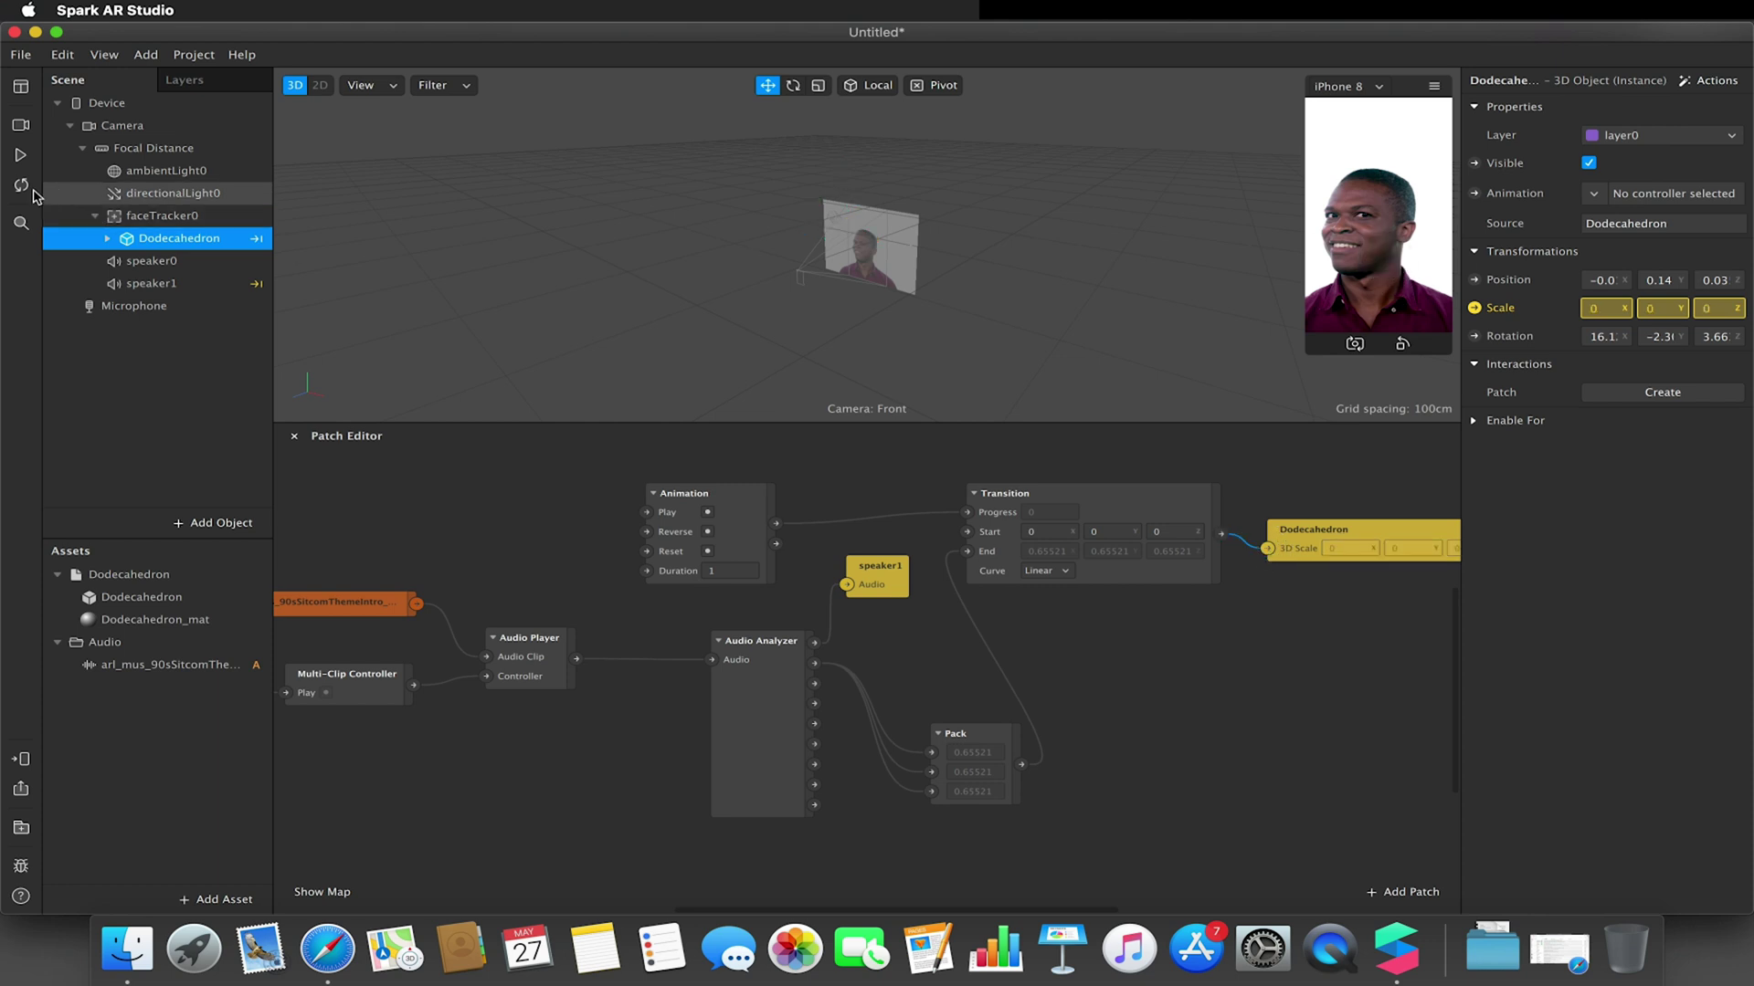
{"action": "left_click", "coordinate": [20, 159]}
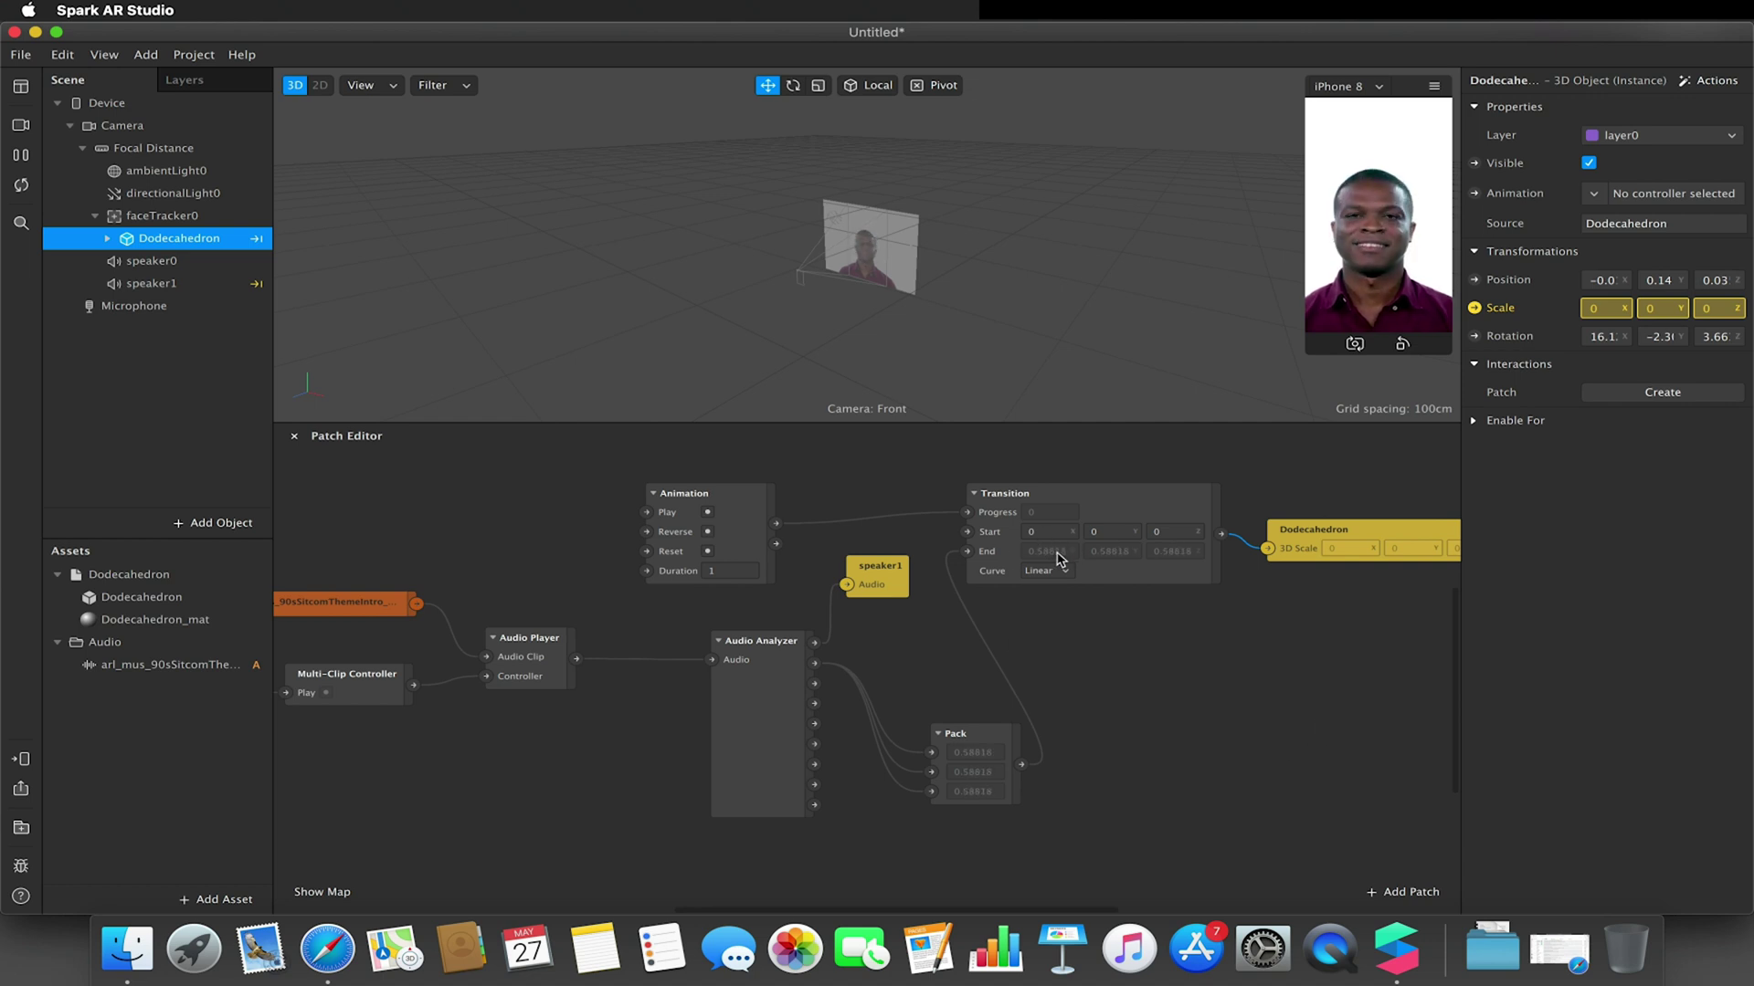
{"action": "left_click", "coordinate": [22, 187]}
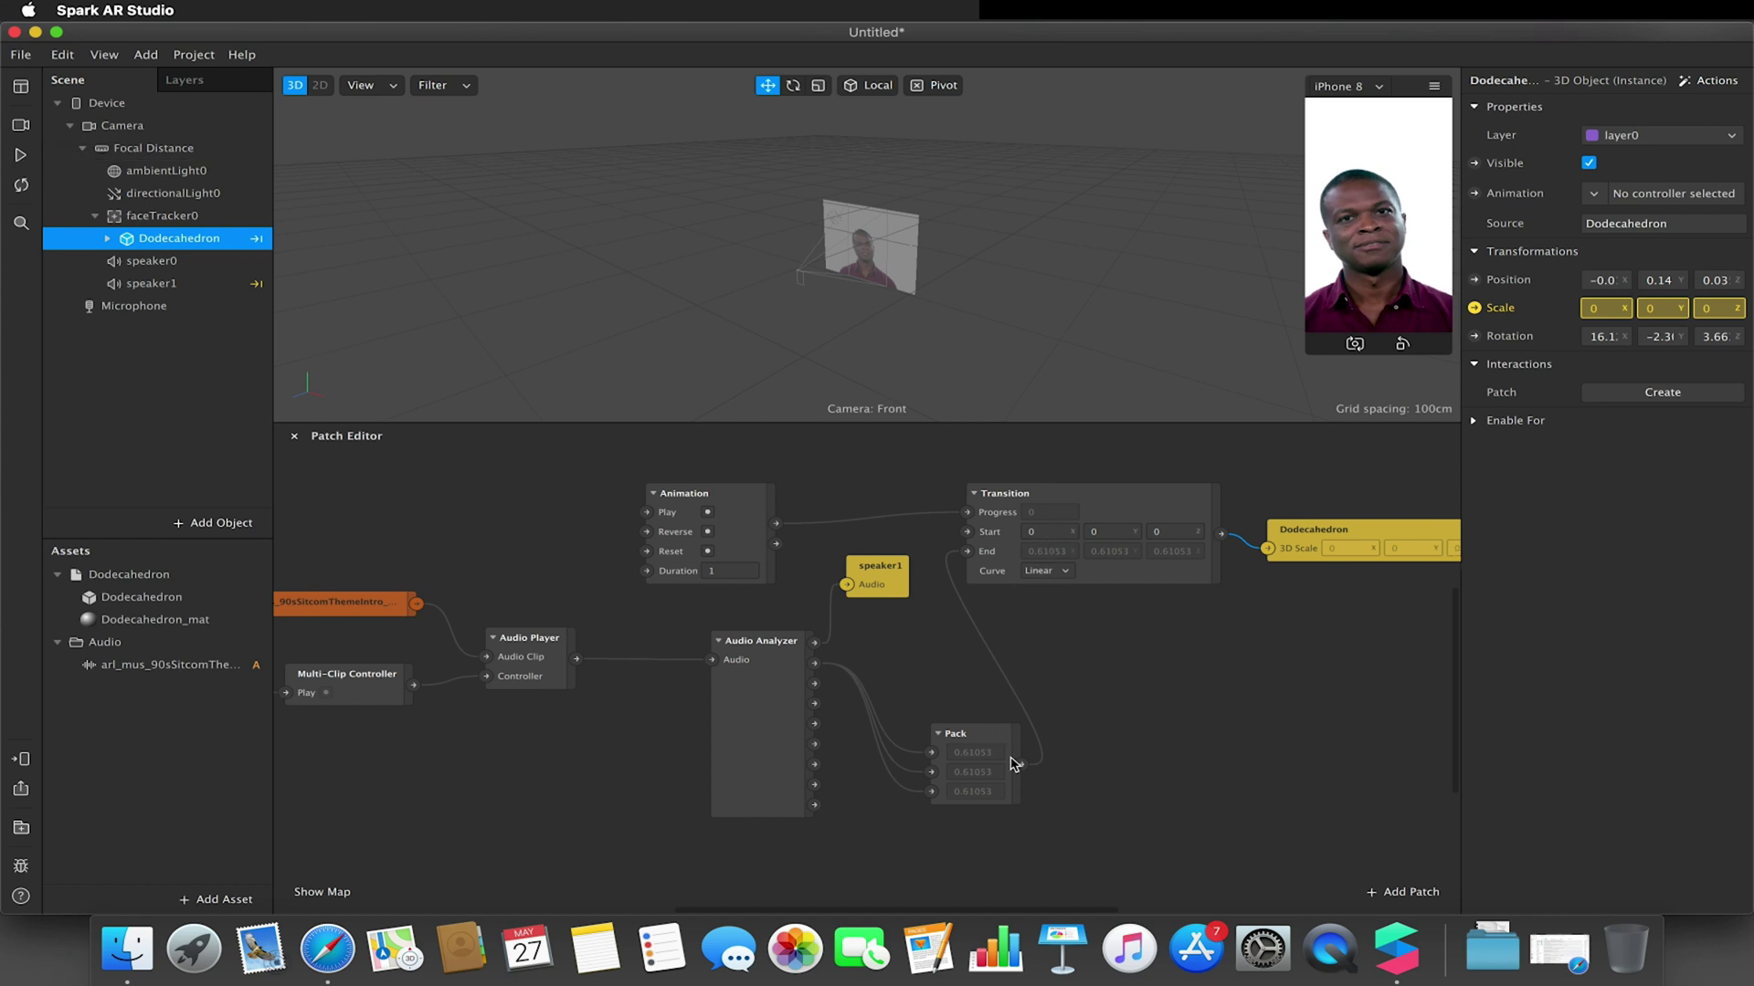
Insert a Multiply patch between the Pack output and the Transition's End input, with a multiplier of 2.
{"action": "left_click_drag", "start_coordinate": [1019, 765], "coordinate": [1094, 777]}
{"action": "type", "text": "multi"}
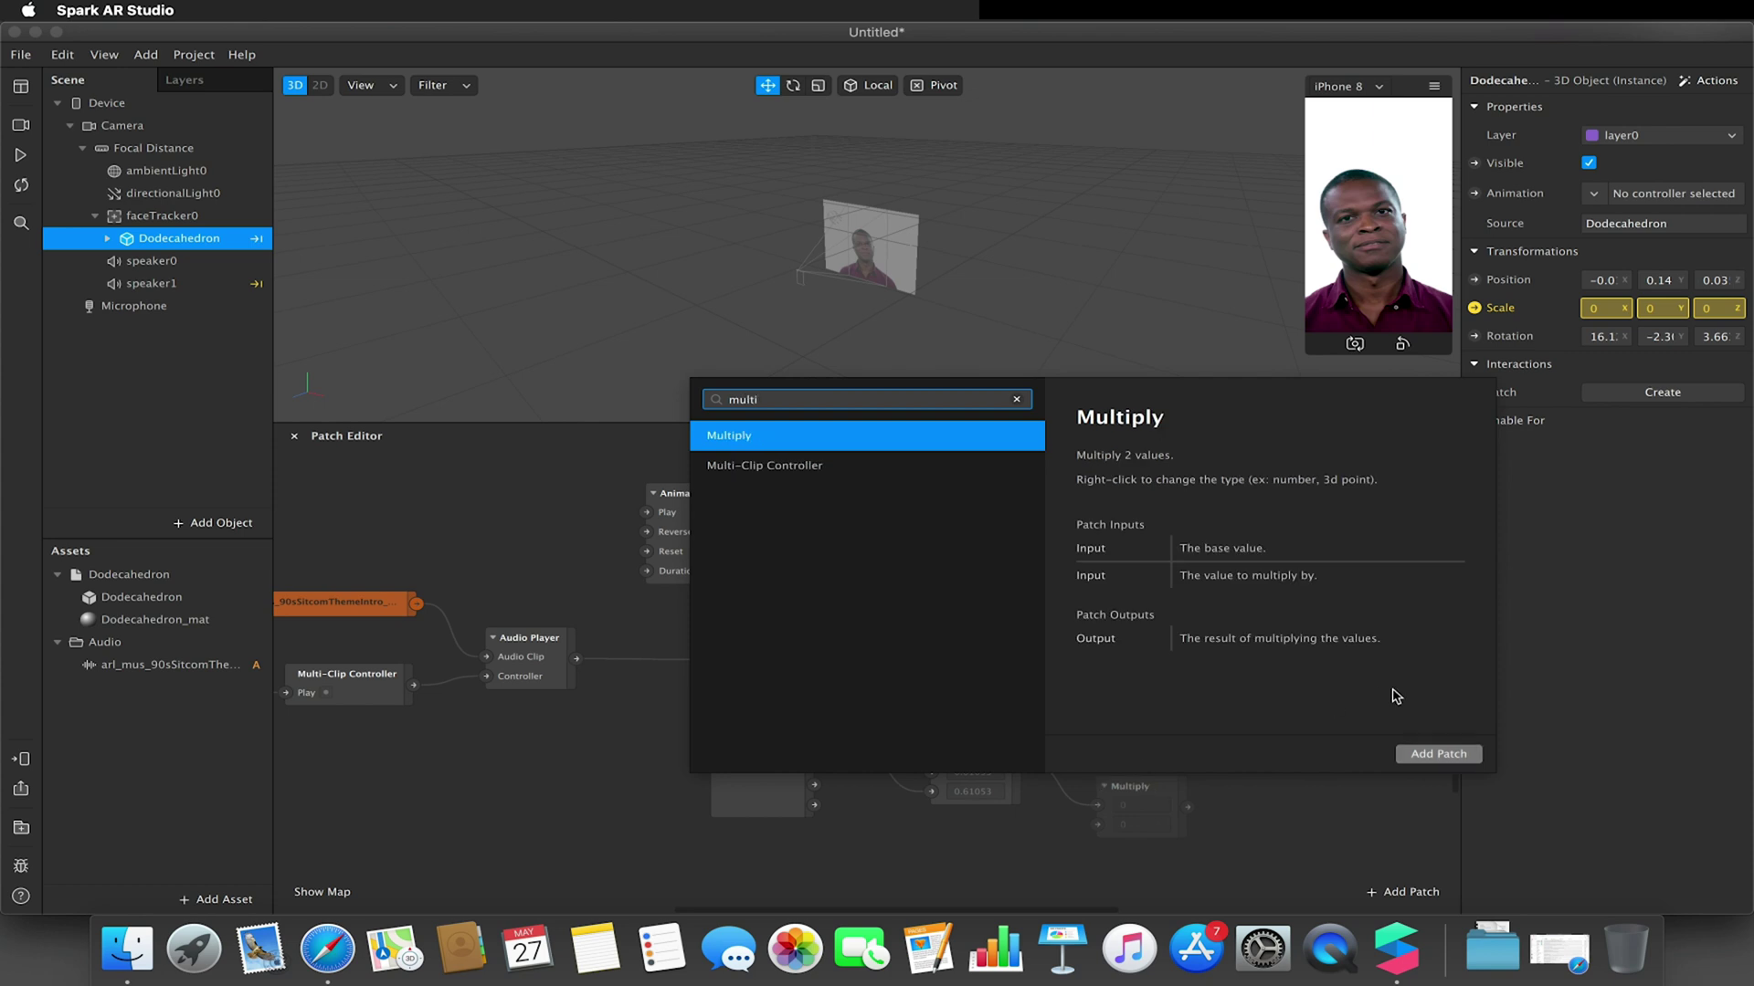
{"action": "left_click", "coordinate": [1421, 763]}
{"action": "left_click_drag", "start_coordinate": [1186, 807], "coordinate": [962, 551]}
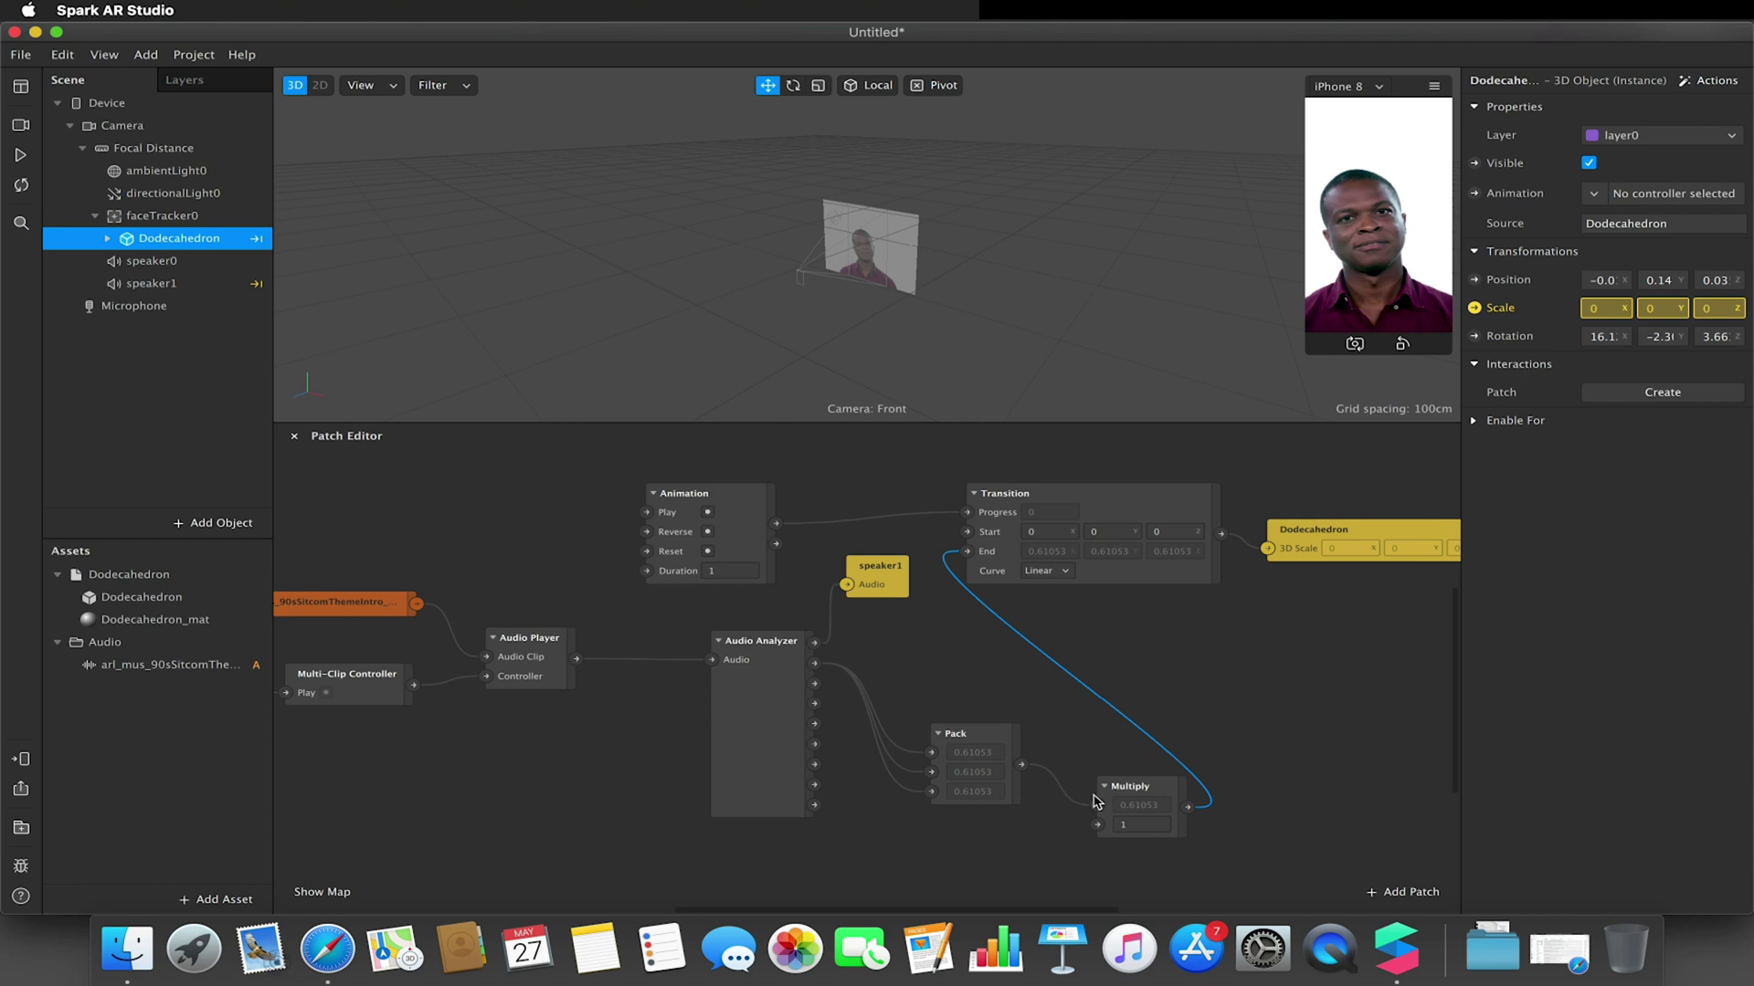
{"action": "left_click", "coordinate": [1139, 825]}
{"action": "type", "text": "2"}
{"action": "key", "text": "Return"}
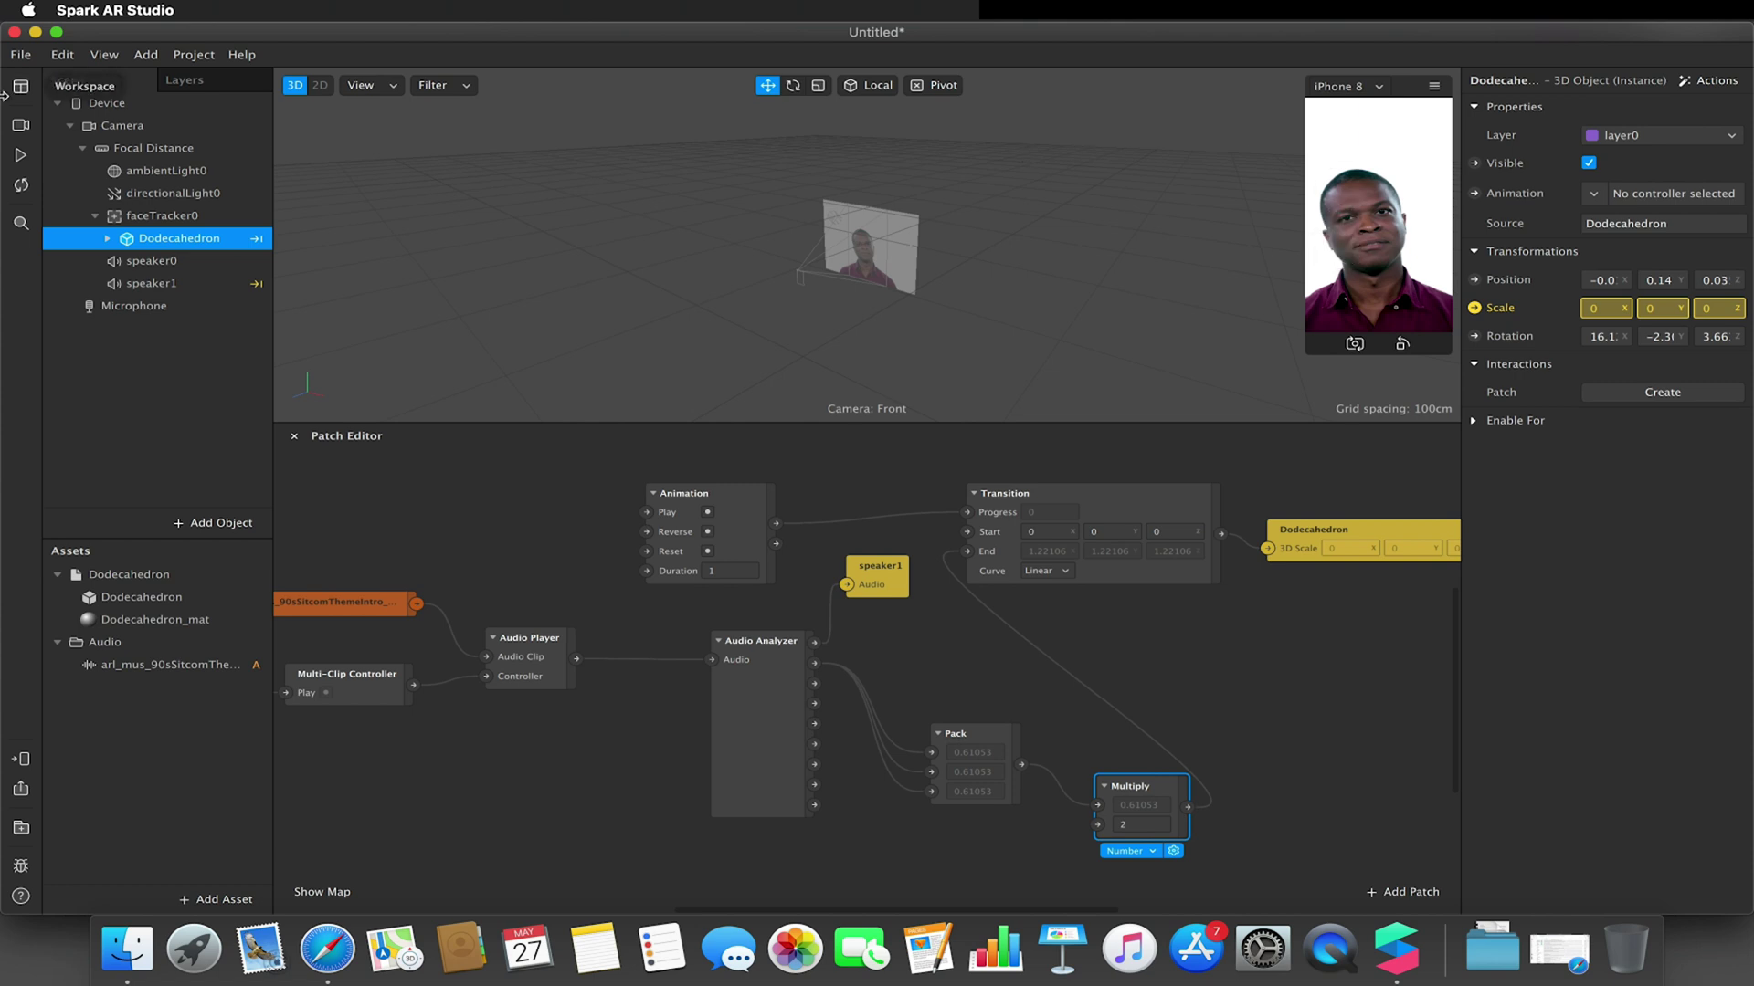
Play the preview video to check how the dodecahedron scales with the Multiply patch in place.
{"action": "left_click", "coordinate": [20, 155]}
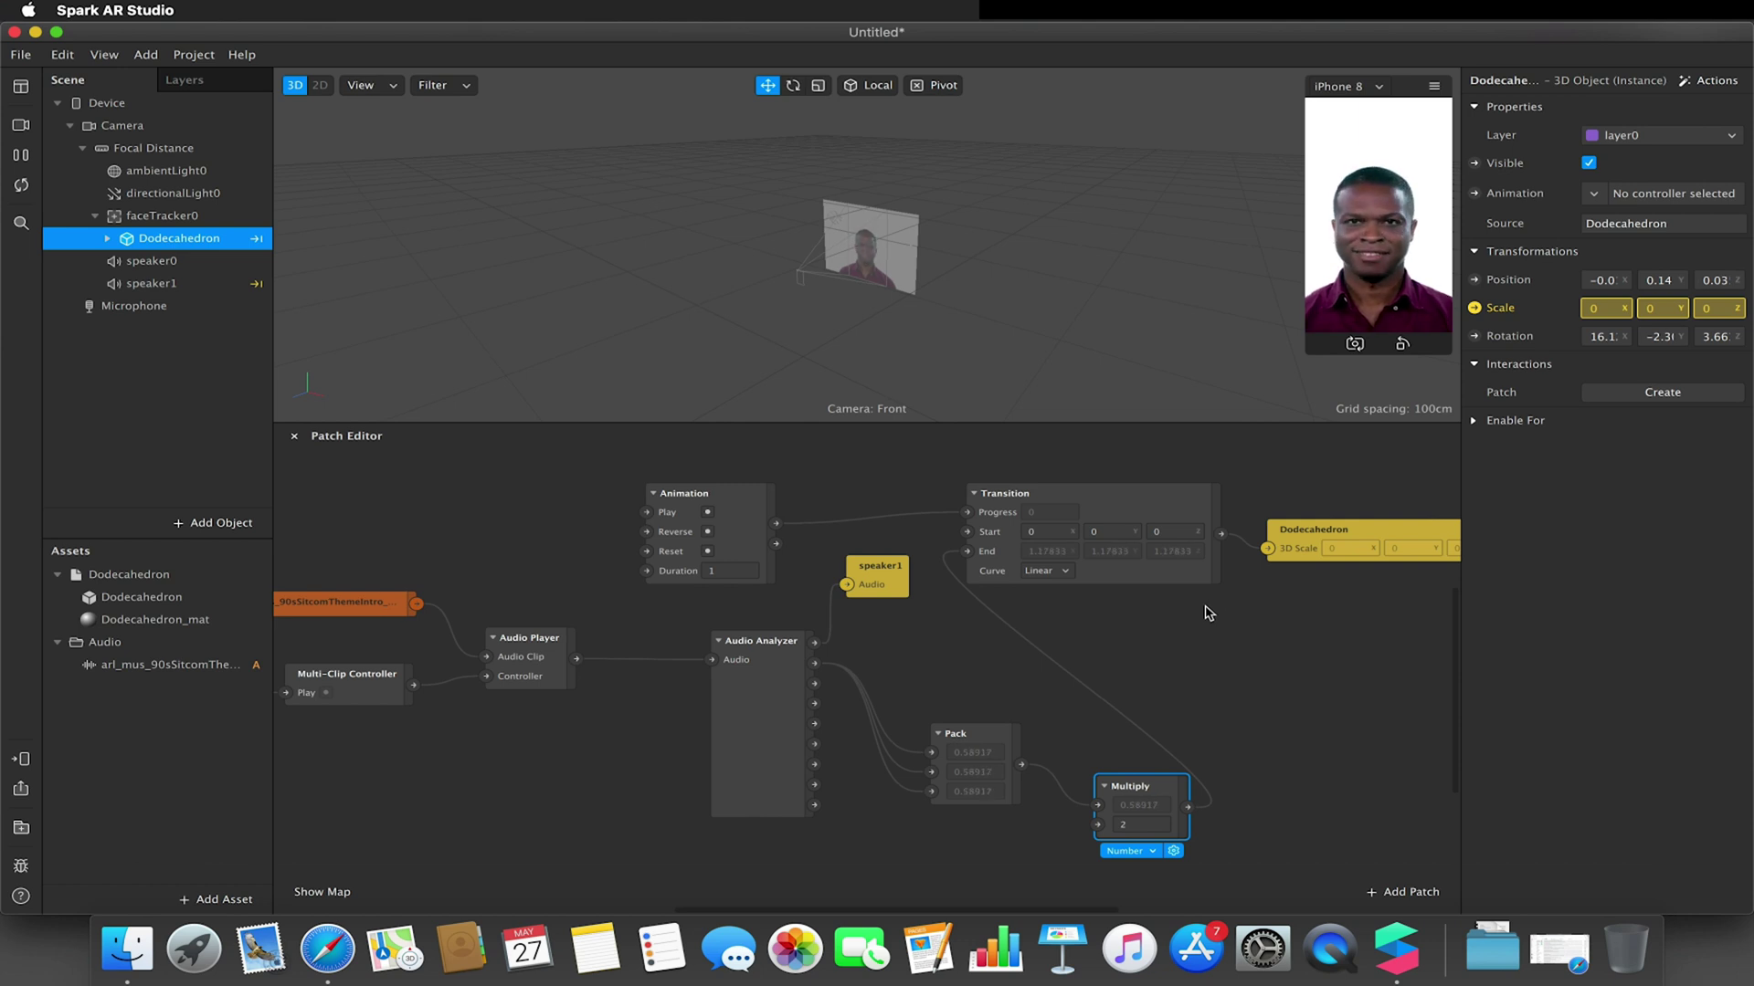
{"action": "scroll", "coordinate": [1209, 613], "scroll_direction": "right", "scroll_amount": 3}
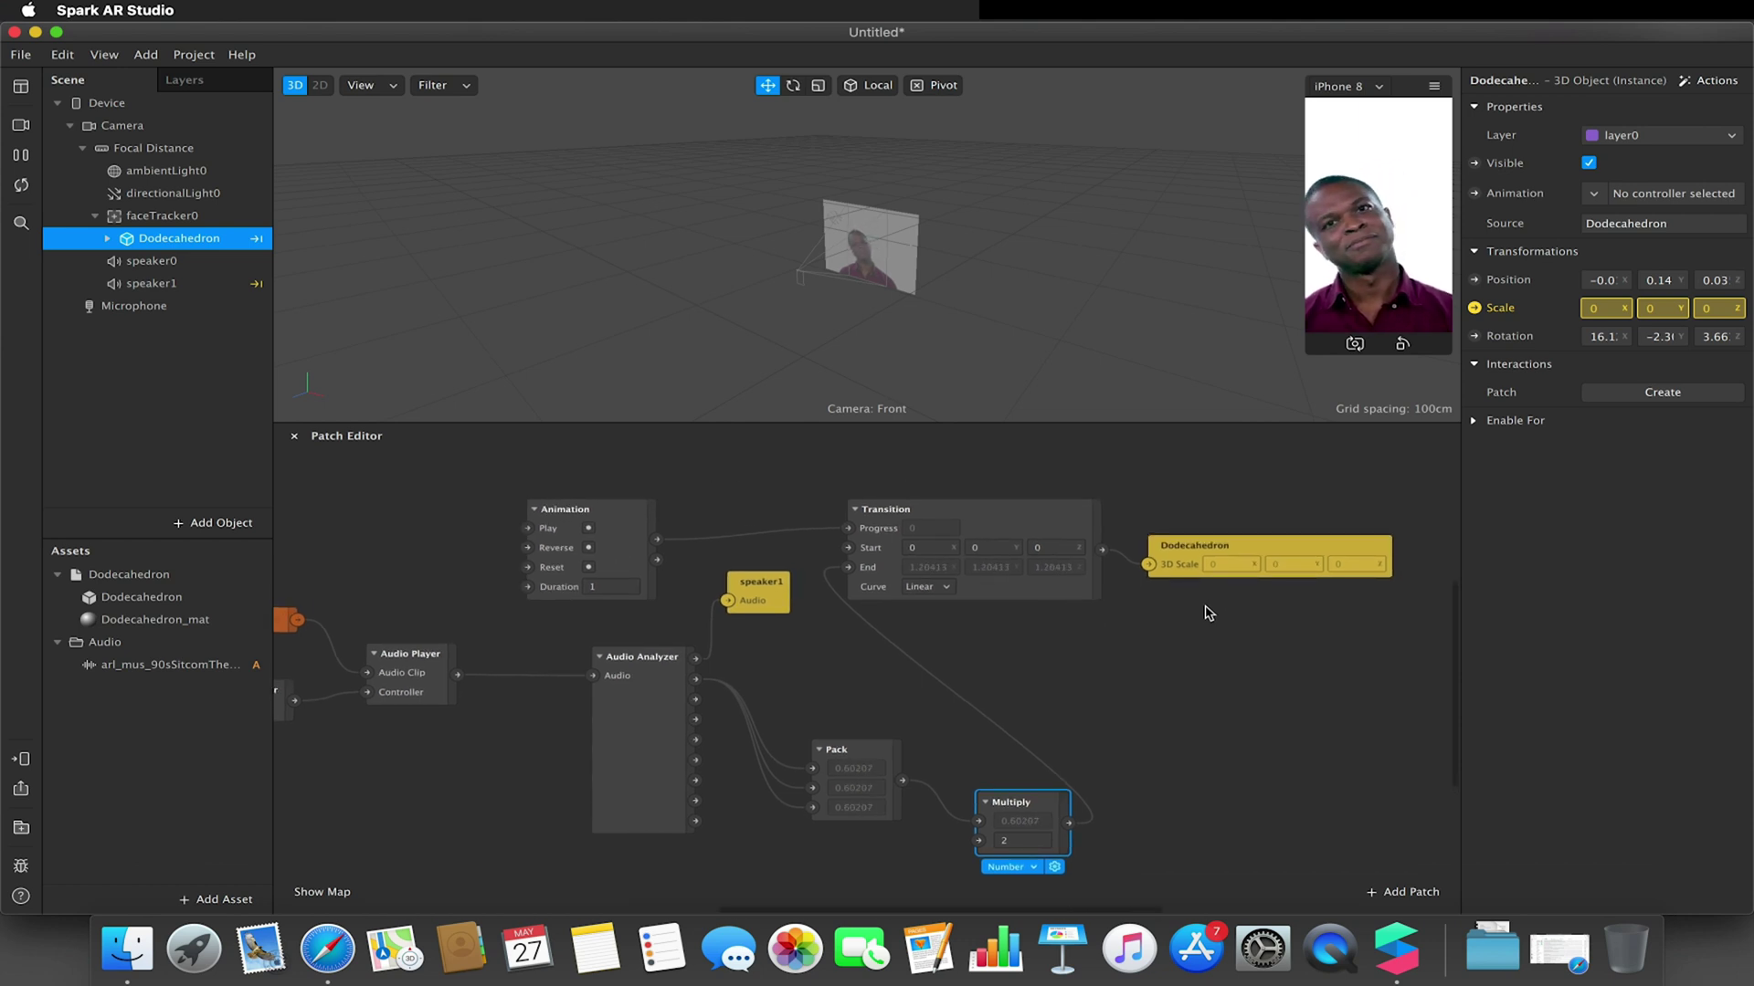
{"action": "left_click", "coordinate": [20, 155]}
{"action": "scroll", "coordinate": [509, 474], "scroll_direction": "left", "scroll_amount": 5}
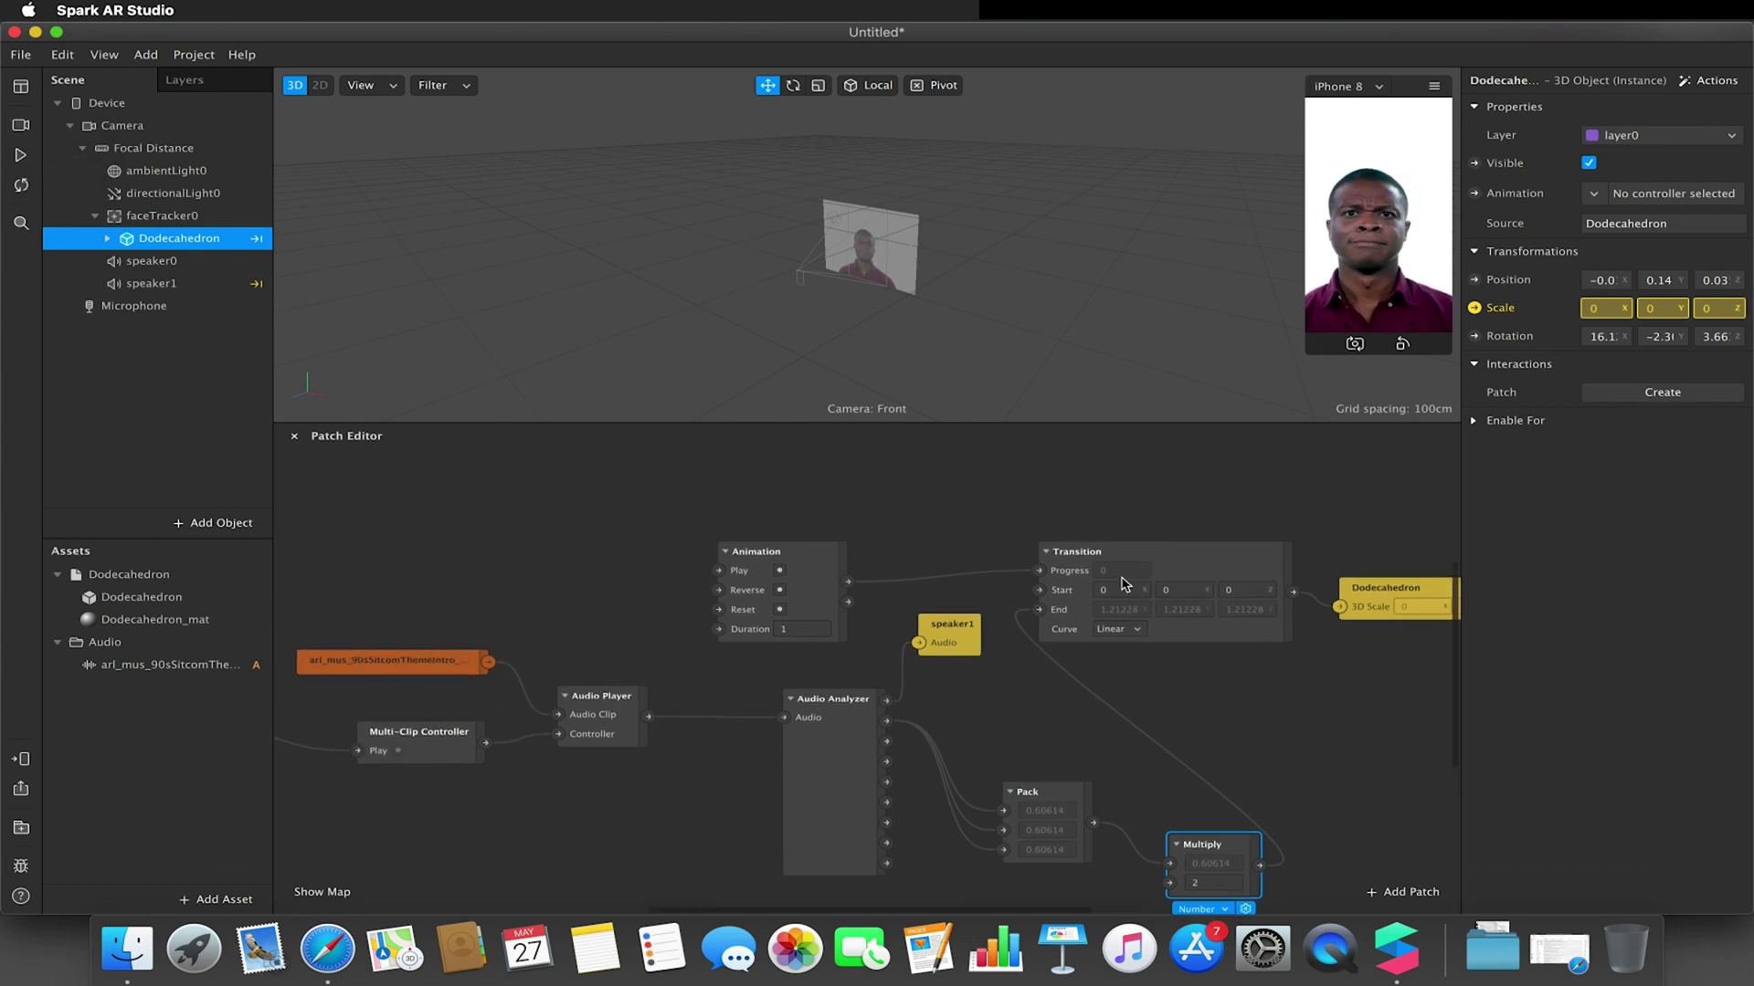
{"action": "scroll", "coordinate": [567, 668], "scroll_direction": "left", "scroll_amount": 4}
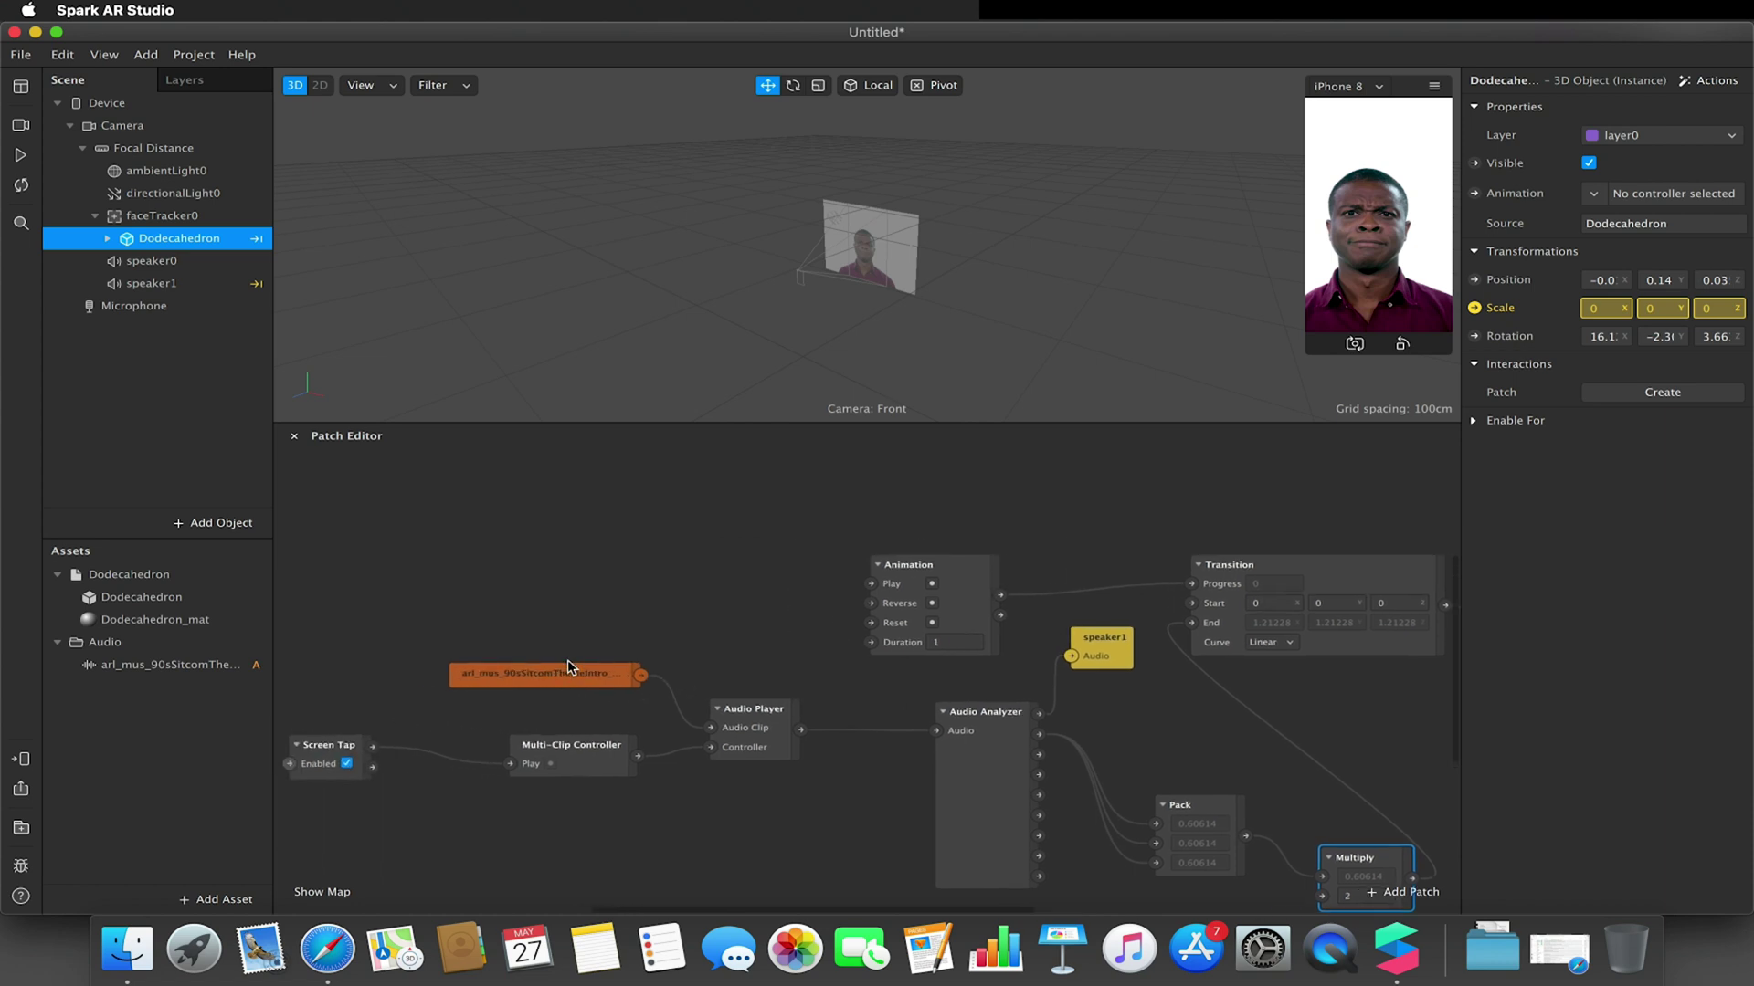
{"action": "left_click_drag", "start_coordinate": [388, 751], "coordinate": [891, 588]}
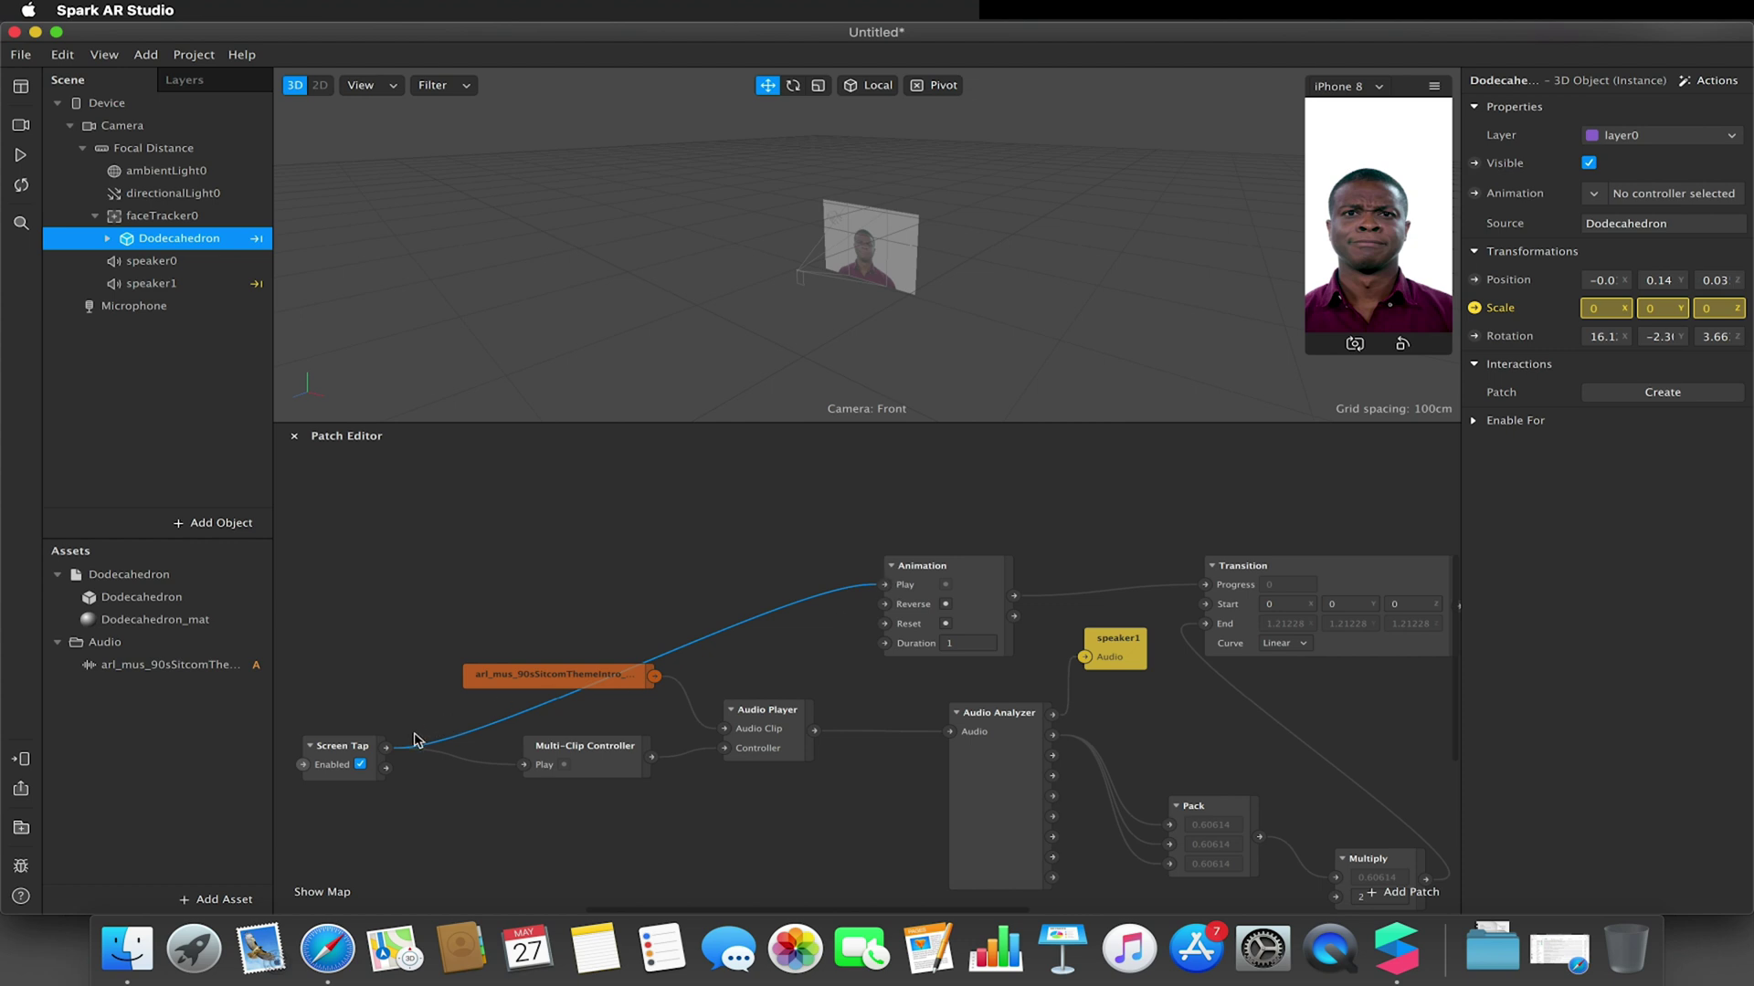
{"action": "key", "text": "BackSpace"}
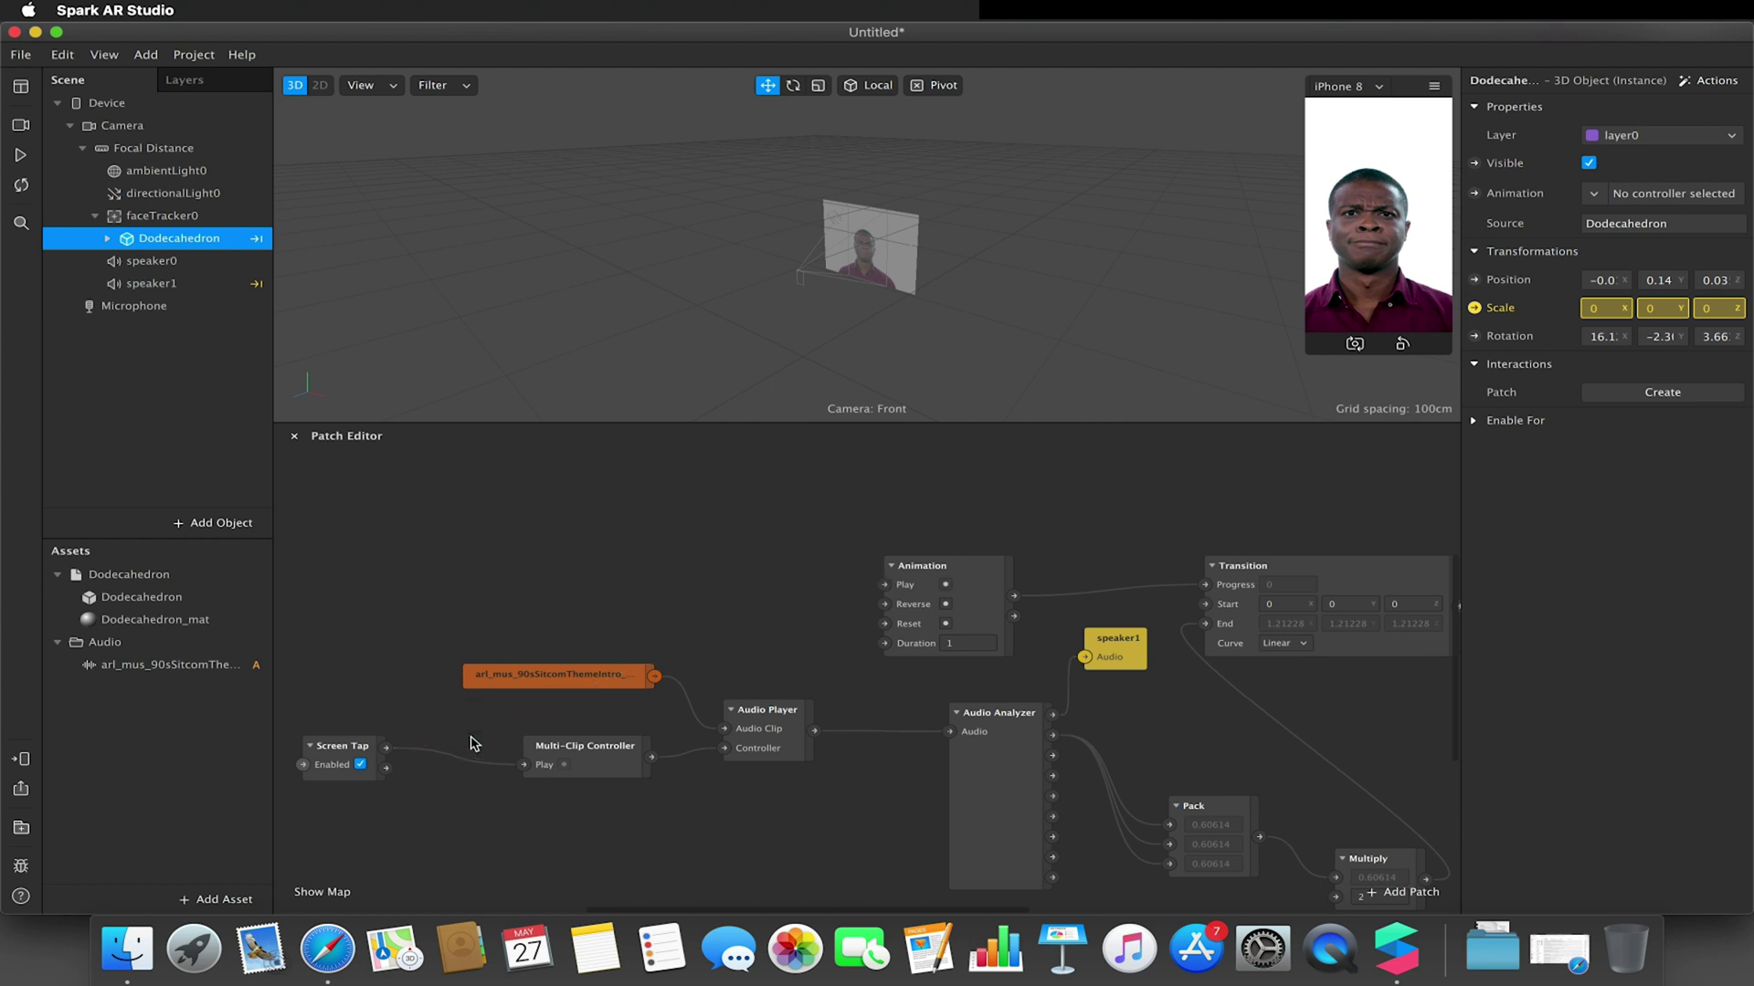
Add a Pulse patch from the Screen Tap and connect its Turned On output to the Animation's Play and Turned Off to Reverse.
{"action": "left_click_drag", "start_coordinate": [385, 748], "coordinate": [572, 514]}
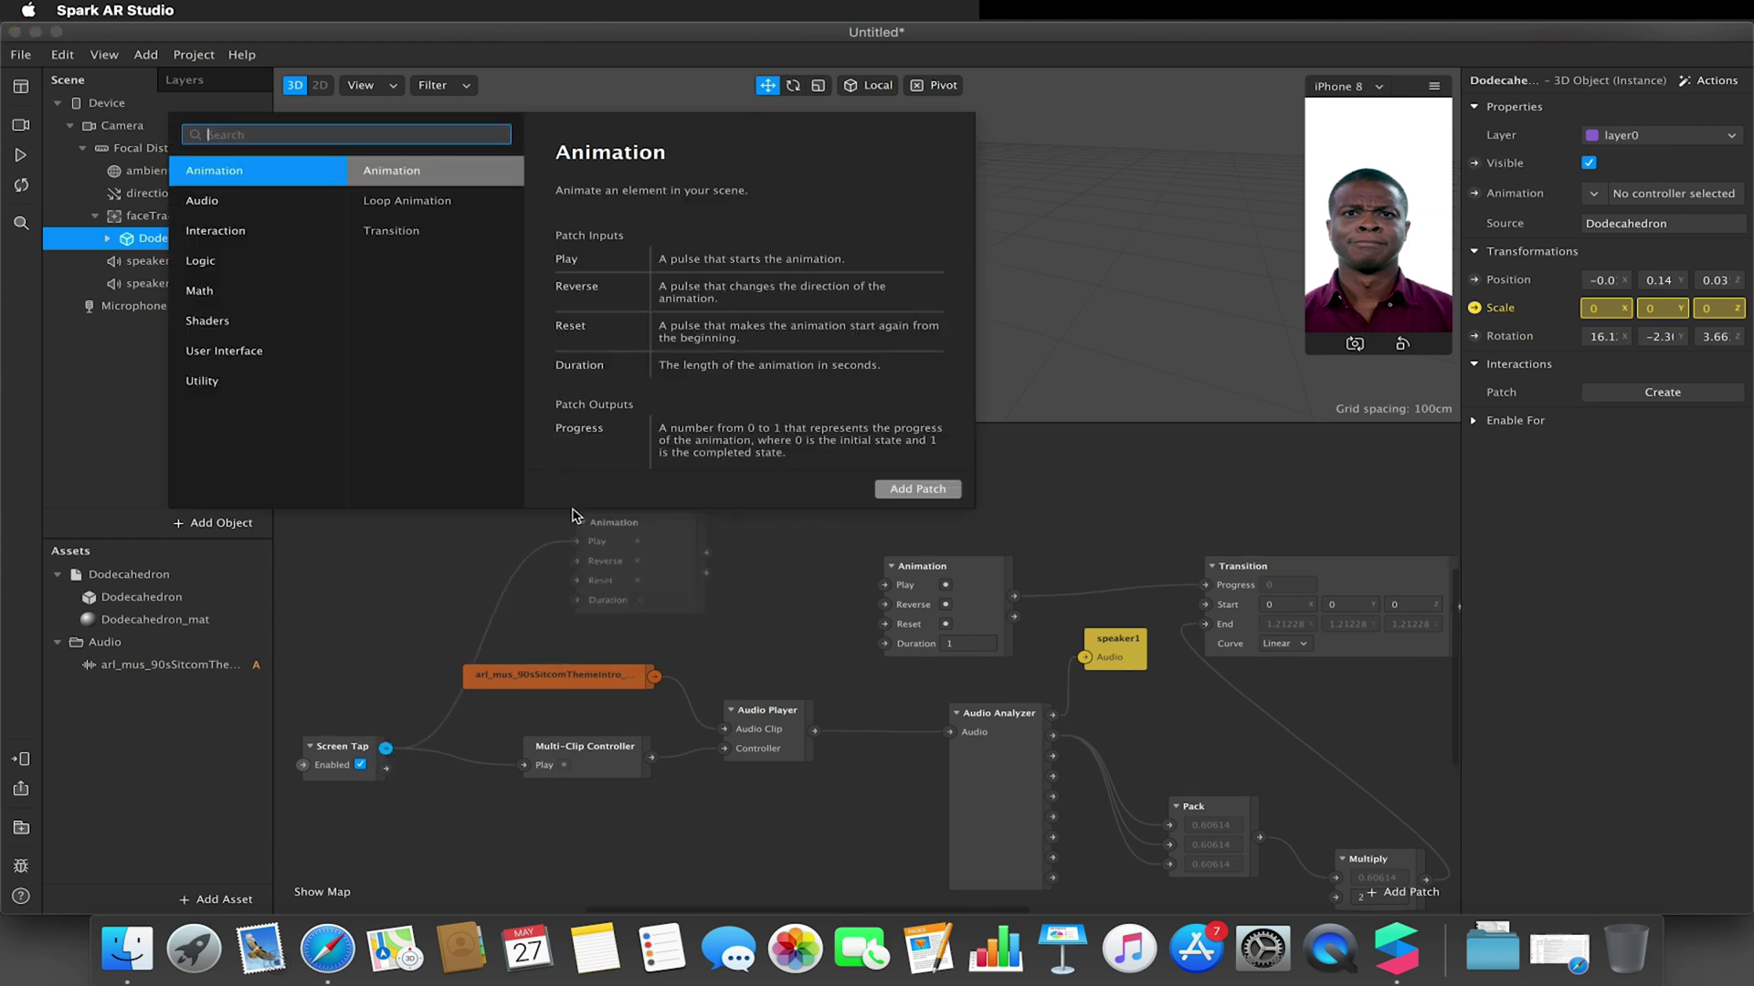
{"action": "type", "text": "pulse"}
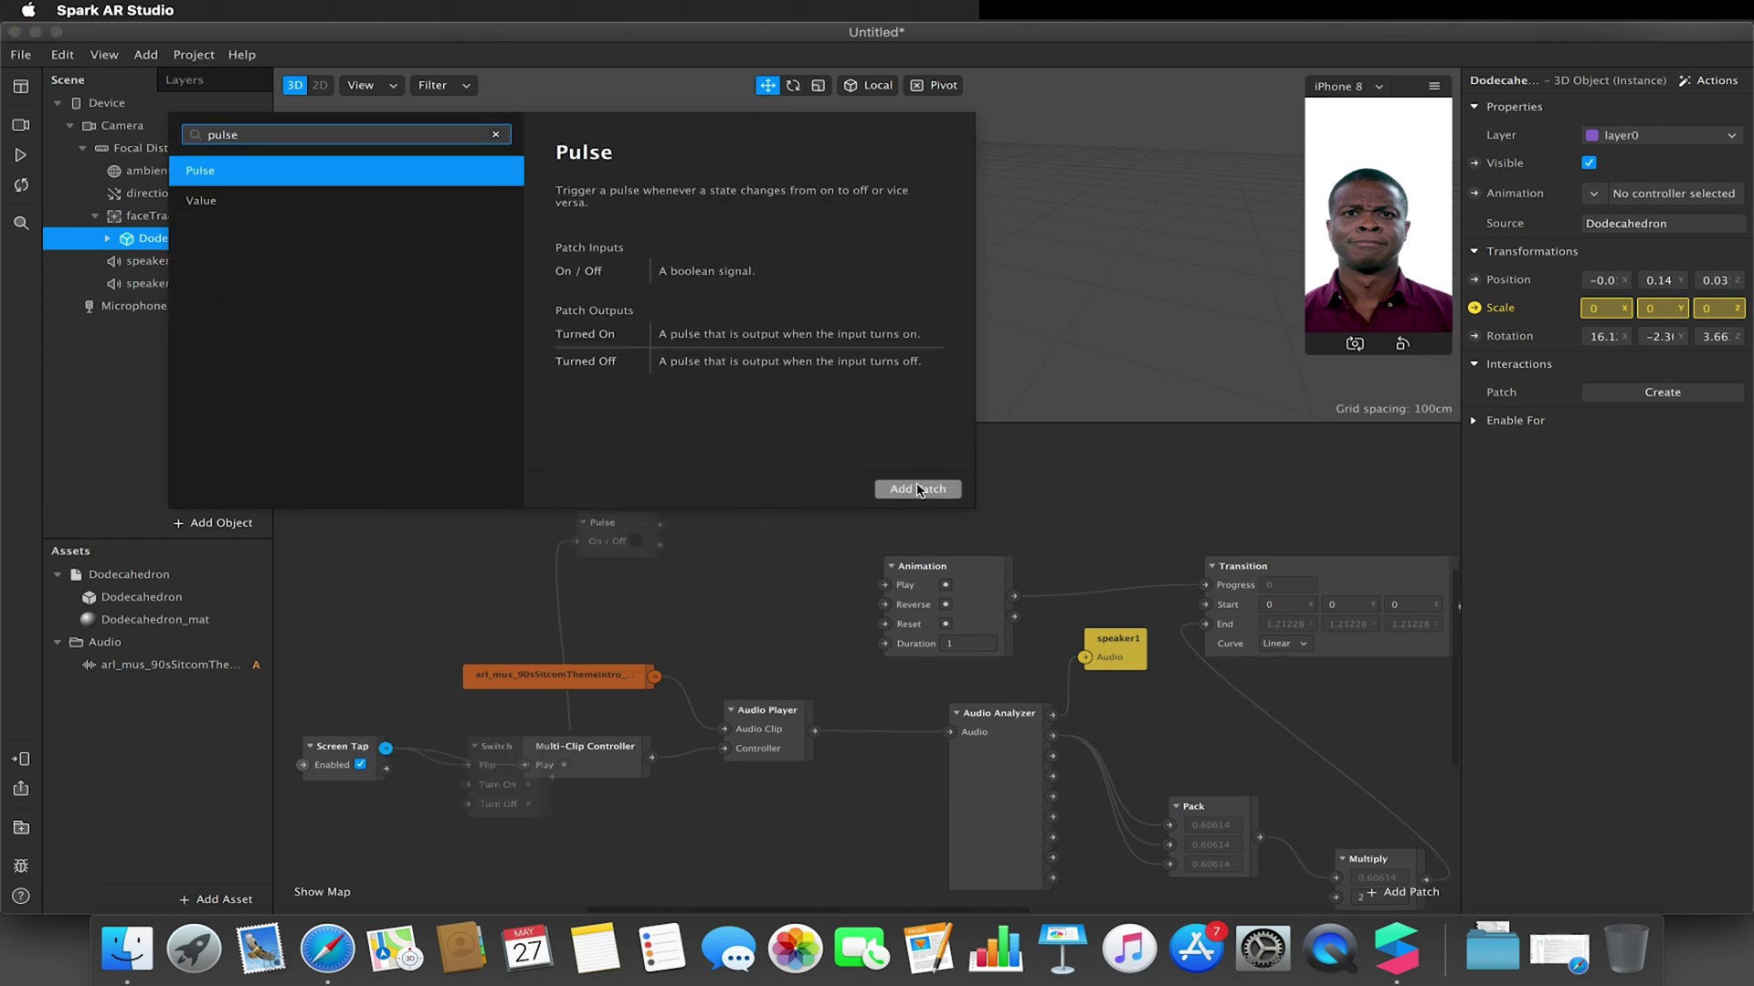
{"action": "left_click", "coordinate": [918, 489]}
{"action": "left_click_drag", "start_coordinate": [658, 524], "coordinate": [885, 584]}
{"action": "left_click_drag", "start_coordinate": [661, 549], "coordinate": [884, 605]}
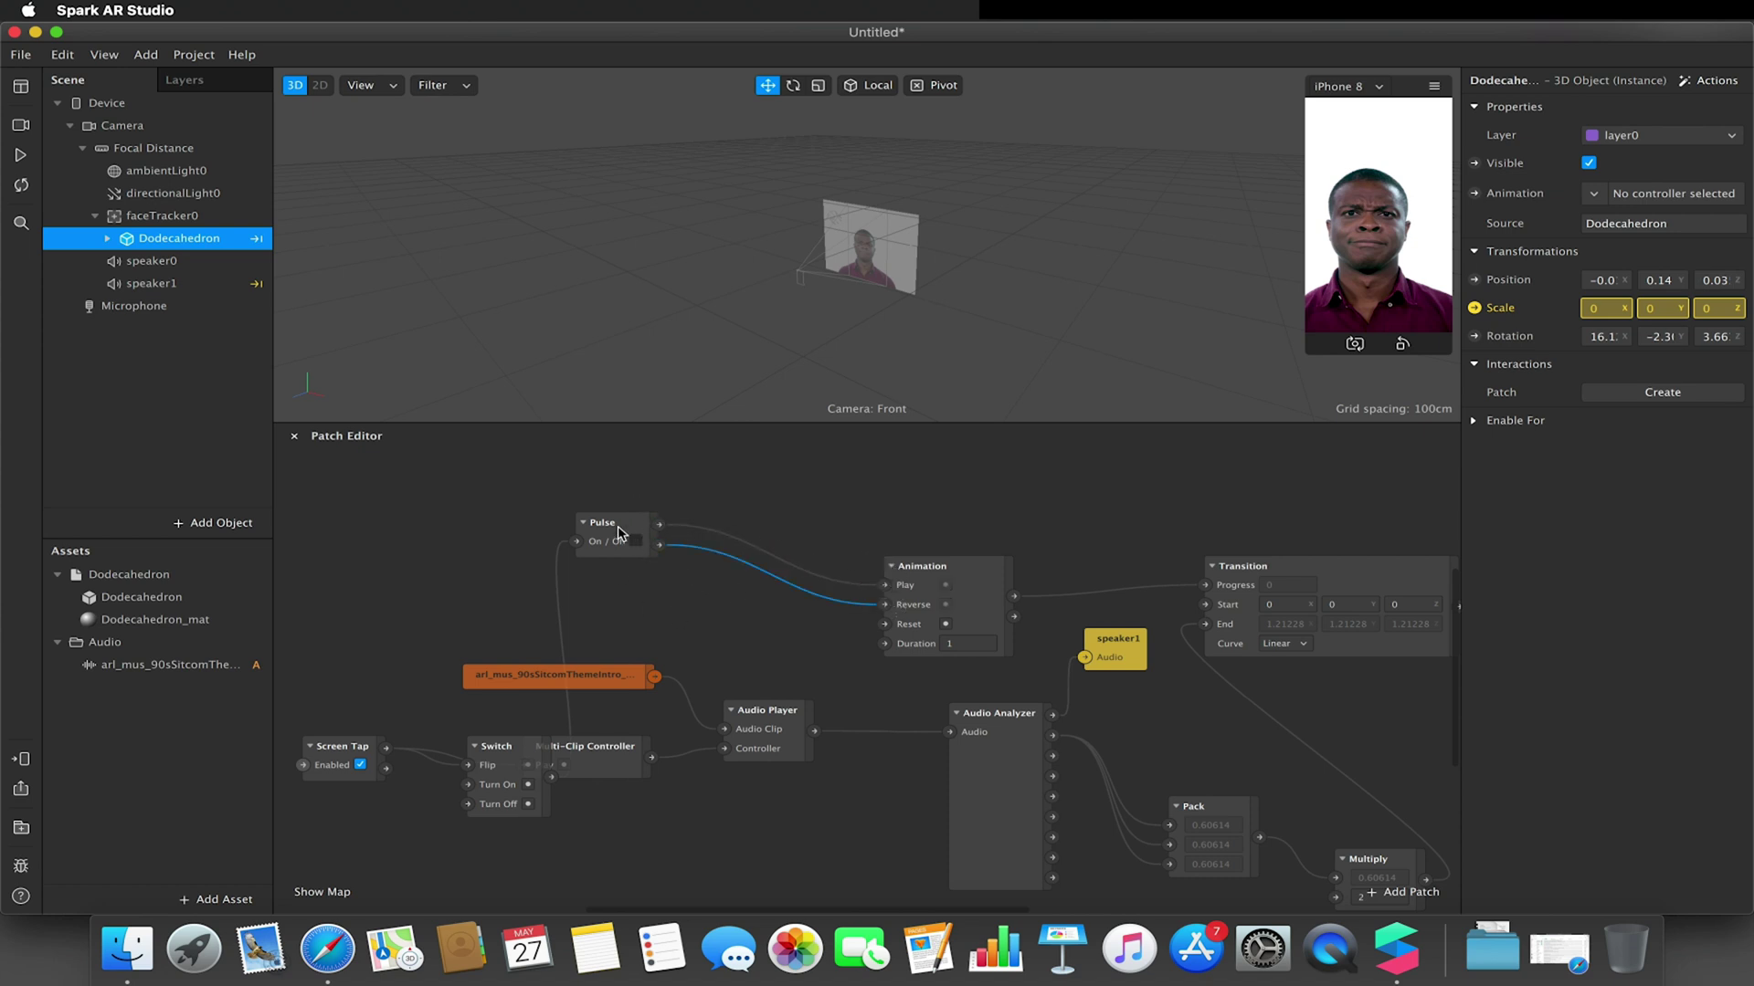
Separate the overlapping Switch and Screen Tap patches, and reroute the Screen Tap connection to the Switch's Turn On input.
{"action": "left_click_drag", "start_coordinate": [490, 741], "coordinate": [403, 555]}
{"action": "left_click_drag", "start_coordinate": [348, 750], "coordinate": [288, 747]}
{"action": "left_click_drag", "start_coordinate": [361, 669], "coordinate": [382, 605]}
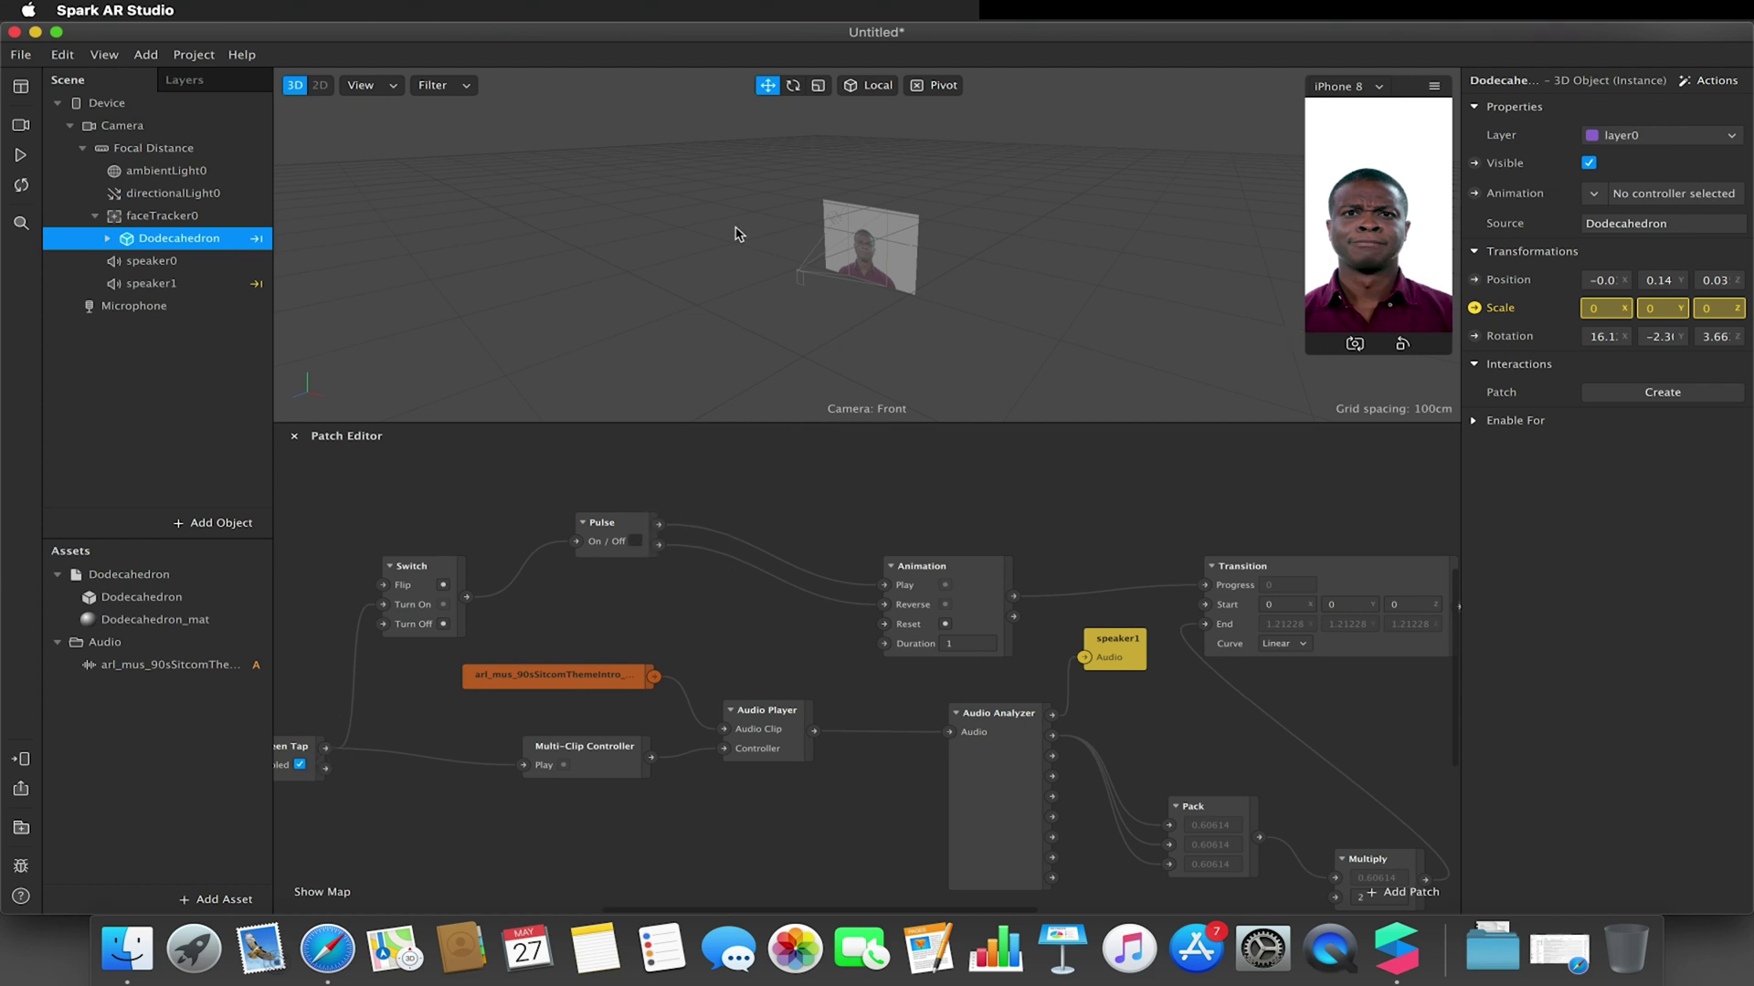
Play the preview and simulate a tap to test the dodecahedron's audio-driven scaling, muting the computer's sound.
{"action": "left_click", "coordinate": [20, 154]}
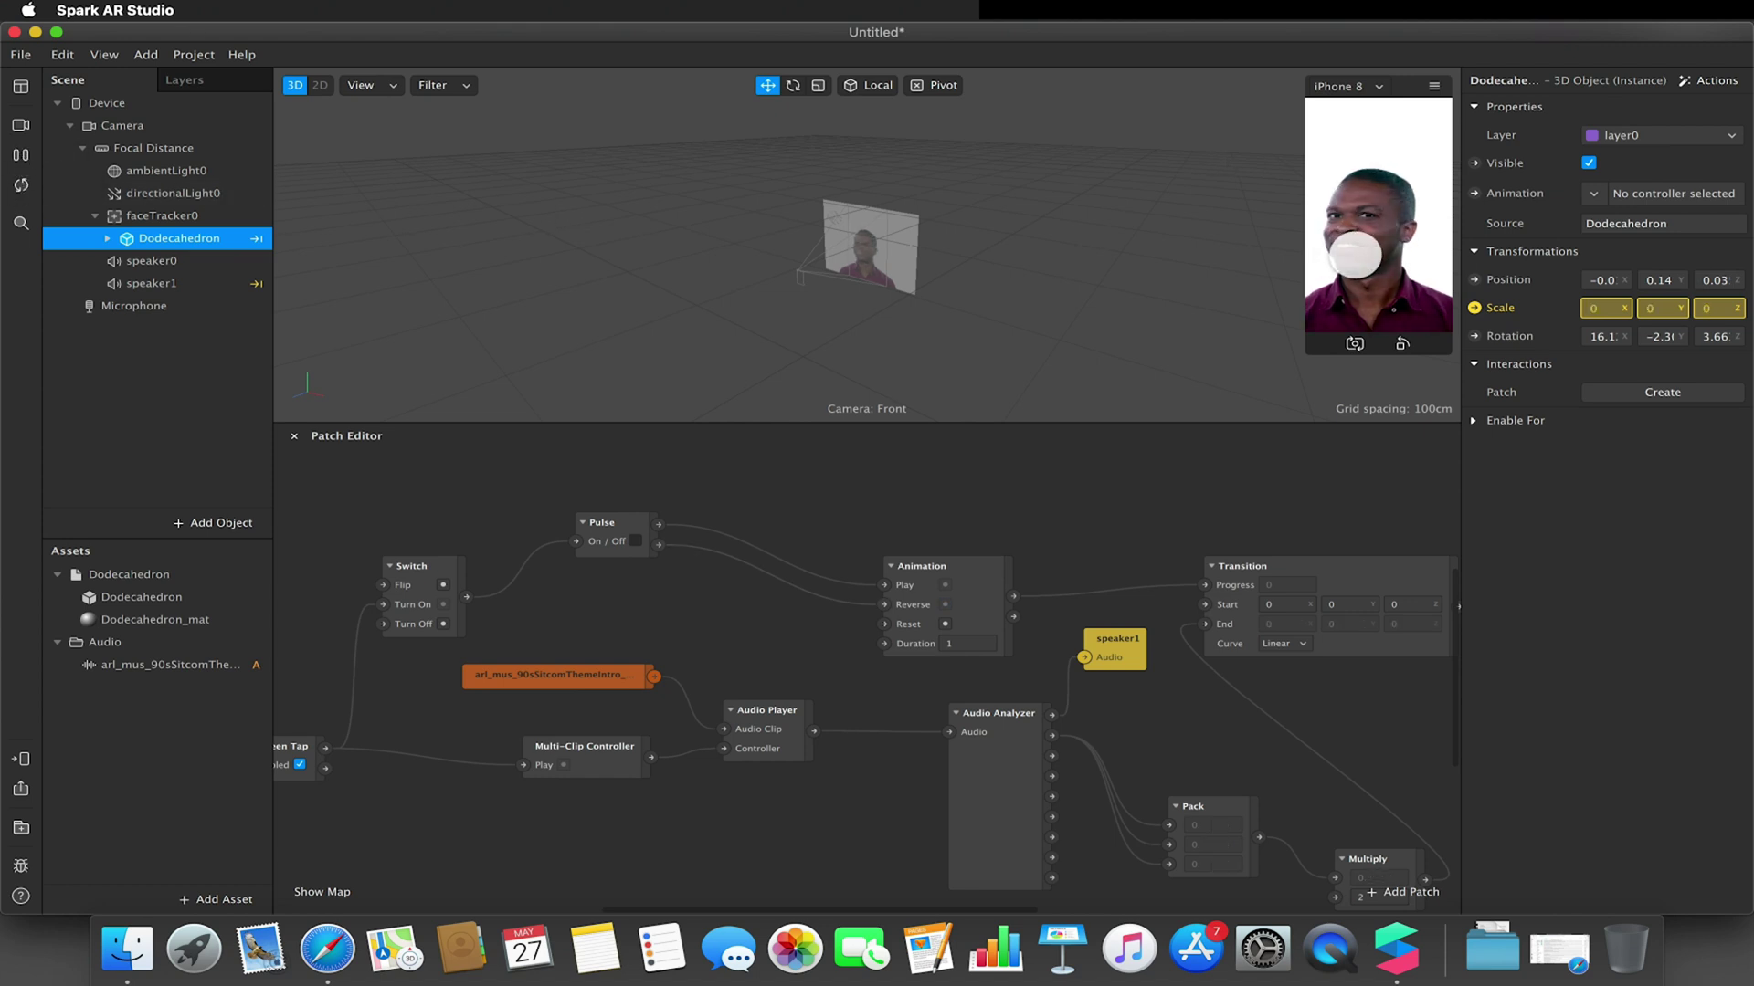
{"action": "left_click", "coordinate": [634, 541]}
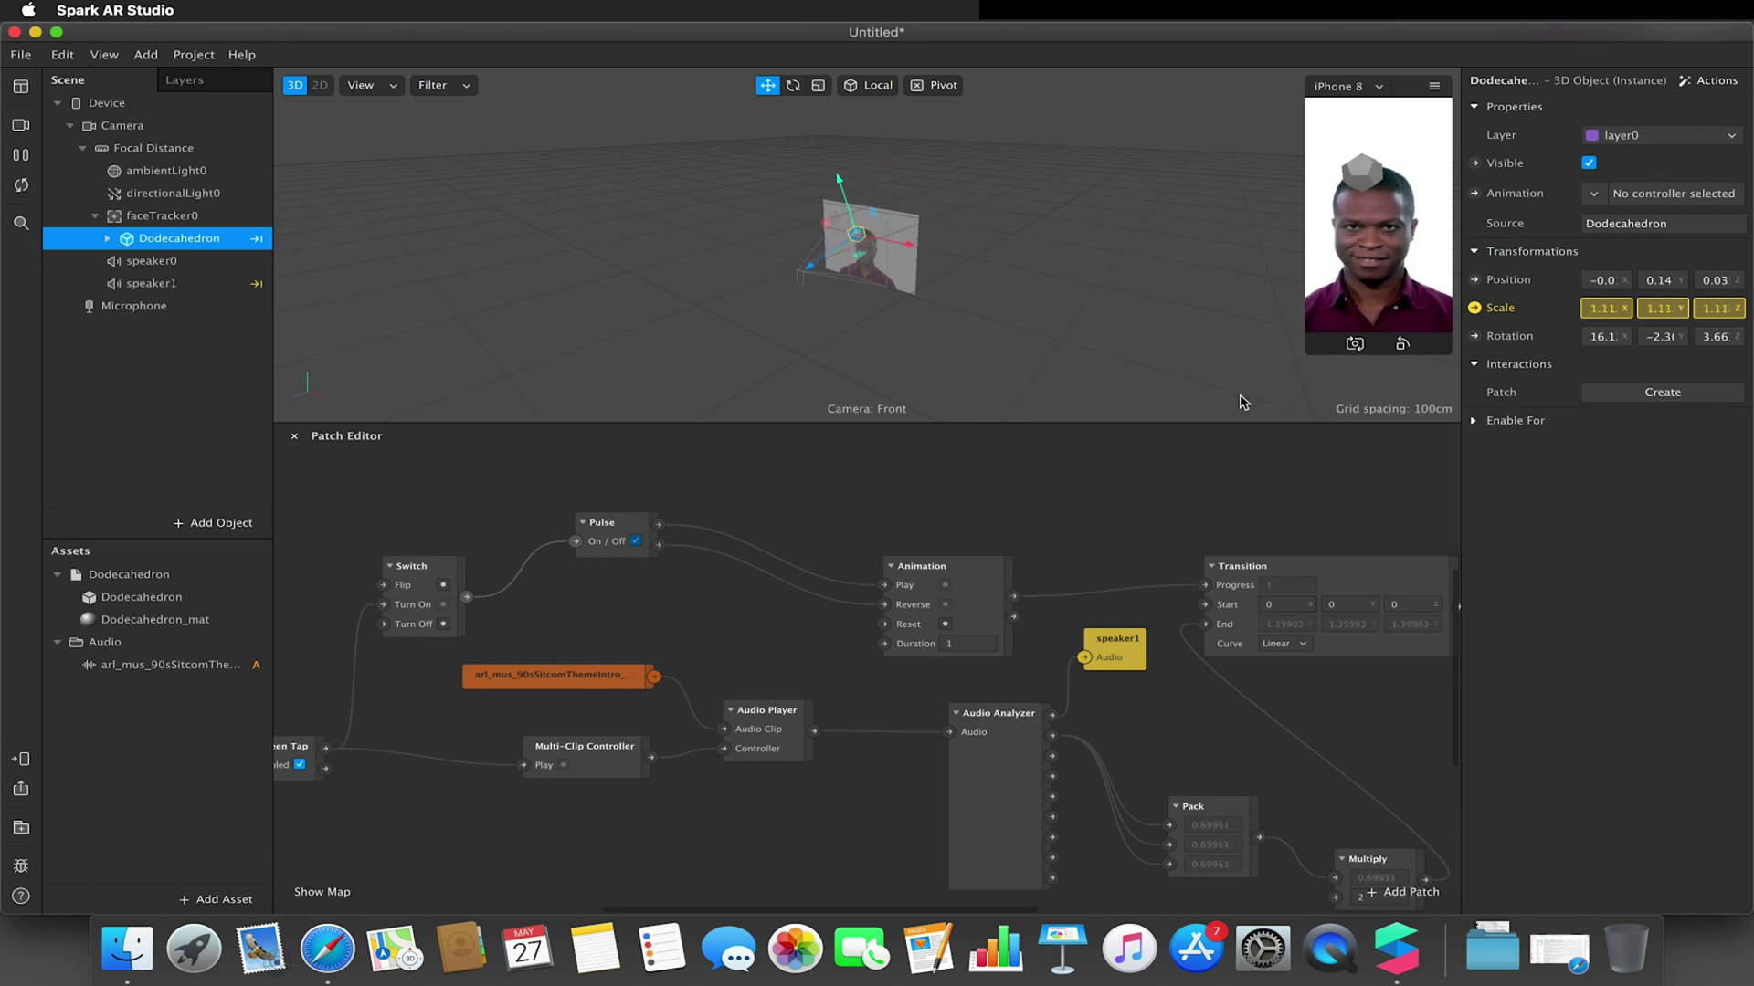
{"action": "key", "text": "XF86AudioMute"}
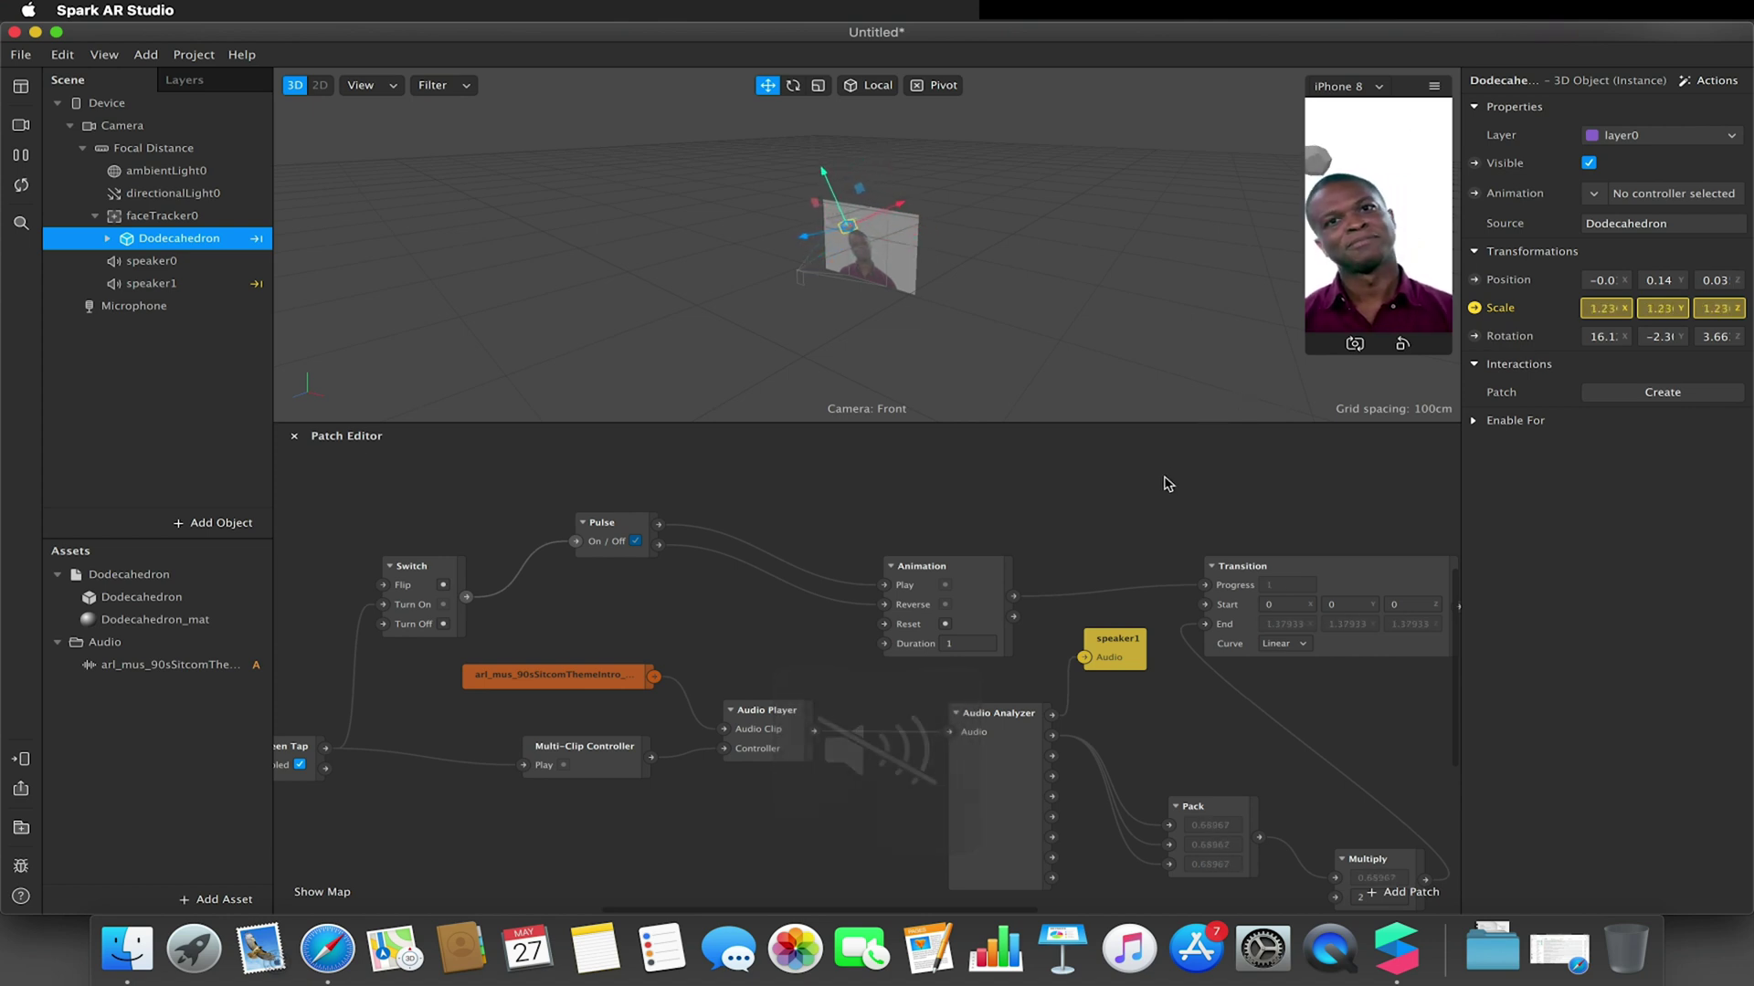
Change the curve of the Transition that drives the Dodecahedron's scale to Bounce In-Out.
{"action": "scroll", "coordinate": [1168, 484], "scroll_direction": "right", "scroll_amount": 2}
{"action": "scroll", "coordinate": [1168, 484], "scroll_direction": "right", "scroll_amount": 2}
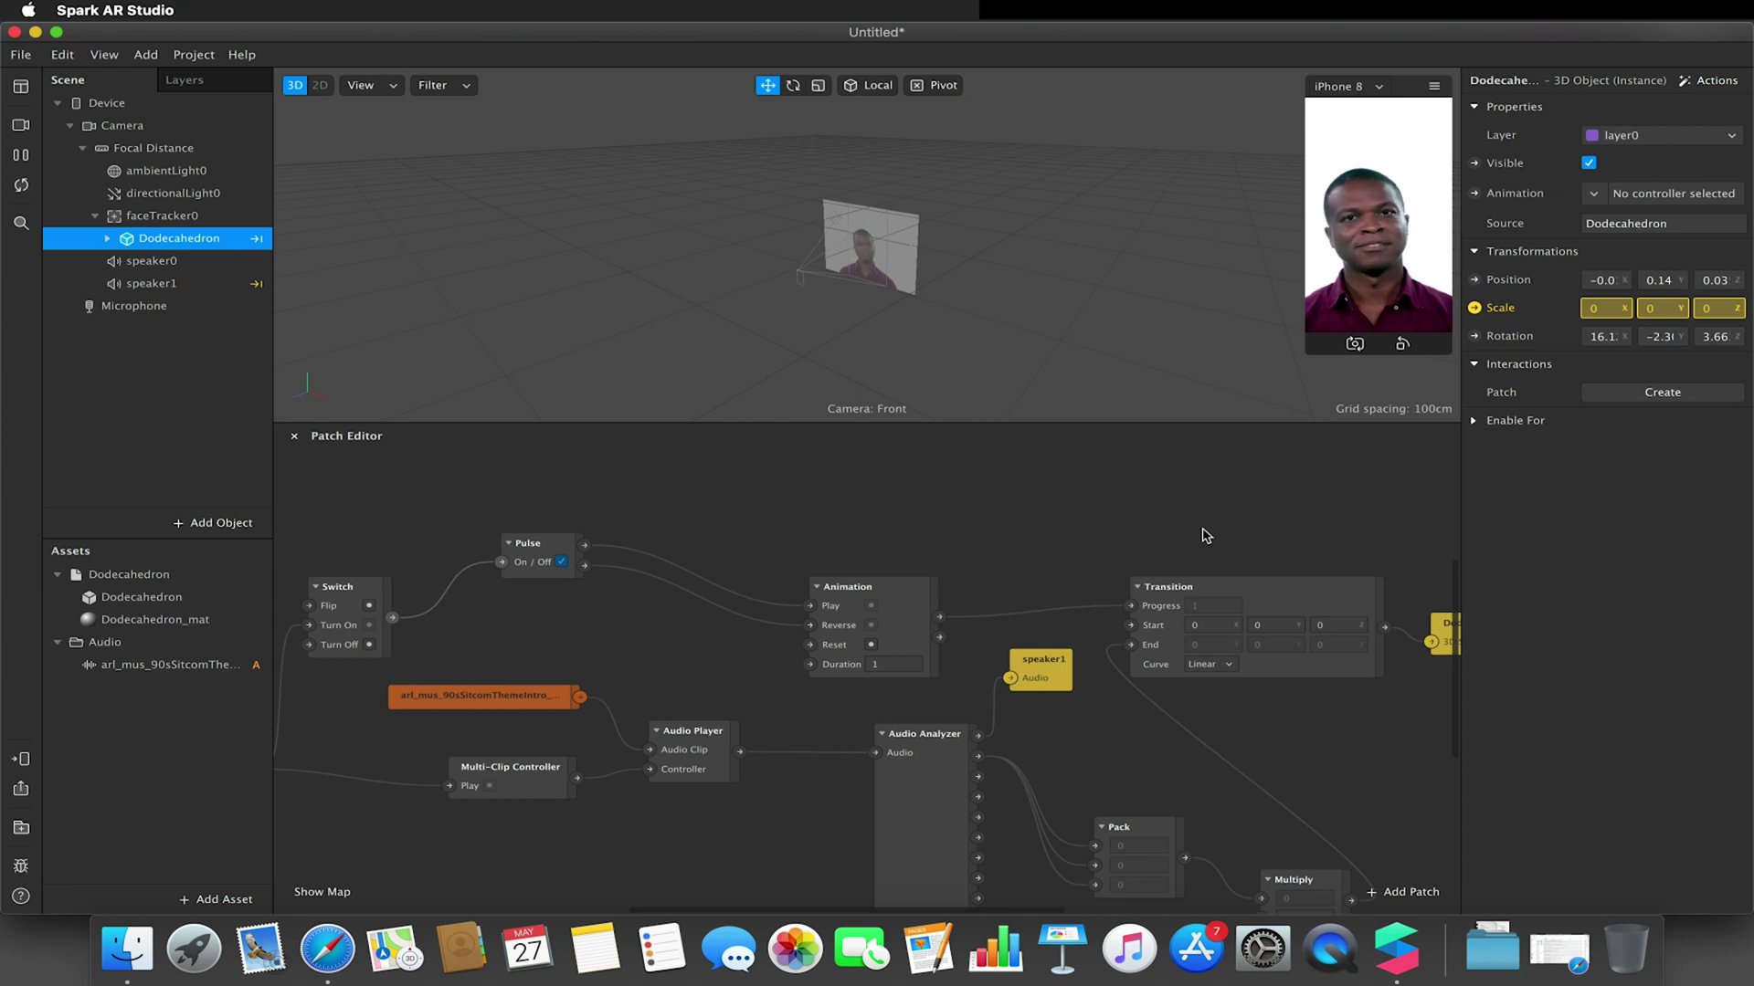
{"action": "left_click", "coordinate": [1204, 665]}
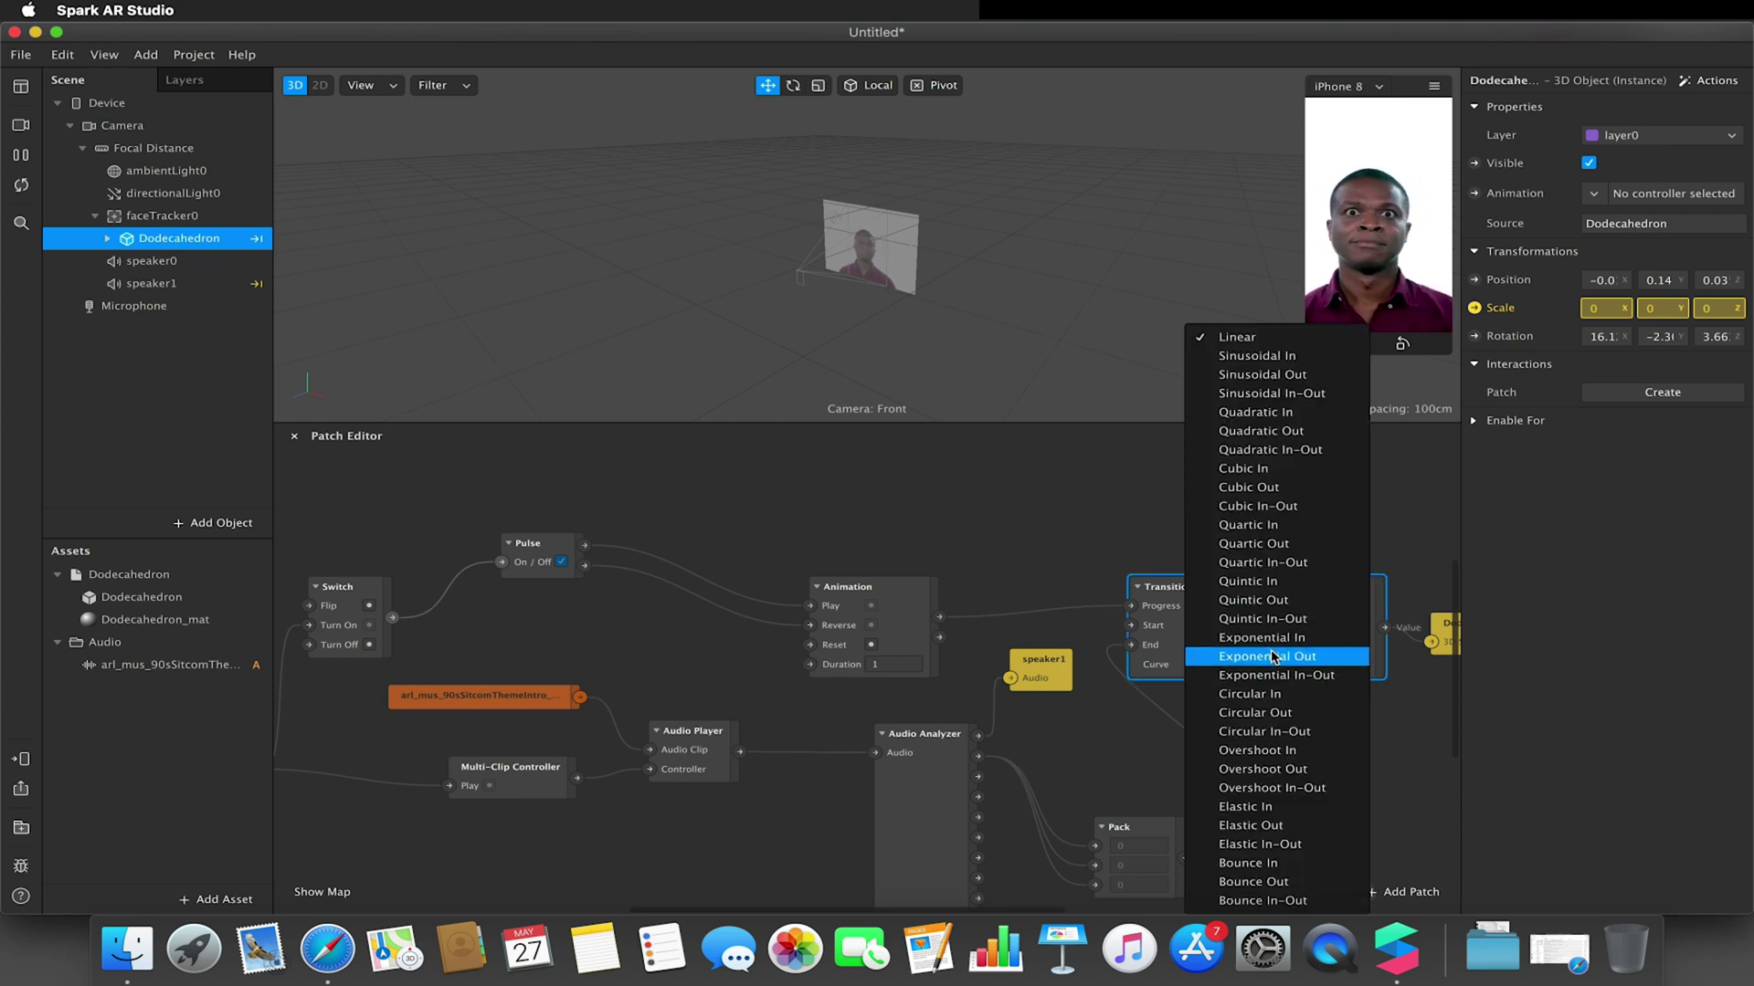
{"action": "left_click", "coordinate": [1285, 901]}
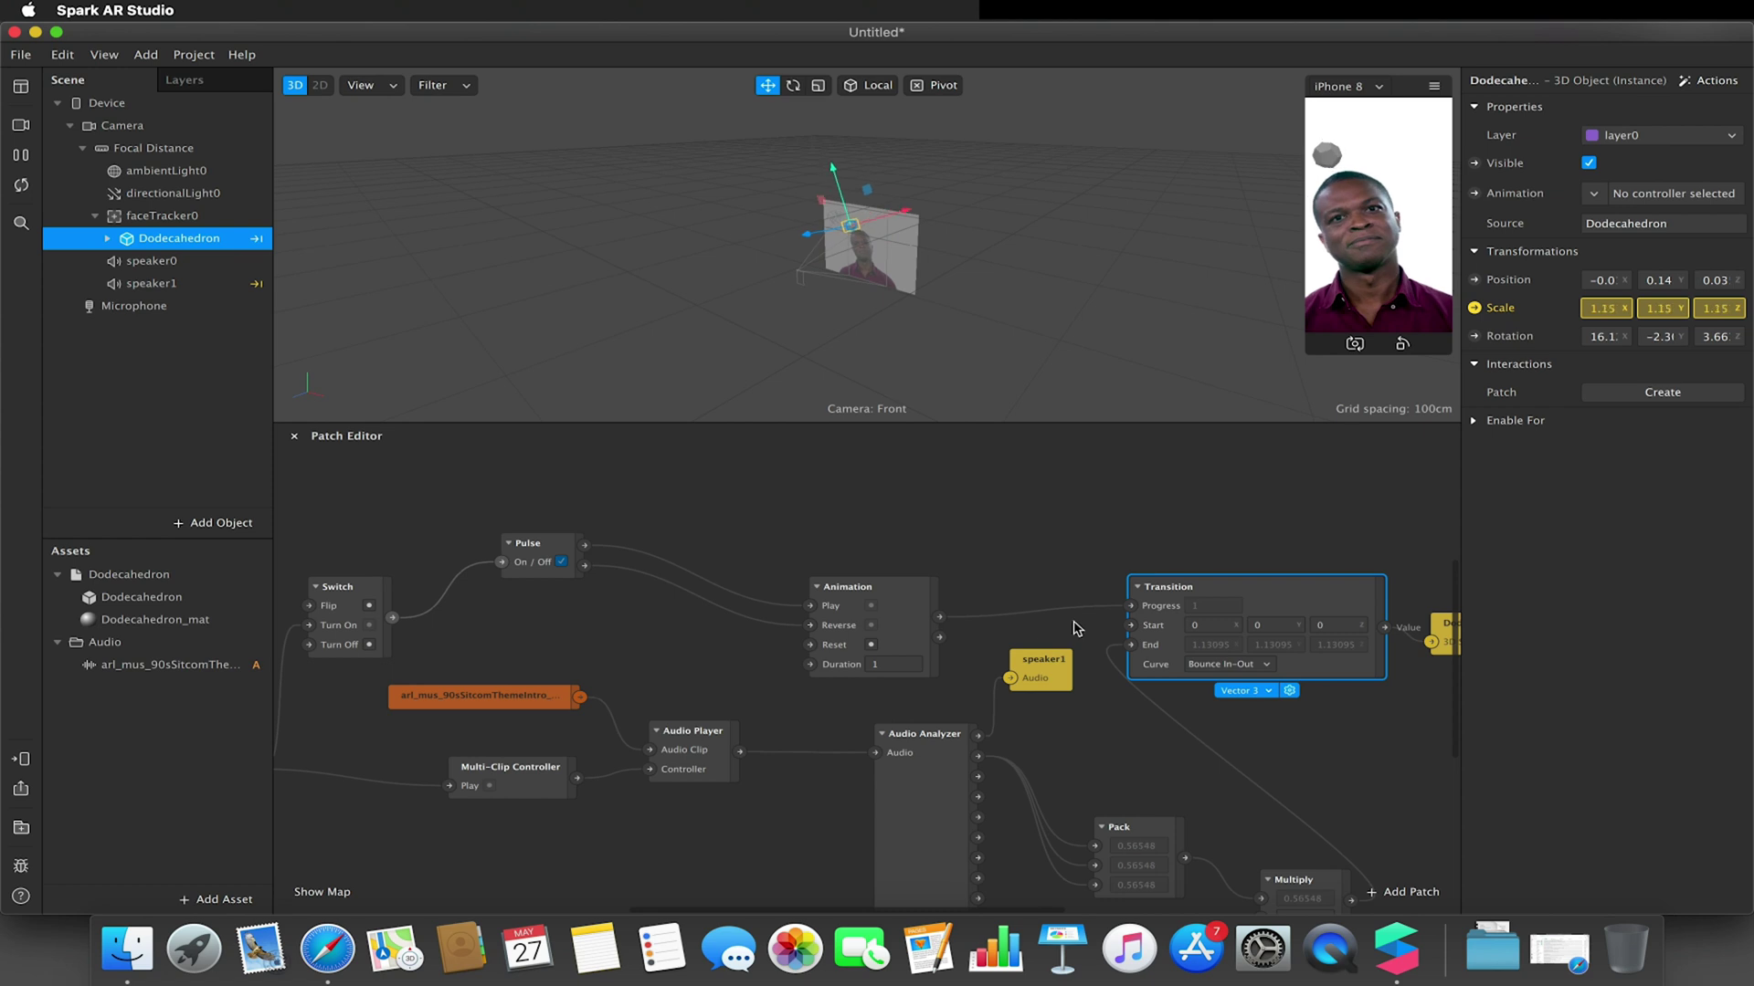
Set the Animation patch's Duration to 10.
{"action": "left_click", "coordinate": [891, 664]}
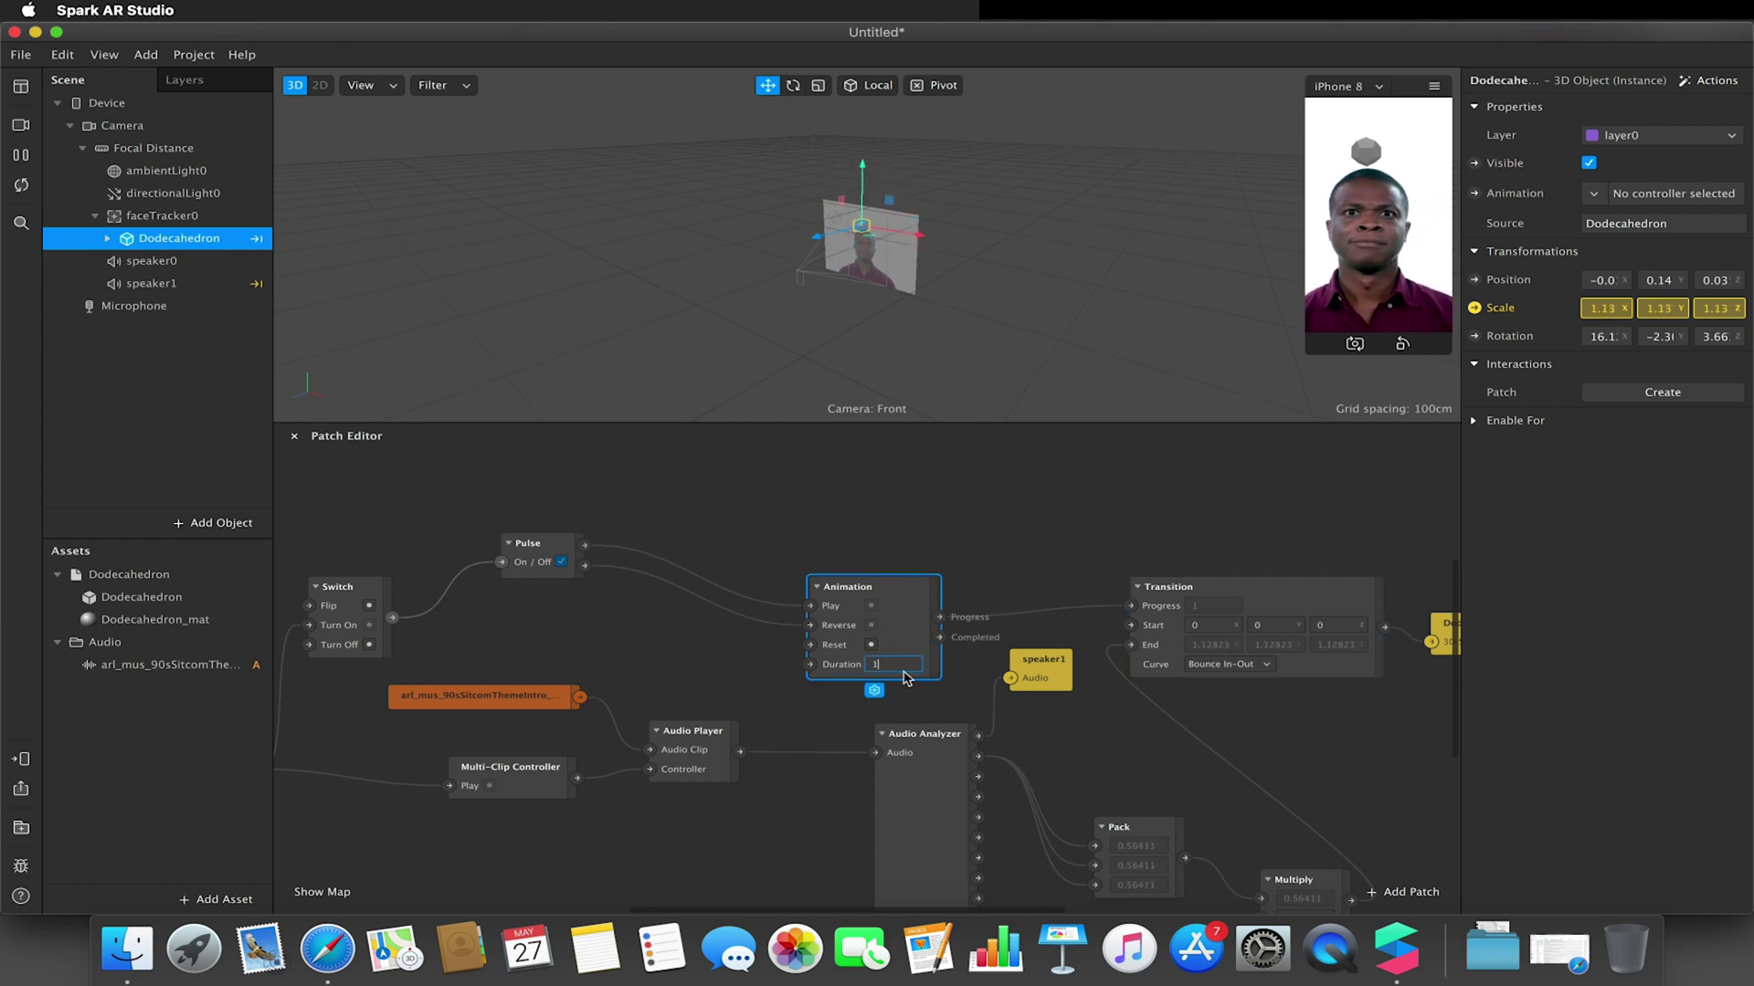
{"action": "type", "text": "10"}
{"action": "key", "text": "Return"}
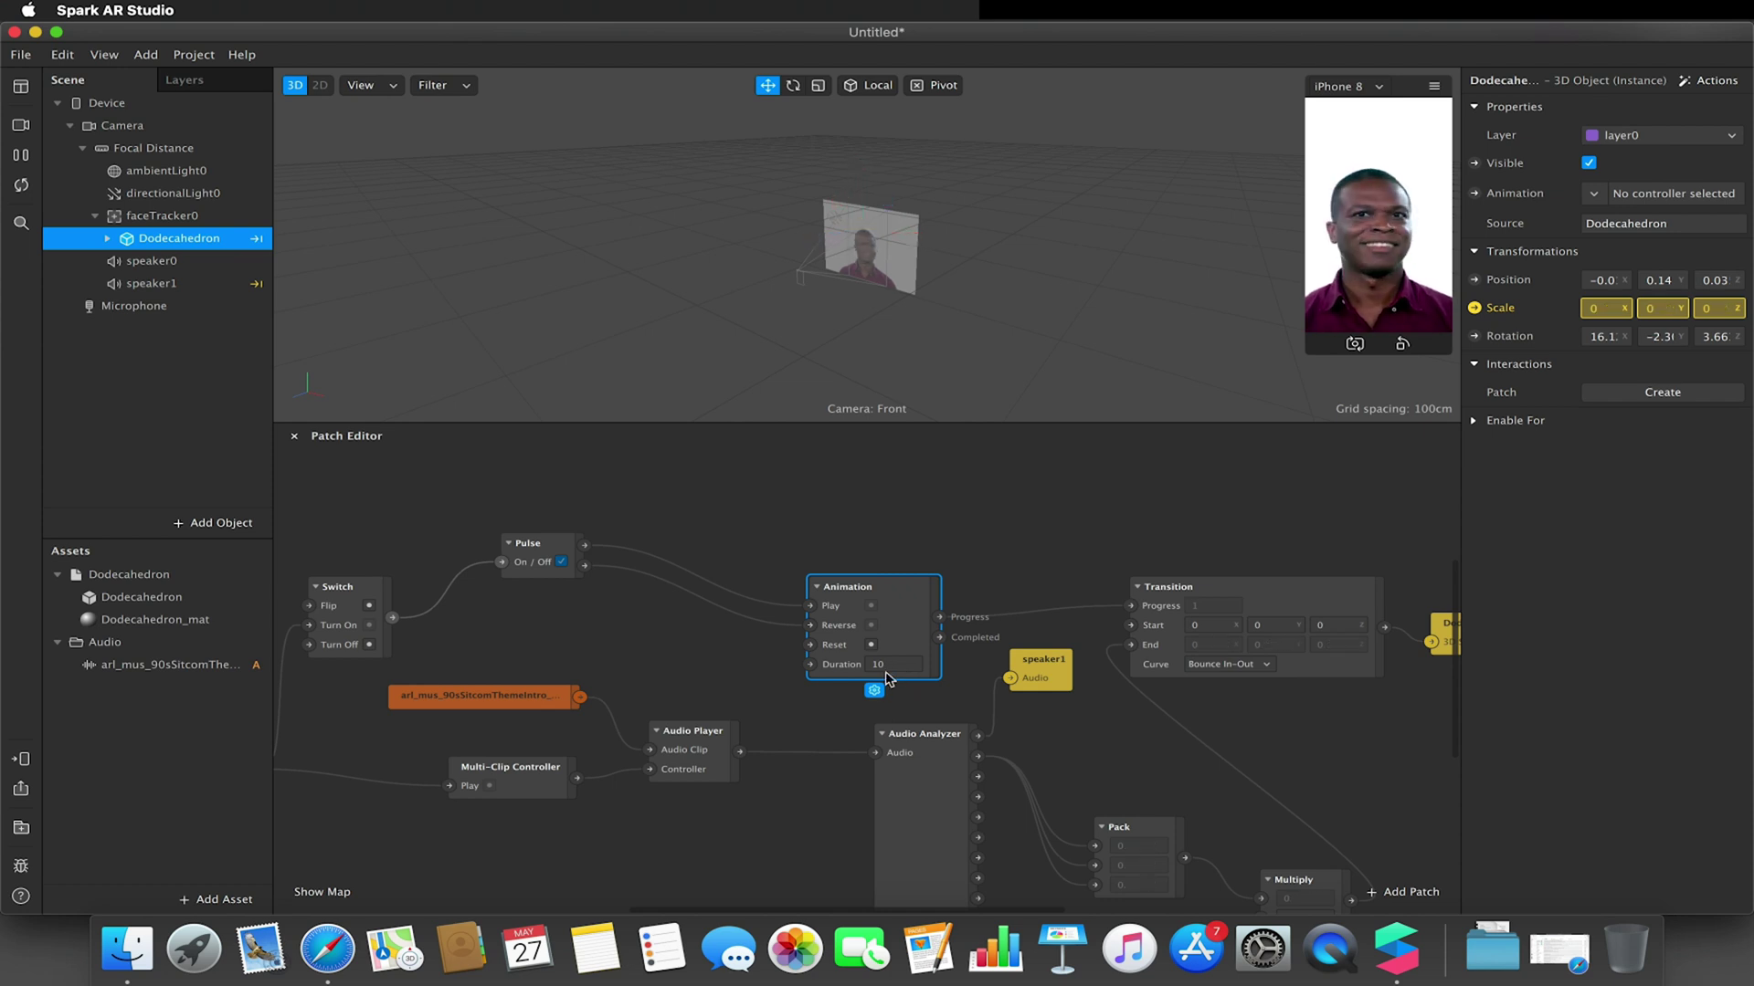
Select the Dodecahedron_mat material and insert a Loop Animation patch in the empty area below the Audio Analyzer.
{"action": "left_click", "coordinate": [153, 621]}
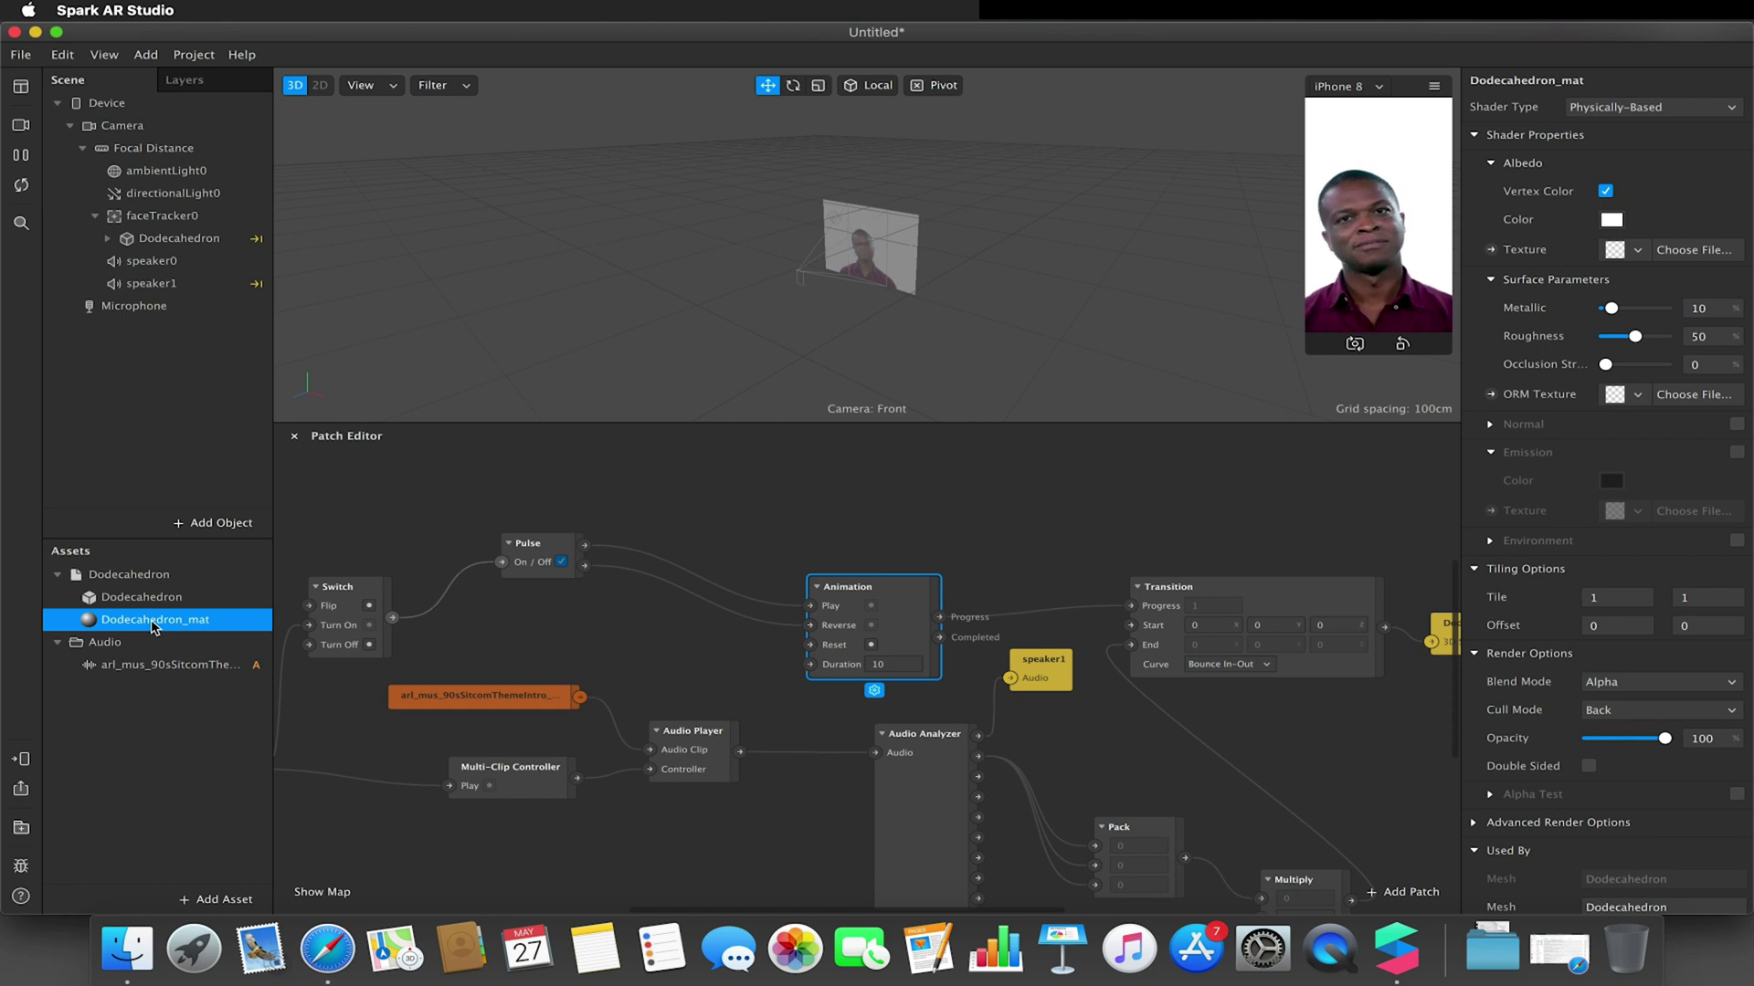
{"action": "scroll", "coordinate": [1210, 544], "scroll_direction": "down", "scroll_amount": 10}
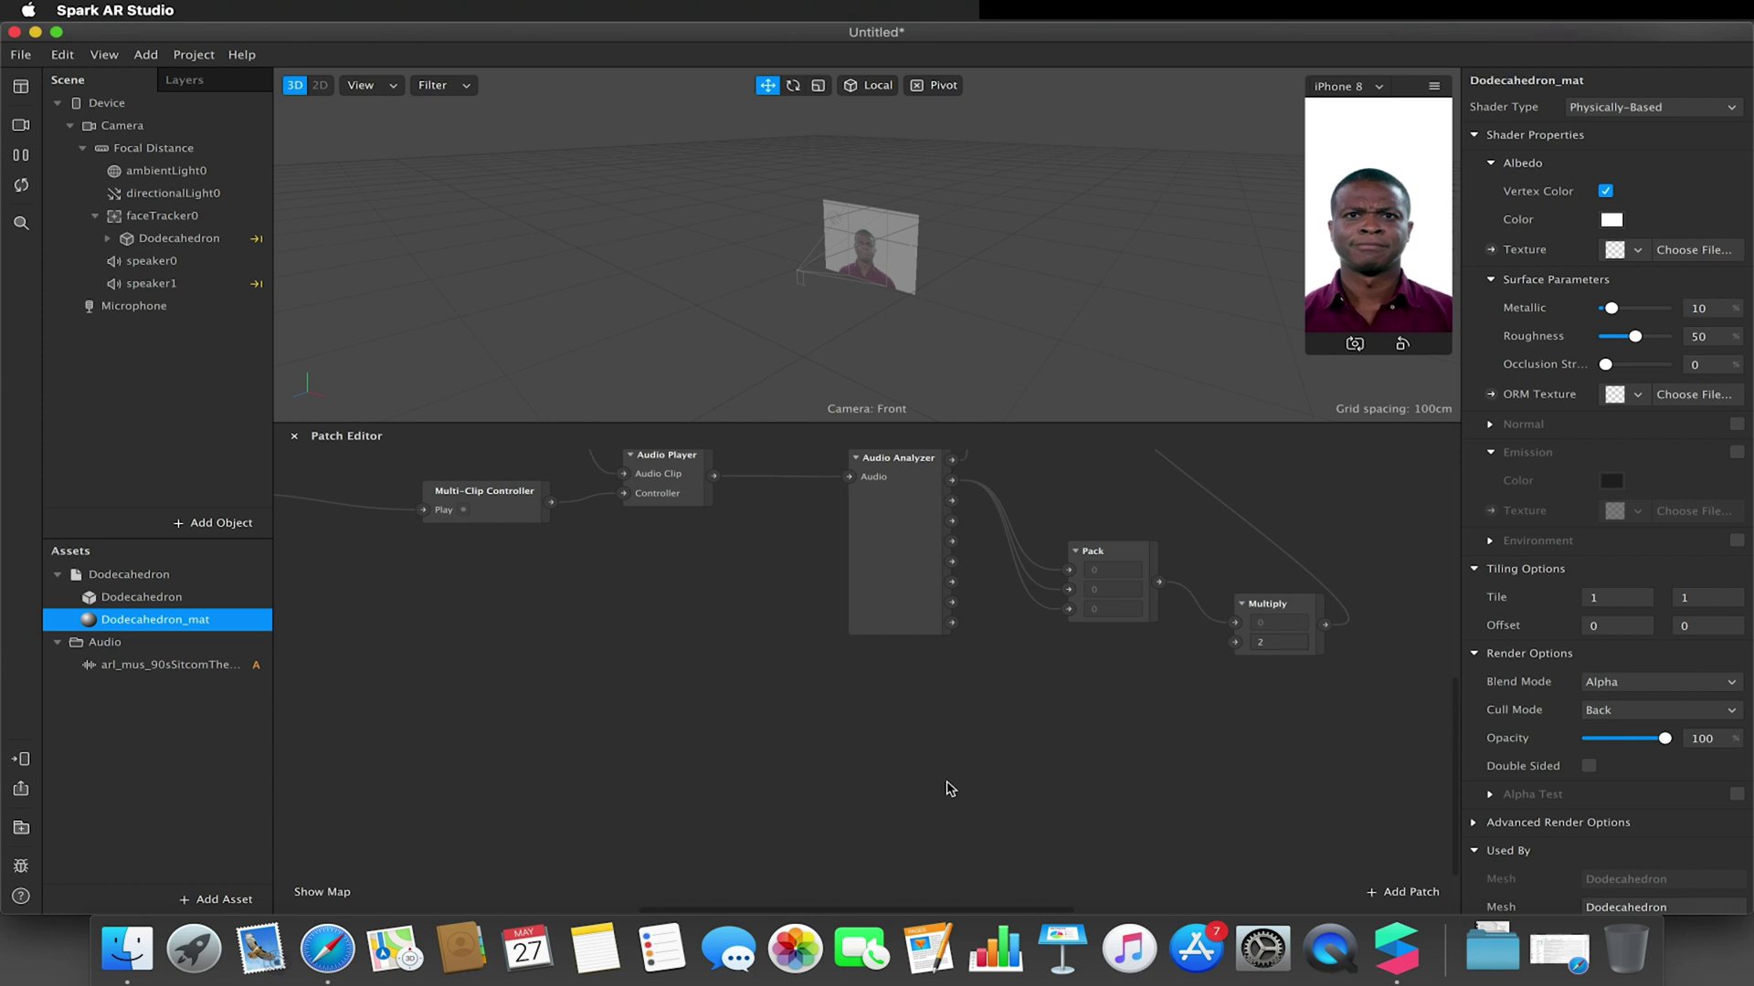
{"action": "right_click", "coordinate": [728, 789]}
{"action": "type", "text": "loop"}
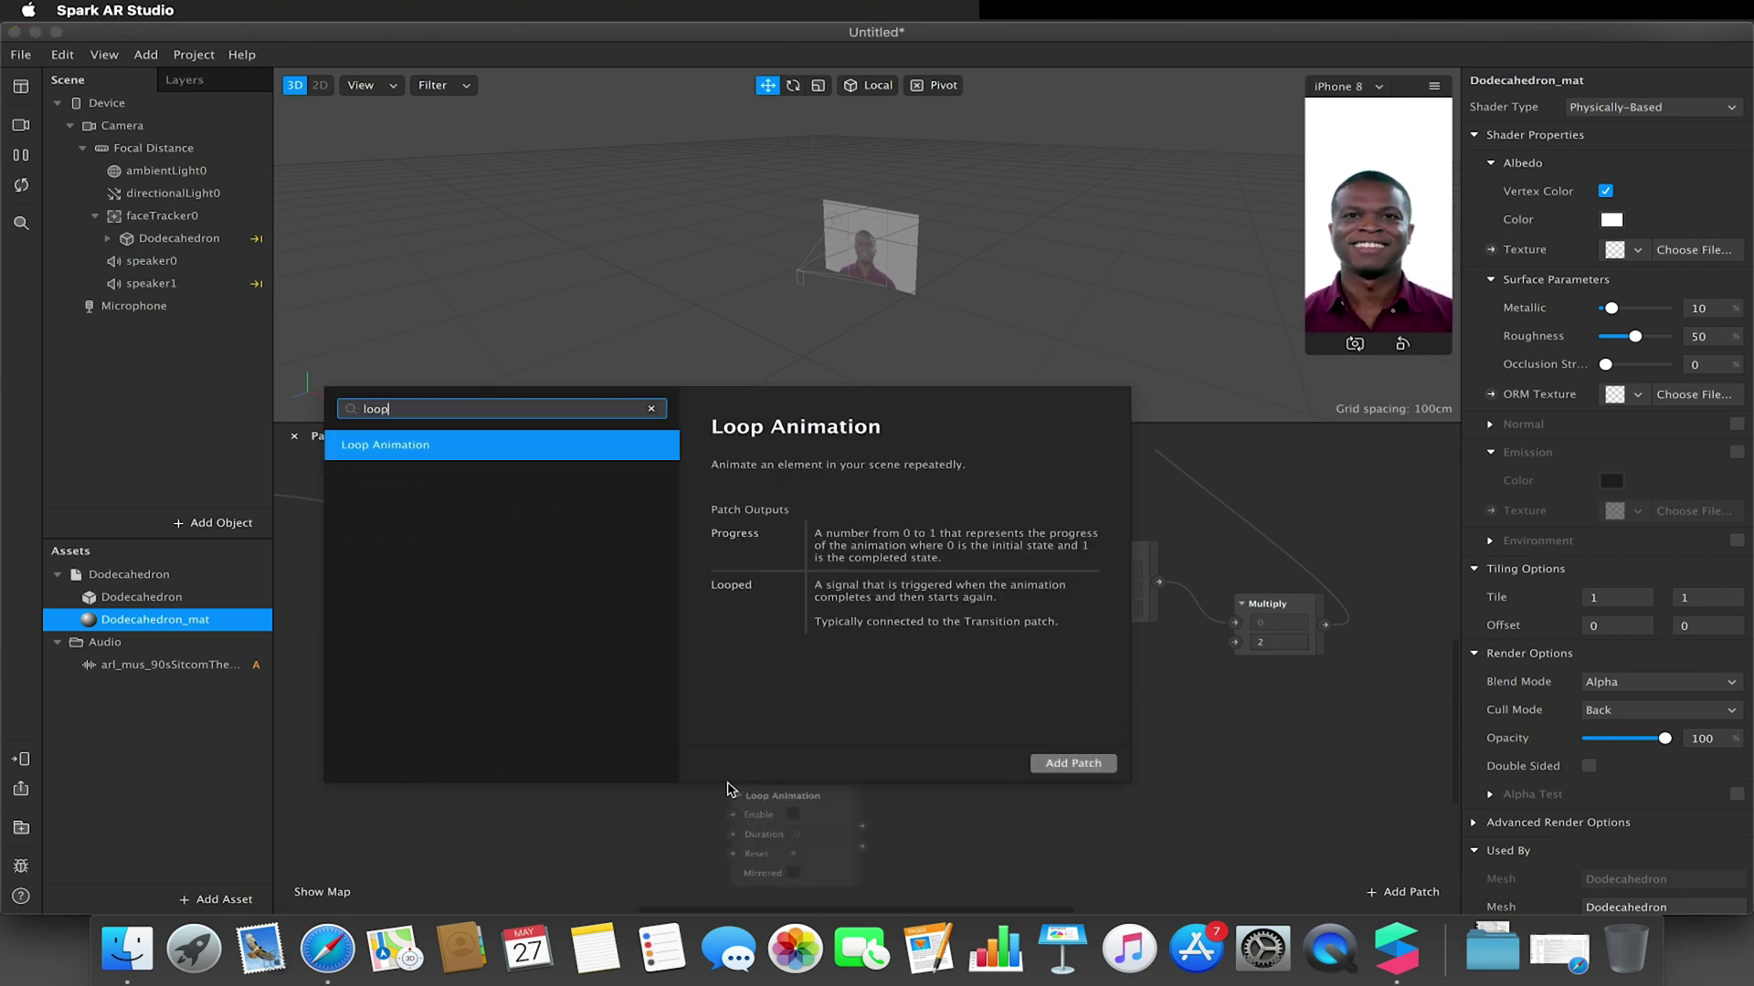
{"action": "key", "text": "Return"}
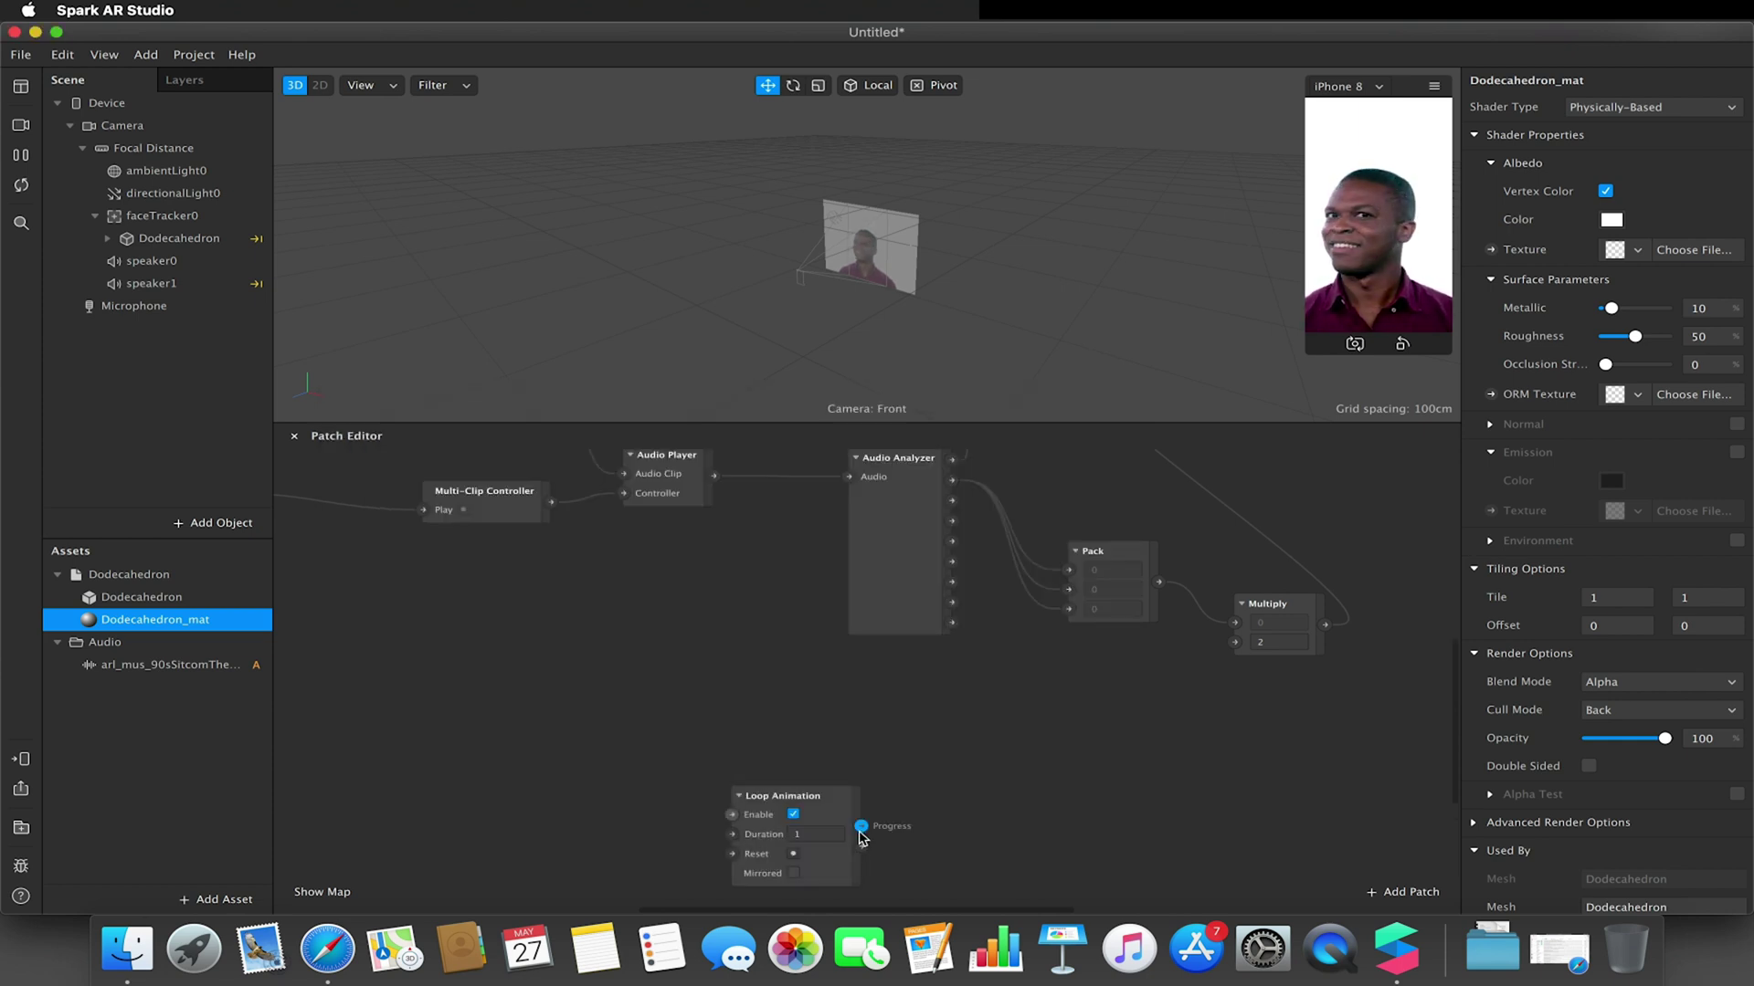
Create a Transition patch from the Loop Animation's Progress output and move it slightly higher beside the Loop Animation.
{"action": "mouse_move", "coordinate": [862, 828]}
{"action": "left_click_drag", "start_coordinate": [861, 826], "coordinate": [986, 833]}
{"action": "type", "text": "transit"}
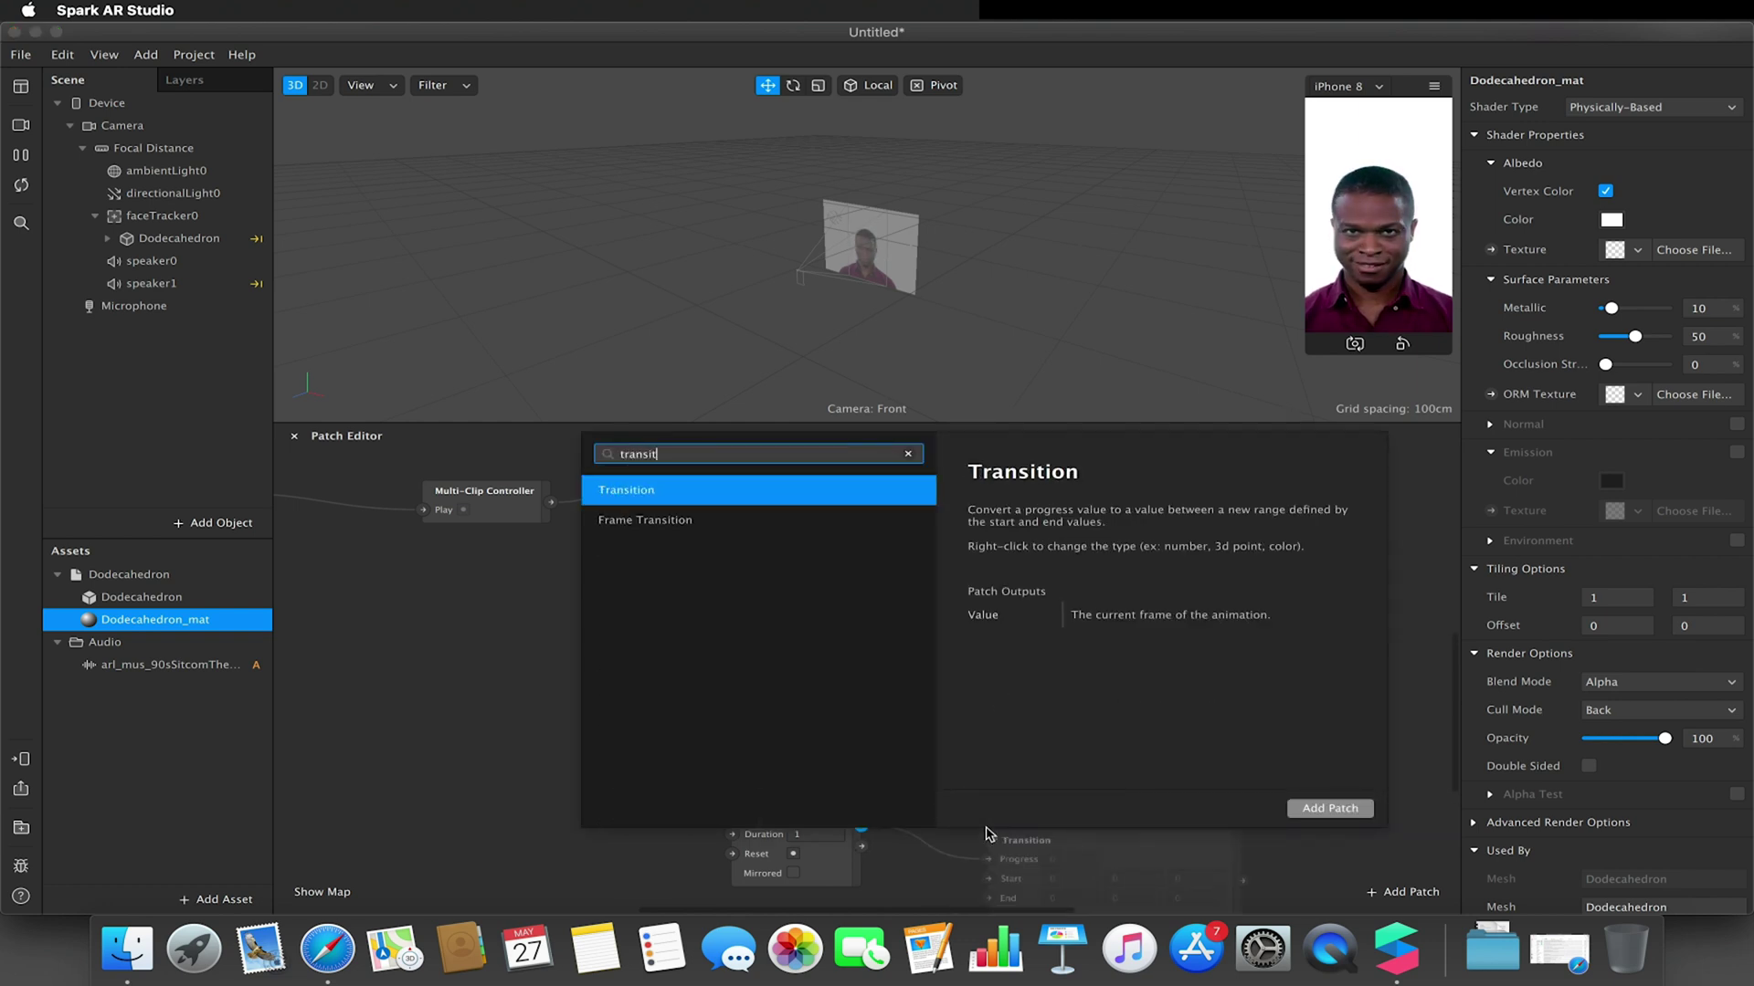
{"action": "left_click", "coordinate": [1327, 810]}
{"action": "left_click_drag", "start_coordinate": [1035, 838], "coordinate": [1035, 758]}
Set the X, Y and Z End values of the Transition fed by the Loop Animation to 360.
{"action": "left_click", "coordinate": [1059, 820]}
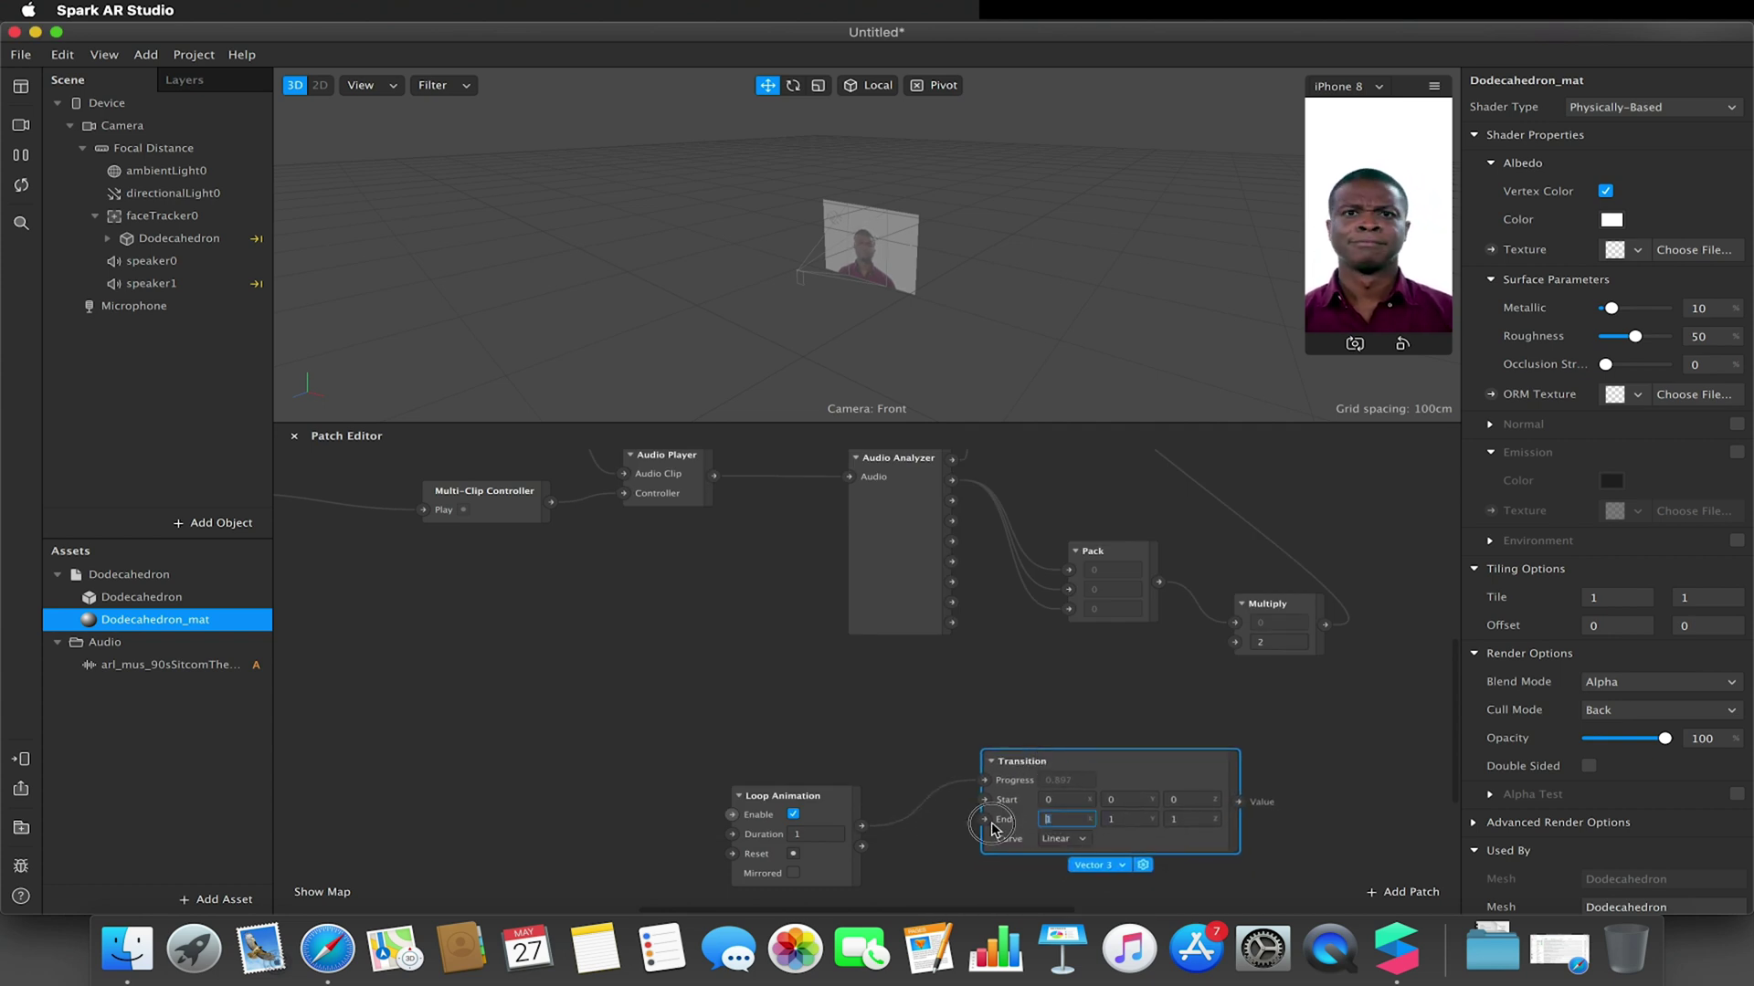
{"action": "type", "text": "360"}
{"action": "key", "text": "Tab"}
{"action": "type", "text": "360"}
{"action": "key", "text": "Tab"}
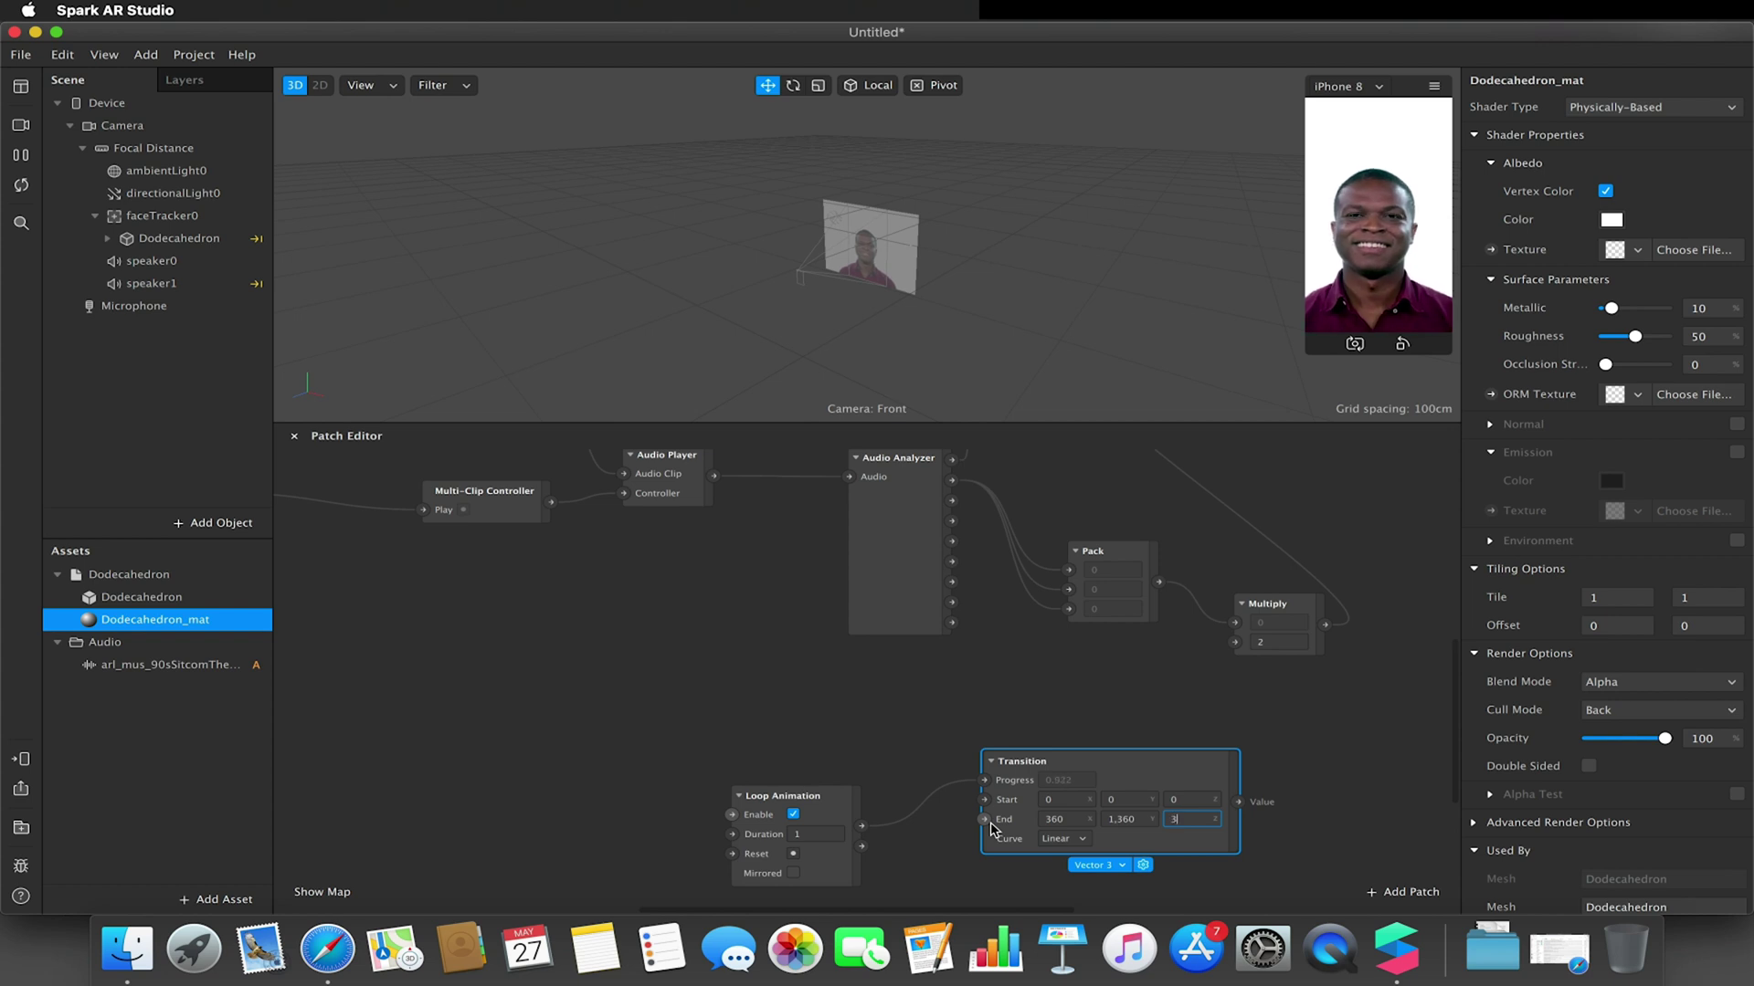
{"action": "left_click", "coordinate": [1142, 824]}
{"action": "type", "text": "360"}
{"action": "key", "text": "Return"}
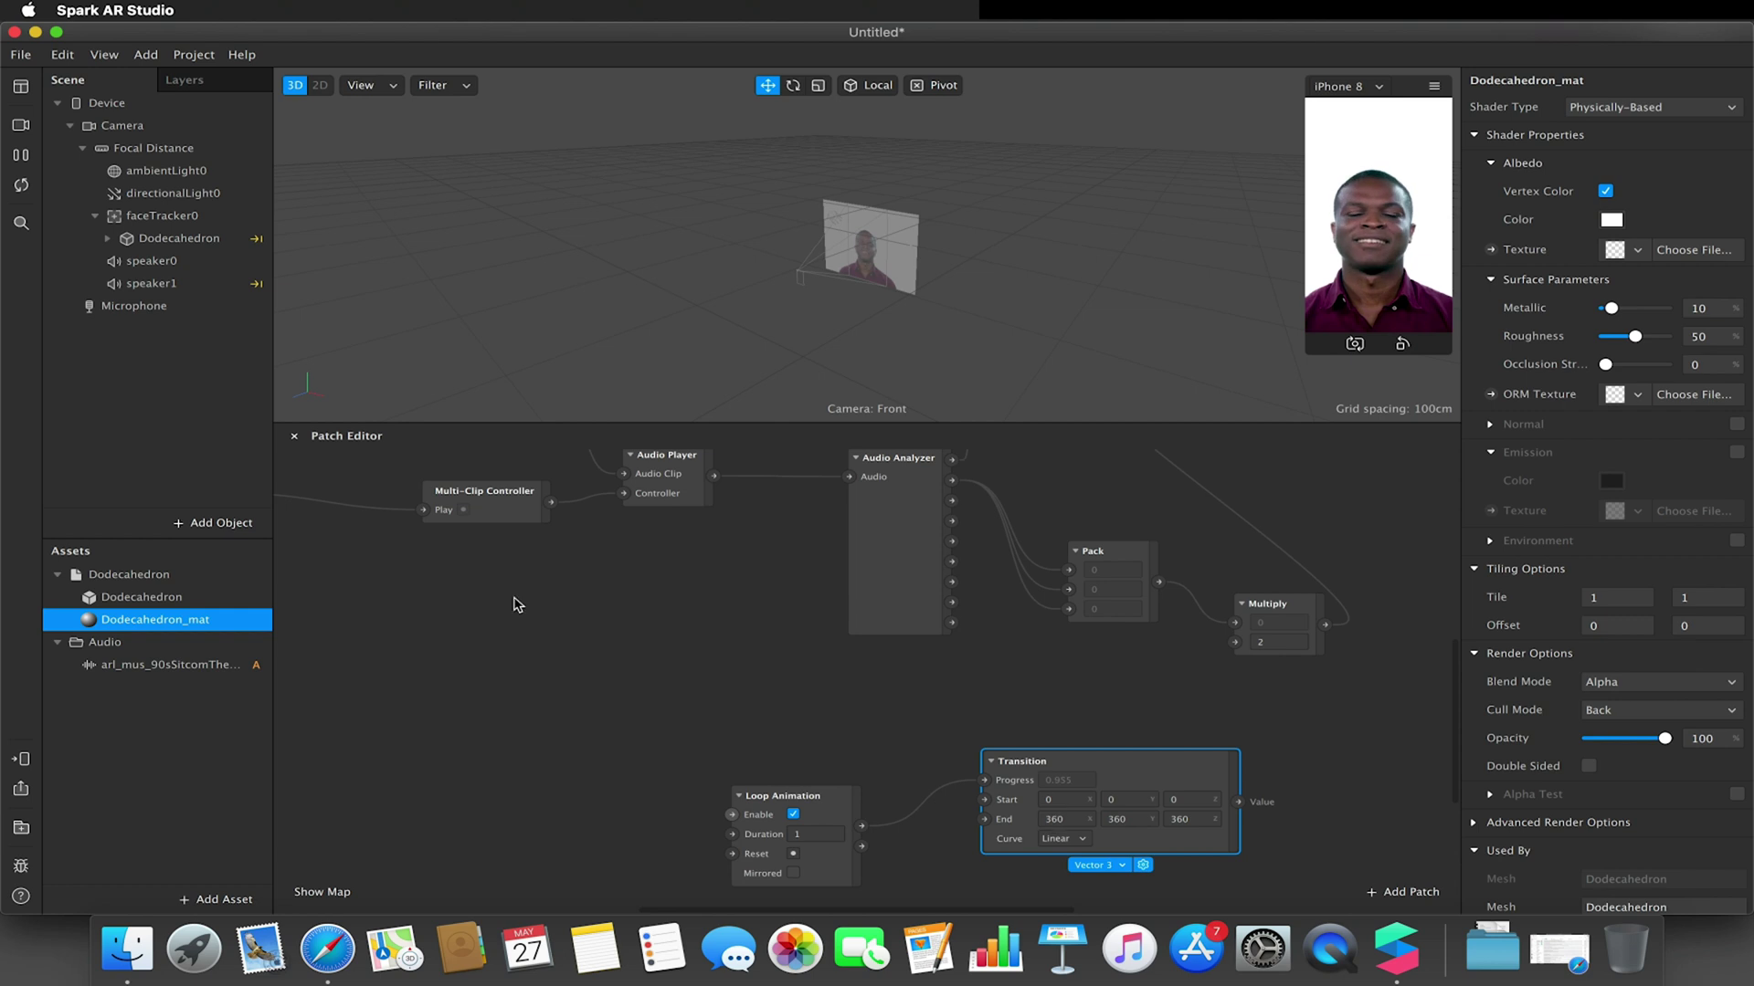
Create a patch for the Dodecahedron's Rotation, place it beside the looping Transition and connect the Transition's Value output to it.
{"action": "left_click", "coordinate": [180, 242]}
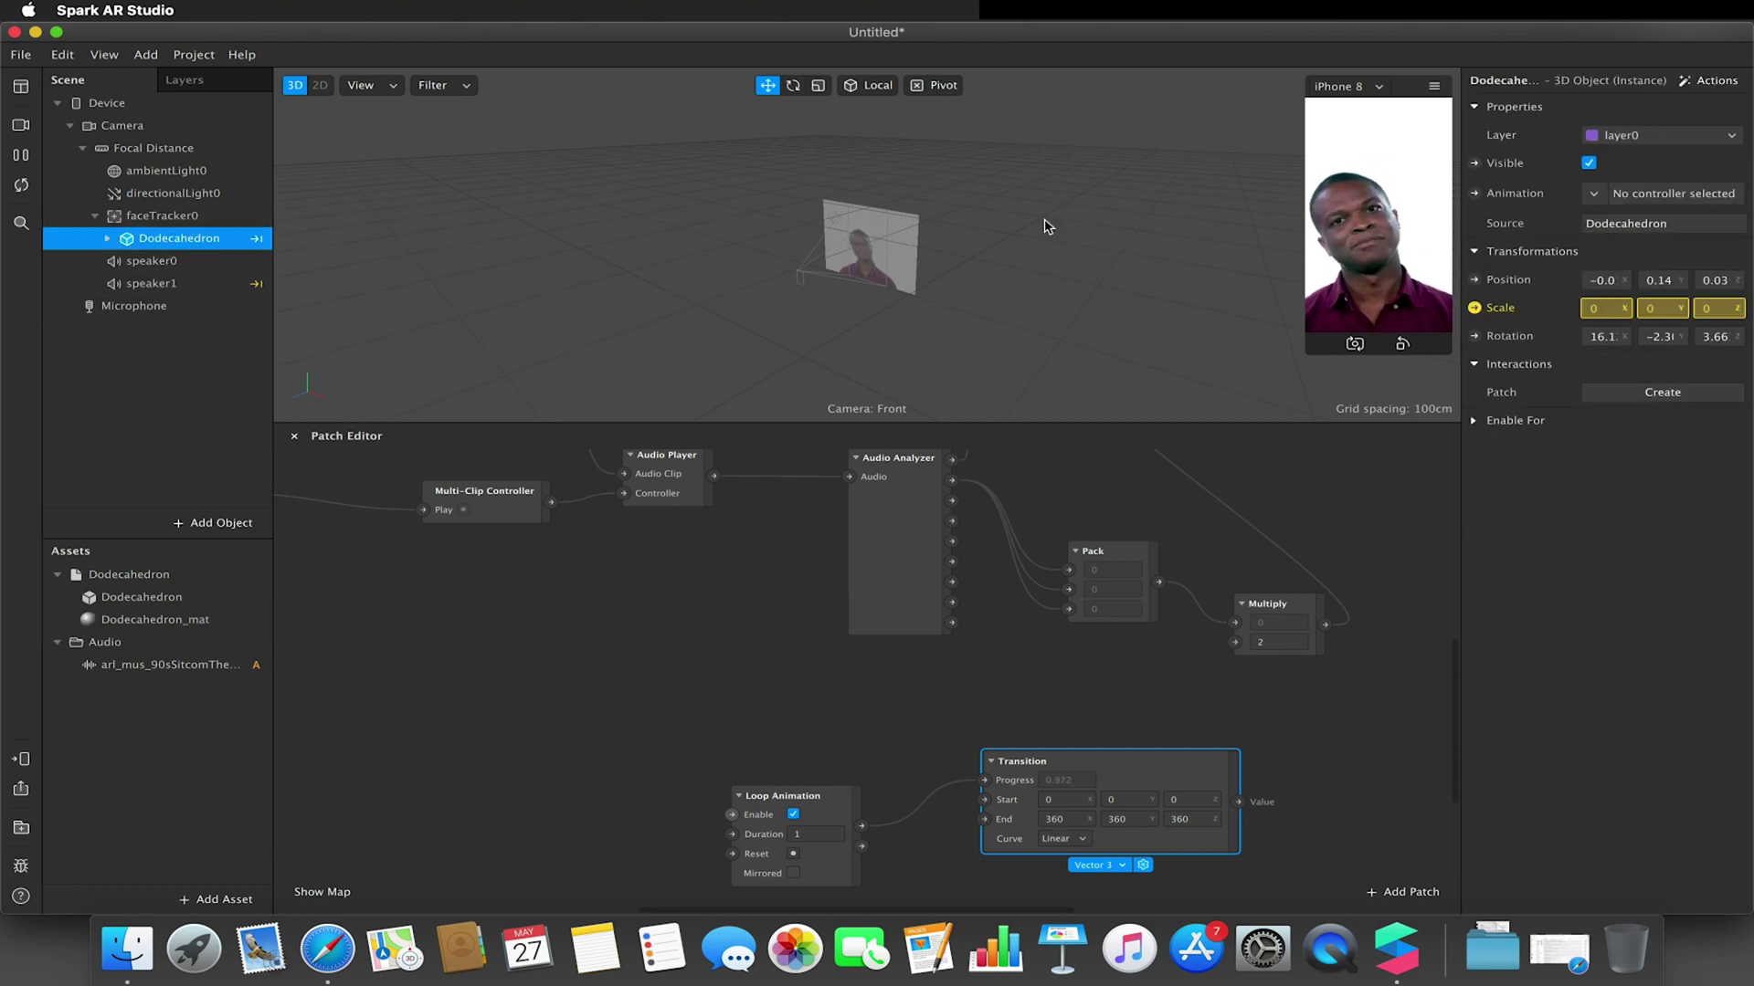
{"action": "left_click", "coordinate": [1474, 336]}
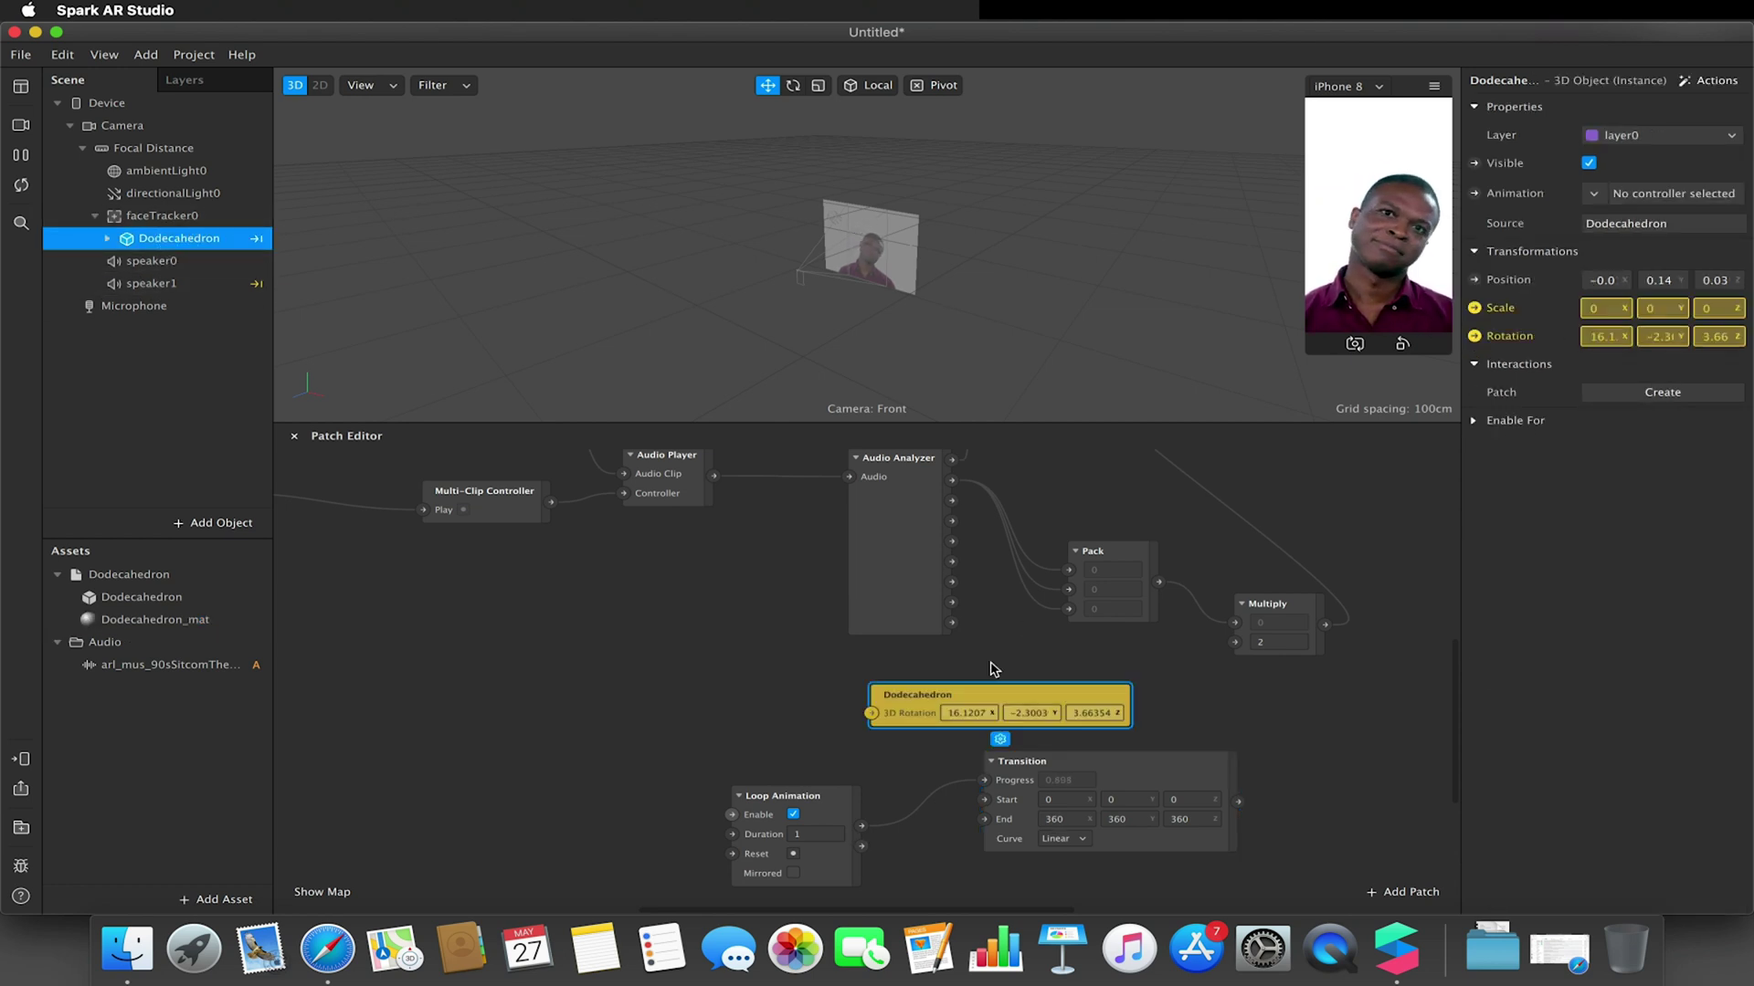
{"action": "left_click_drag", "start_coordinate": [970, 686], "coordinate": [1353, 791]}
{"action": "left_click_drag", "start_coordinate": [1239, 802], "coordinate": [1285, 798]}
Set the Loop Animation patch's Duration to 10.
{"action": "left_click", "coordinate": [826, 834]}
{"action": "type", "text": "0"}
{"action": "key", "text": "Return"}
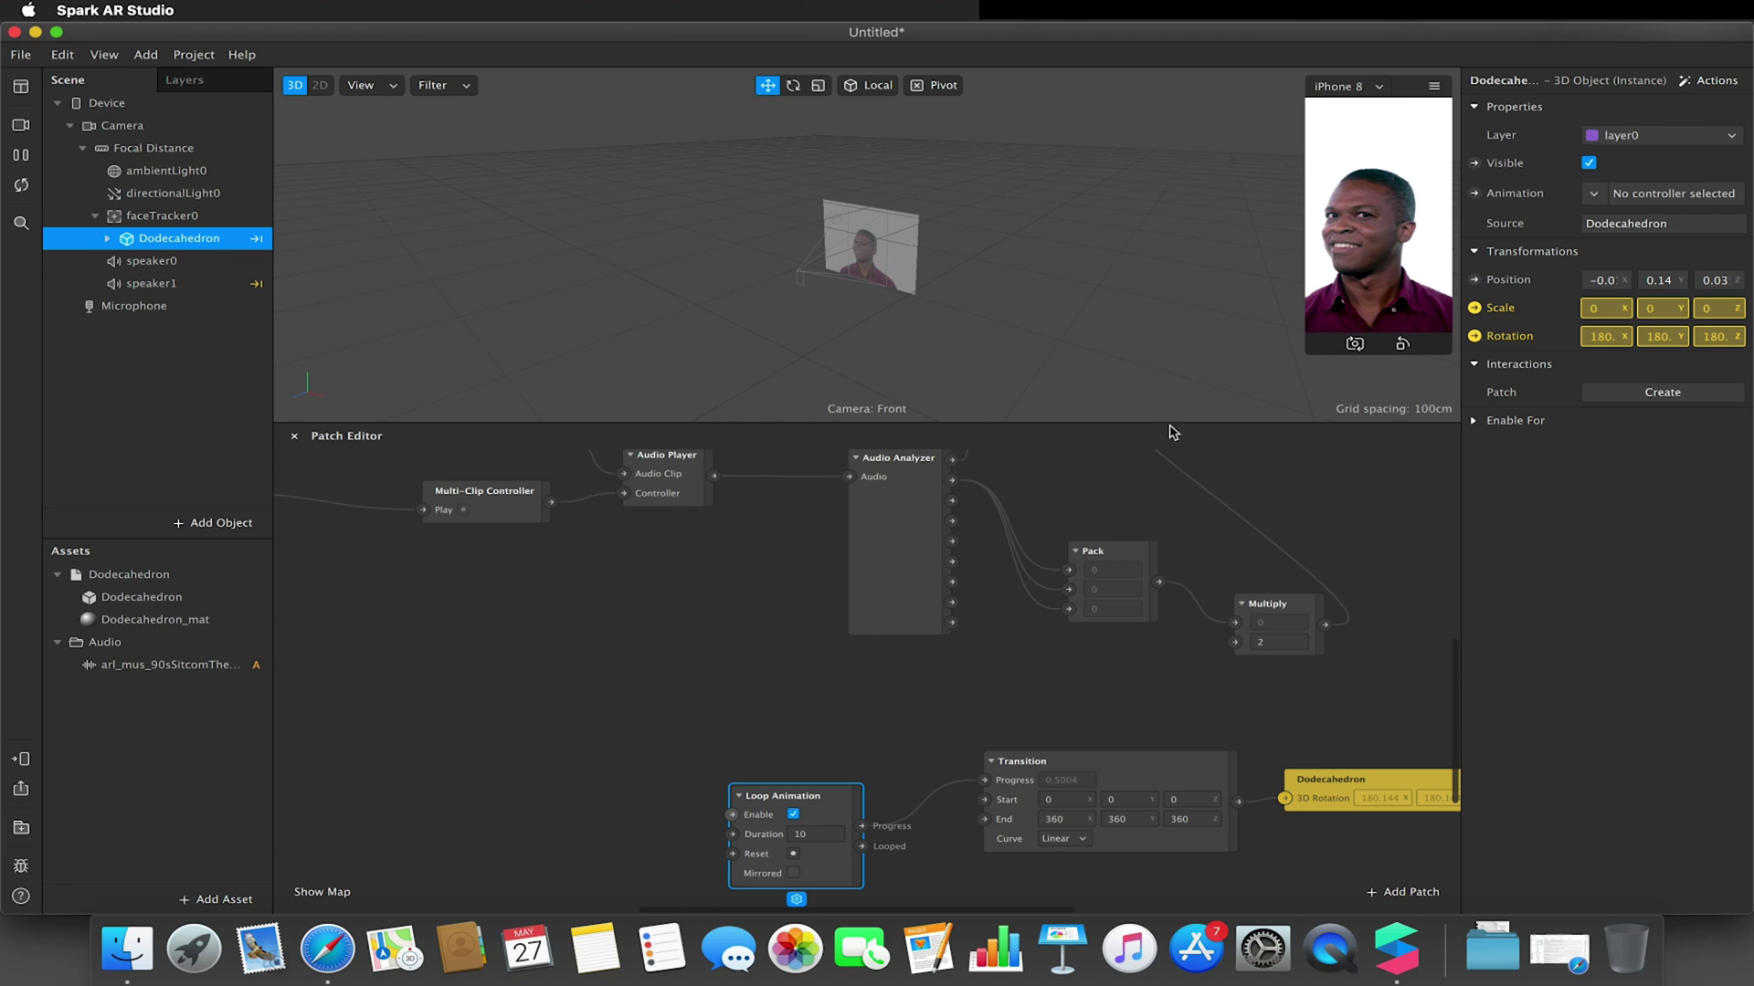
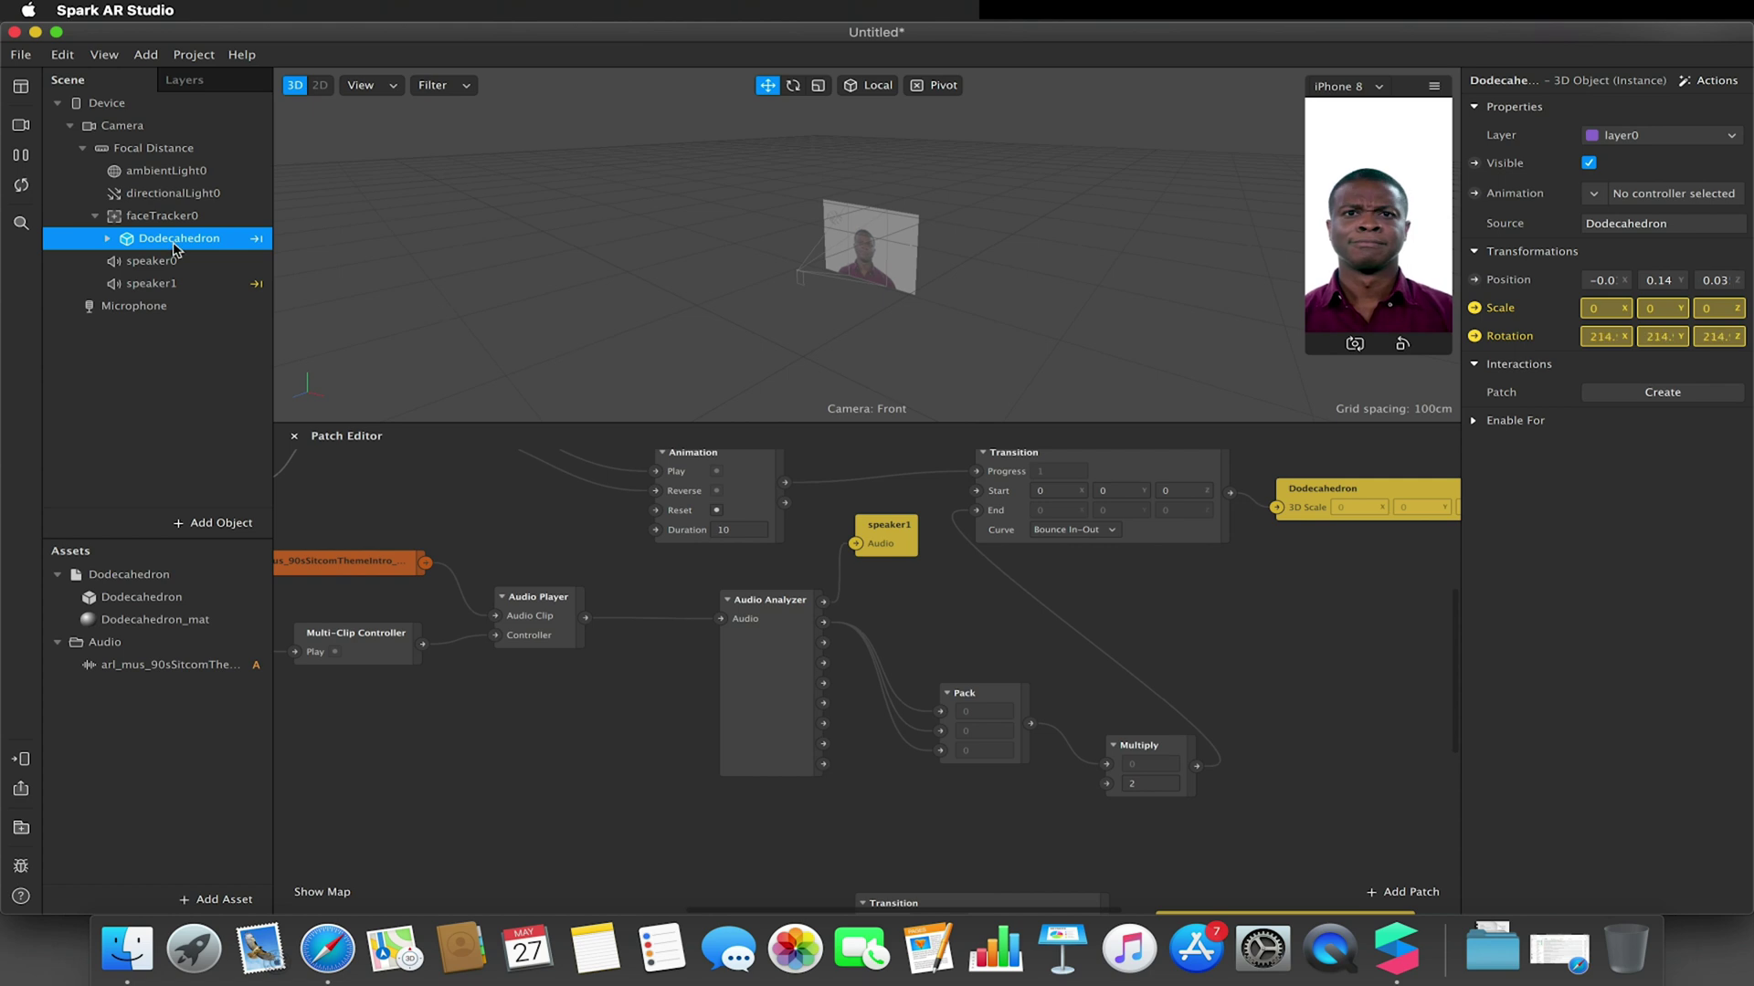
Discard a trial Dodecahedron visibility patch, then insert a plane and create a patch for its Visible property.
{"action": "left_click", "coordinate": [1474, 162]}
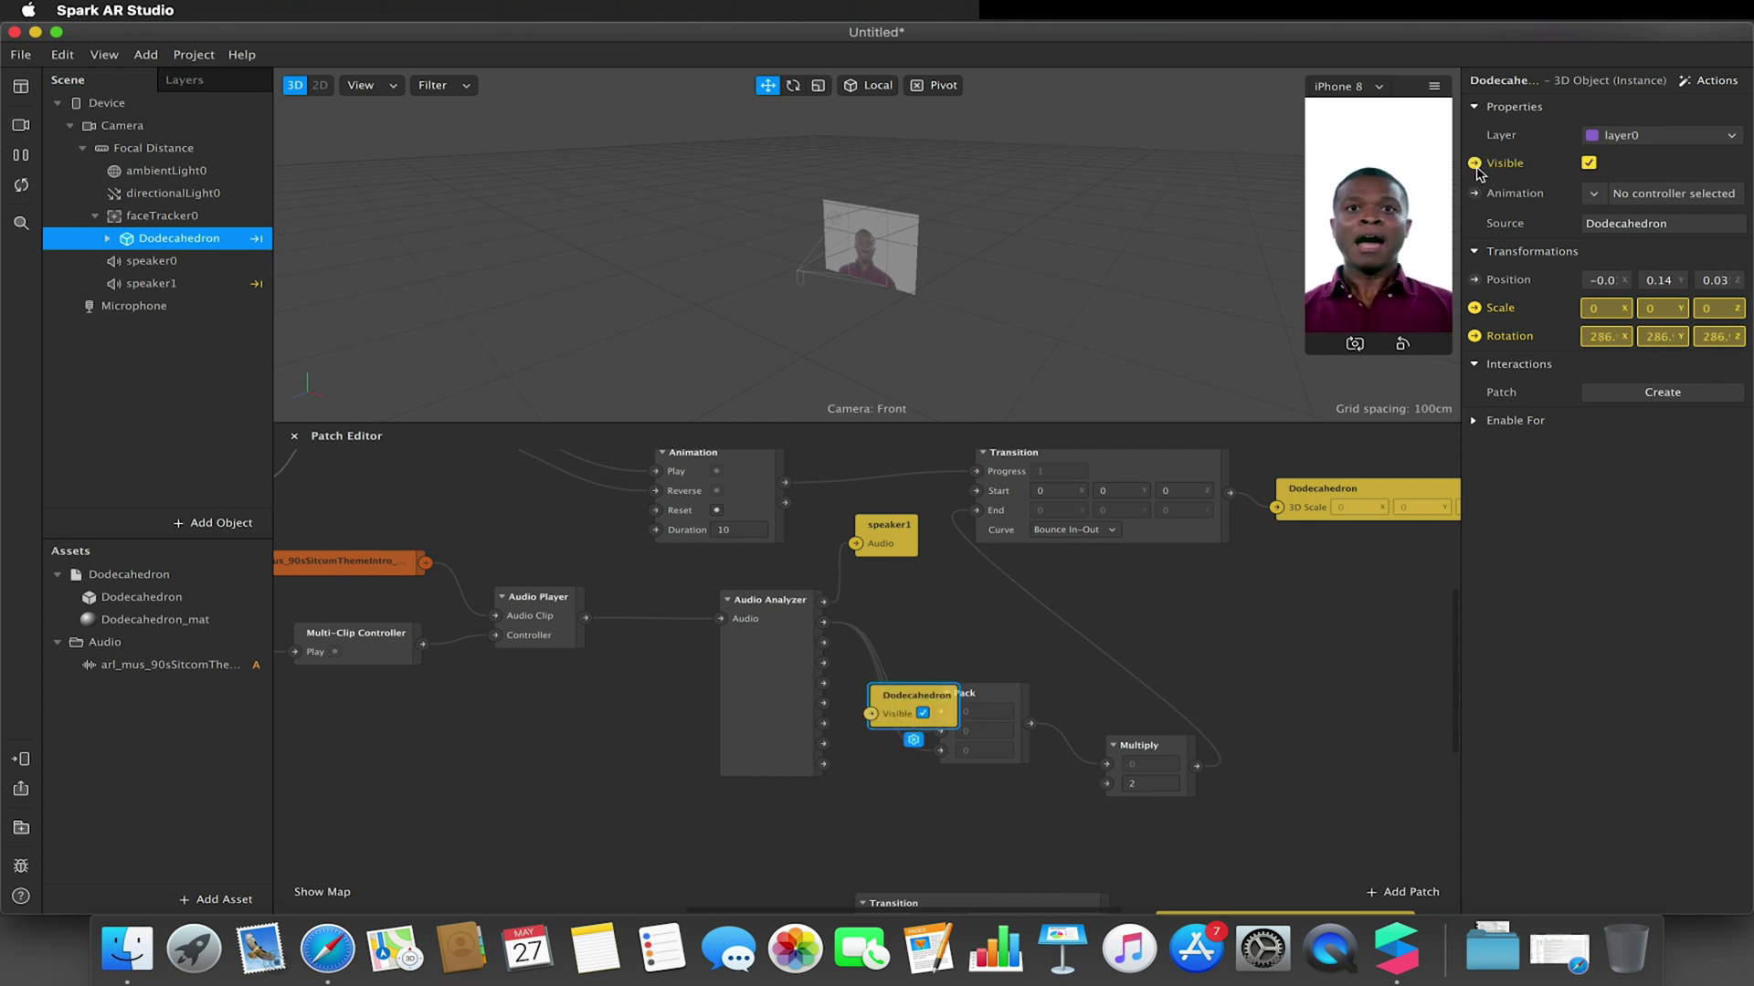
{"action": "key", "text": "BackSpace"}
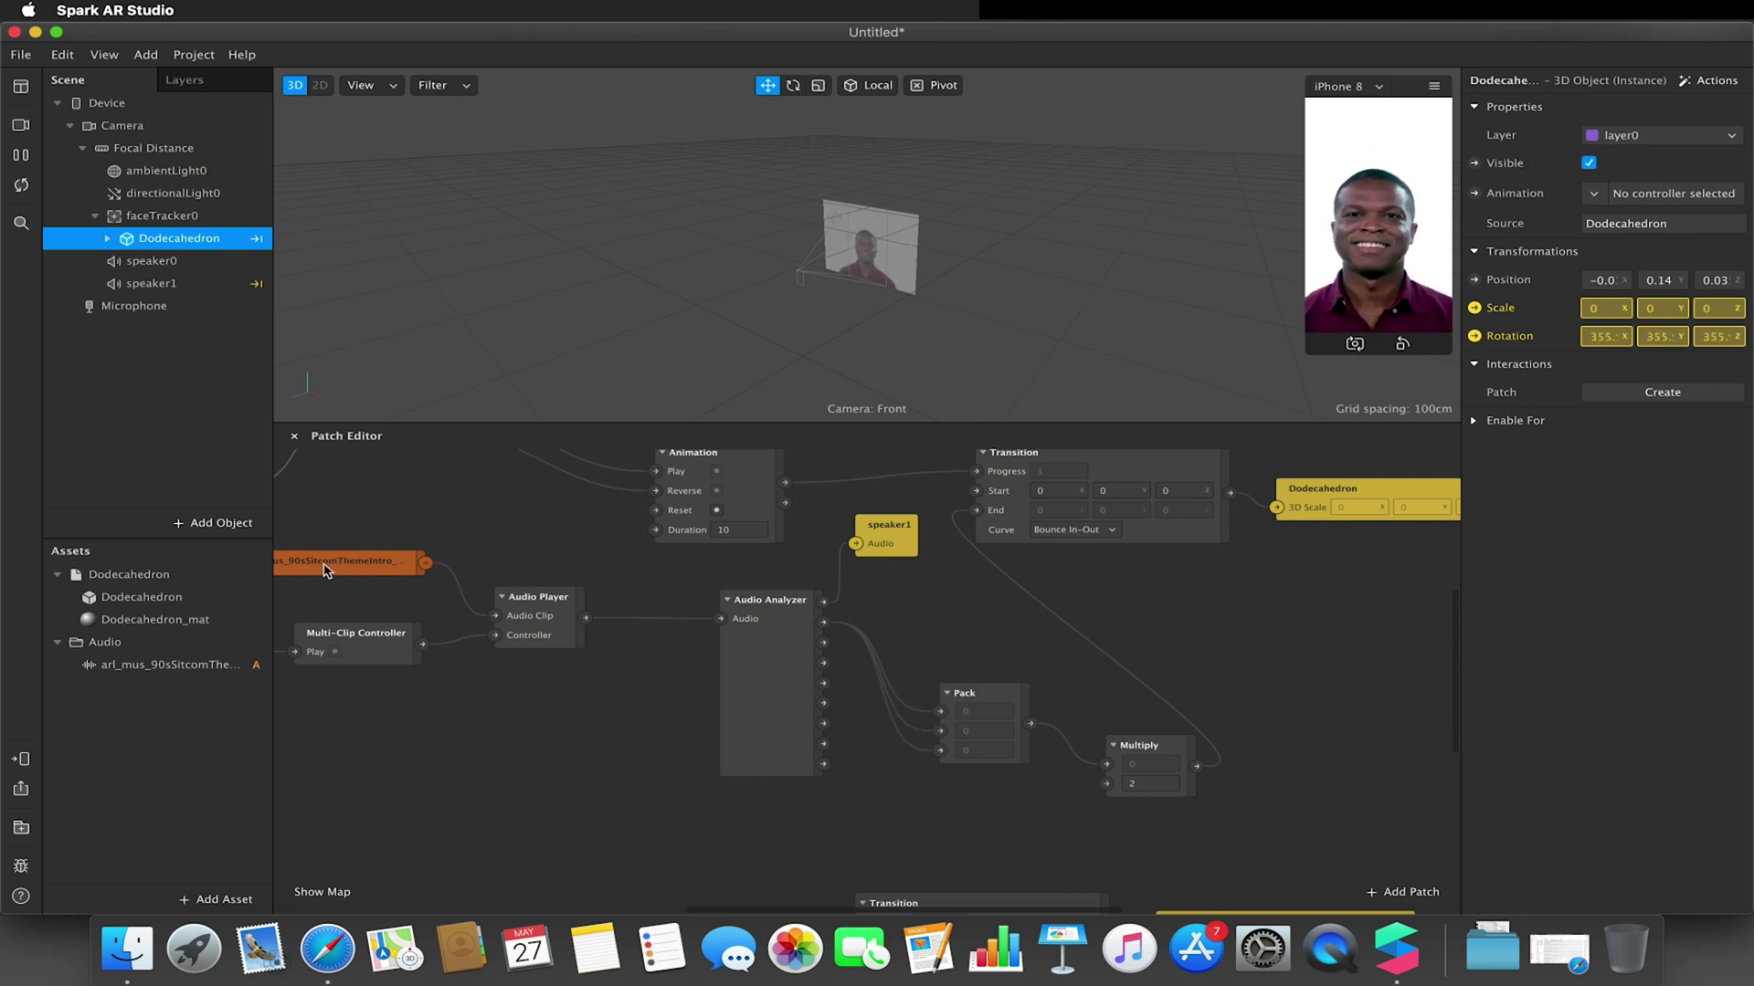
{"action": "left_click", "coordinate": [213, 523]}
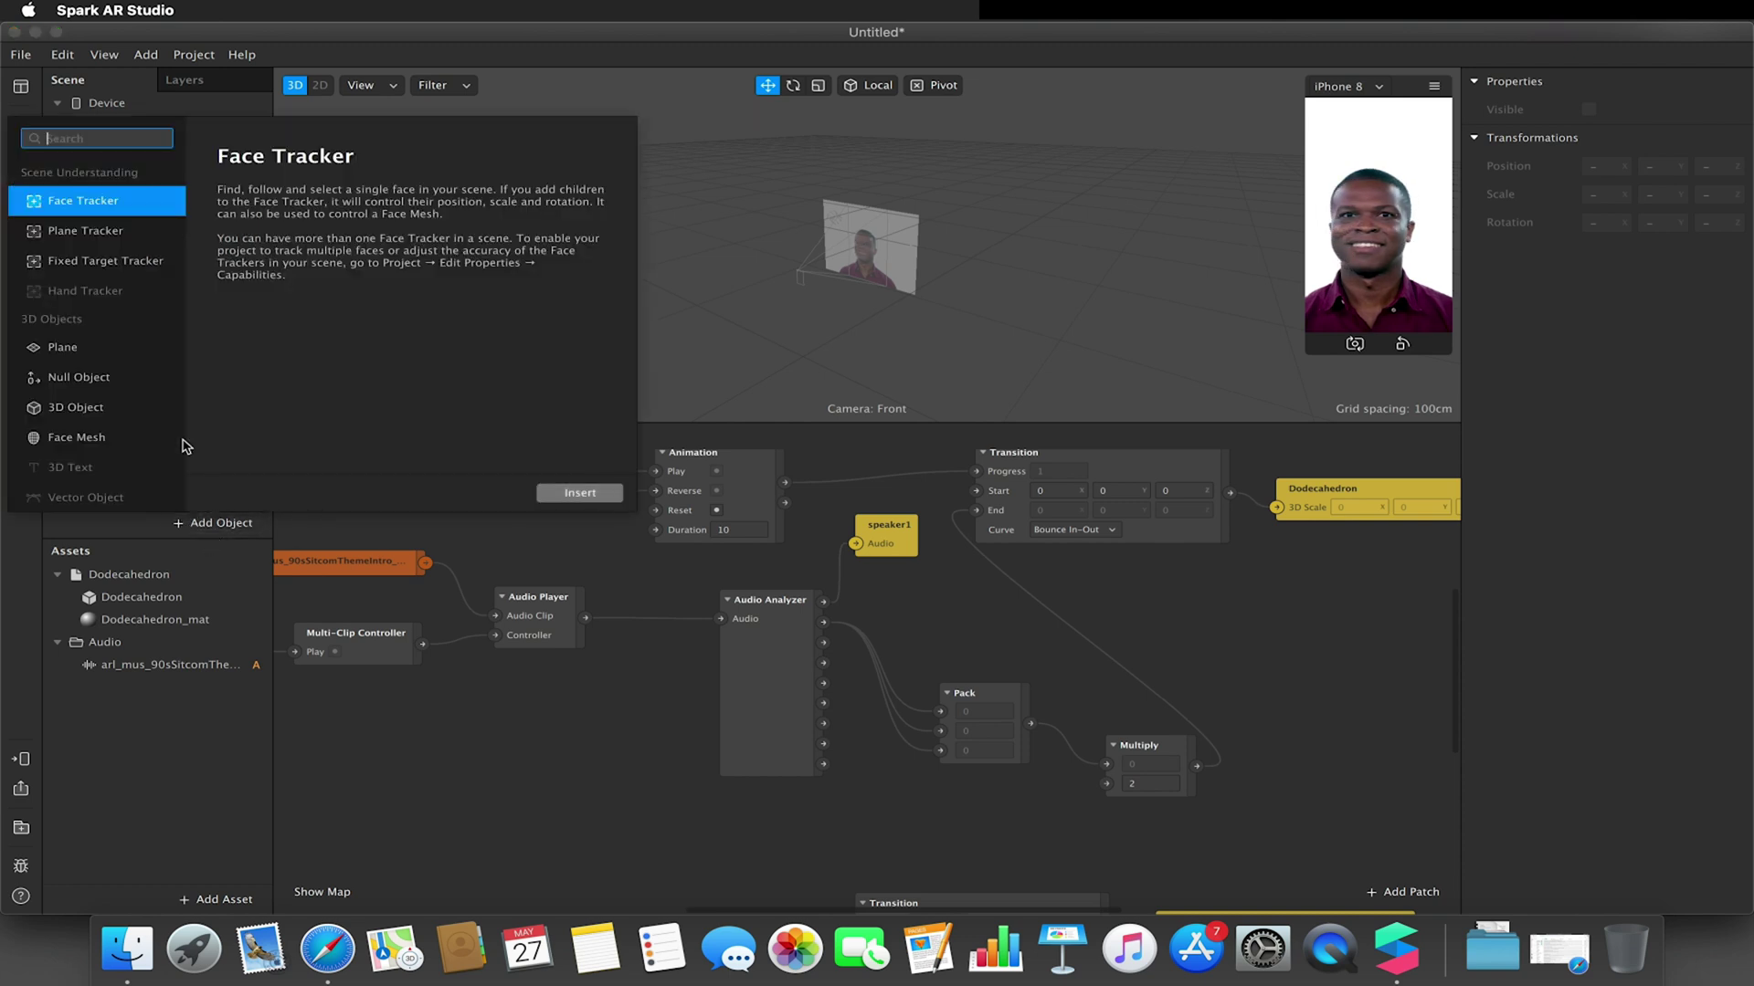
{"action": "left_click", "coordinate": [107, 352]}
{"action": "left_click", "coordinate": [575, 489]}
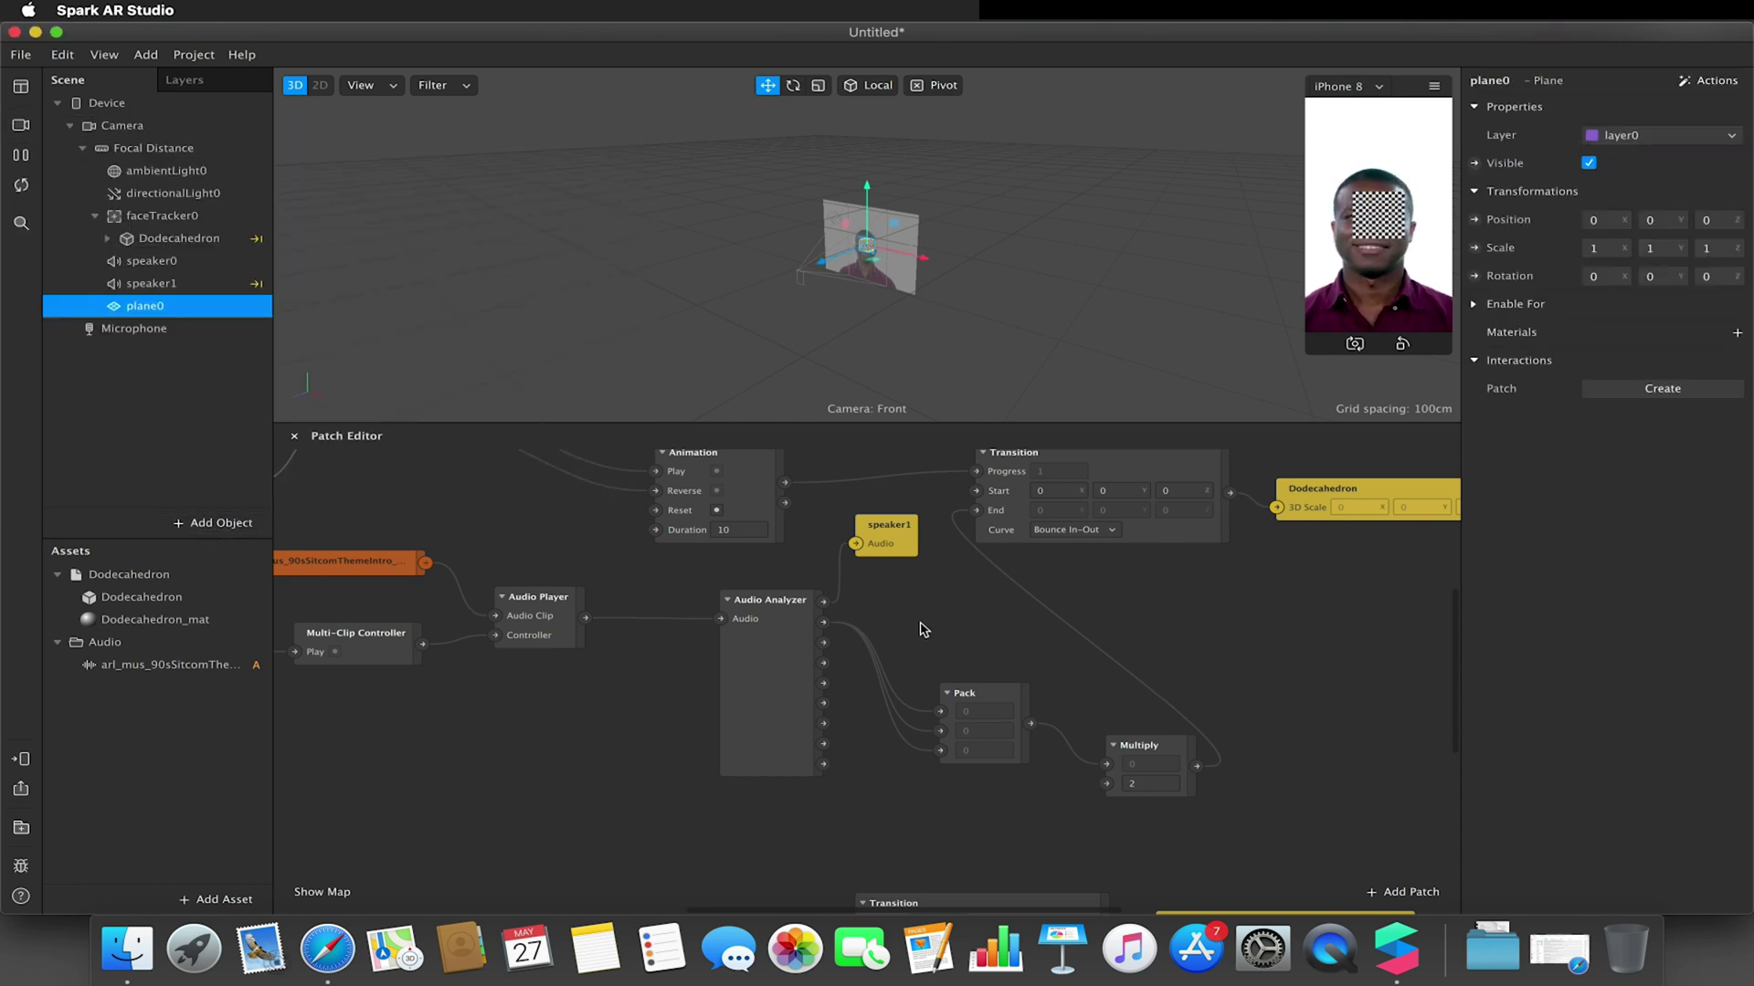
{"action": "left_click", "coordinate": [1474, 164]}
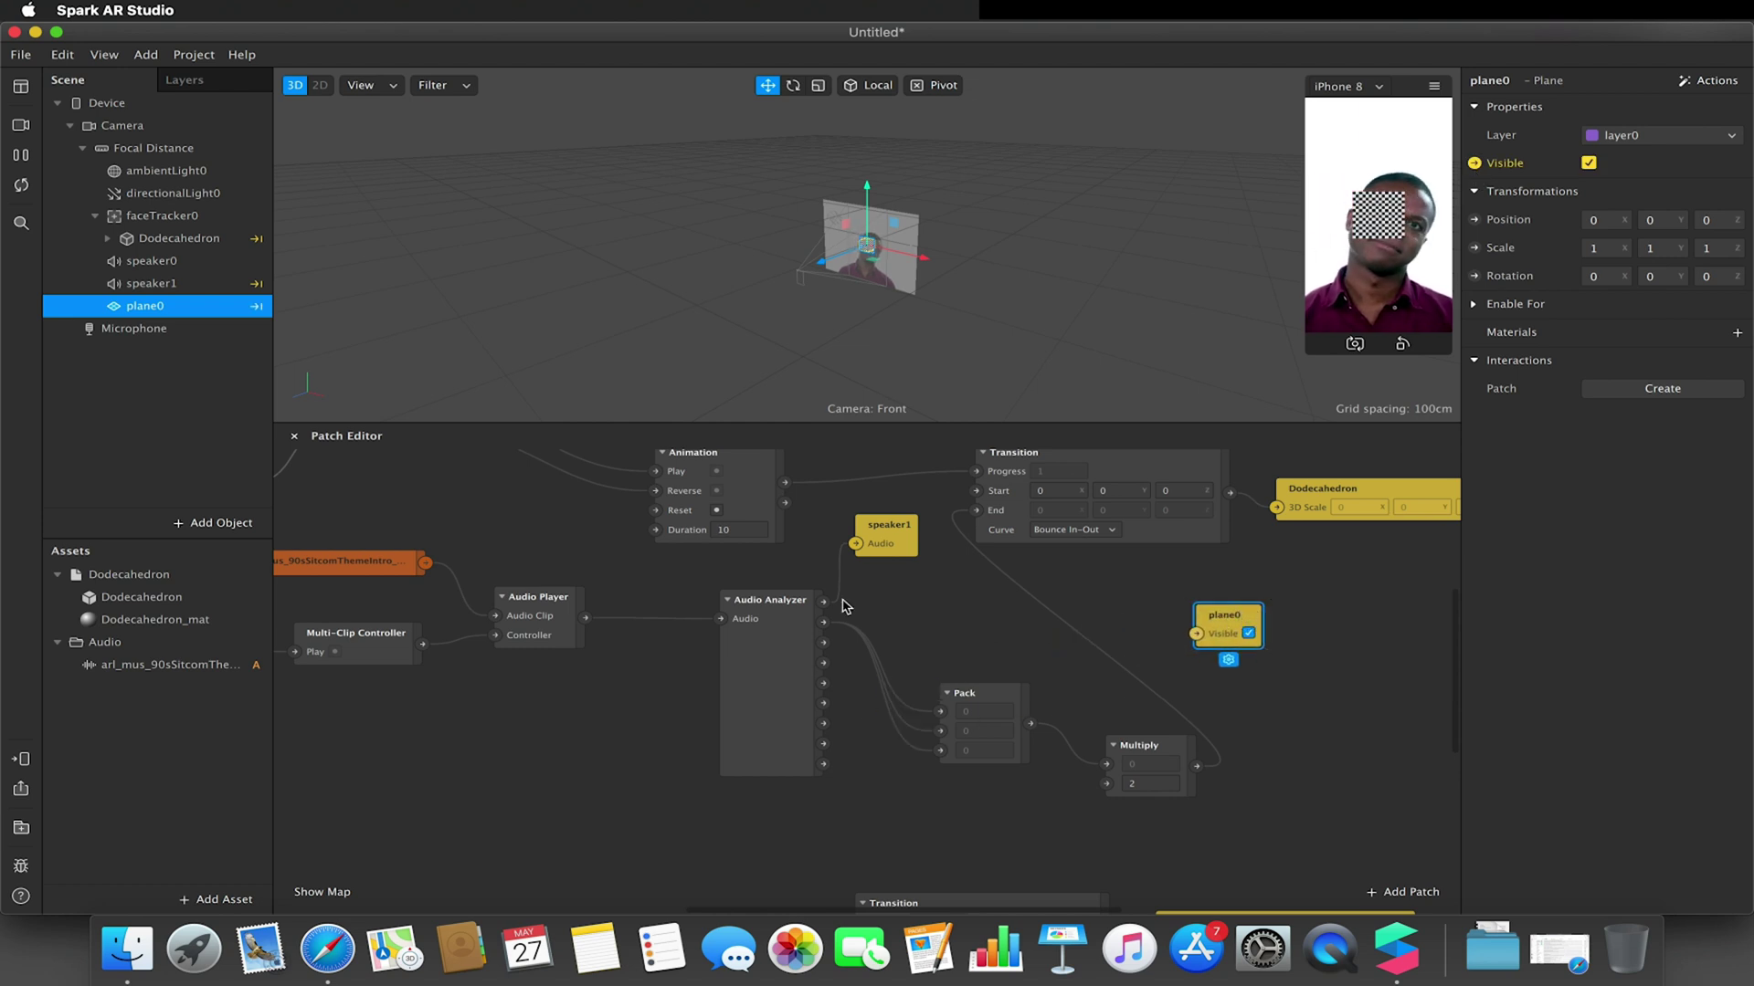
{"action": "mouse_move", "coordinate": [1197, 633]}
{"action": "left_mouse_down"}
{"action": "mouse_move", "coordinate": [876, 660]}
{"action": "mouse_move", "coordinate": [1199, 642]}
{"action": "left_mouse_up"}
{"action": "left_click", "coordinate": [877, 659]}
{"action": "left_click_drag", "start_coordinate": [823, 643], "coordinate": [998, 627]}
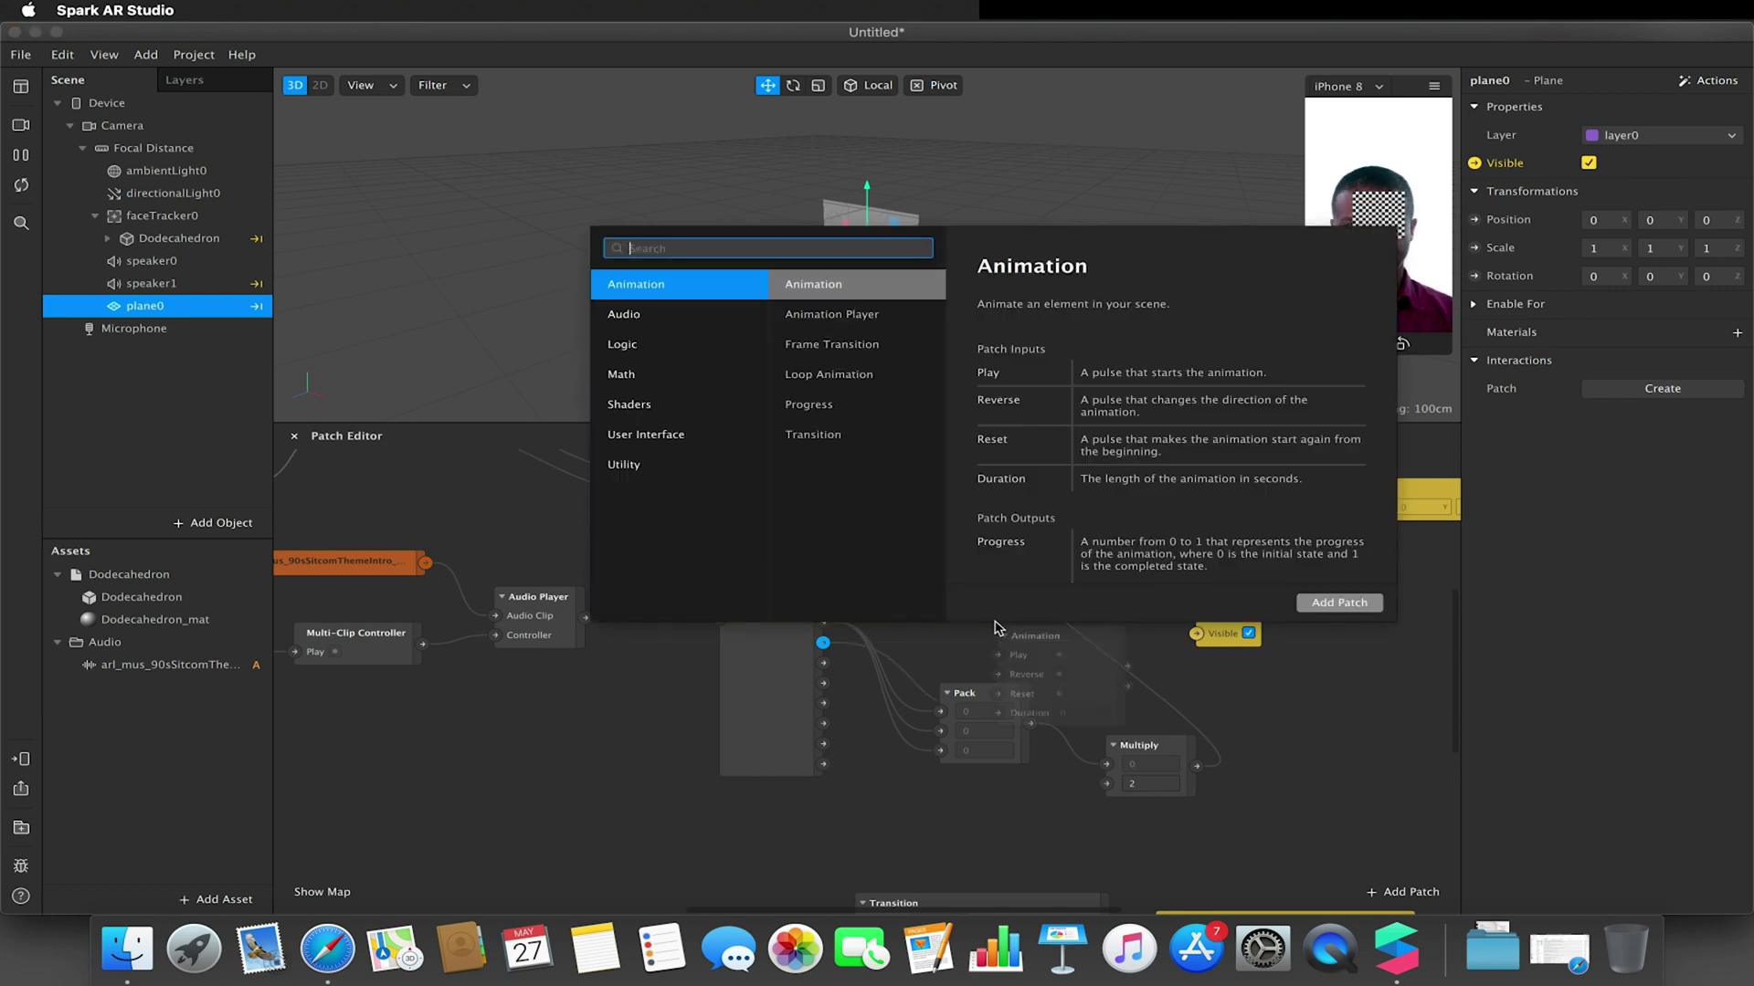
{"action": "type", "text": "sub"}
{"action": "key", "text": "BackSpace"}
{"action": "key", "text": "BackSpace"}
{"action": "key", "text": "BackSpace"}
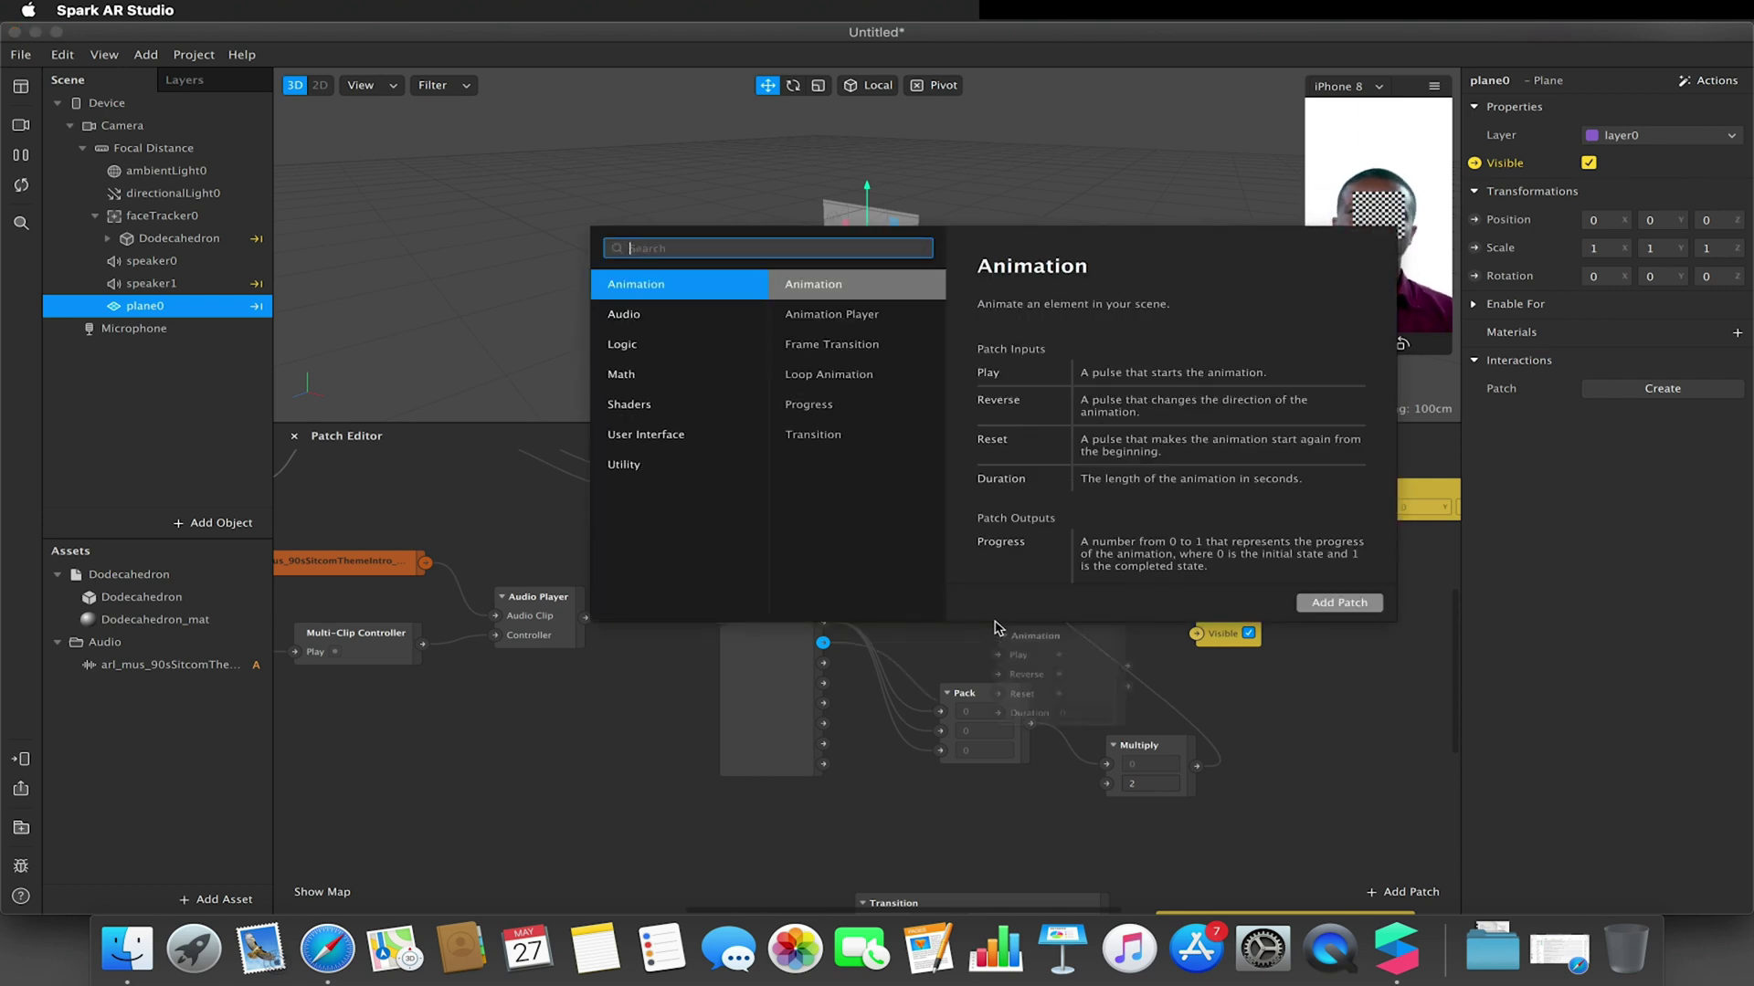
{"action": "type", "text": "tra"}
{"action": "left_click", "coordinate": [669, 314]}
{"action": "left_click", "coordinate": [1366, 605]}
{"action": "left_click", "coordinate": [1150, 634]}
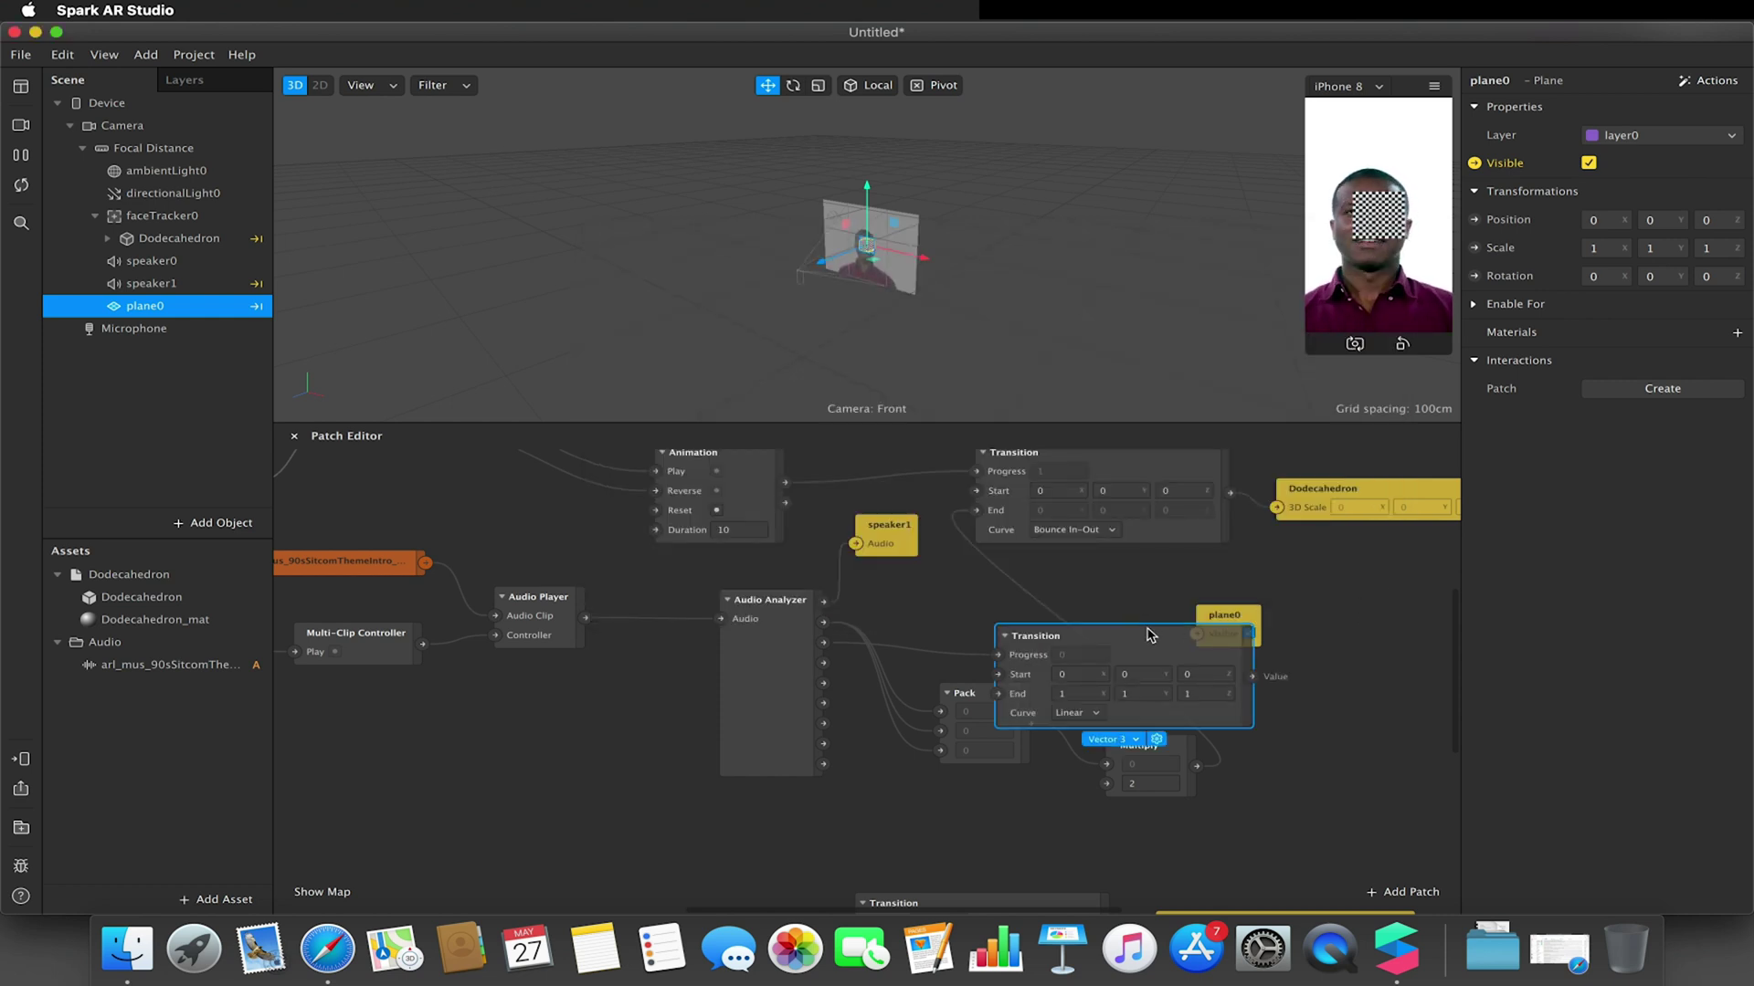
{"action": "left_click", "coordinate": [1108, 740]}
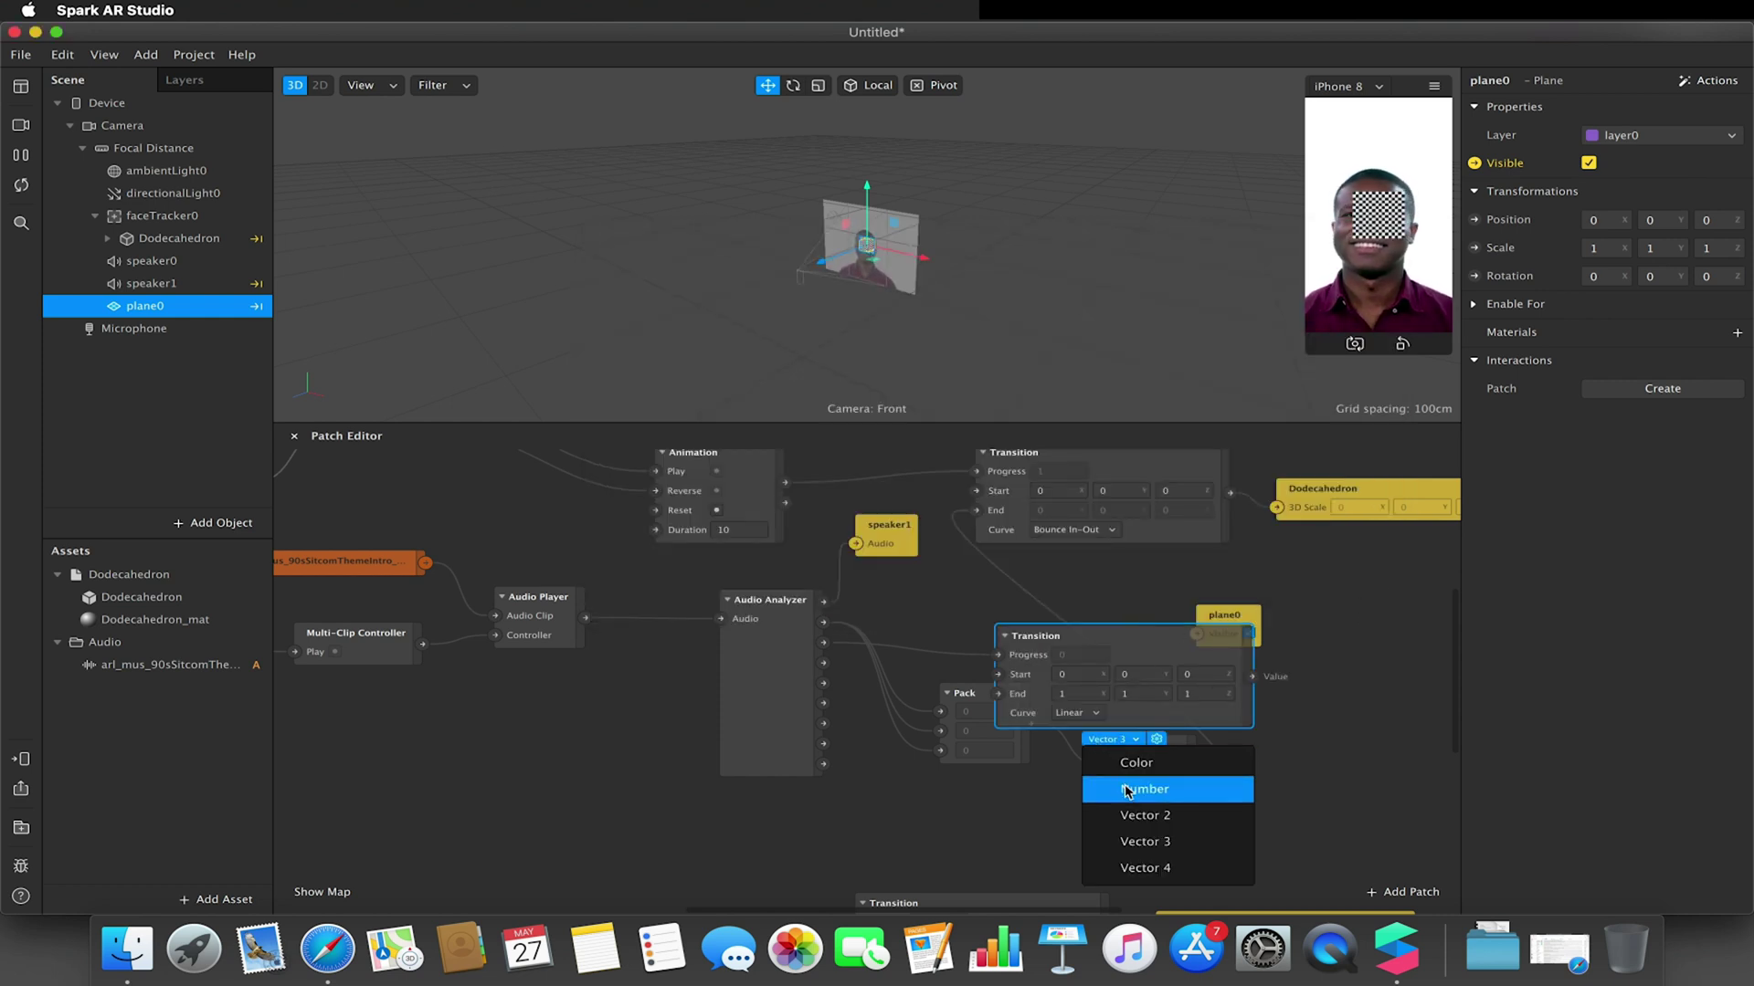
{"action": "left_click", "coordinate": [1331, 736]}
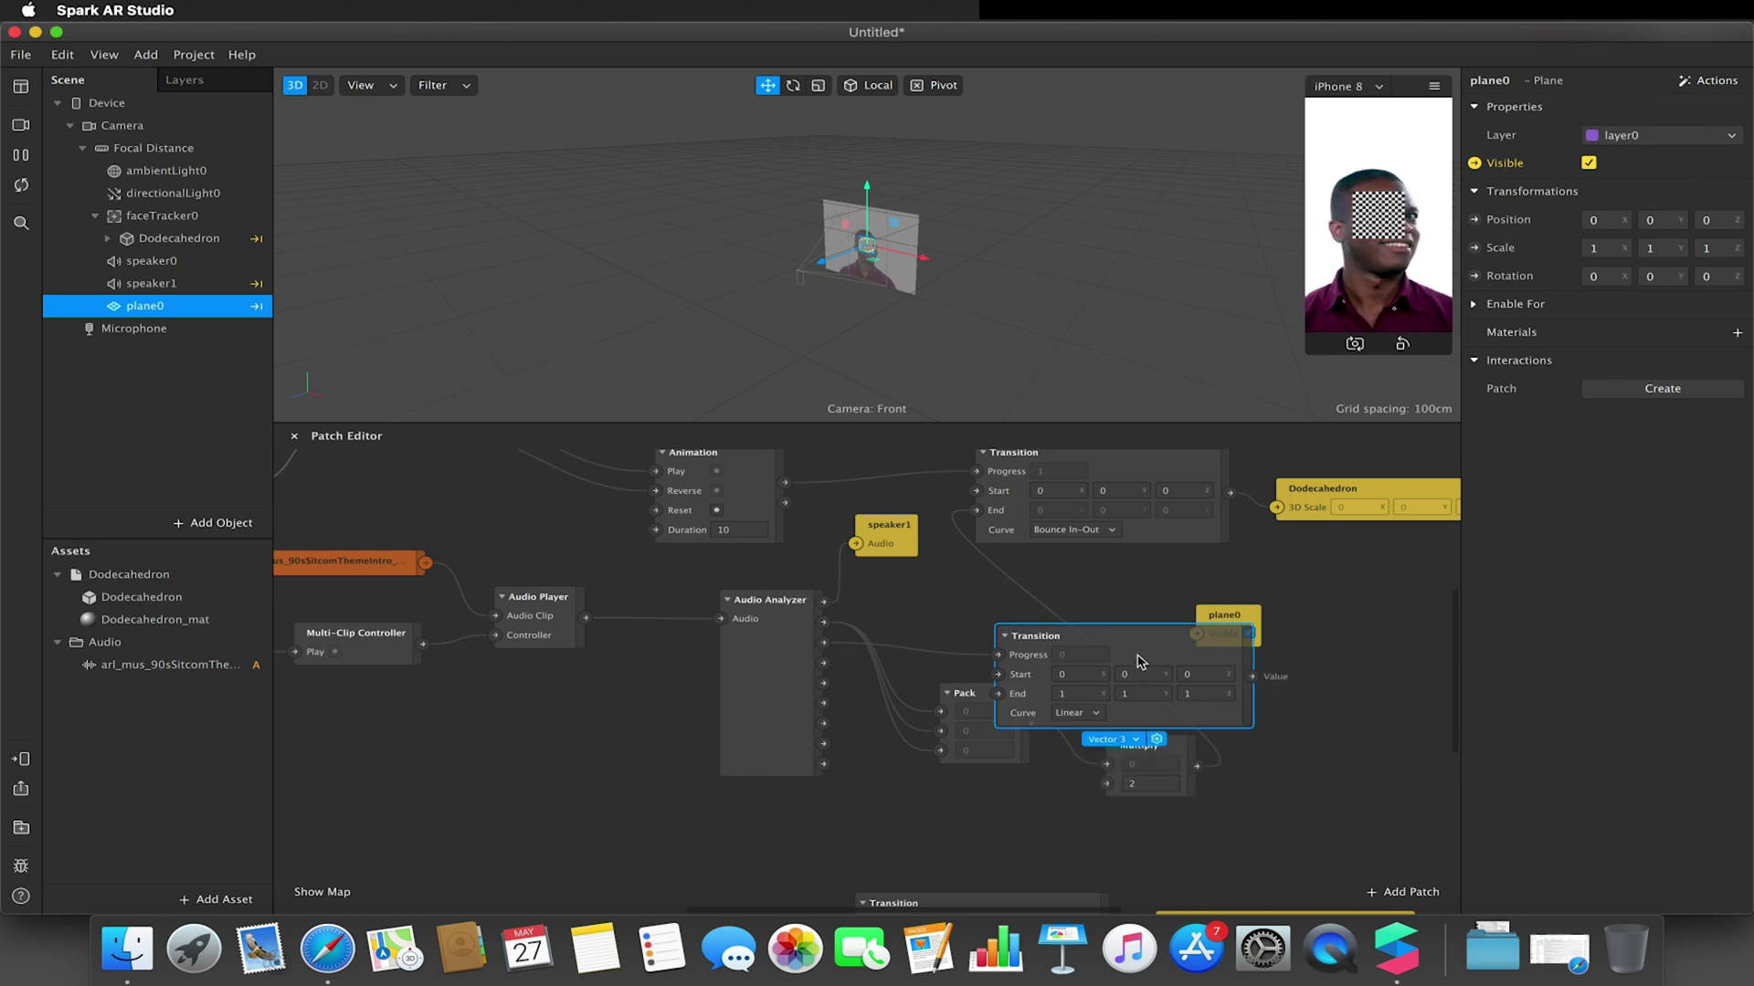
{"action": "key", "text": "BackSpace"}
Try a Pulse patch on the Audio Analyzer's third output, add a Switch feeding the plane's Visible input, and remove the Pulse.
{"action": "left_click_drag", "start_coordinate": [822, 642], "coordinate": [948, 621]}
{"action": "type", "text": "pulse"}
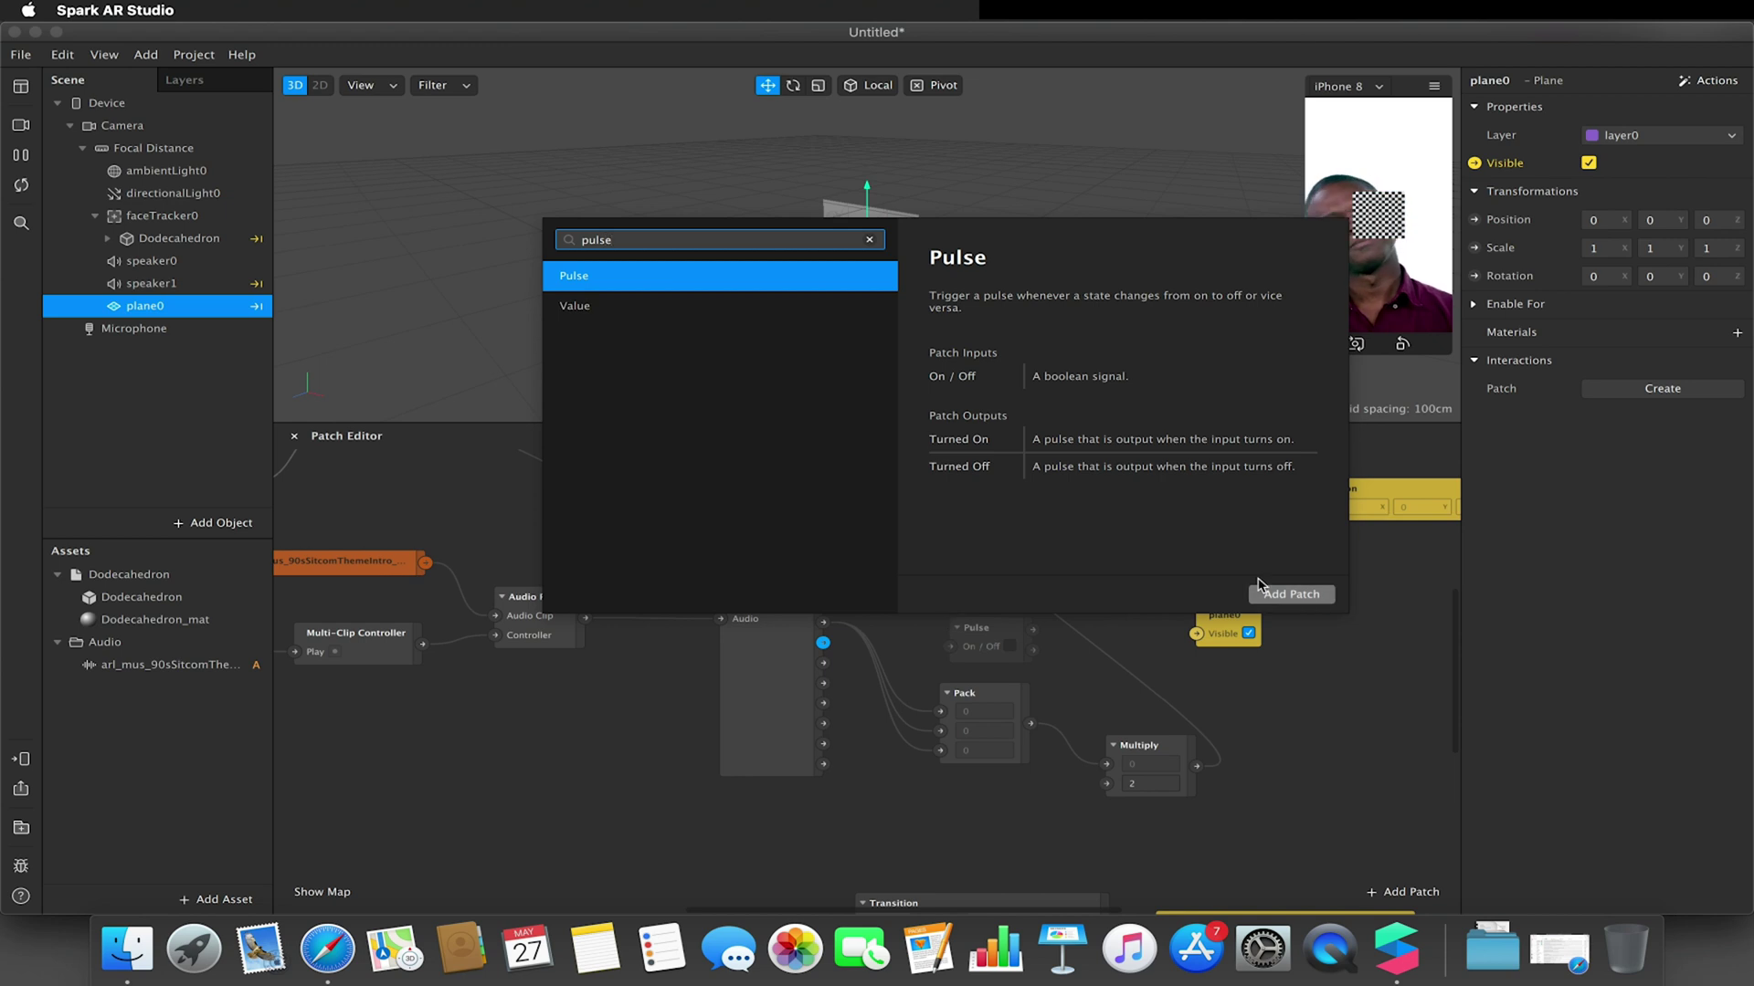
{"action": "left_click", "coordinate": [1265, 594]}
{"action": "mouse_move", "coordinate": [1033, 631]}
{"action": "left_mouse_down"}
{"action": "mouse_move", "coordinate": [1197, 634]}
{"action": "mouse_move", "coordinate": [1071, 637]}
{"action": "mouse_move", "coordinate": [1012, 614]}
{"action": "left_mouse_up"}
{"action": "left_click", "coordinate": [979, 628]}
{"action": "key", "text": "BackSpace"}
Add a Greater Than patch from the Audio Analyzer's third output and set its comparison value to 400.
{"action": "left_click_drag", "start_coordinate": [823, 643], "coordinate": [914, 625]}
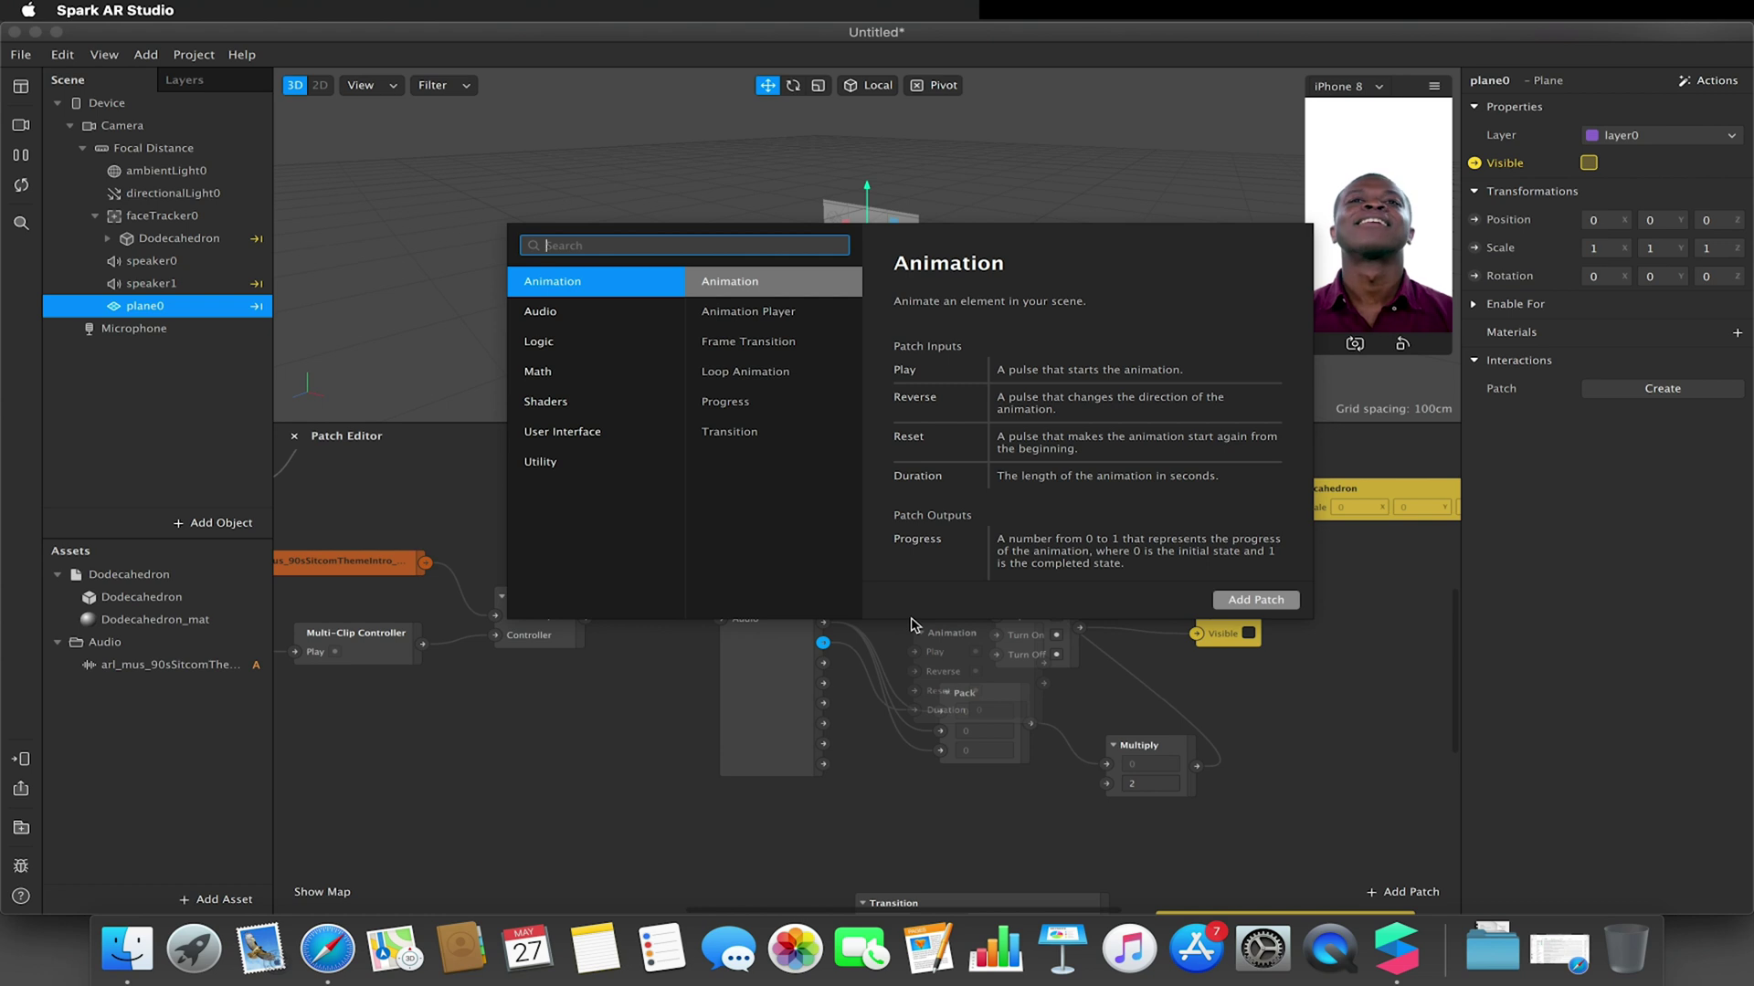
{"action": "type", "text": "greater"}
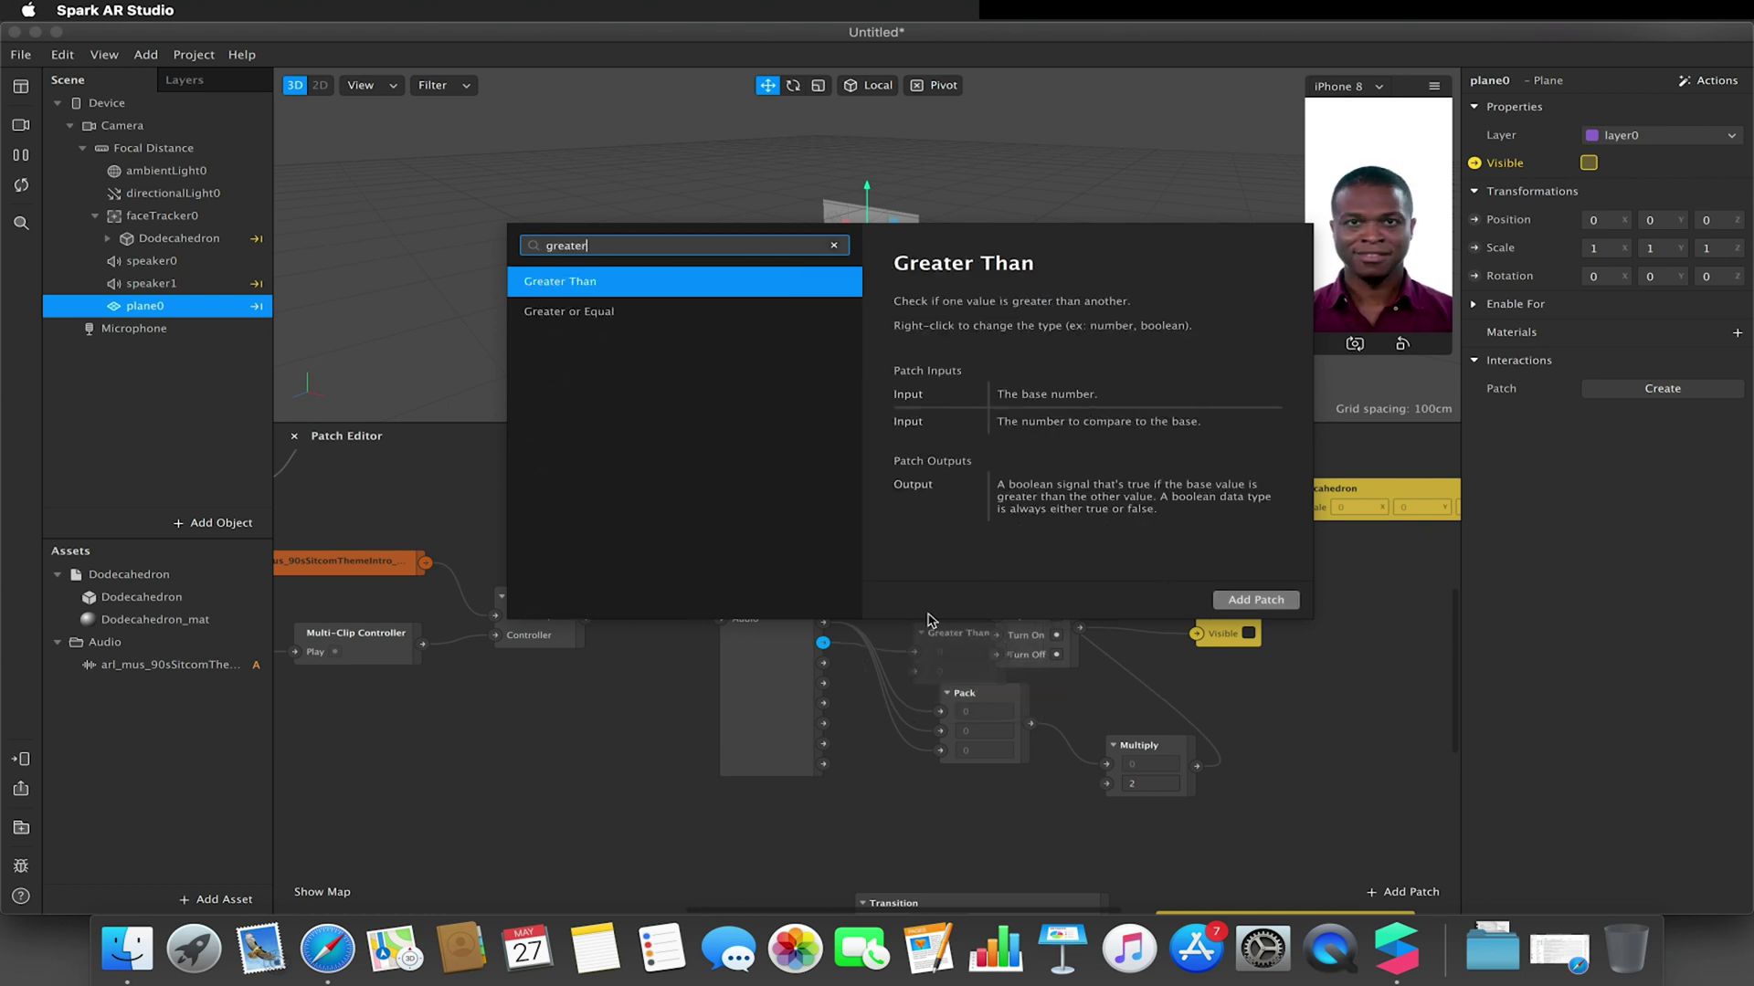
{"action": "left_click", "coordinate": [1279, 599]}
{"action": "left_click", "coordinate": [951, 670]}
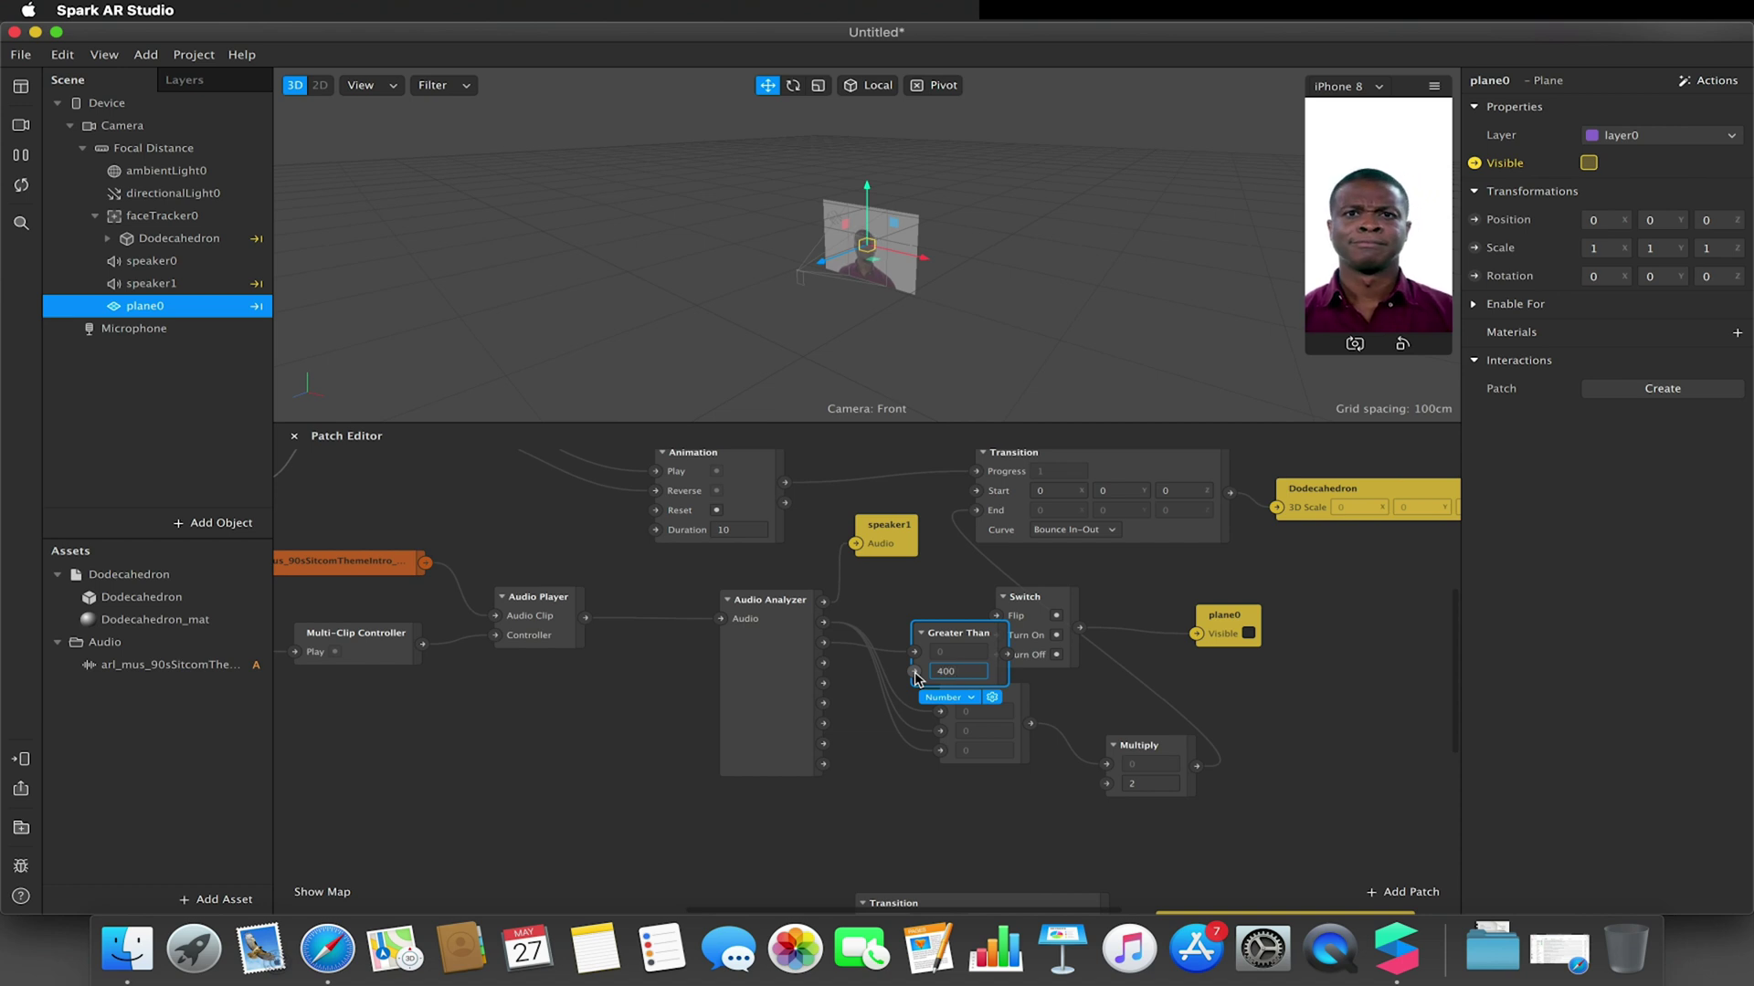
Link the Greater Than patch through a Pulse to the Switch's Turn On and Turn Off inputs, and space the patches out.
{"action": "left_click_drag", "start_coordinate": [1008, 647], "coordinate": [1325, 610]}
{"action": "left_click_drag", "start_coordinate": [1113, 618], "coordinate": [1157, 597]}
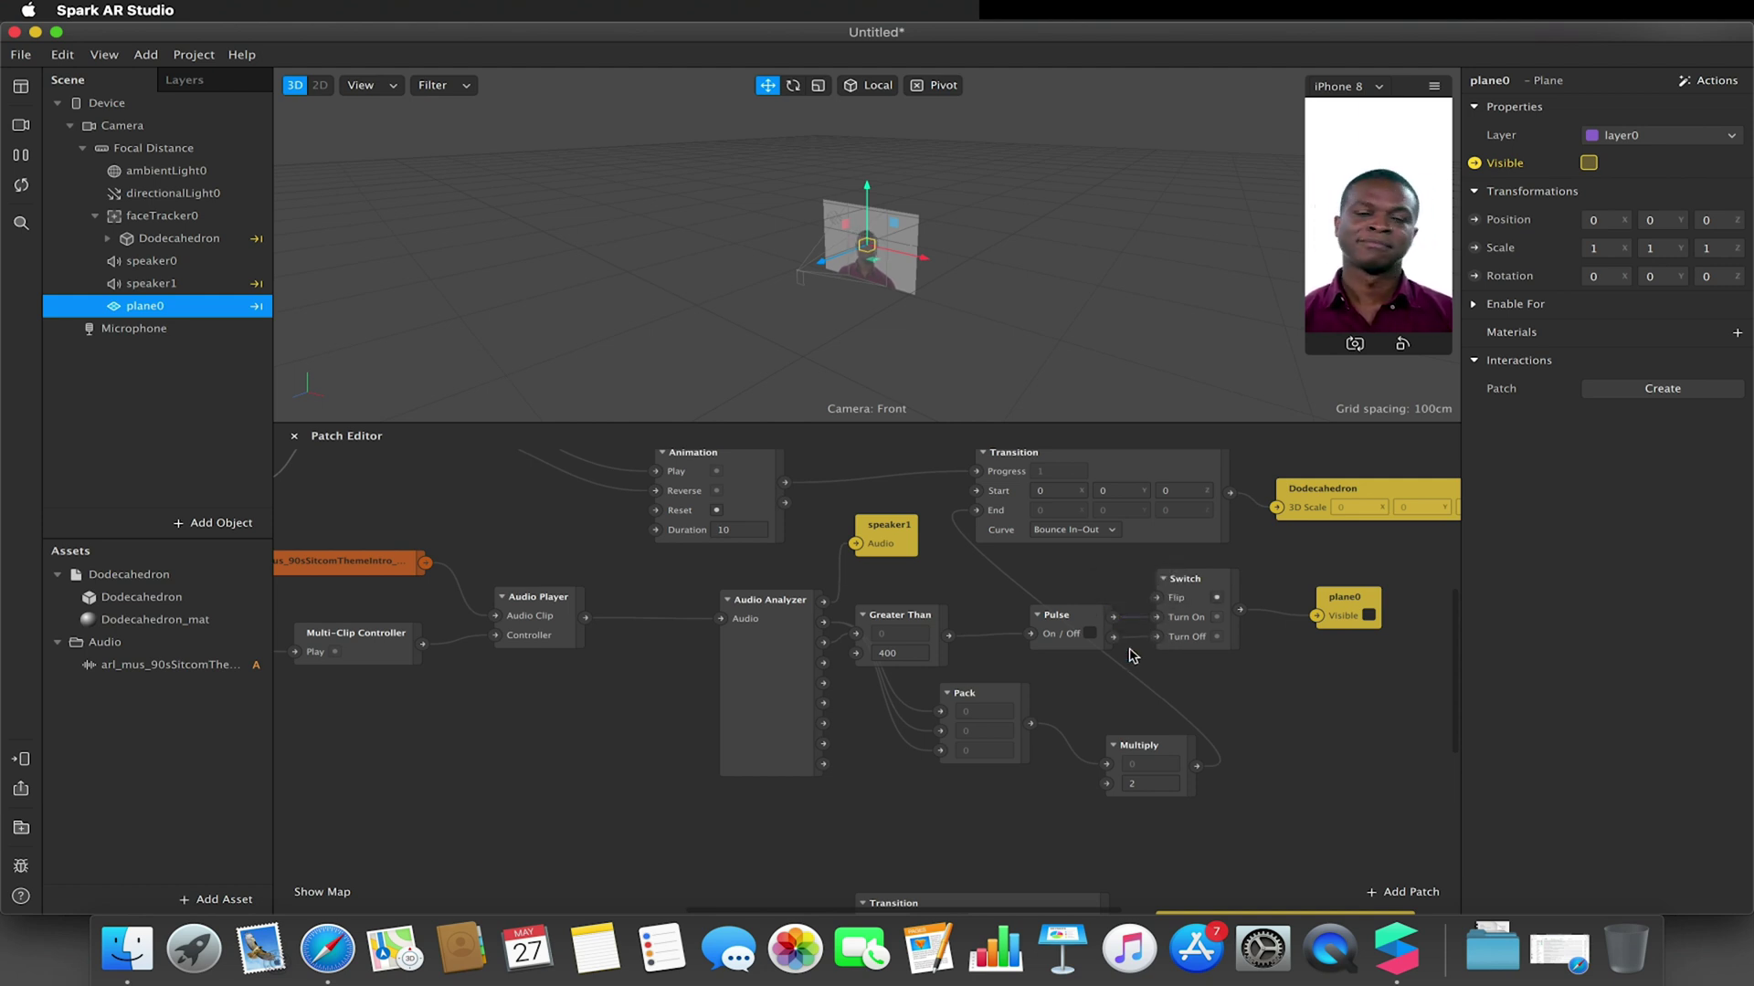
{"action": "left_click_drag", "start_coordinate": [920, 614], "coordinate": [979, 596]}
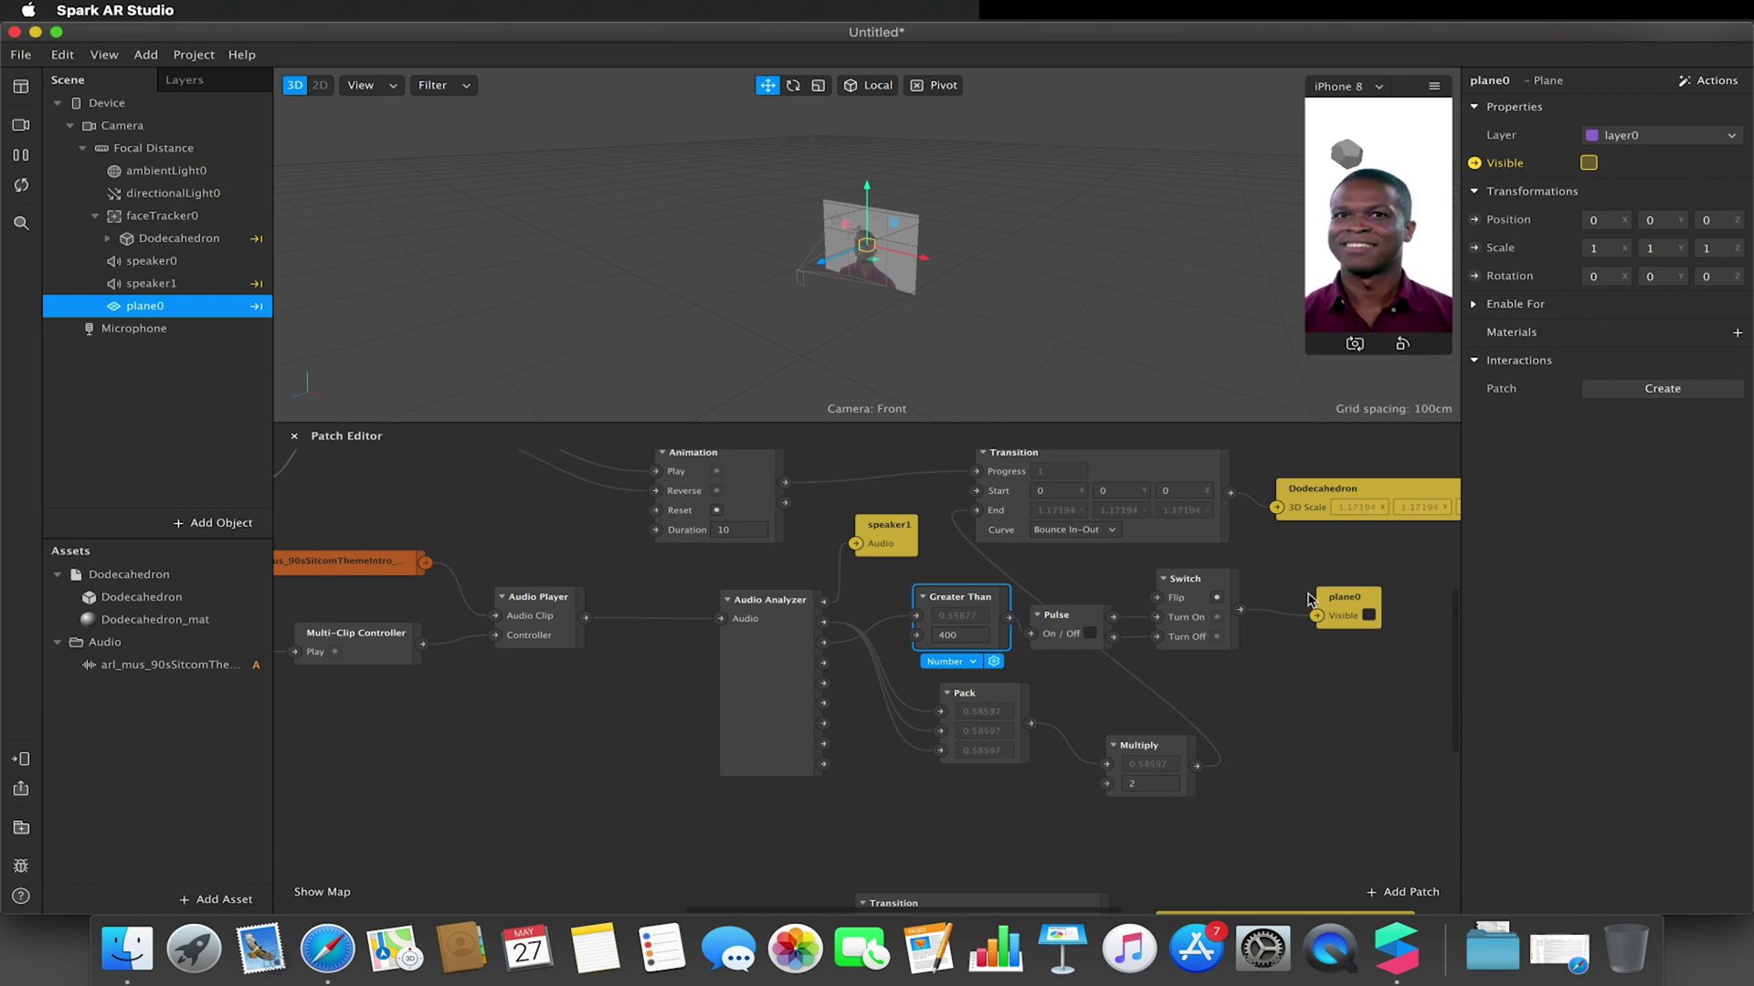
Set the Greater Than patch's comparison value to 0.4.
{"action": "left_click", "coordinate": [965, 636]}
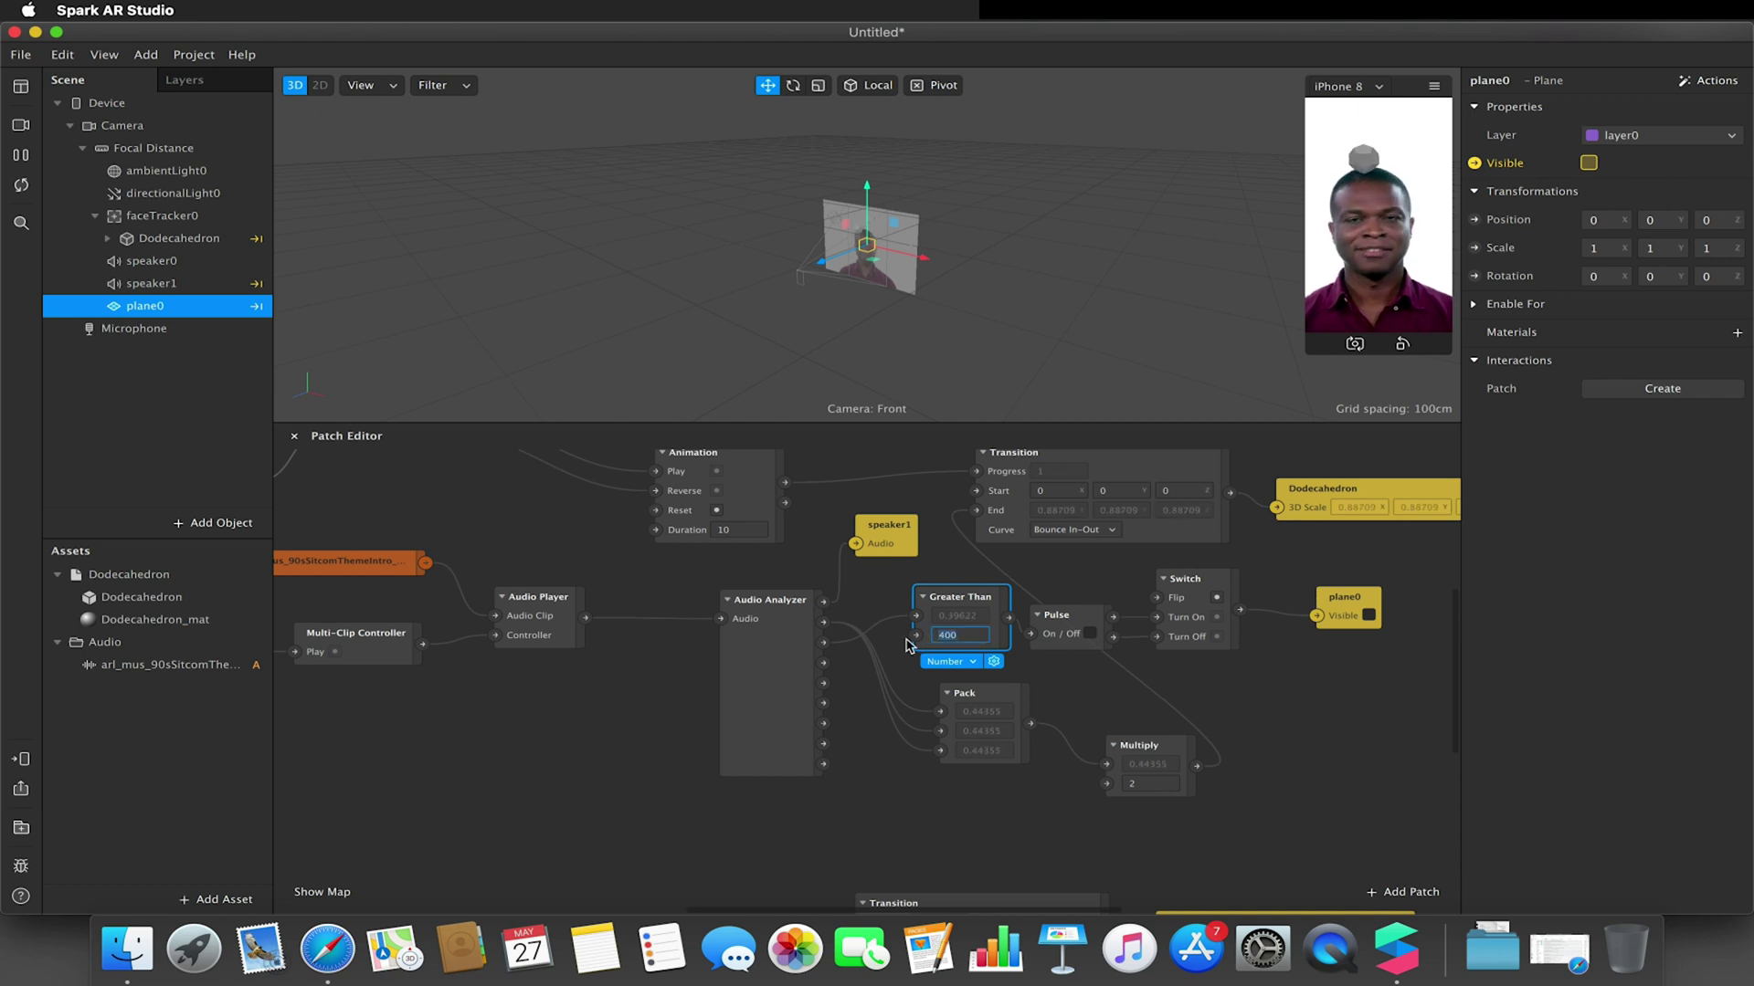
{"action": "type", "text": "0.4"}
{"action": "key", "text": "Return"}
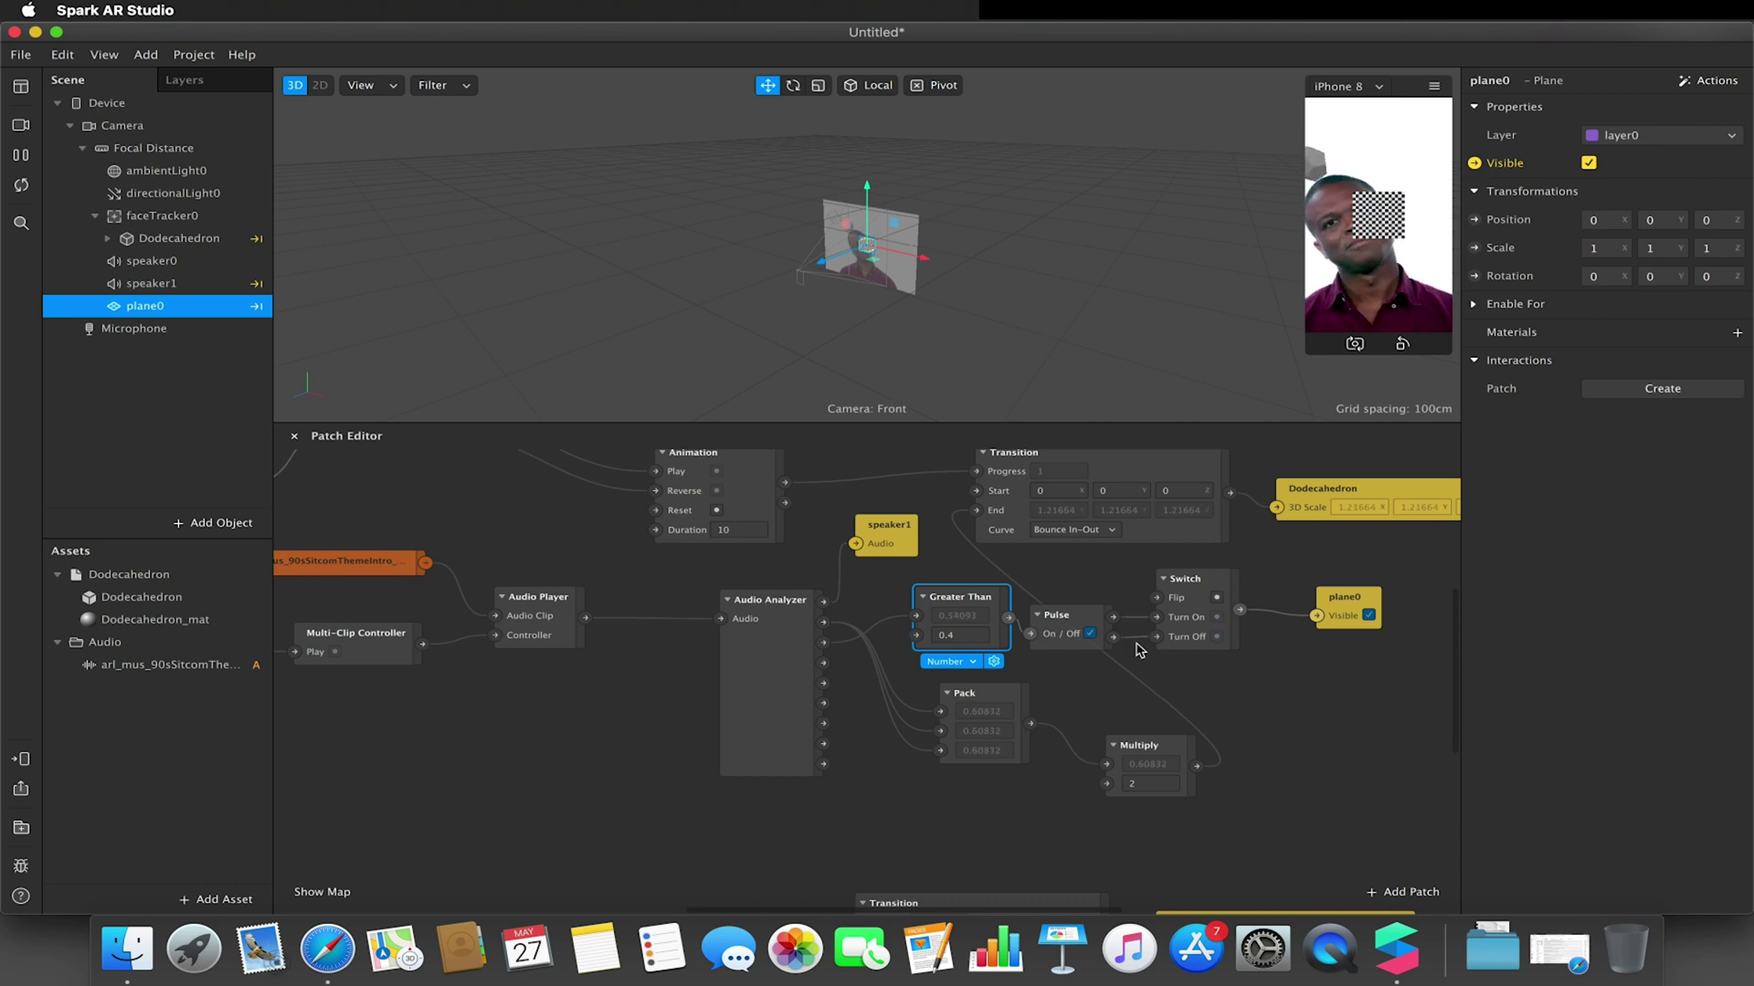
Delete the Greater Than, Pulse, Switch and Visible patches that control the plane, together with the plane object.
{"action": "left_click_drag", "start_coordinate": [918, 568], "coordinate": [1411, 645]}
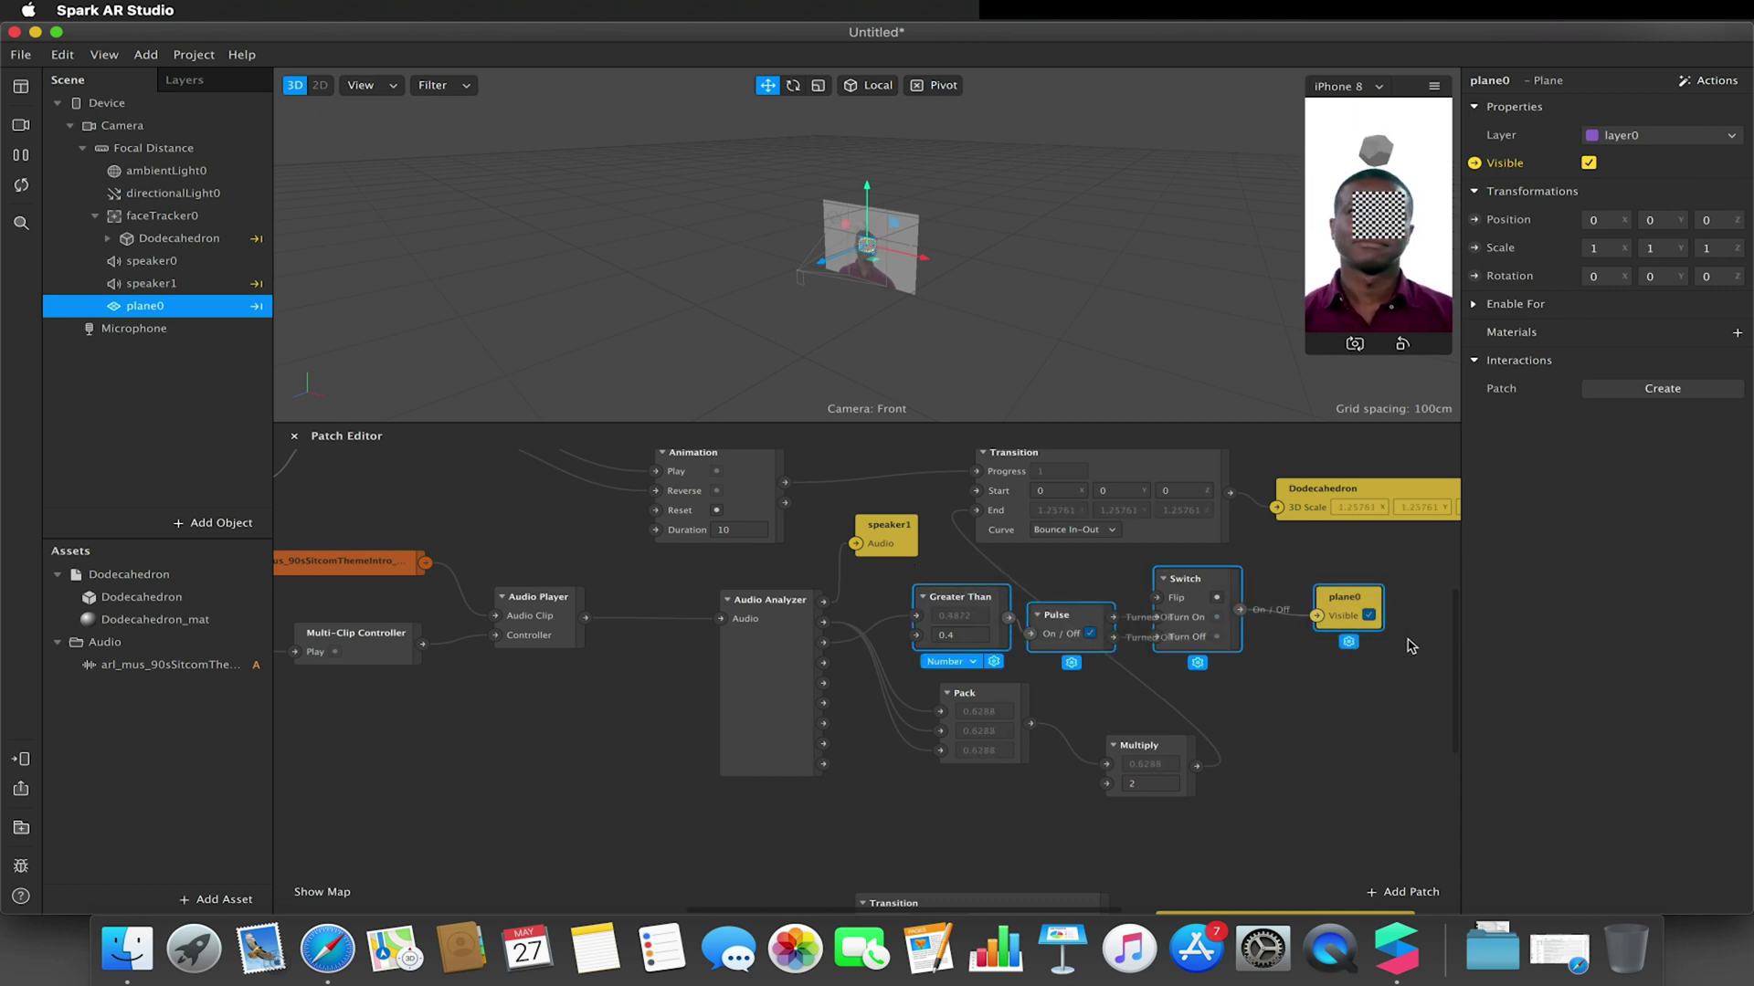
{"action": "key", "text": "Delete"}
{"action": "key", "text": "super+z"}
{"action": "scroll", "coordinate": [1412, 646], "scroll_direction": "left", "scroll_amount": 5}
{"action": "scroll", "coordinate": [1411, 646], "scroll_direction": "up", "scroll_amount": 2}
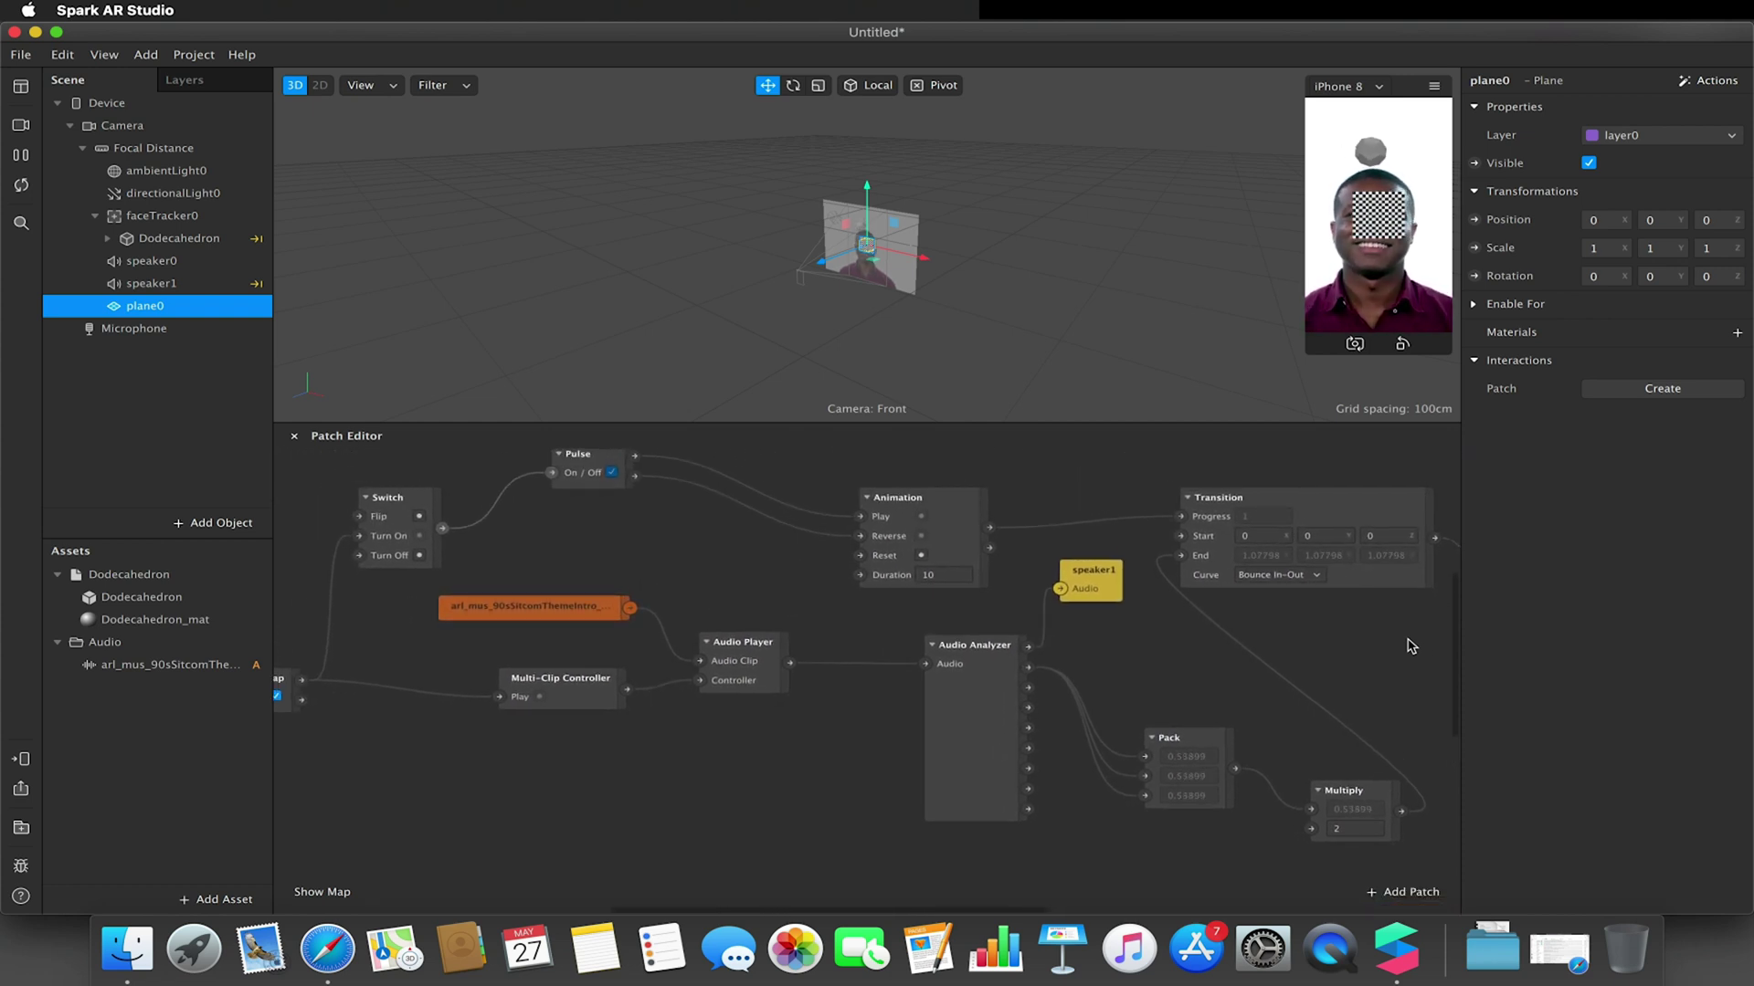
{"action": "scroll", "coordinate": [1411, 646], "scroll_direction": "right", "scroll_amount": 4}
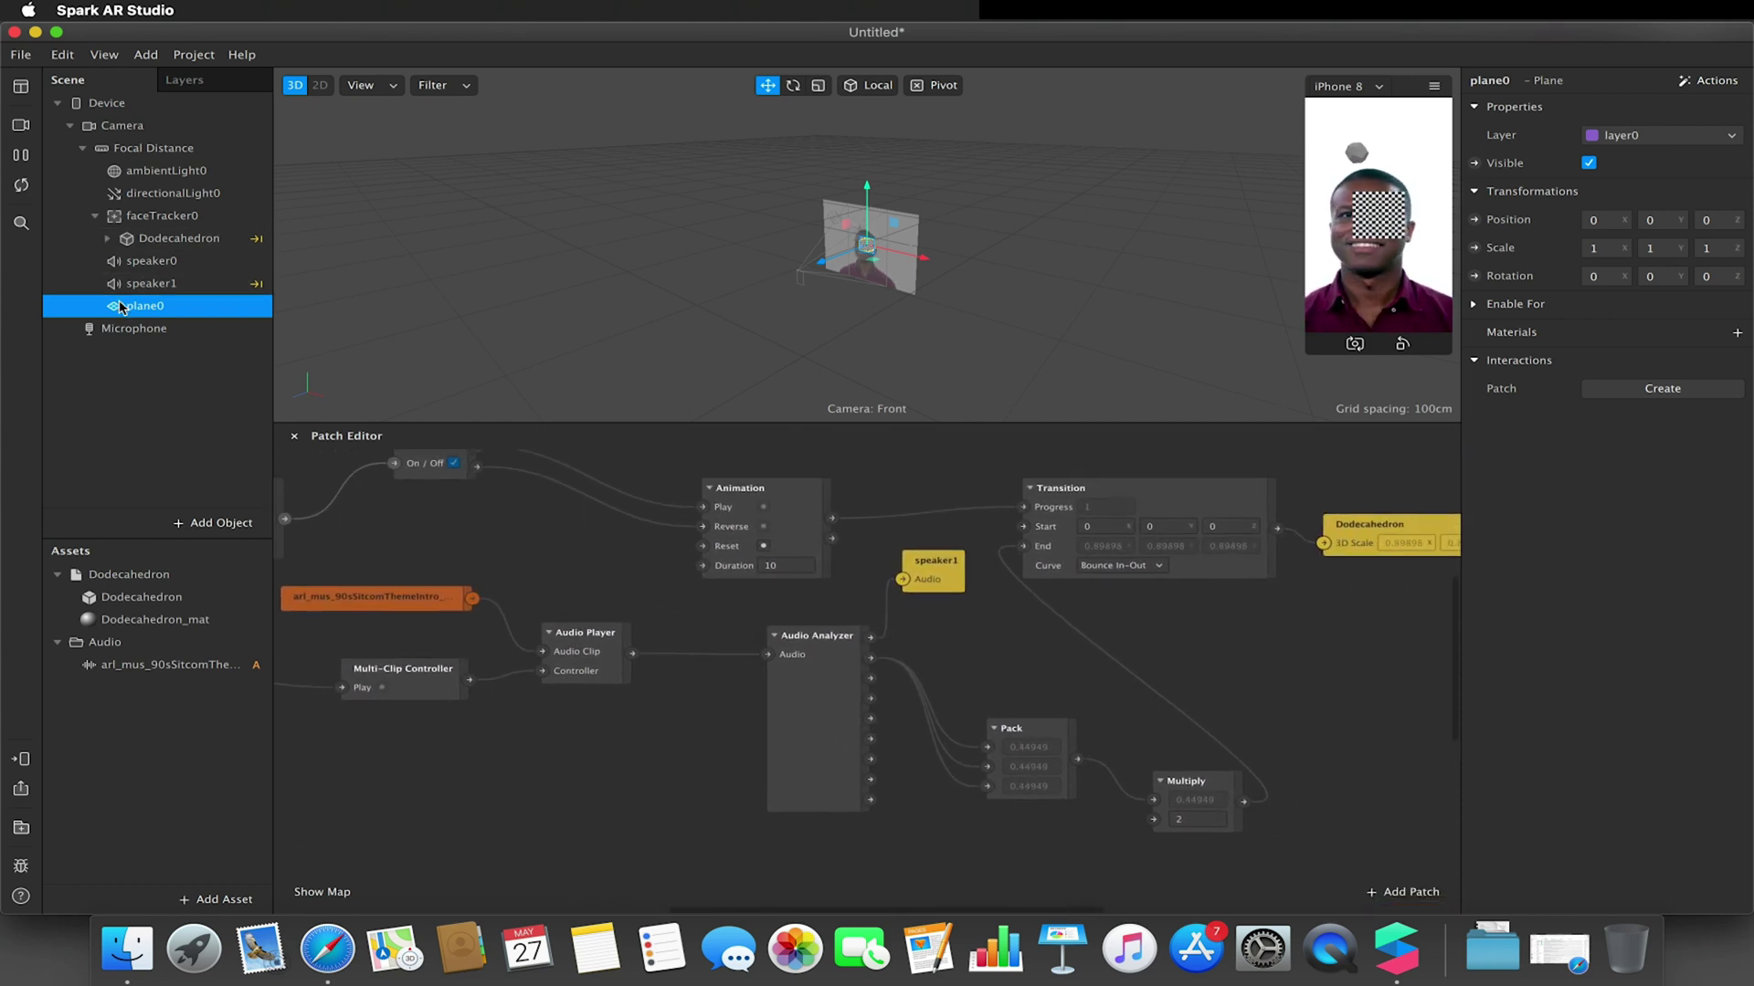
{"action": "key", "text": "BackSpace"}
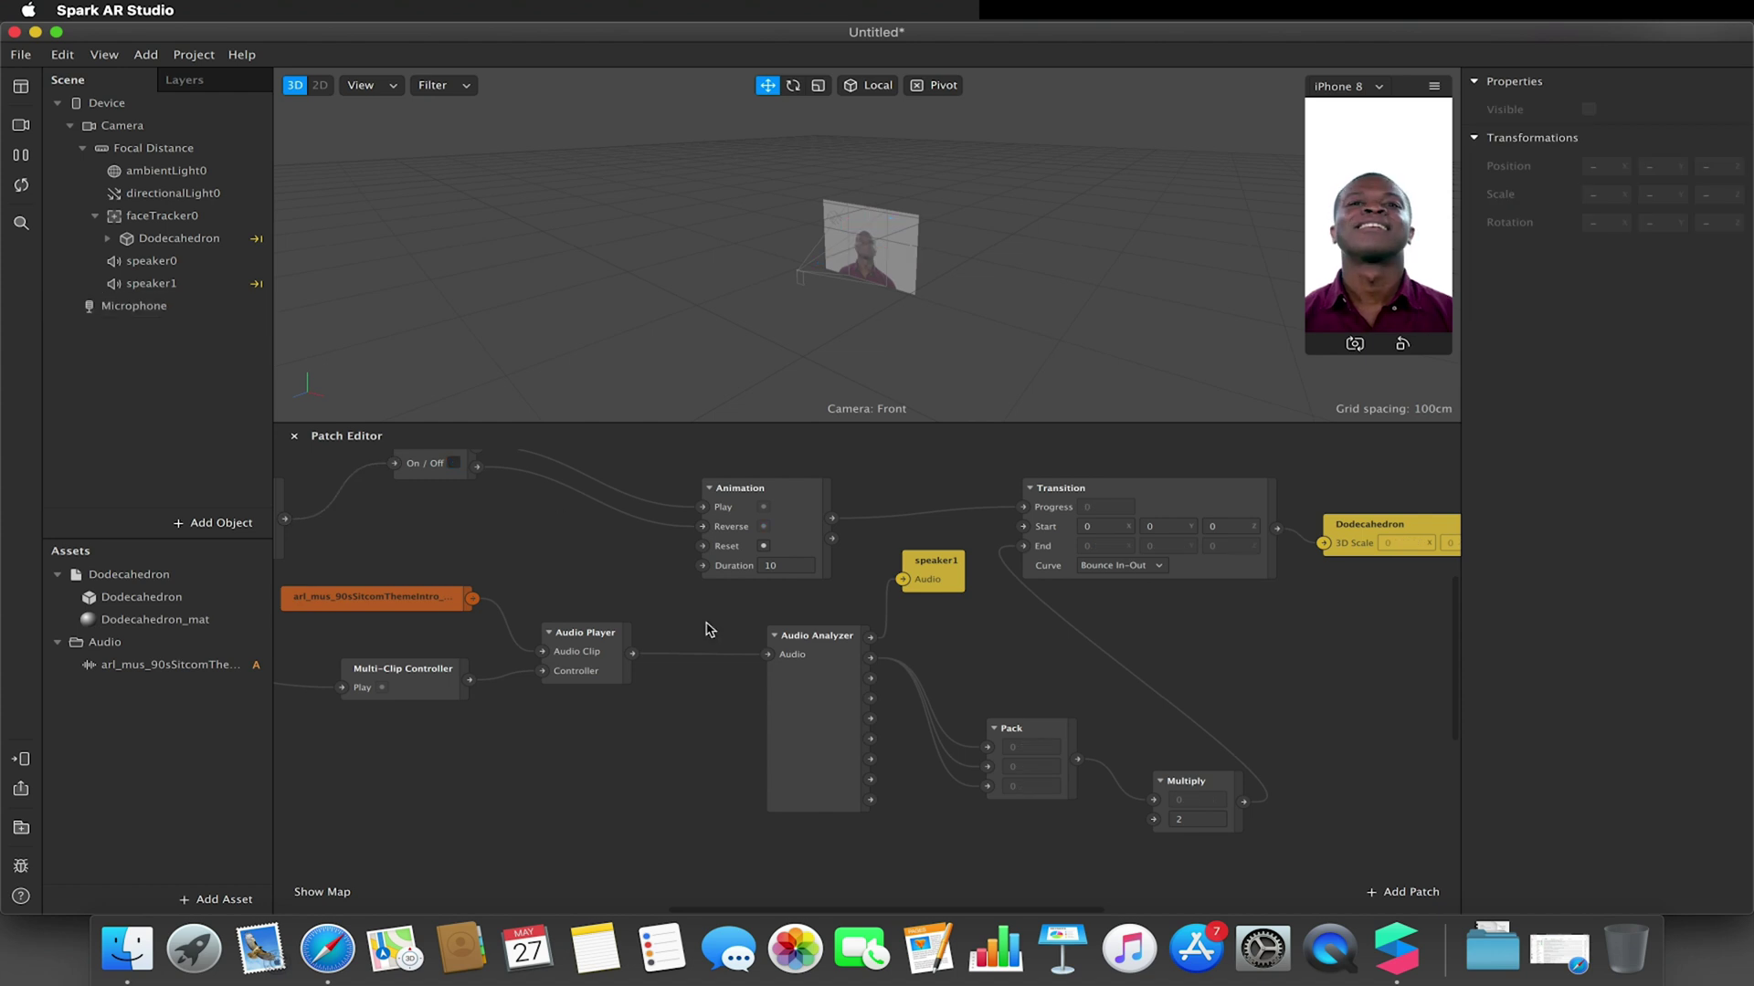
{"action": "scroll", "coordinate": [709, 629], "scroll_direction": "left", "scroll_amount": 4}
{"action": "scroll", "coordinate": [710, 629], "scroll_direction": "down", "scroll_amount": 1}
{"action": "scroll", "coordinate": [710, 630], "scroll_direction": "down", "scroll_amount": 5}
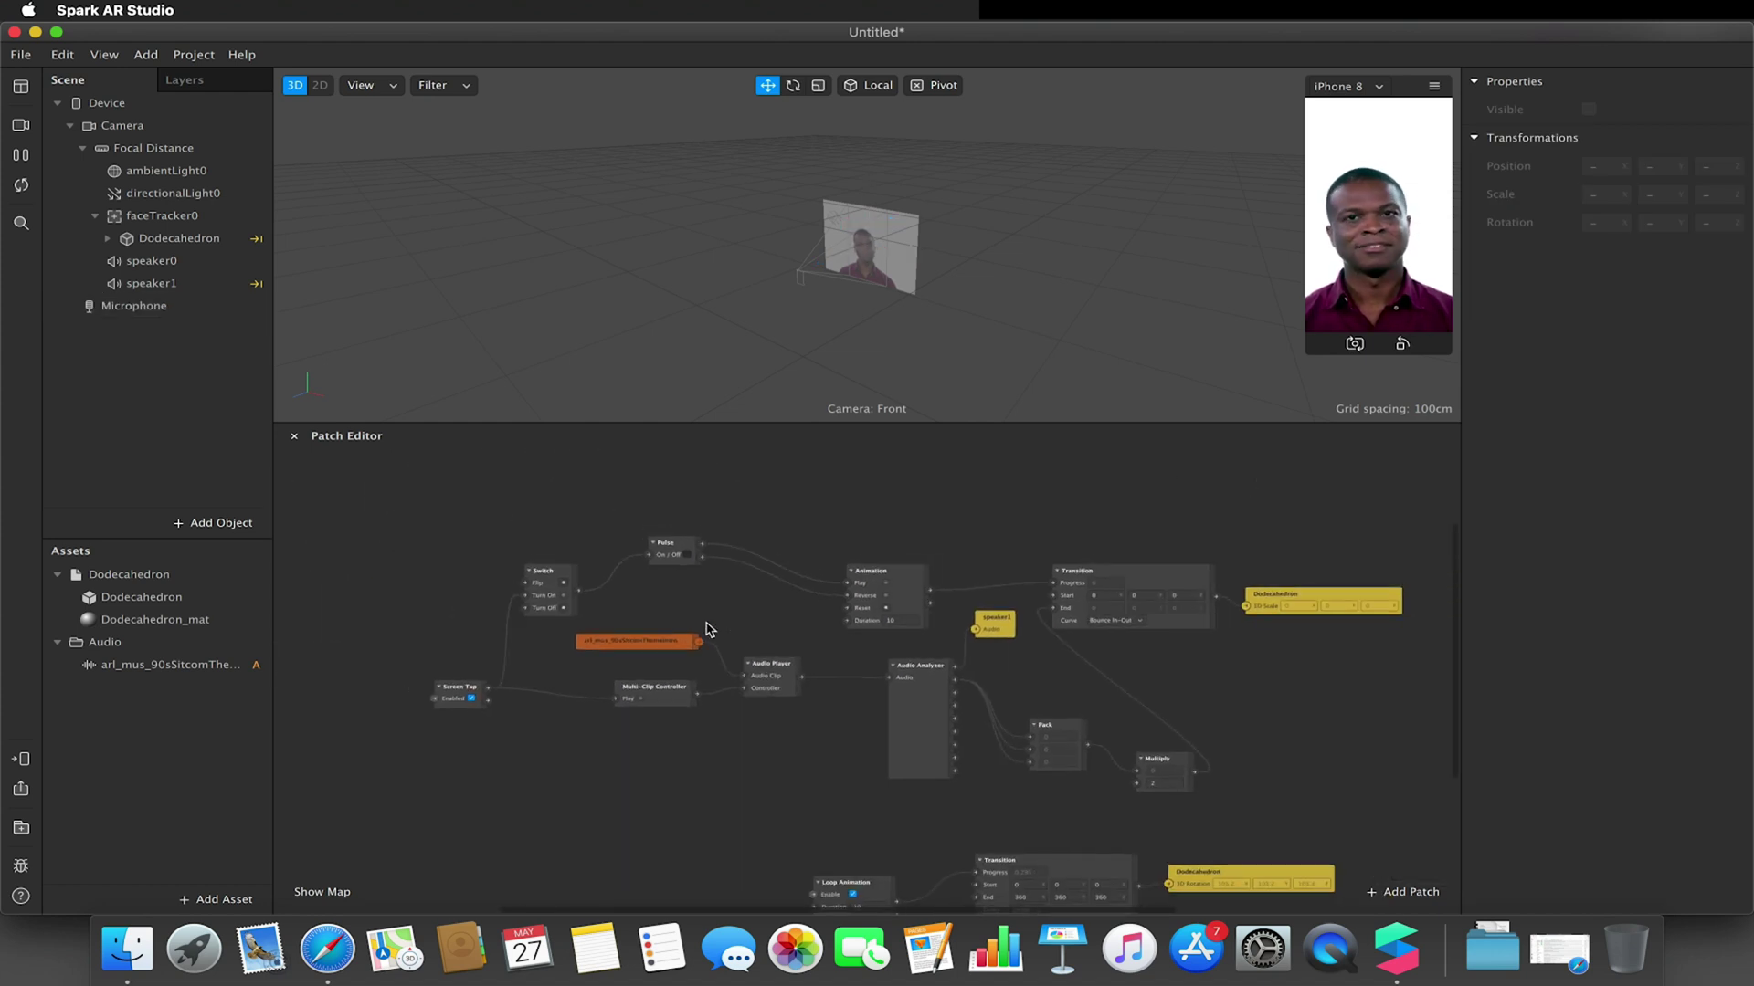
{"action": "scroll", "coordinate": [746, 724], "scroll_direction": "down", "scroll_amount": 2}
{"action": "scroll", "coordinate": [746, 724], "scroll_direction": "right", "scroll_amount": 1}
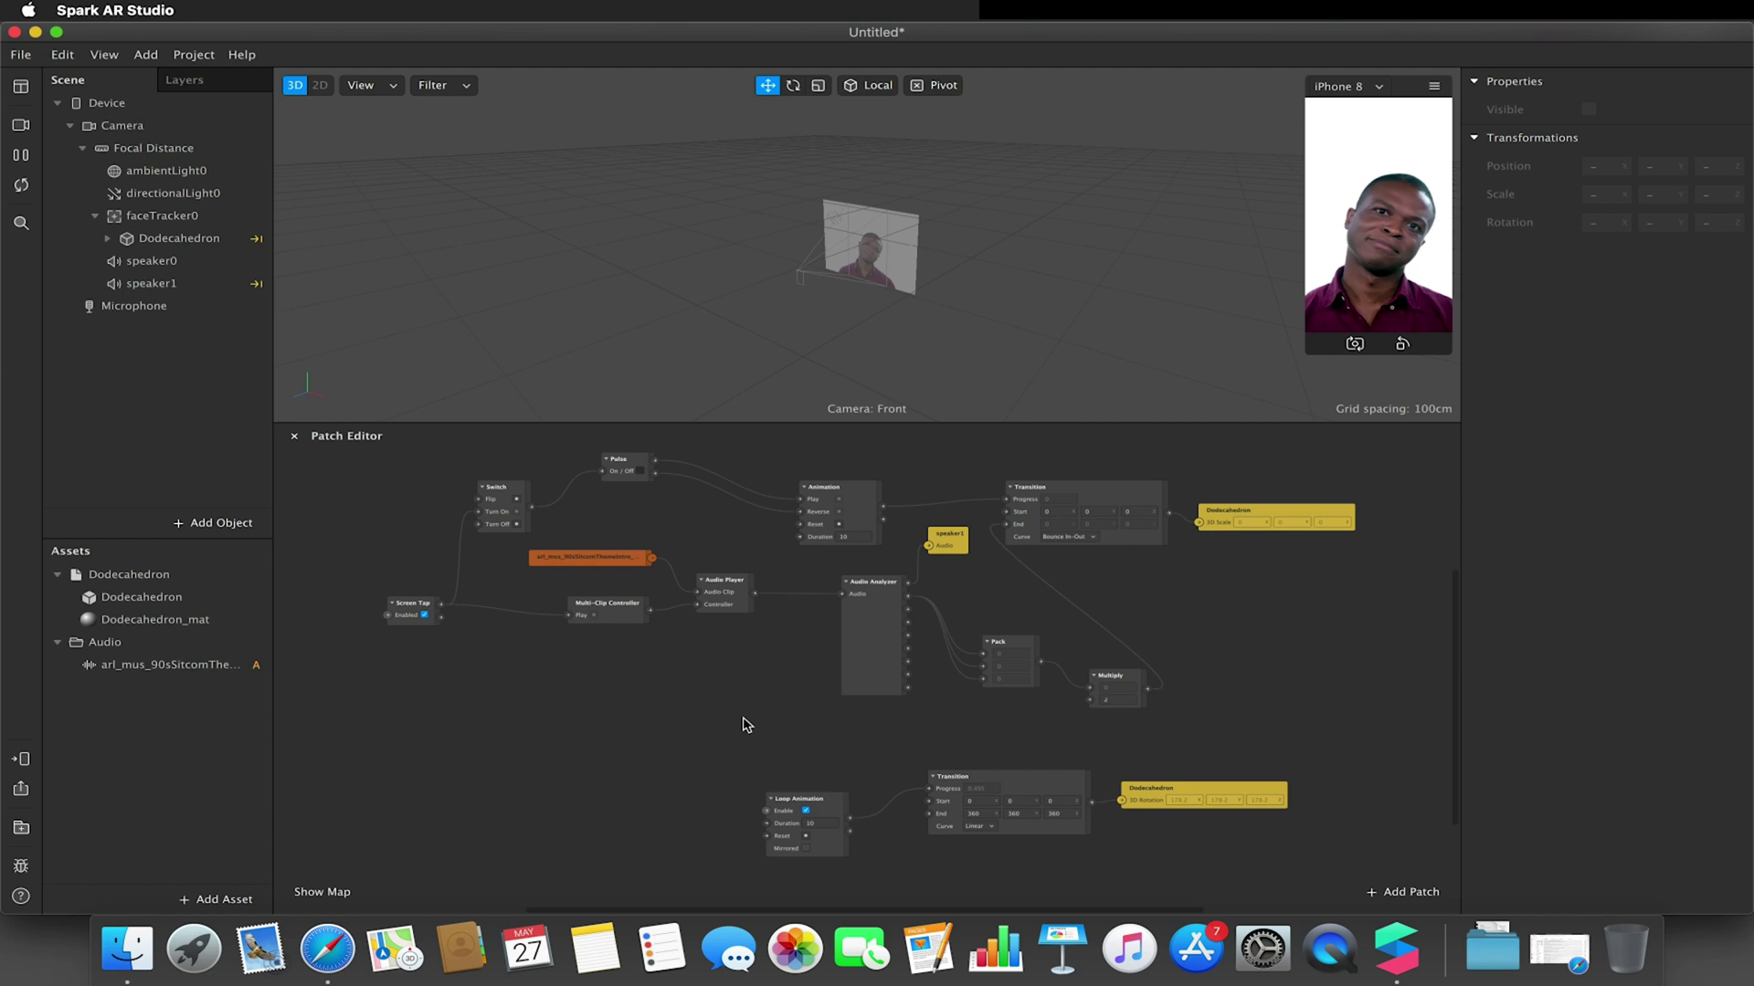